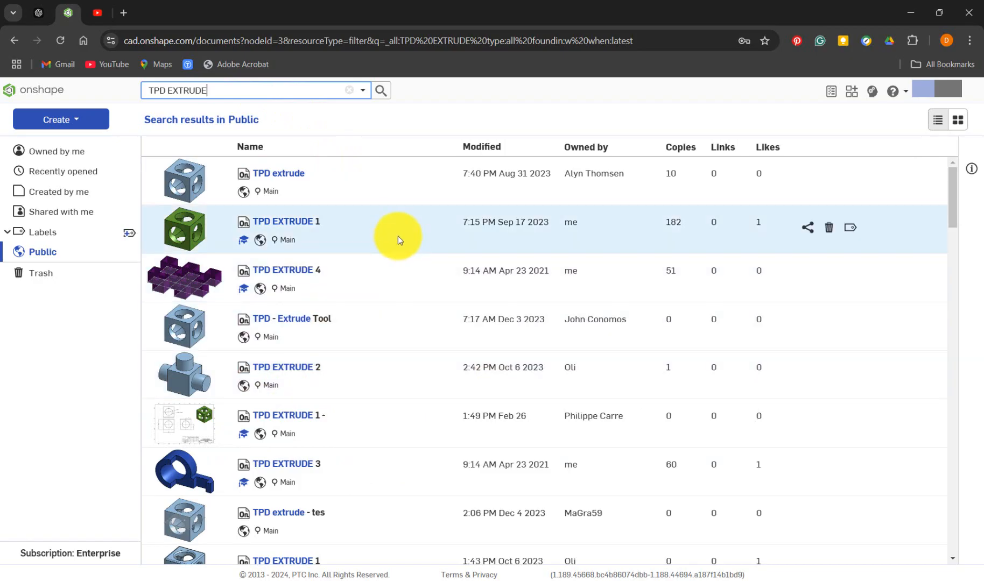
Sort the public search results by modified date and open the TPD EXTRUDE PART 1 2425 document
click(493, 147)
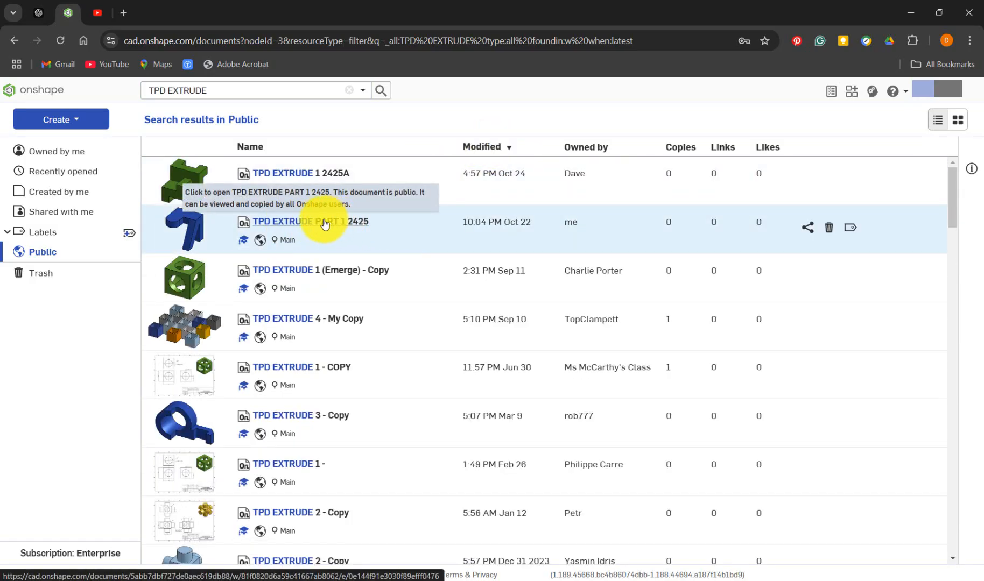
click(324, 222)
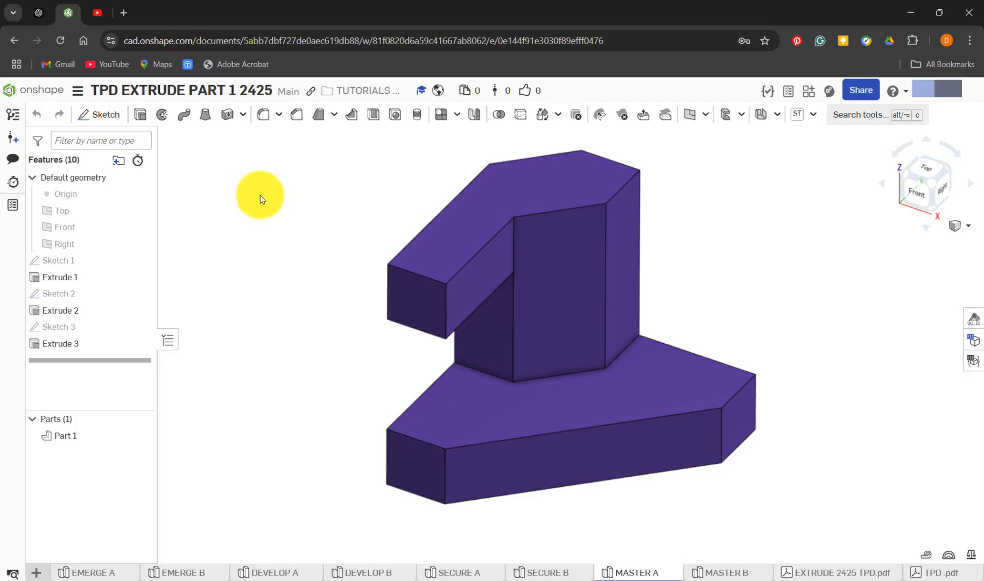
Create a new Part Studio in the document
click(40, 573)
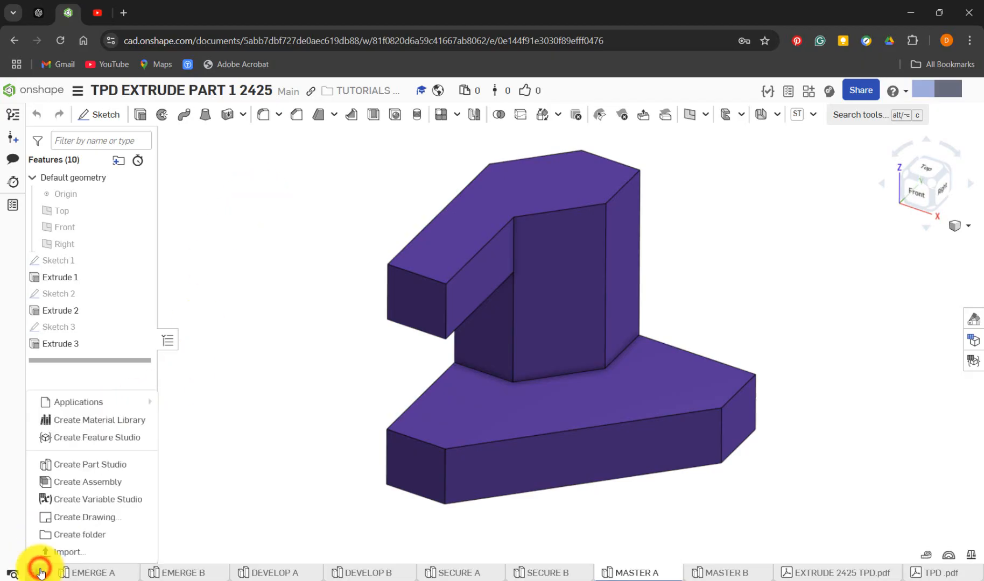
click(111, 471)
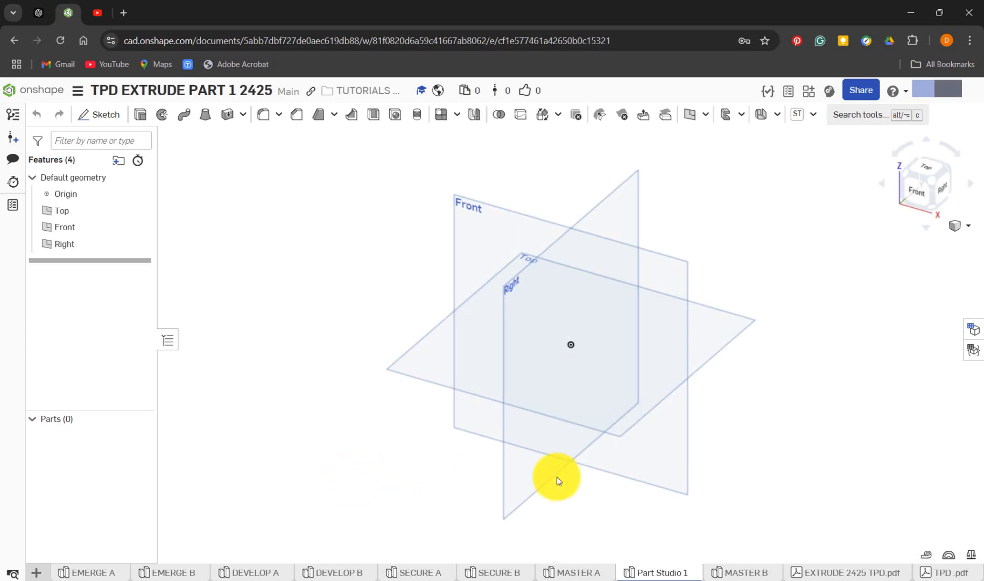
right_click(649, 574)
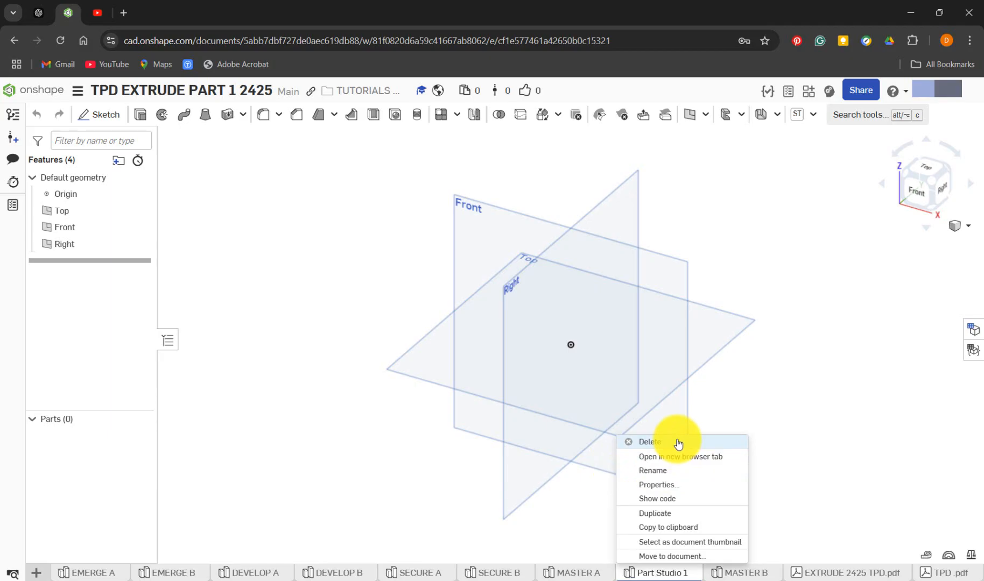
click(426, 477)
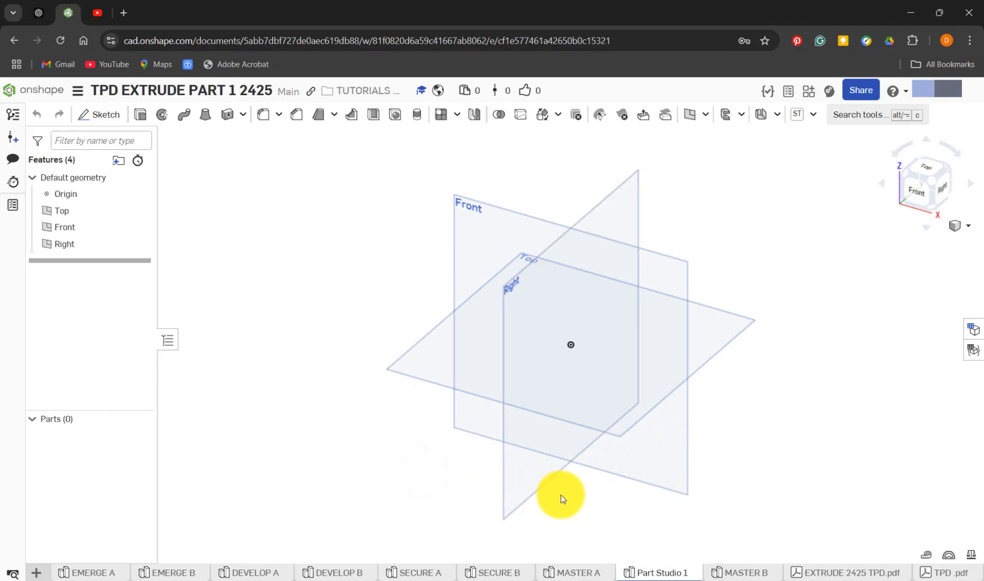
Roll the MASTER A feature history back to just after Sketch 1 and select that sketch
click(589, 575)
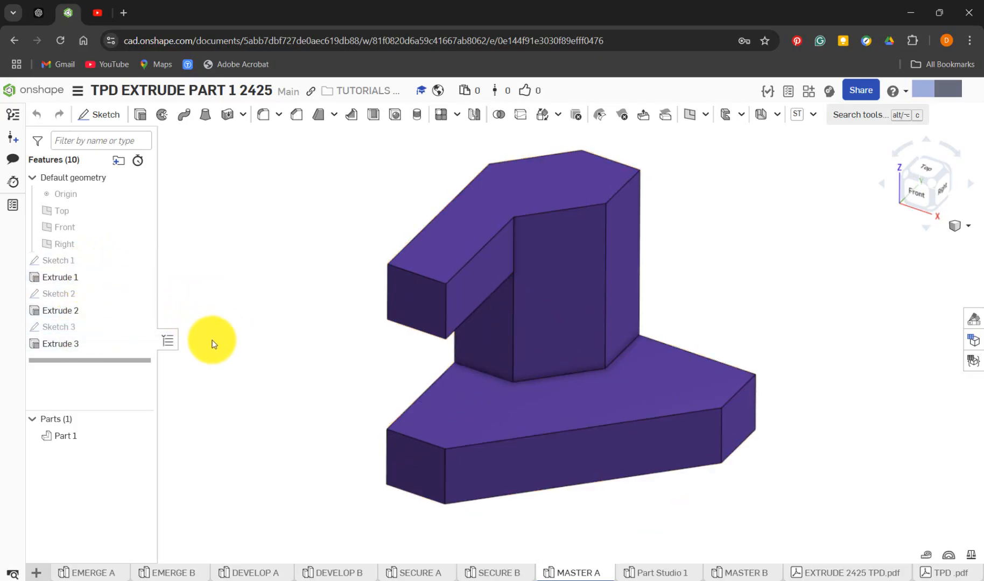
click(128, 353)
mouse_move(129, 353)
mouse_down()
mouse_move(127, 268)
mouse_move(138, 265)
mouse_up()
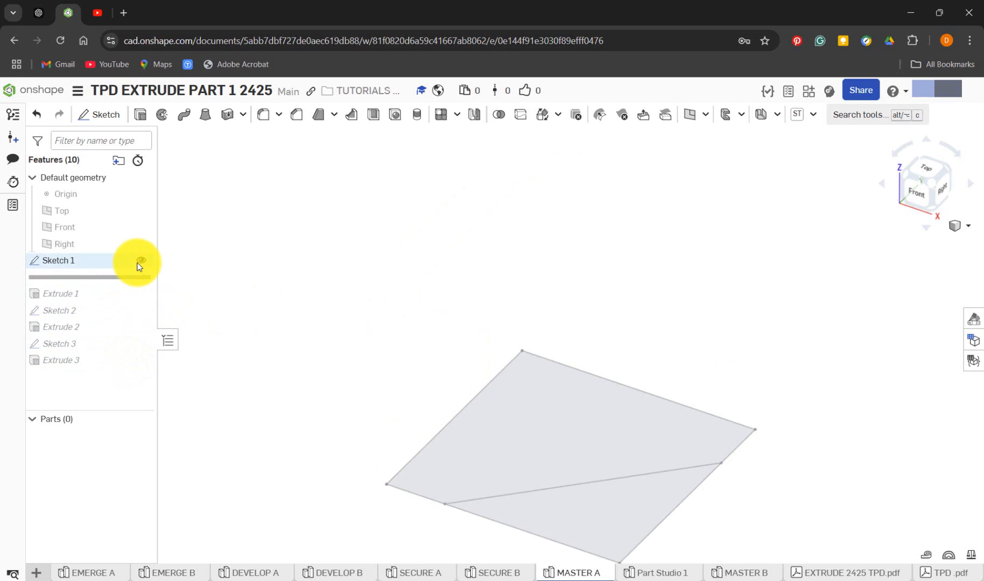
click(104, 263)
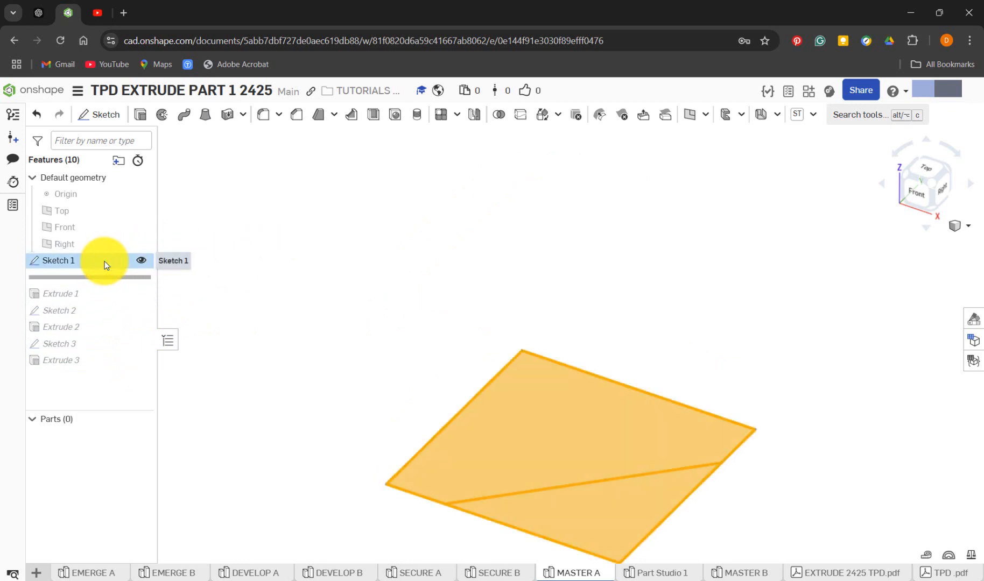
Show the Top, Front and Right planes and the origin in MASTER A, and clear the selection
click(138, 210)
click(139, 227)
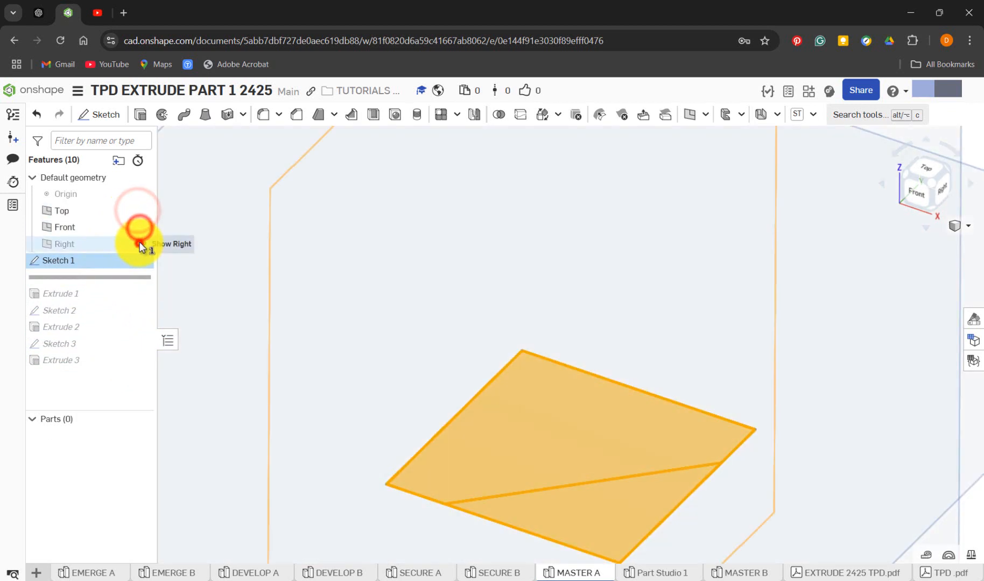
click(139, 245)
click(138, 194)
scroll(264, 316, down, 5)
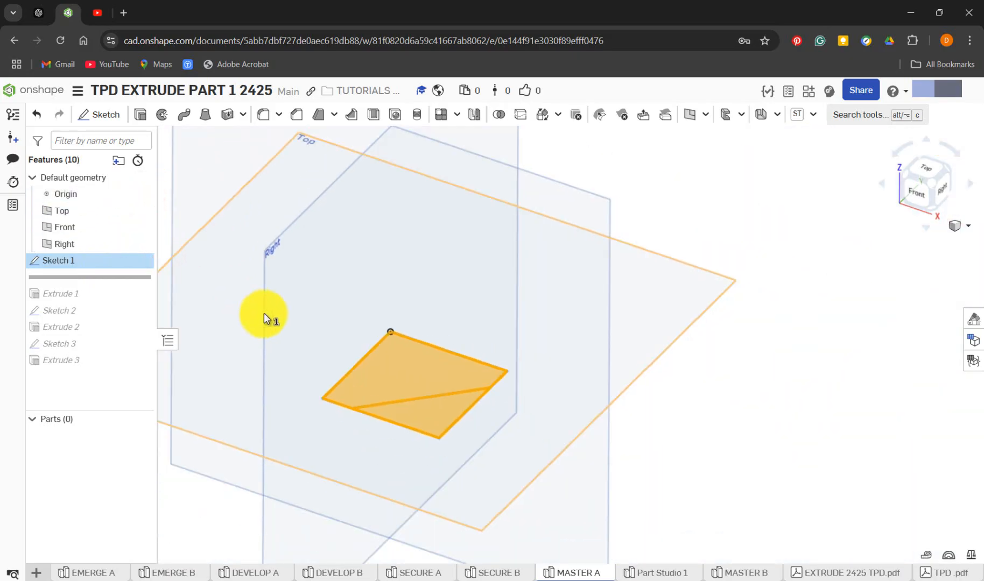
click(685, 410)
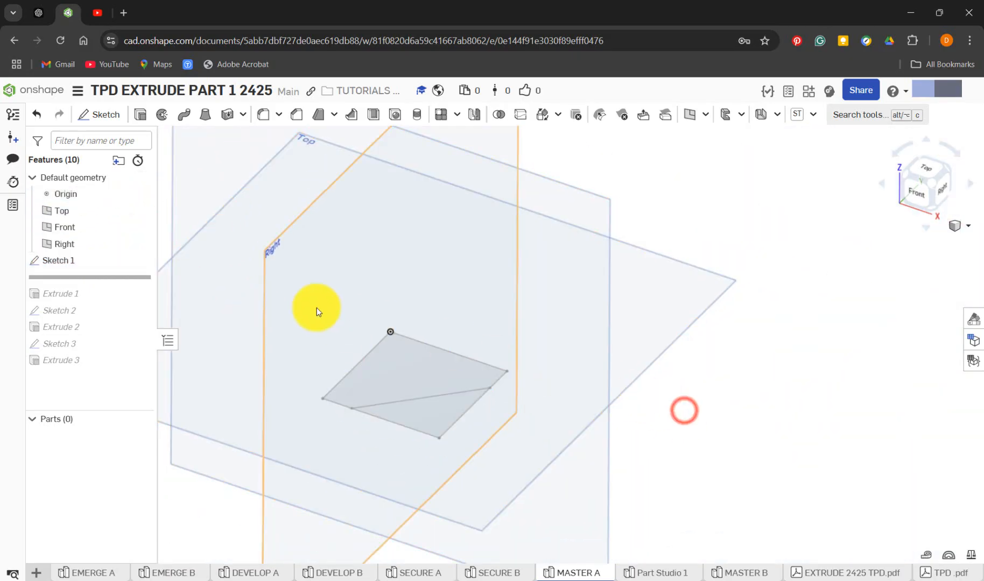
Edit Sketch 1 of MASTER A viewed normal to its plane, and move the vertical 40 mm dimension outside the square, beside its left edge
right_click(90, 261)
click(141, 289)
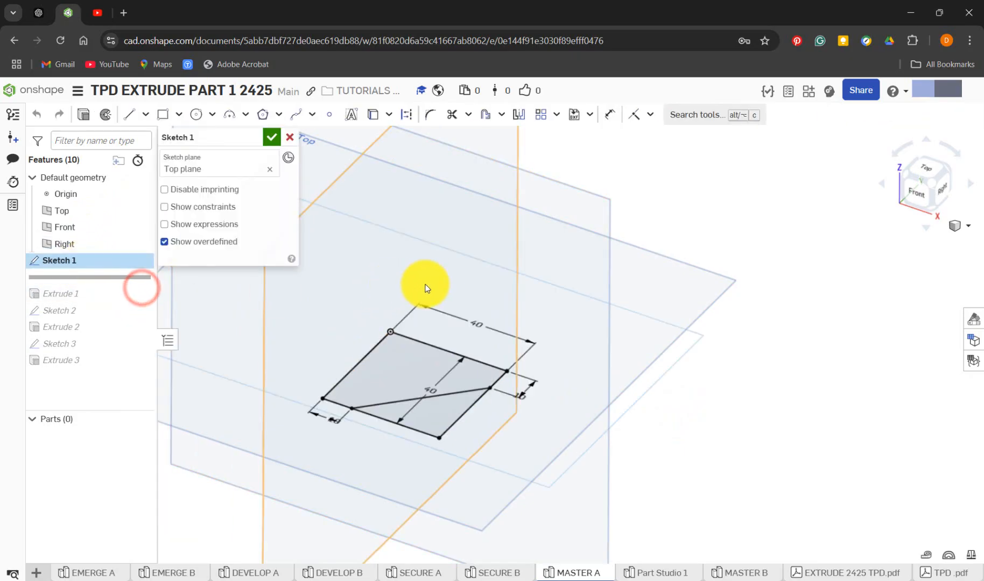
key(n)
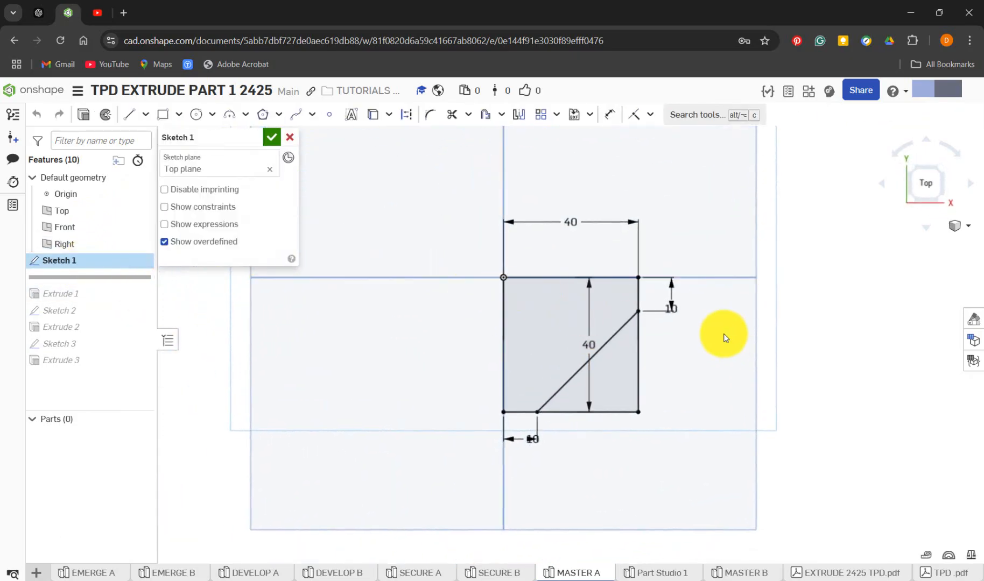
scroll(701, 326, down, 2)
scroll(702, 325, up, 3)
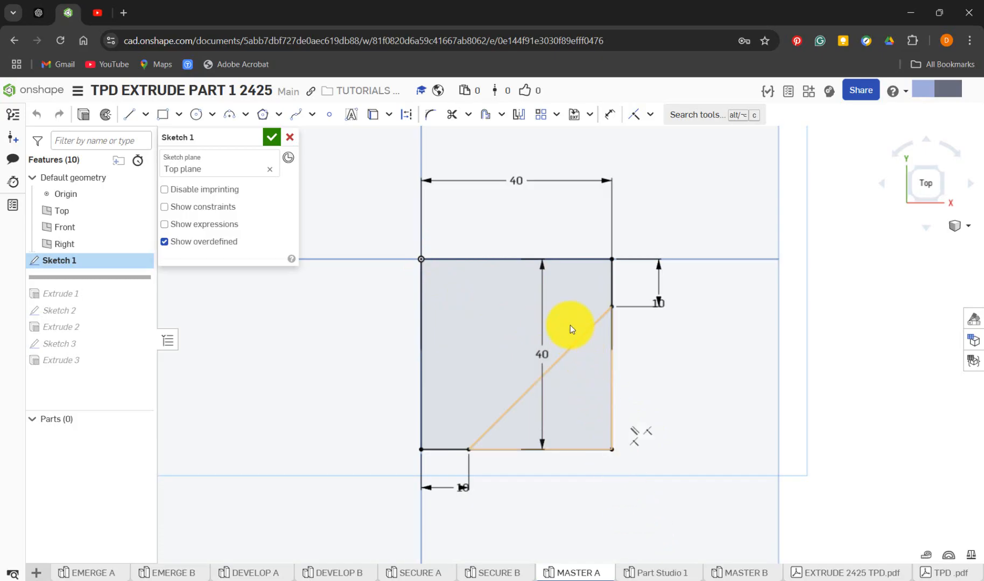
drag(543, 355, 378, 358)
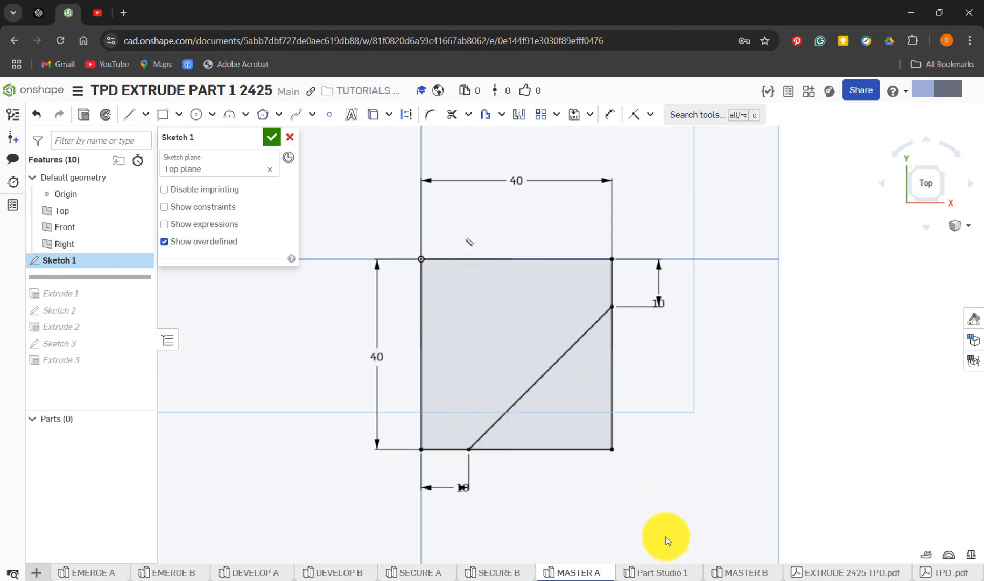
Start a sketch on the Top plane of Part Studio 1 and view it normal to the plane
click(650, 574)
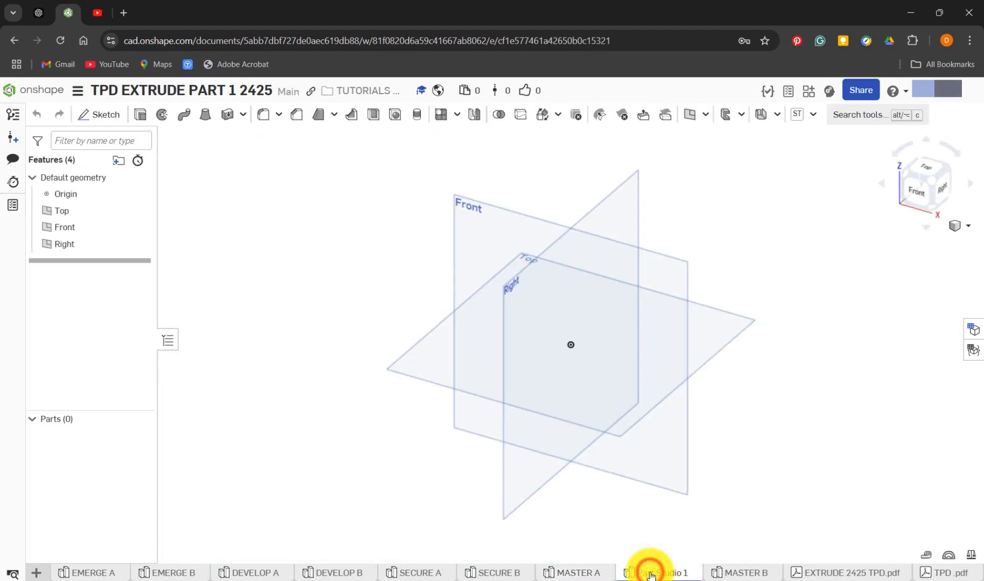
click(107, 115)
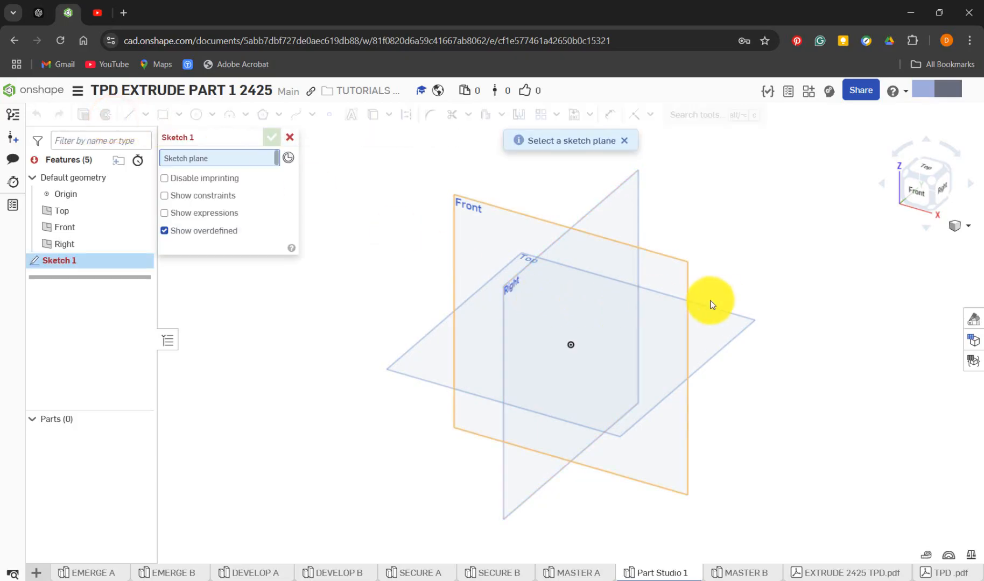
click(725, 317)
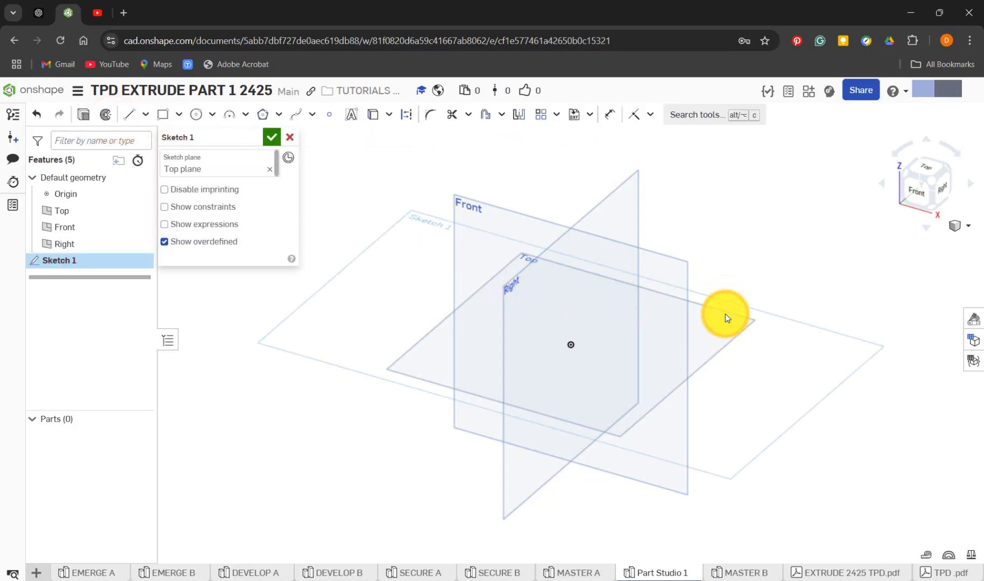
key(n)
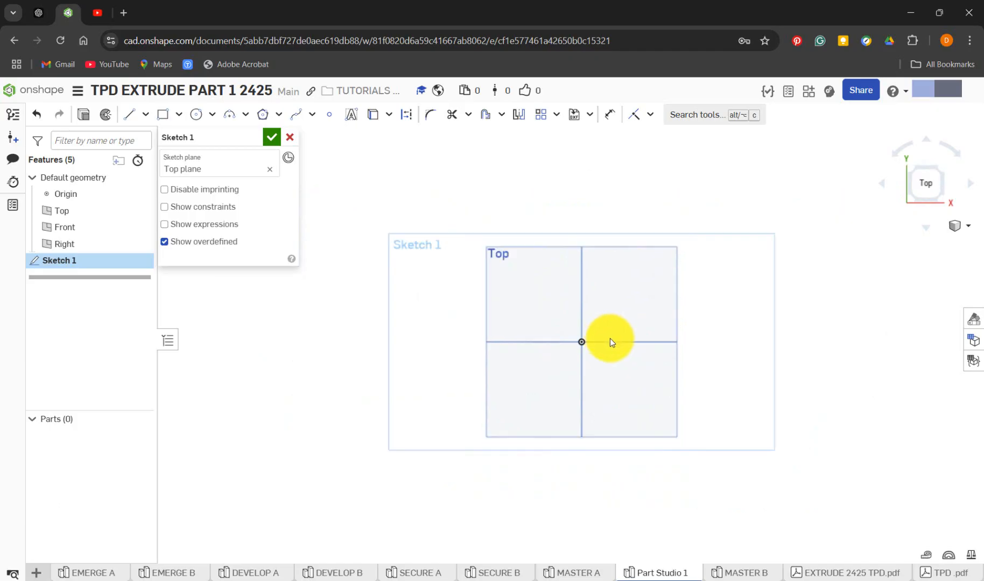
scroll(614, 345, up, 5)
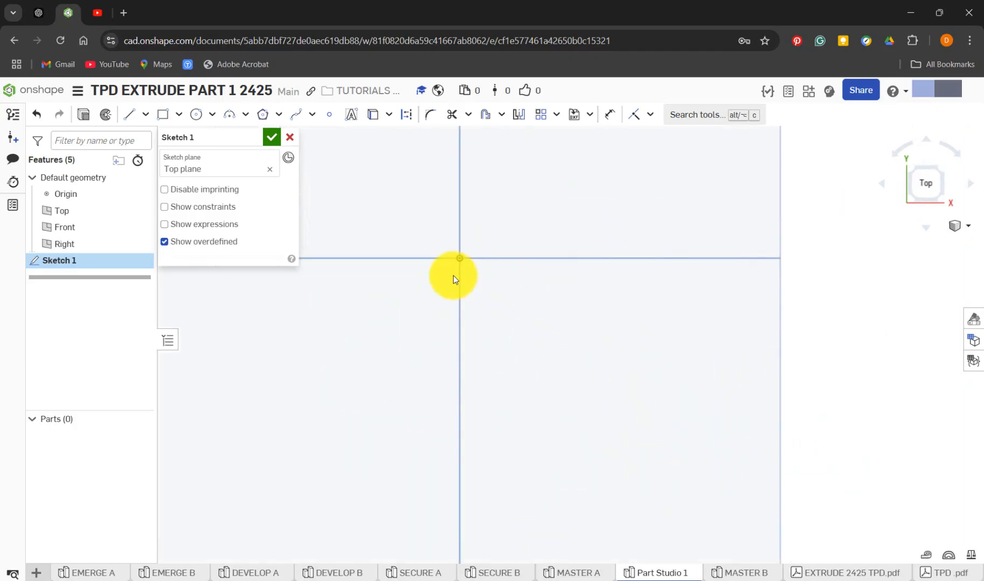
Draw a corner rectangle from the origin towards the lower right, with a width of 40 mm and a height of 40 mm
click(178, 114)
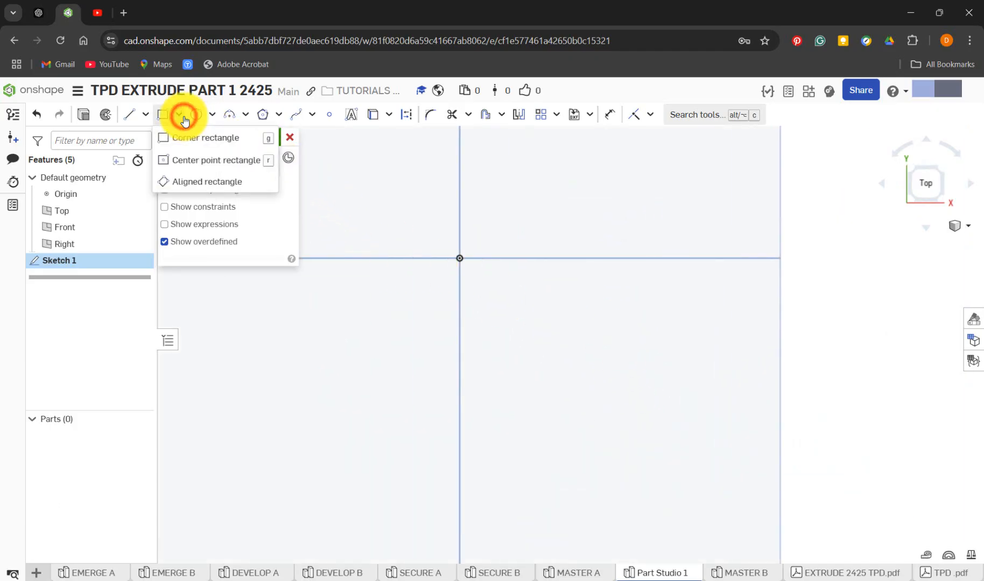
key(g)
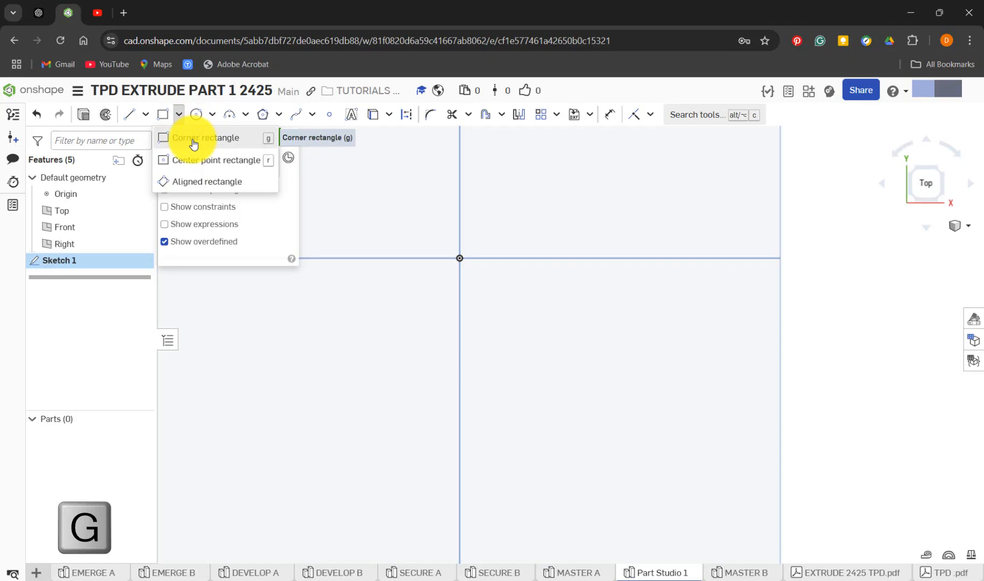
click(199, 139)
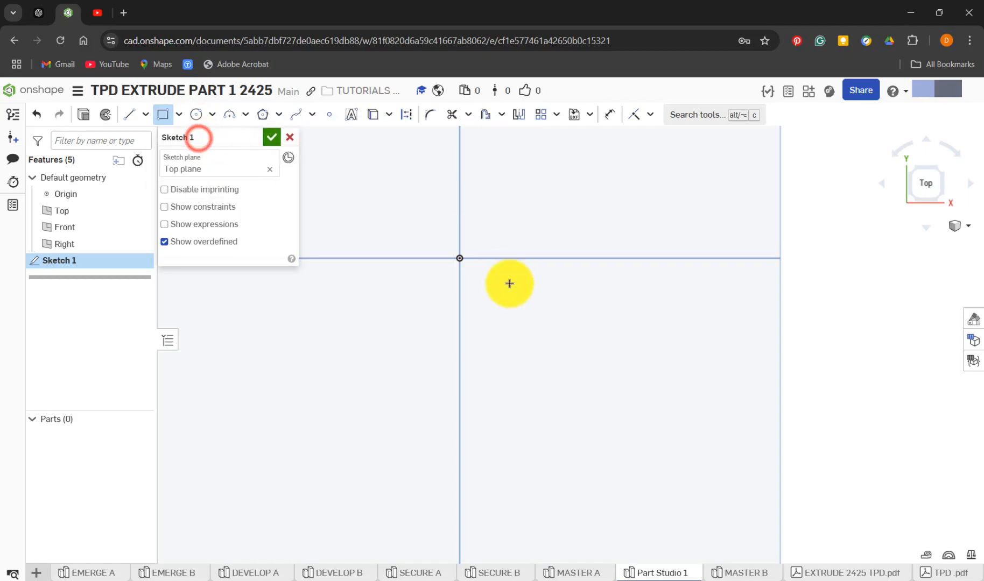
click(460, 258)
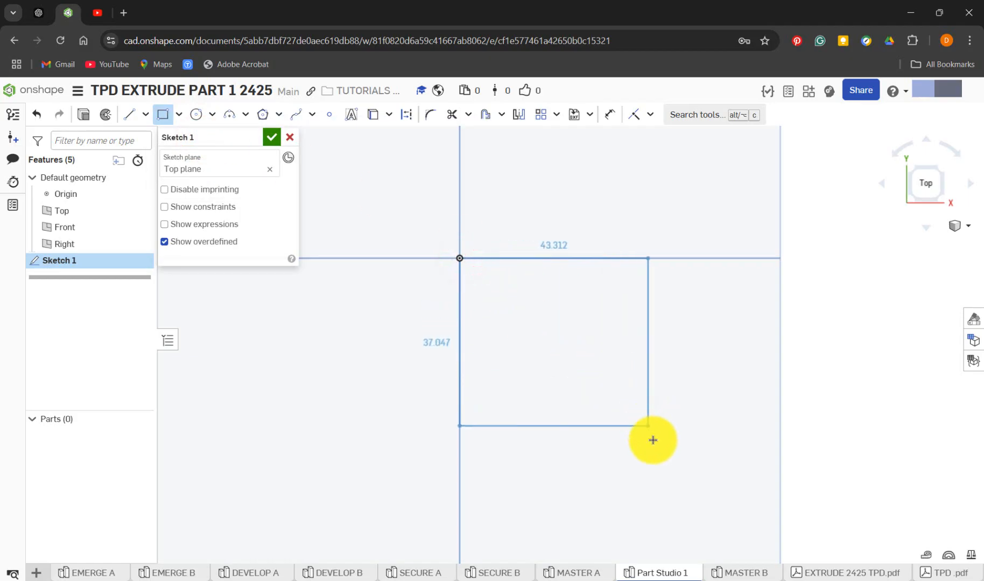
click(704, 493)
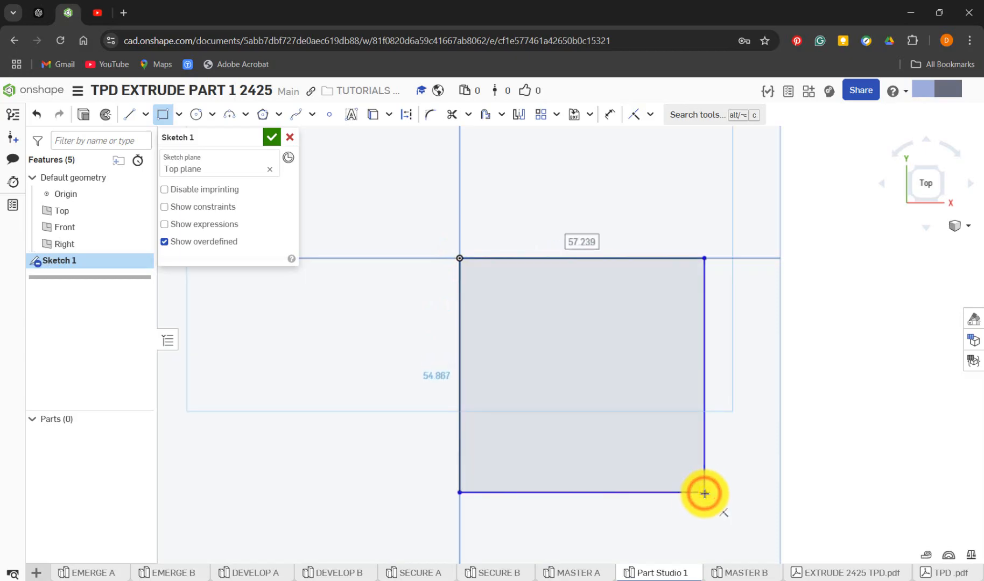
text(40)
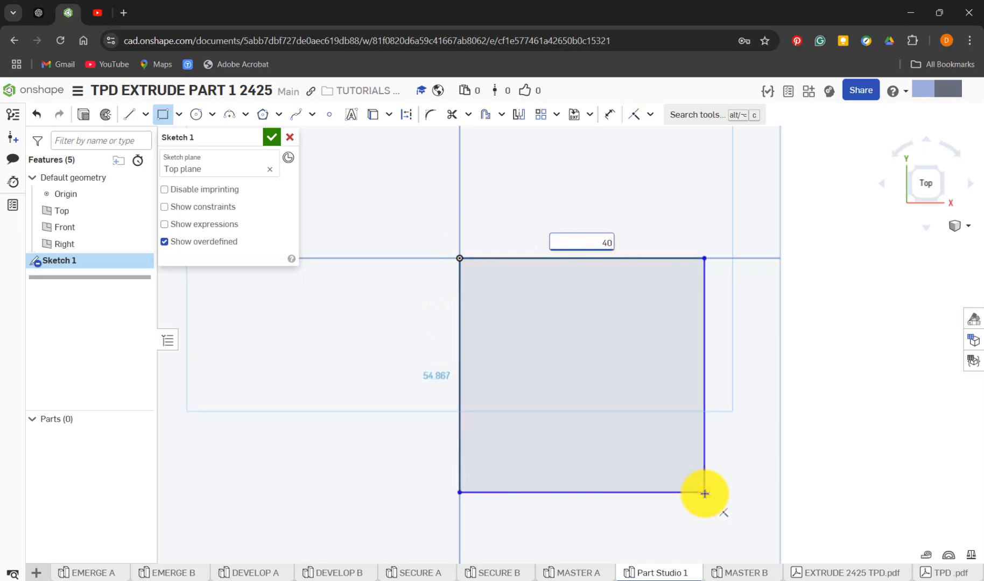
key(Return)
text(40)
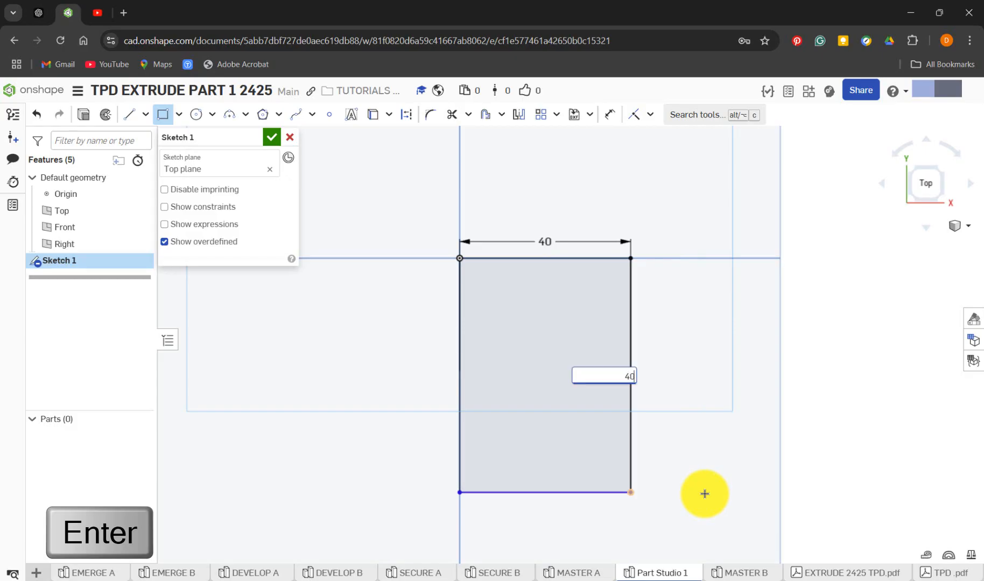
key(Return)
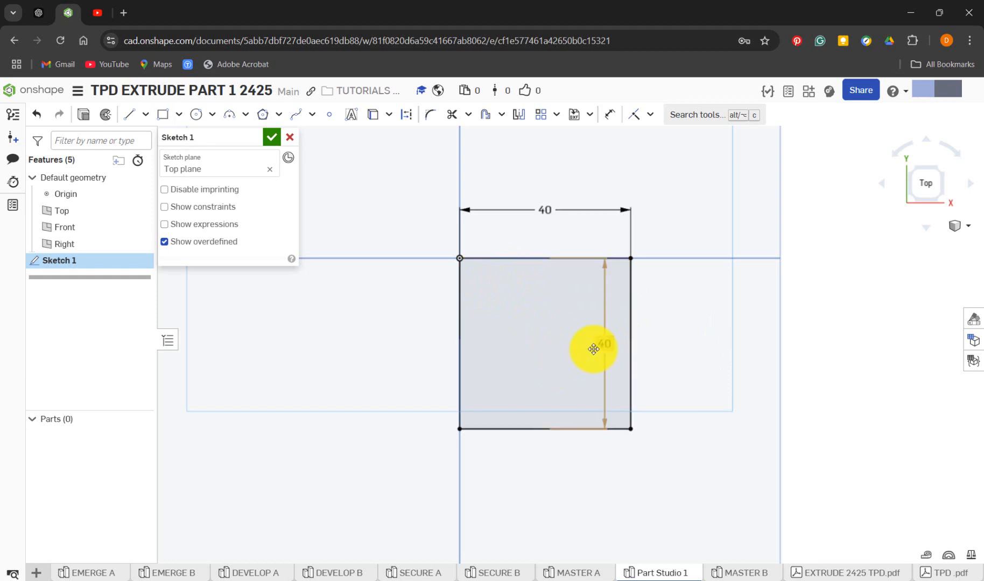
Move the vertical dimension outside the square's right edge and delete it
drag(605, 347, 672, 349)
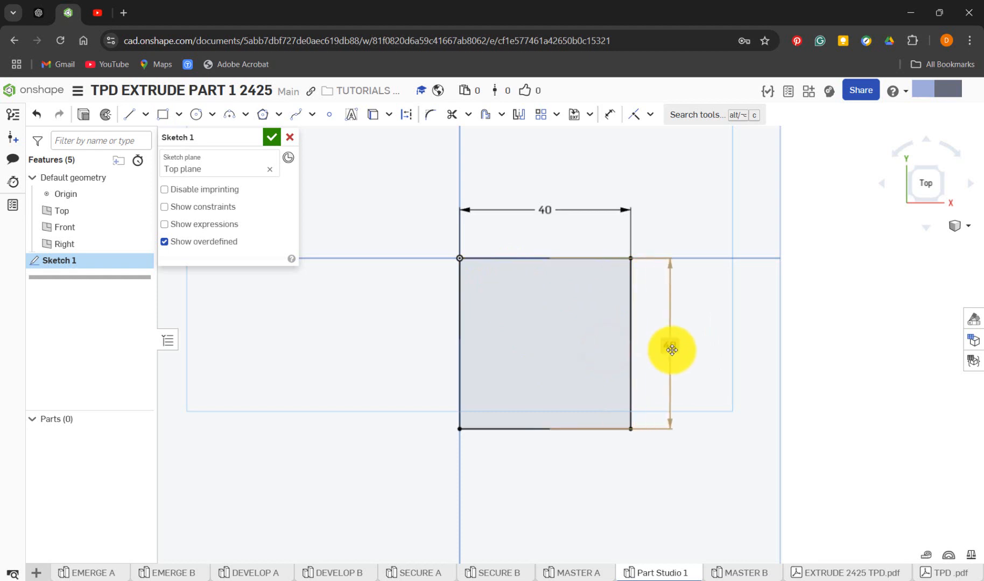
click(674, 345)
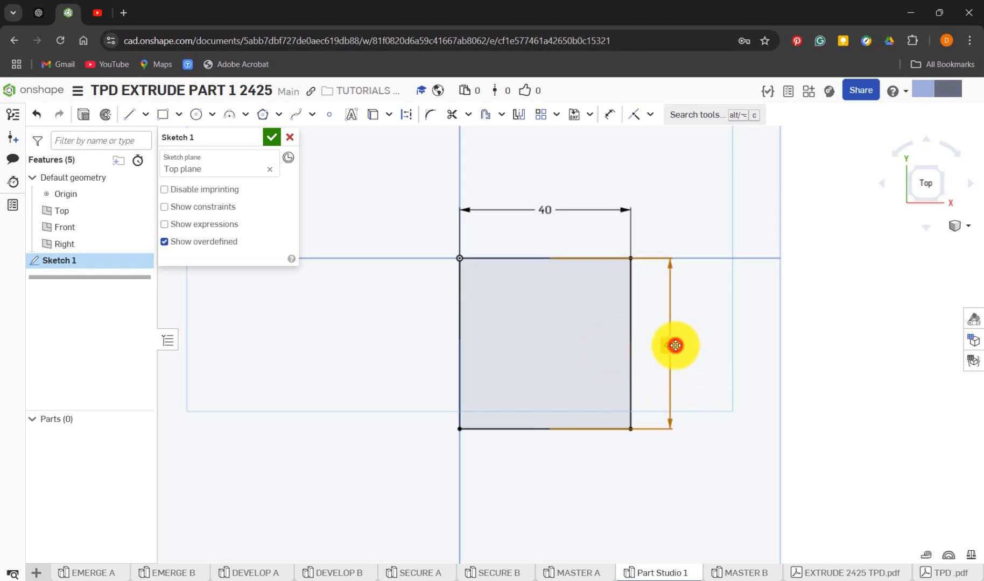
key(Delete)
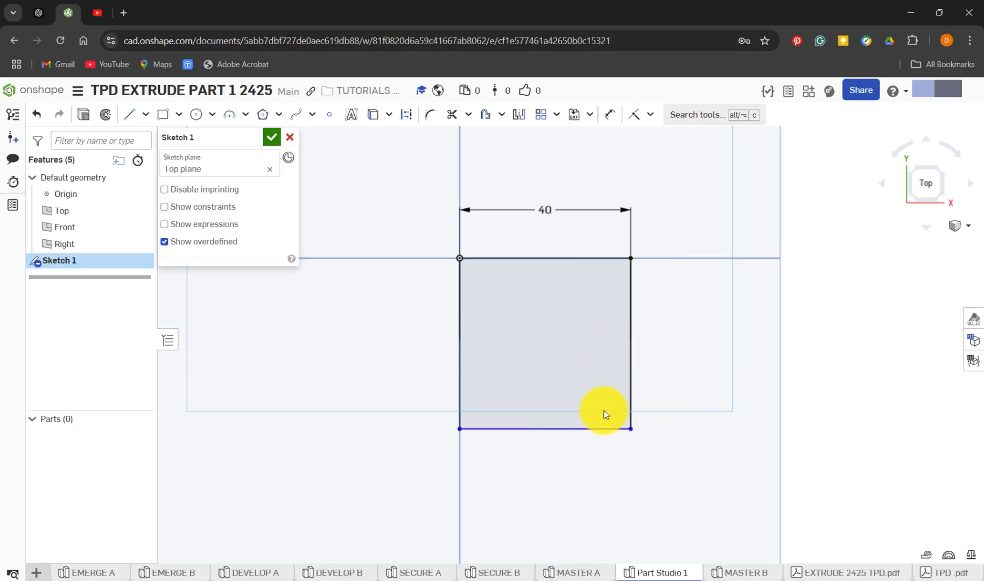
Dimension the square's right edge at 40 mm, placing the dimension outside the square
key(d)
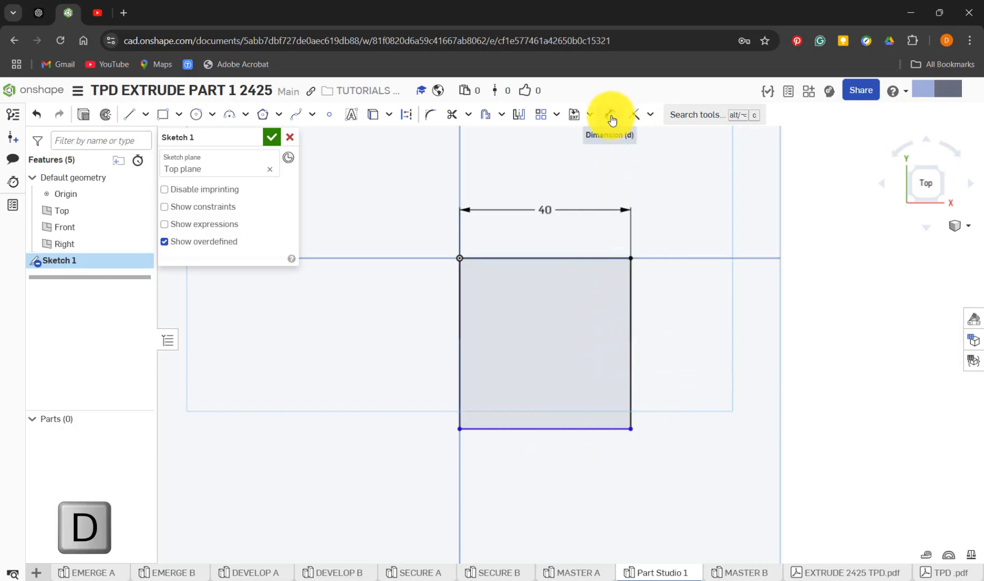
click(632, 380)
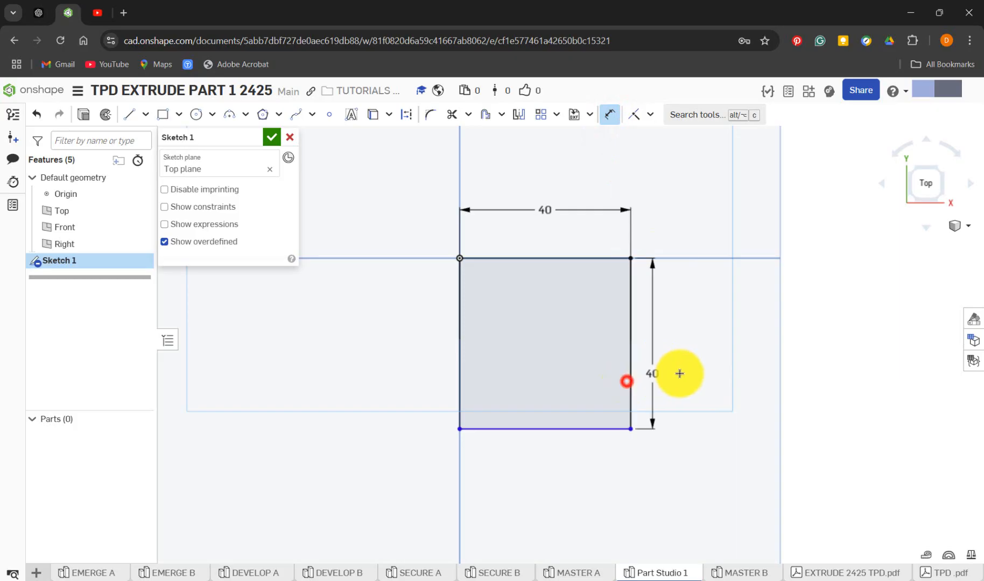
click(682, 374)
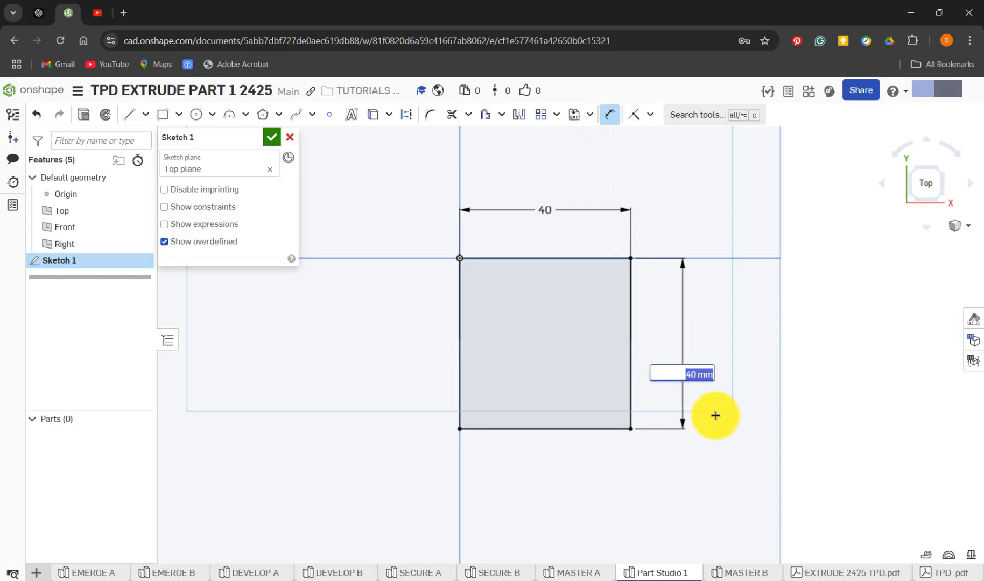
key(Return)
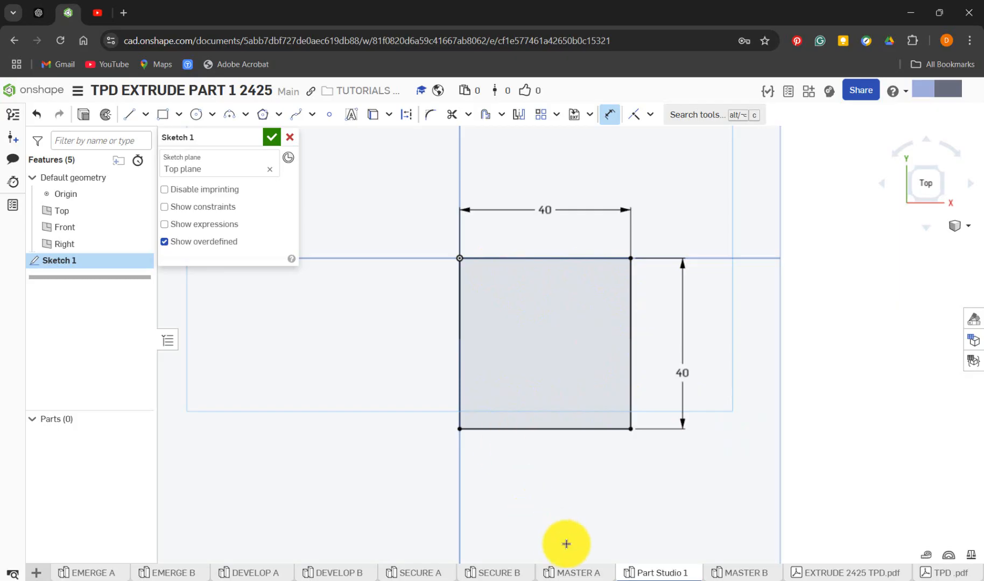
Check the MASTER A sketch, then in Part Studio 1 draw a diagonal line about 43 mm long from the square's bottom edge to its right edge
click(579, 573)
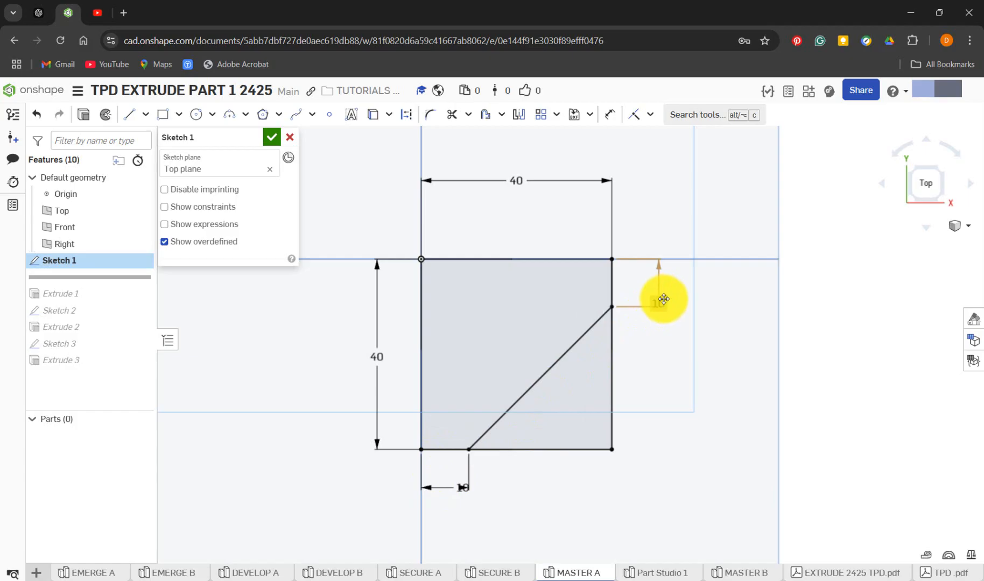
click(642, 574)
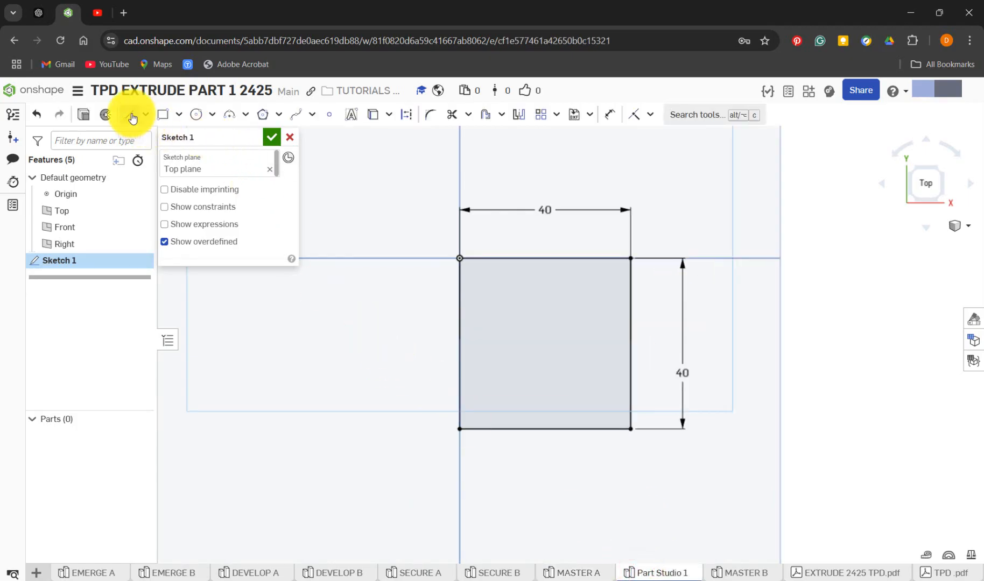
key(l)
click(132, 114)
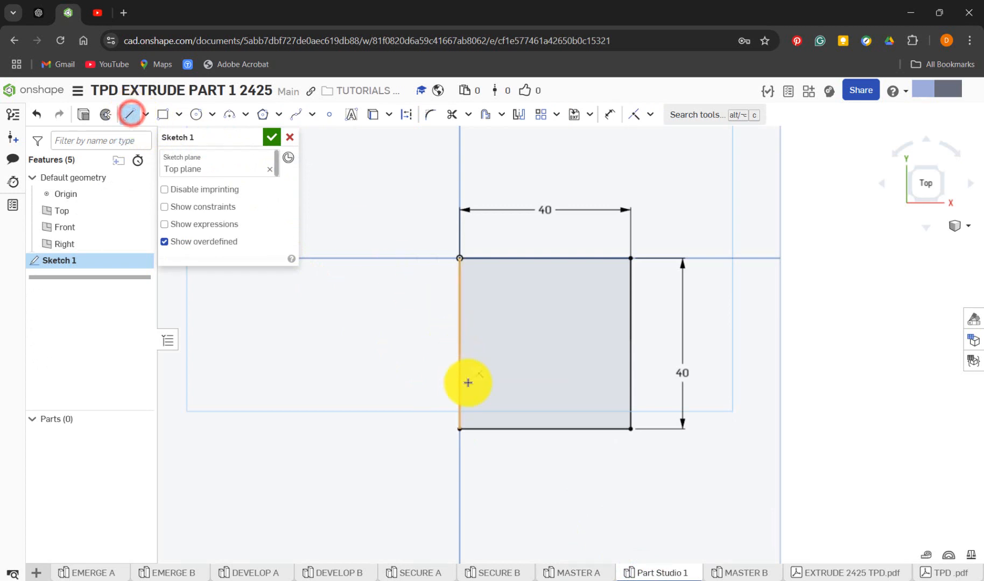
click(505, 428)
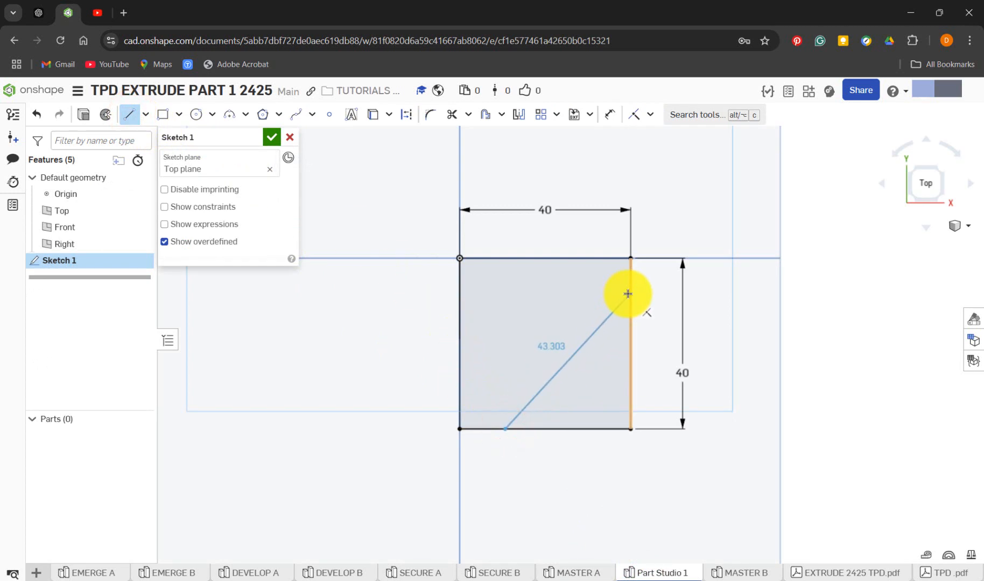
click(628, 294)
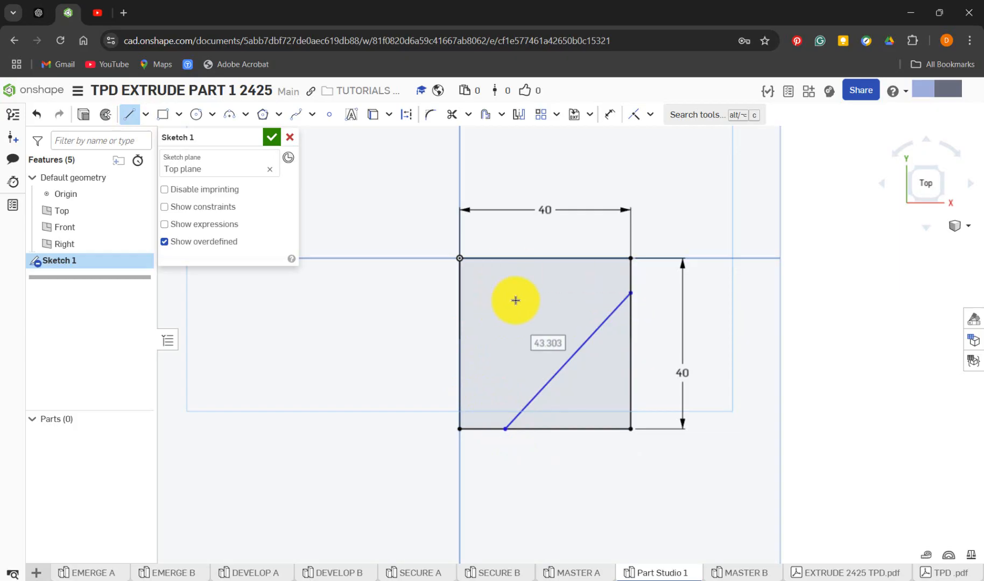
Dimension the diagonal's lower endpoint 10 mm from the square's bottom-left corner, placing the dimension below the square
key(d)
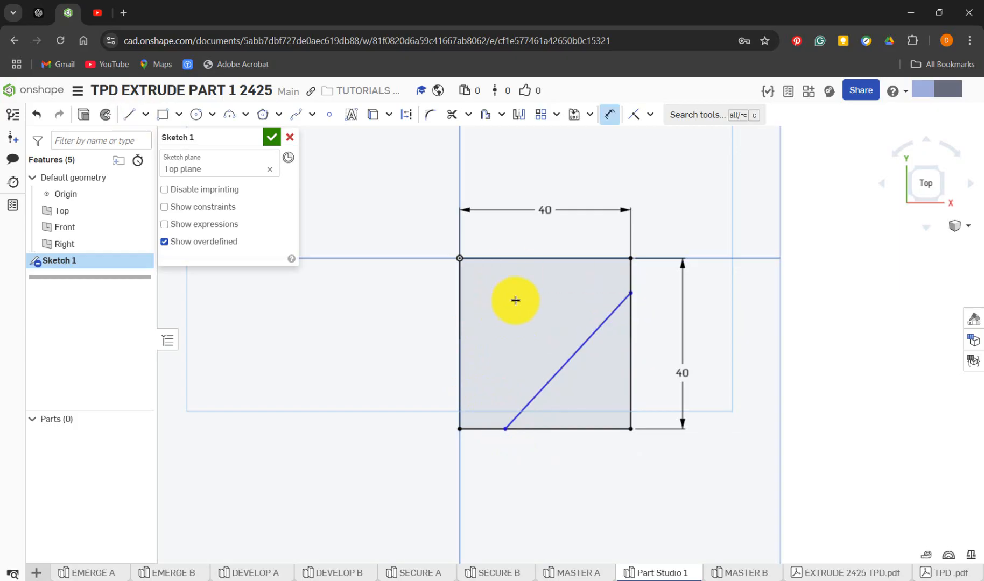
click(609, 119)
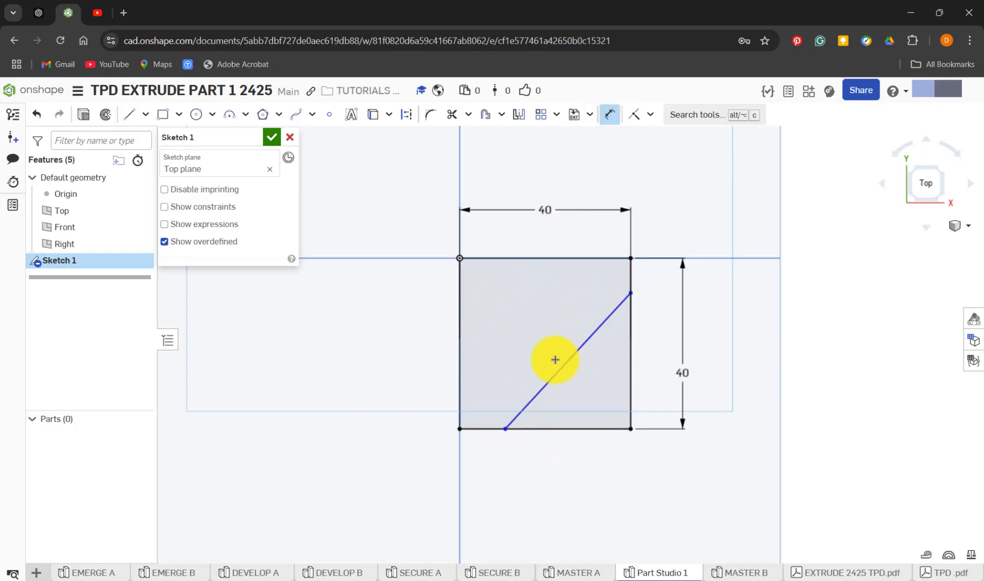
click(461, 429)
click(505, 429)
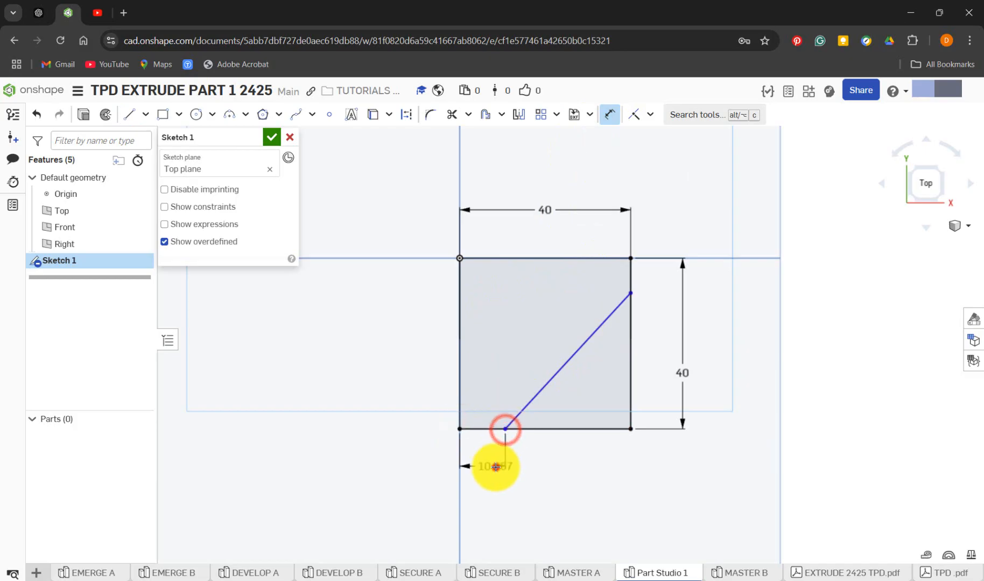
click(496, 467)
text(10)
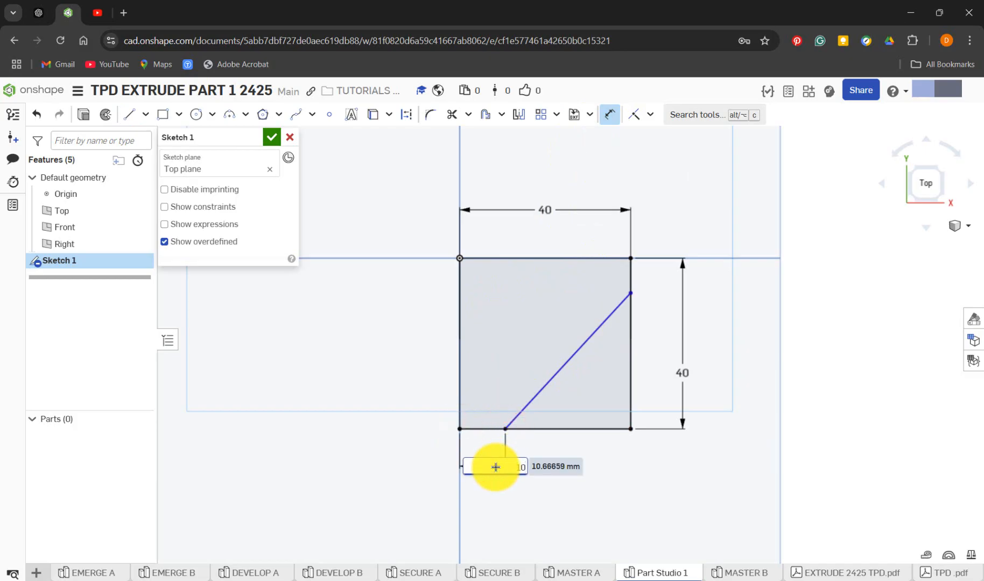
key(Return)
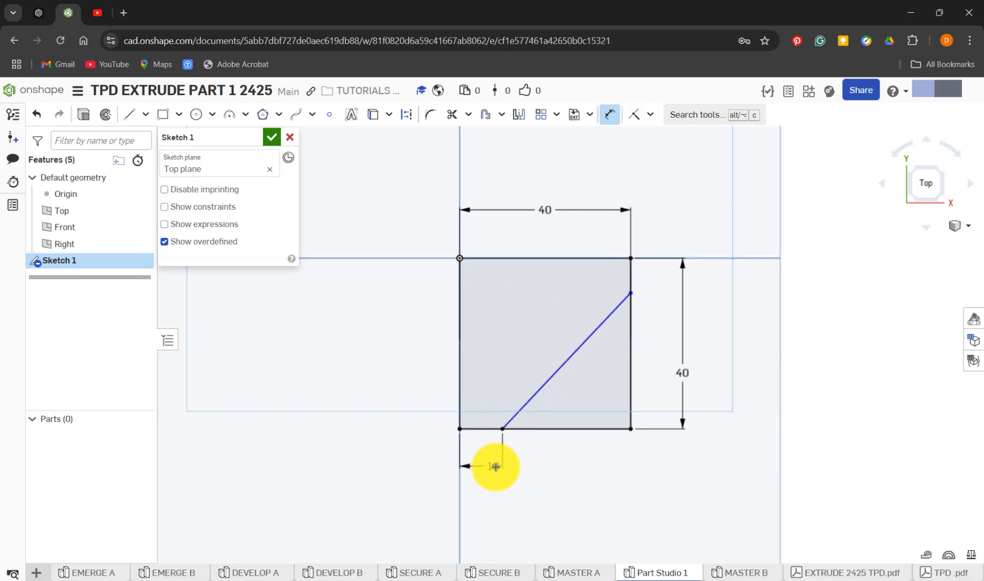
Dimension the diagonal's upper endpoint 10 mm from the square's top-right corner, placing the dimension outside the right edge
click(635, 259)
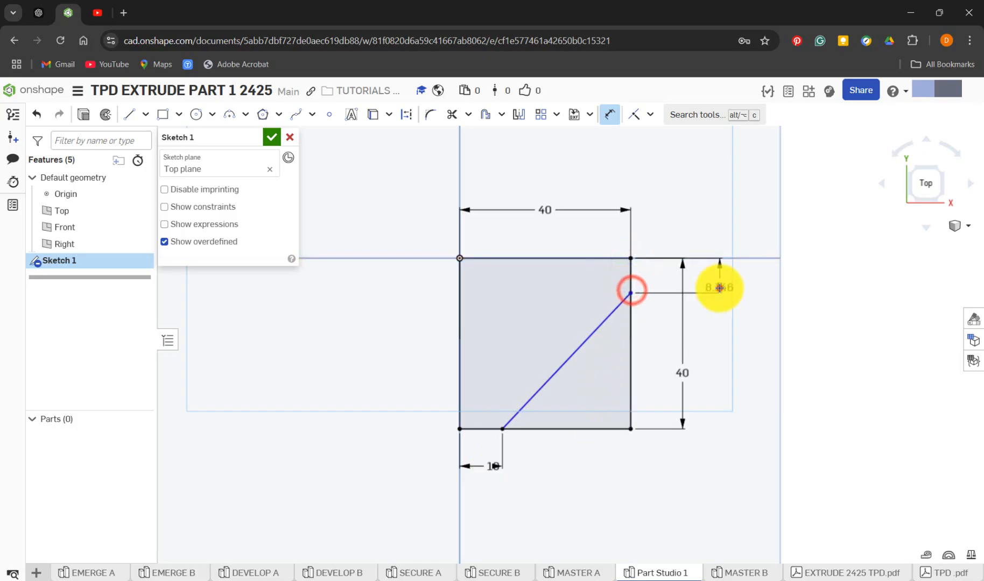
click(720, 288)
key(Return)
text(10)
key(Return)
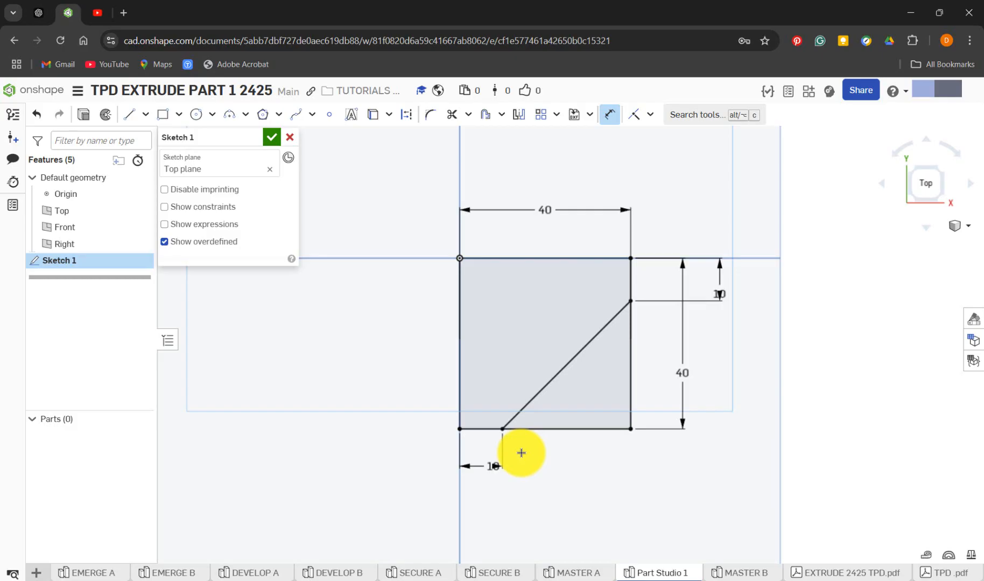
Close Sketch 1 of MASTER A and roll its feature history forward to include Extrude 1
click(595, 572)
click(273, 138)
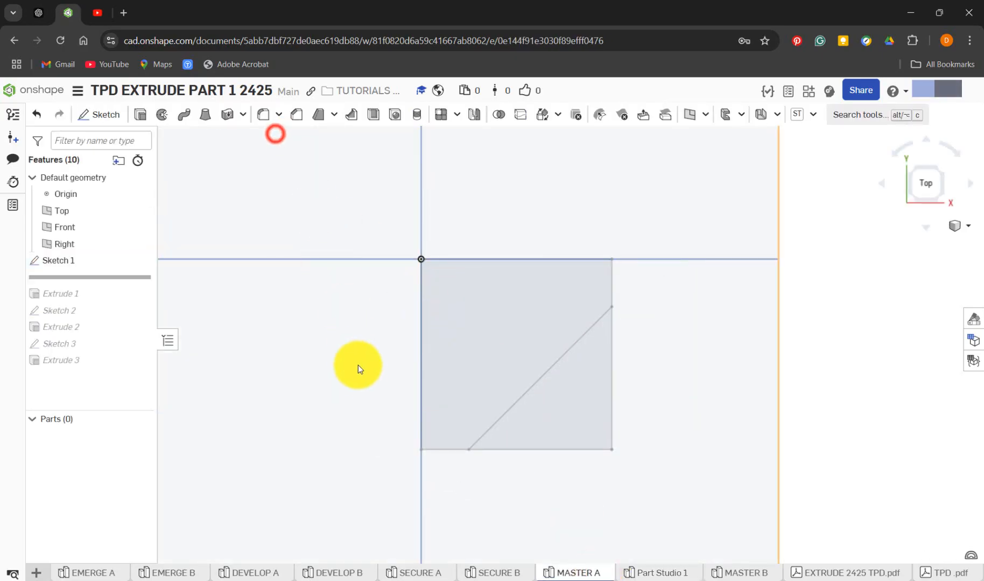
mouse_move(369, 387)
right_down()
mouse_move(343, 337)
mouse_move(337, 345)
mouse_move(172, 311)
right_up()
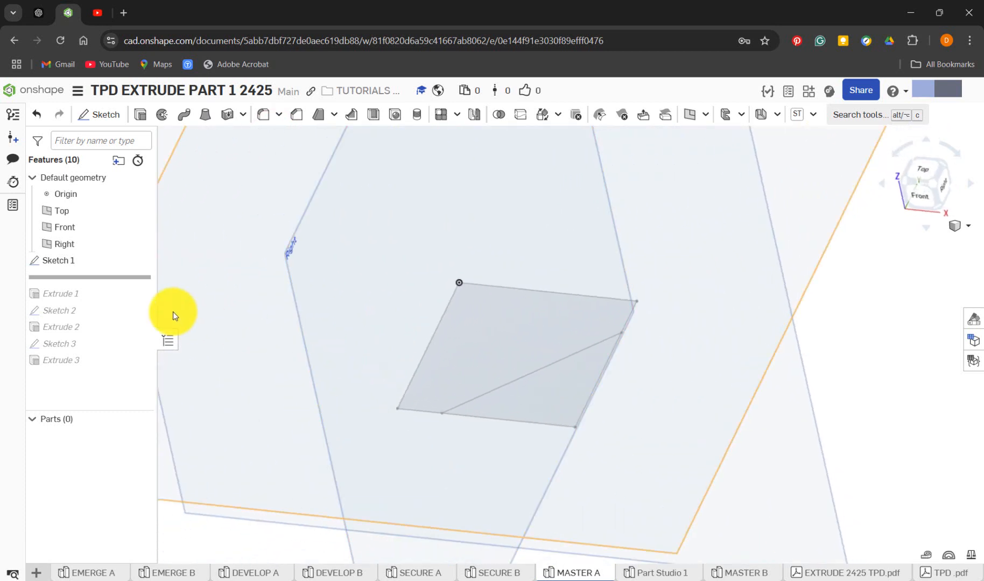
drag(119, 281, 119, 299)
Open Extrude 1 of MASTER A for editing, examine its sketch region, depth and operation type, and close it
right_click(67, 282)
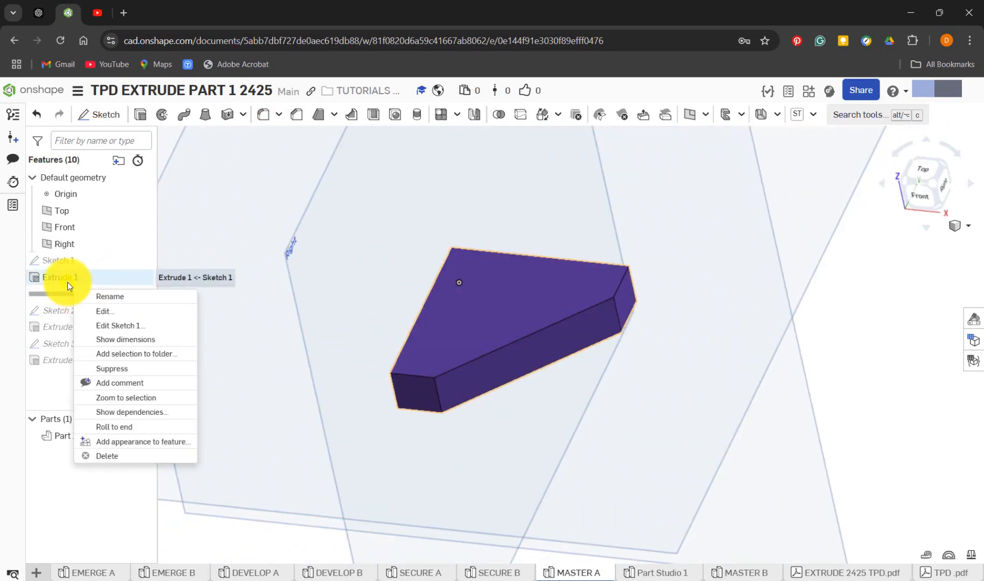
click(116, 307)
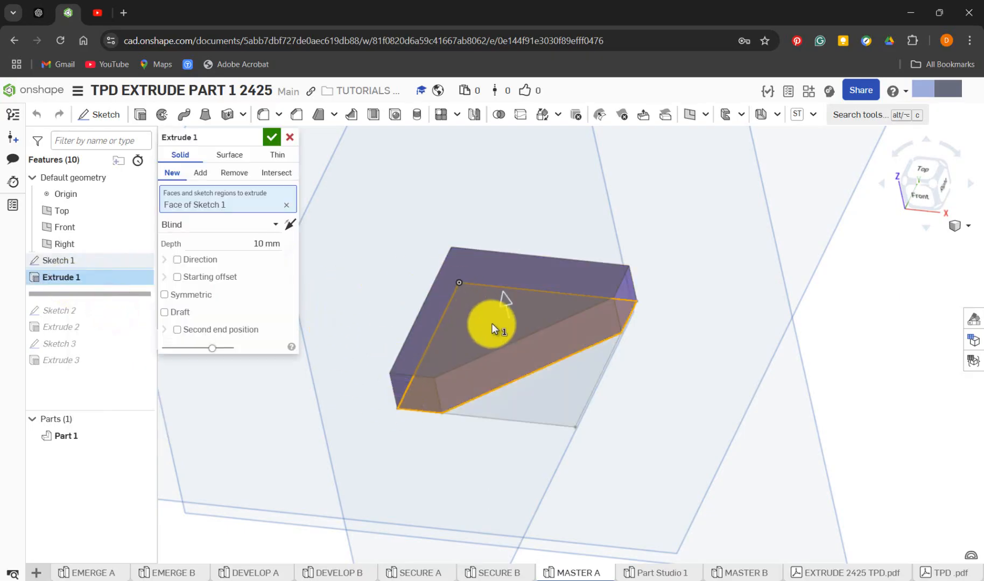
click(268, 246)
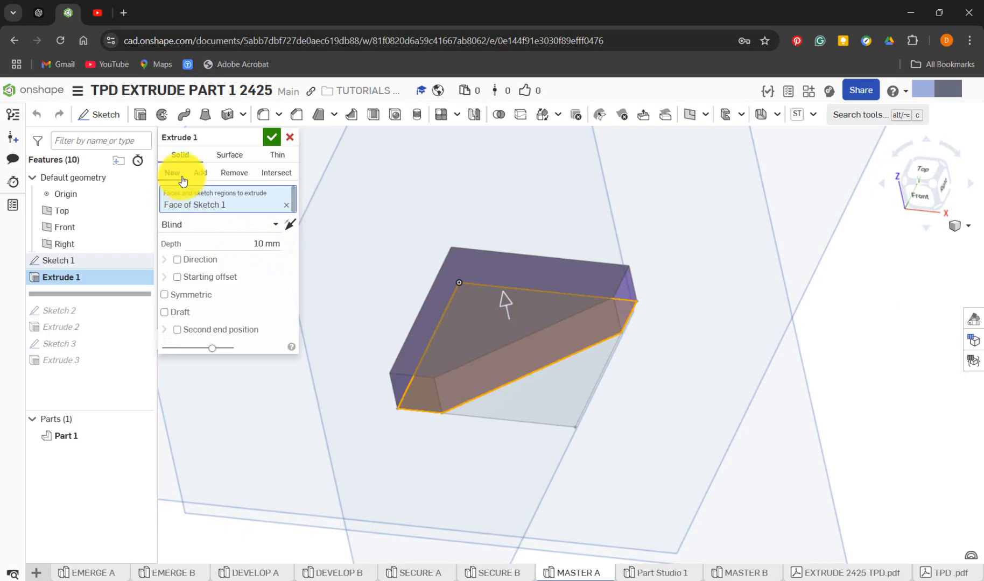
click(272, 138)
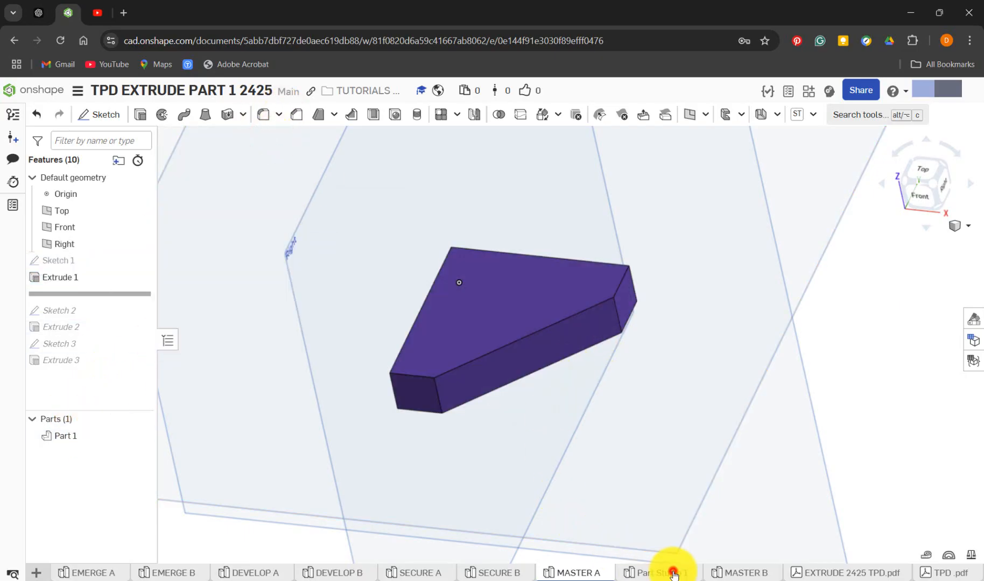
Extrude Sketch 1 of Part Studio 1 as a new solid with a blind depth of 10 mm
click(673, 575)
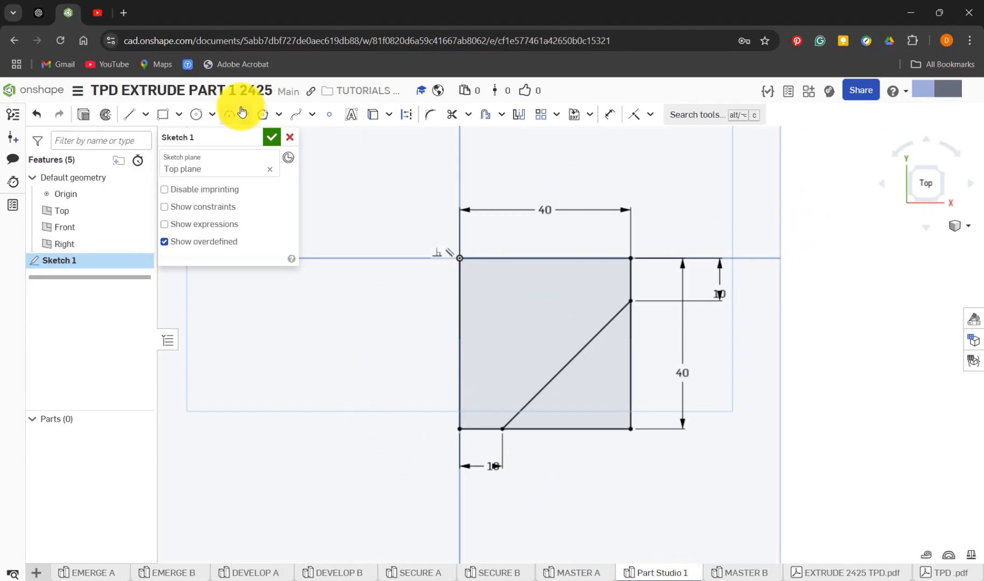
key(shift+e)
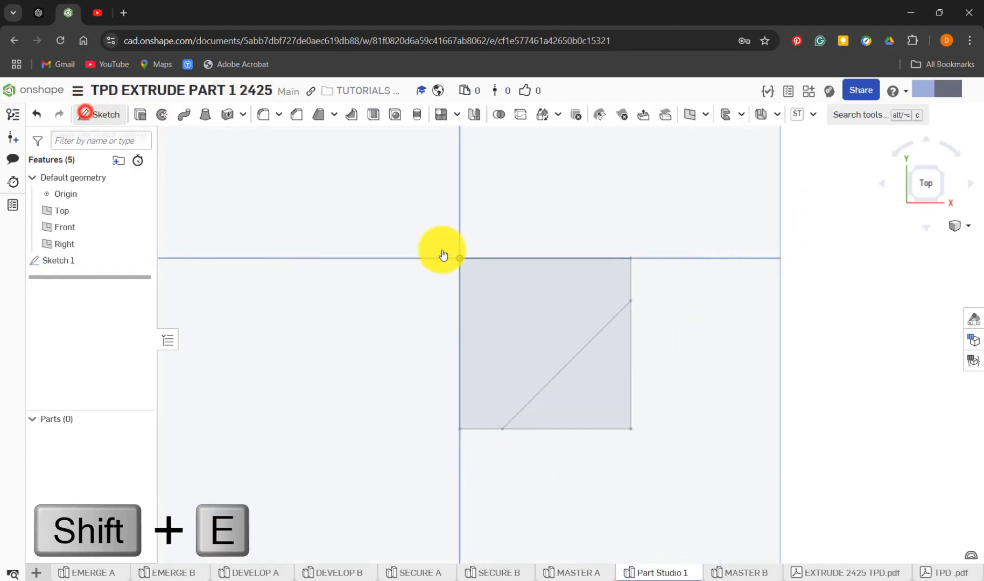
mouse_move(815, 413)
right_down()
mouse_move(810, 350)
mouse_move(795, 351)
mouse_move(797, 372)
right_up()
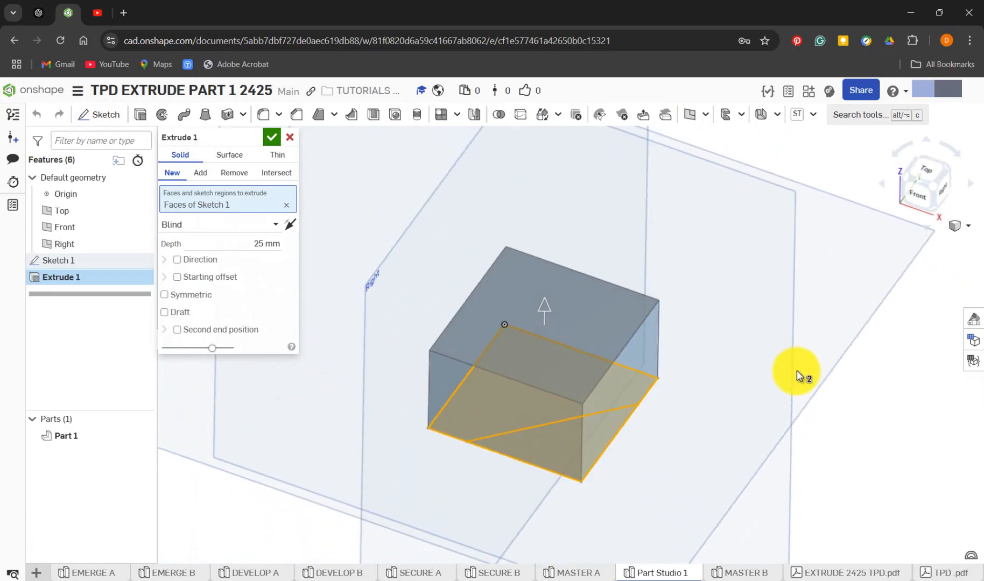
click(265, 247)
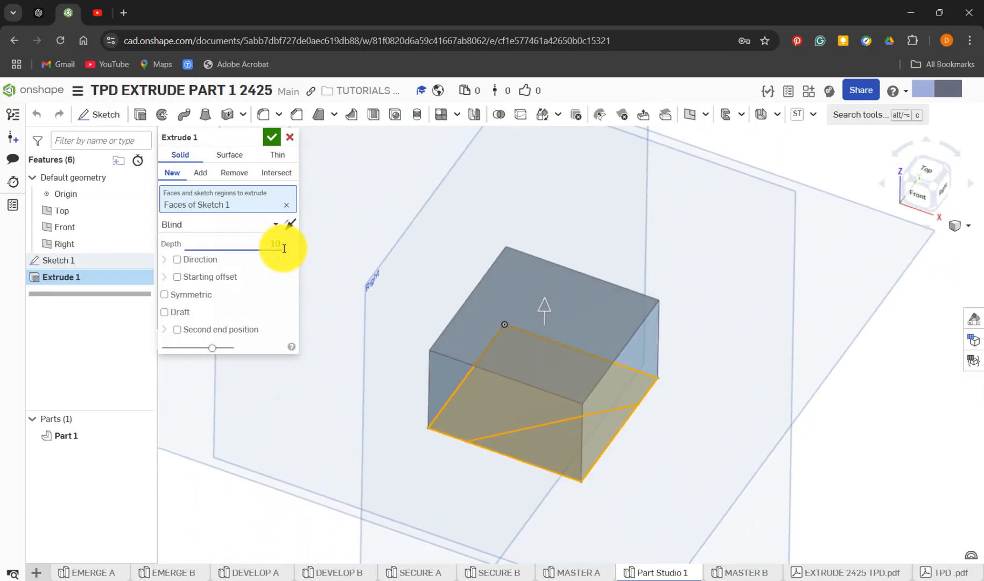
text(10)
key(Return)
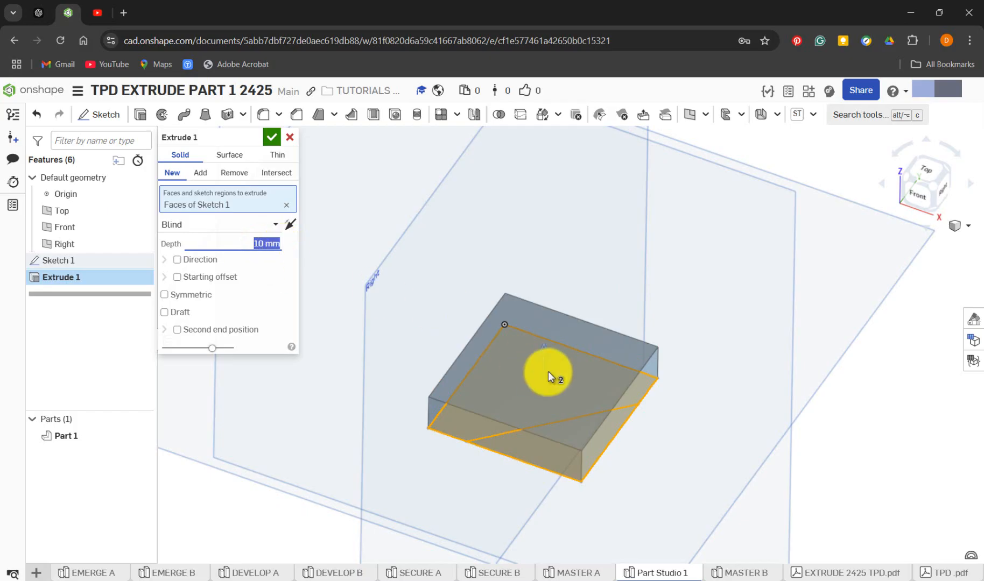
Exclude the triangular corner region from the extrusion and accept it with the direction pointing upward
click(567, 441)
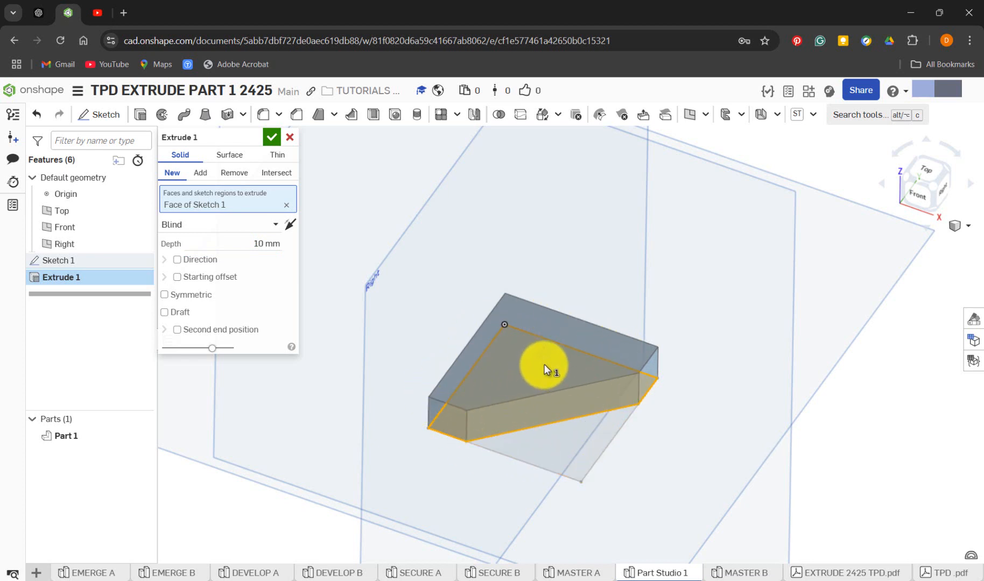
click(293, 224)
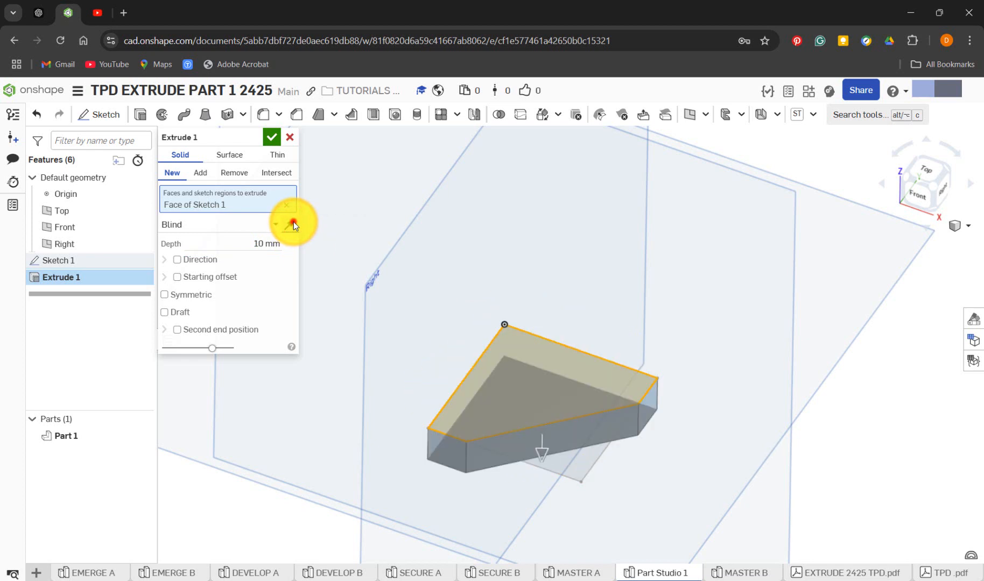
click(294, 222)
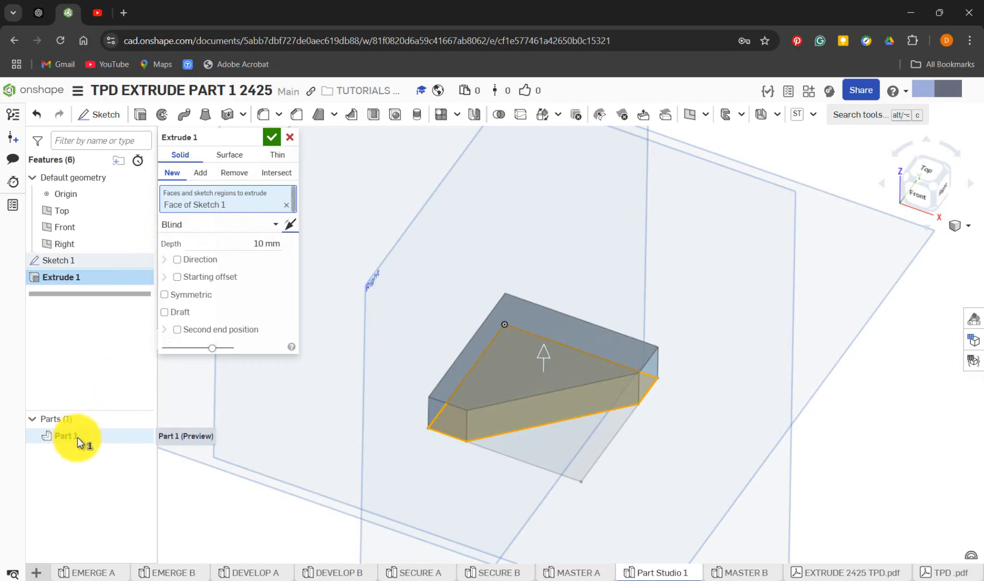
click(270, 138)
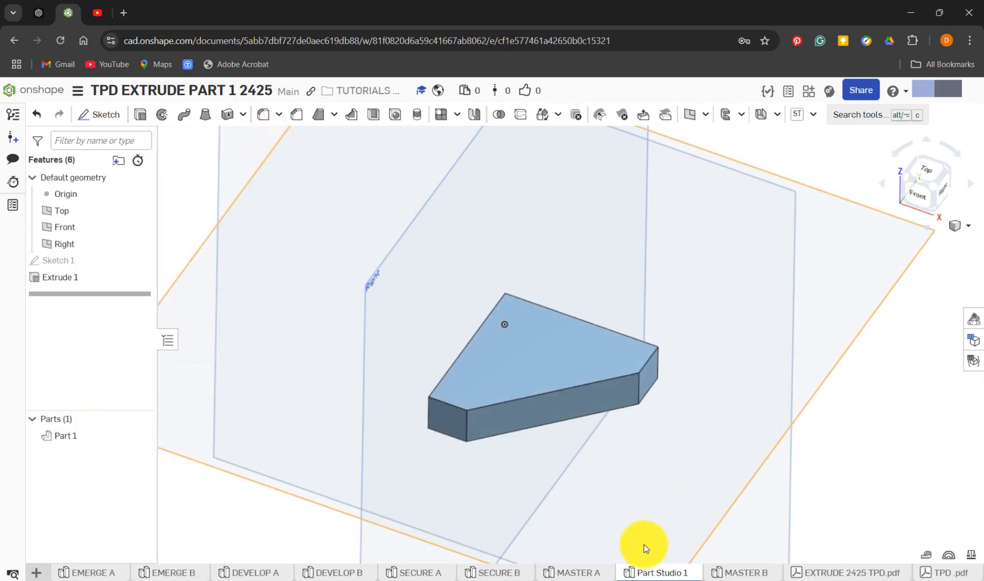
Roll MASTER A's feature history forward to include Sketch 2 and open that sketch for editing, viewed normal to its plane
click(580, 572)
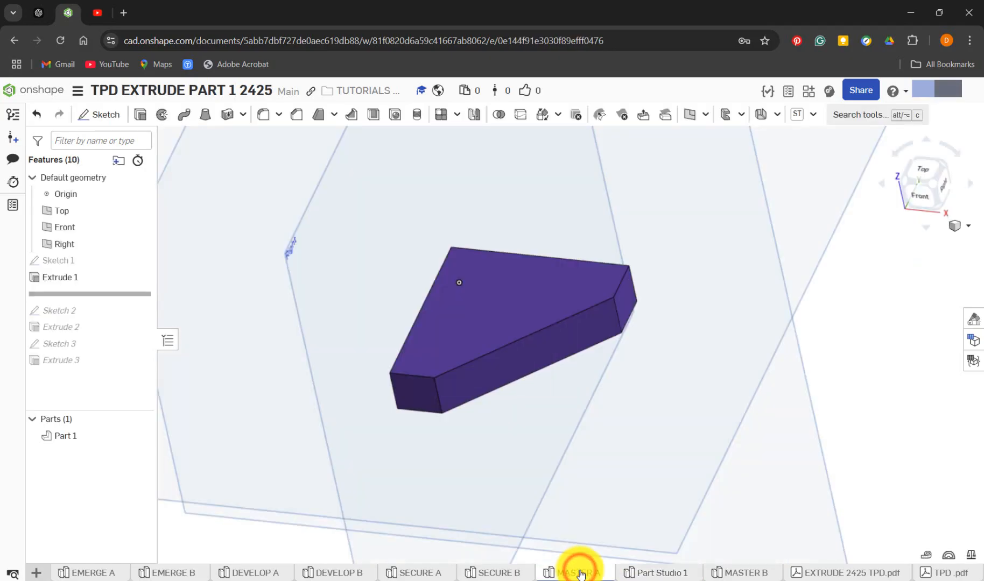
drag(117, 295, 124, 312)
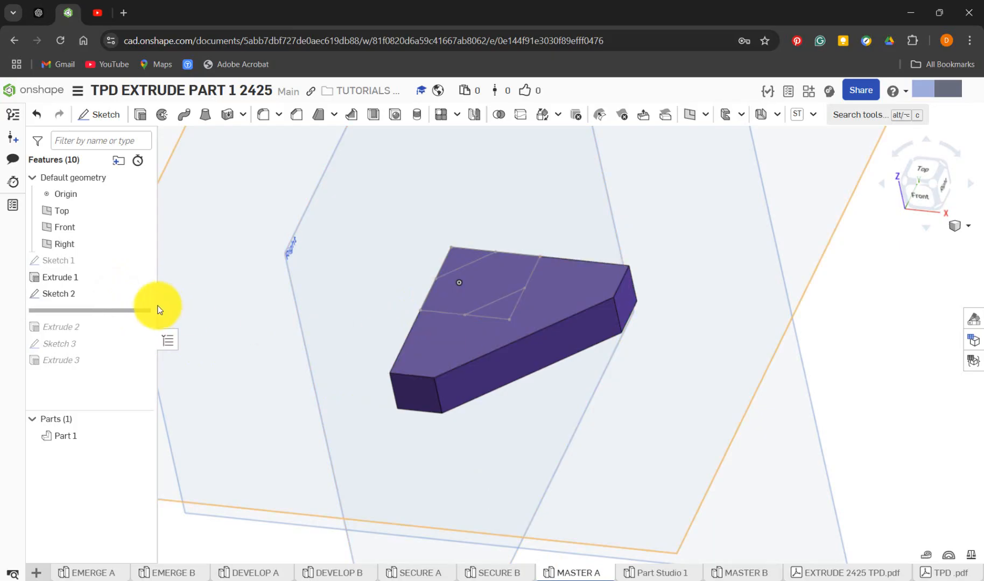
right_click(74, 294)
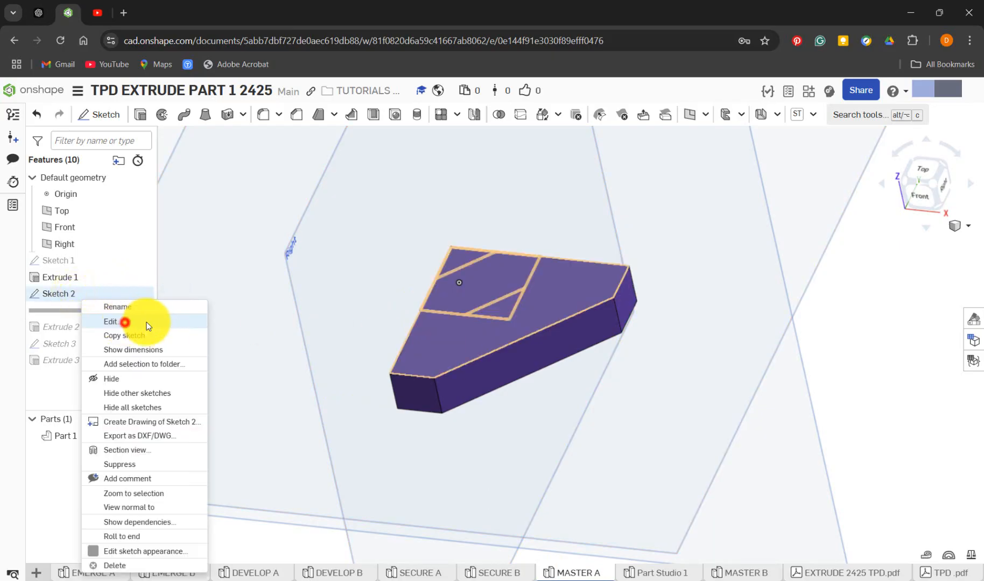
click(126, 326)
key(n)
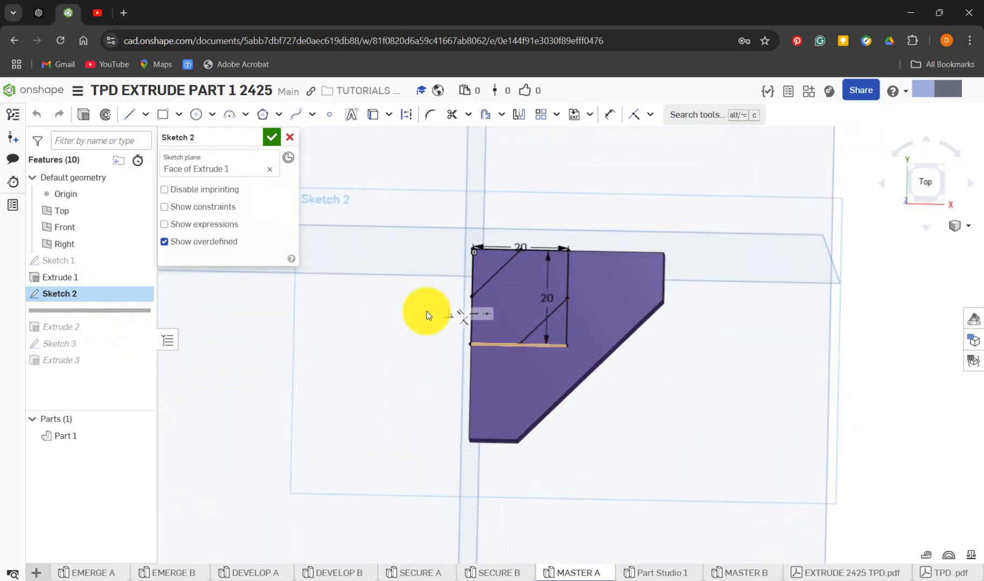
Move the width and height dimensions of the square in MASTER A's Sketch 2 clear of its outline
scroll(562, 273, up, 3)
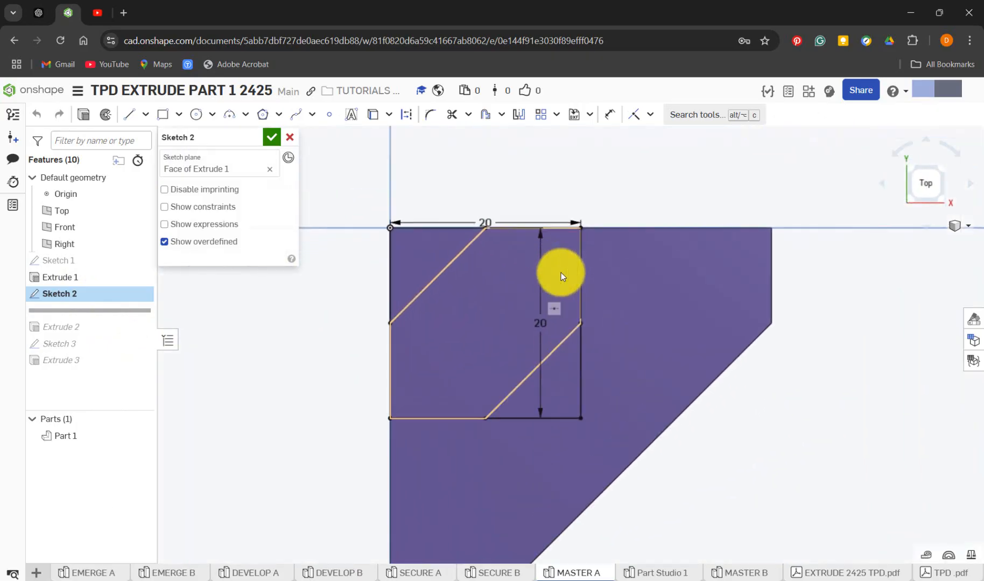
drag(490, 223, 488, 176)
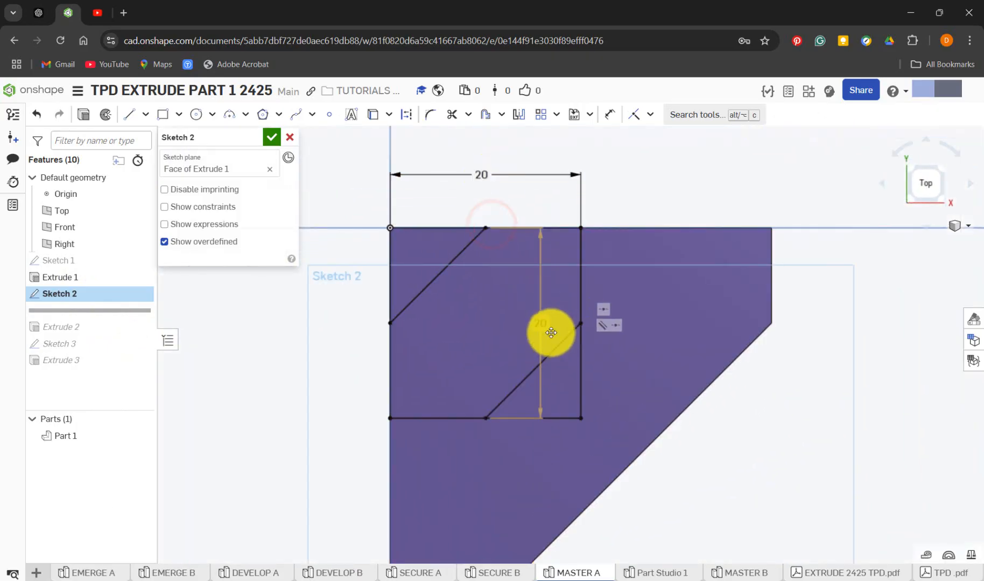
drag(541, 326, 688, 328)
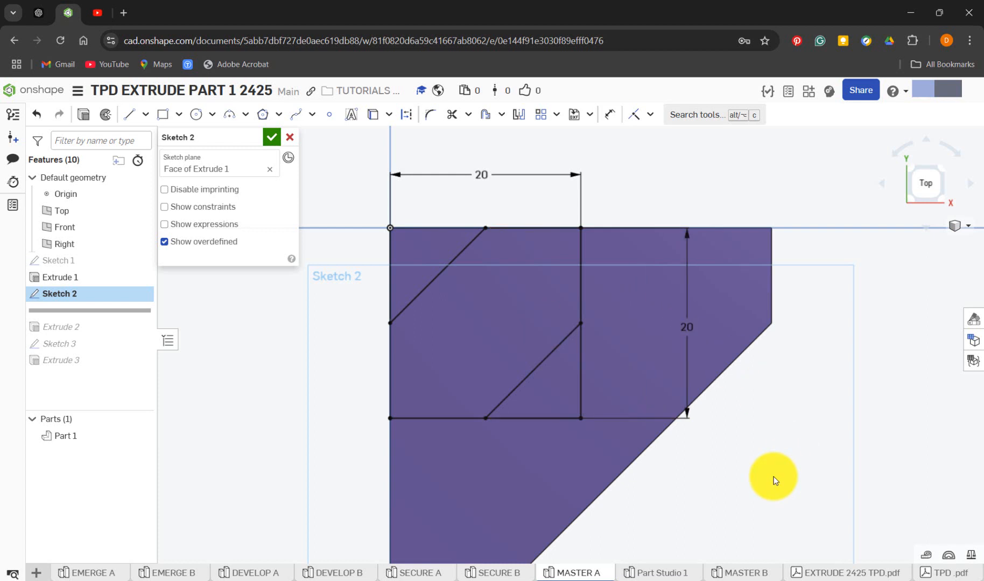
Add reference dimensions from the origin corner to both ends of the upper-left diagonal in MASTER A's Sketch 2
key(d)
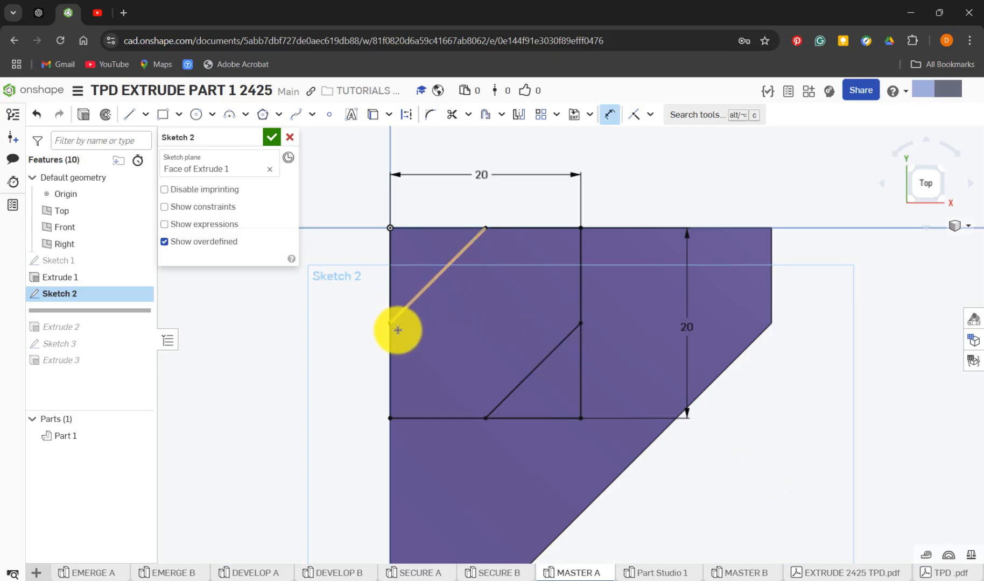
right_drag(506, 379, 500, 348)
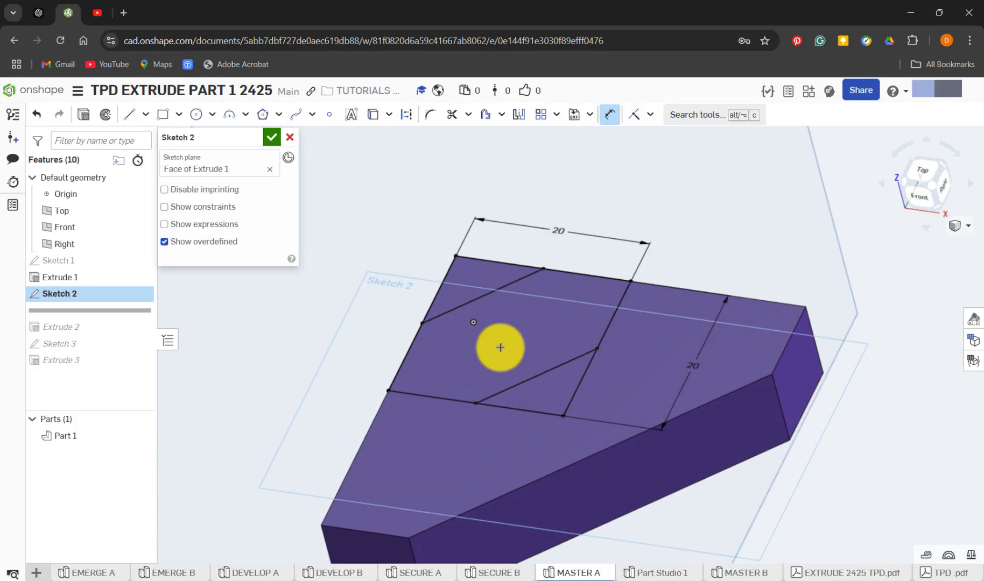
key(n)
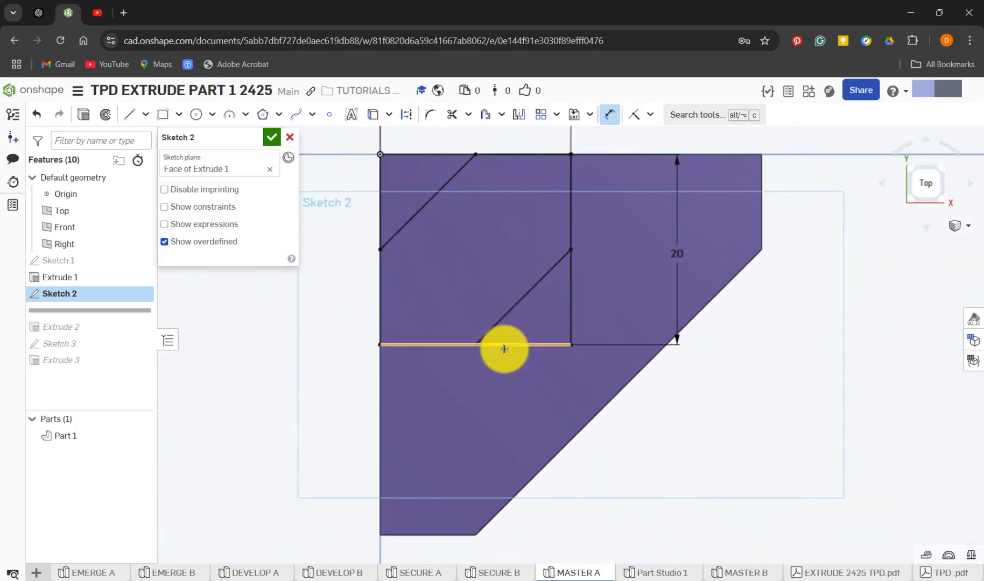
click(380, 155)
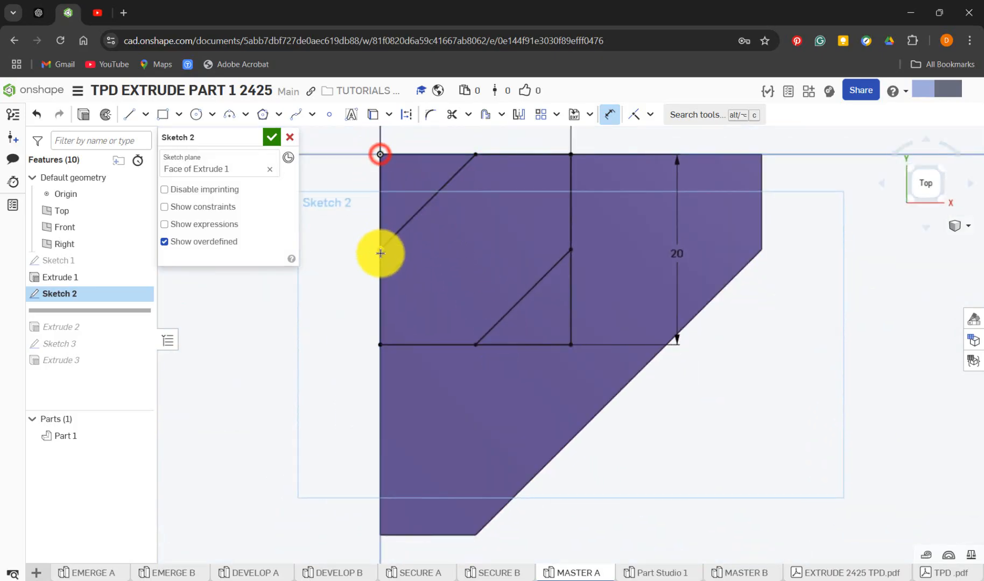
click(380, 249)
click(352, 221)
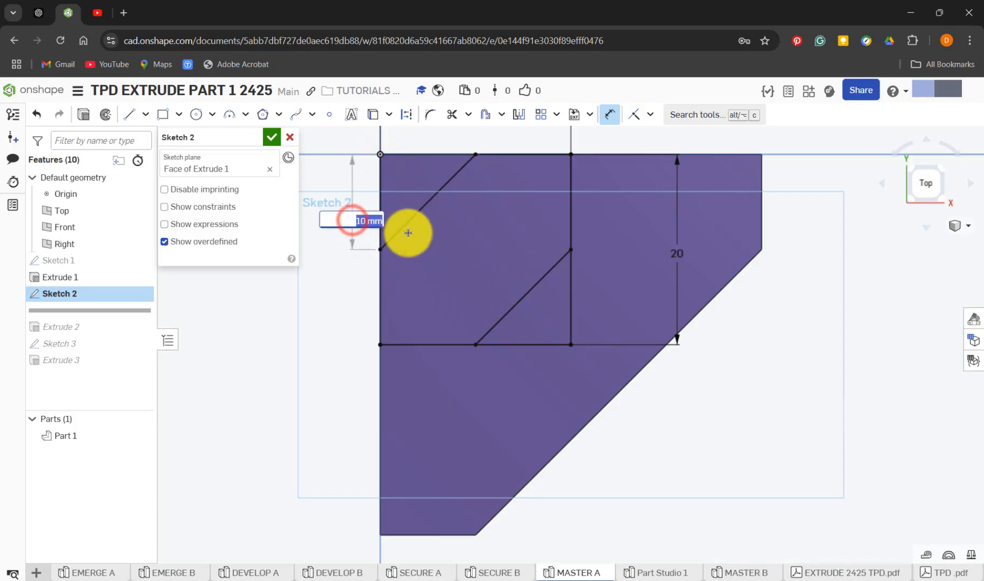
key(Return)
click(380, 155)
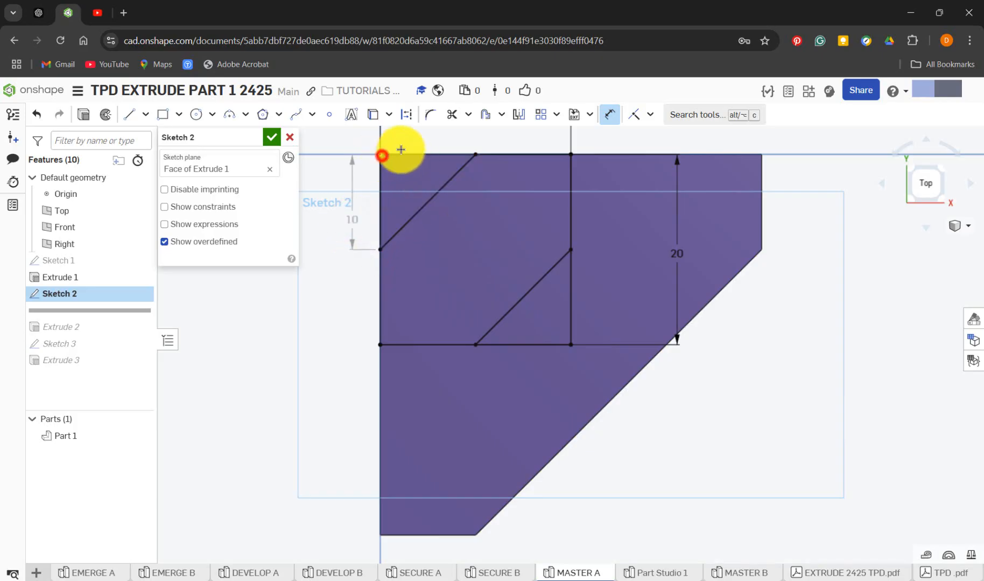
click(473, 153)
click(455, 141)
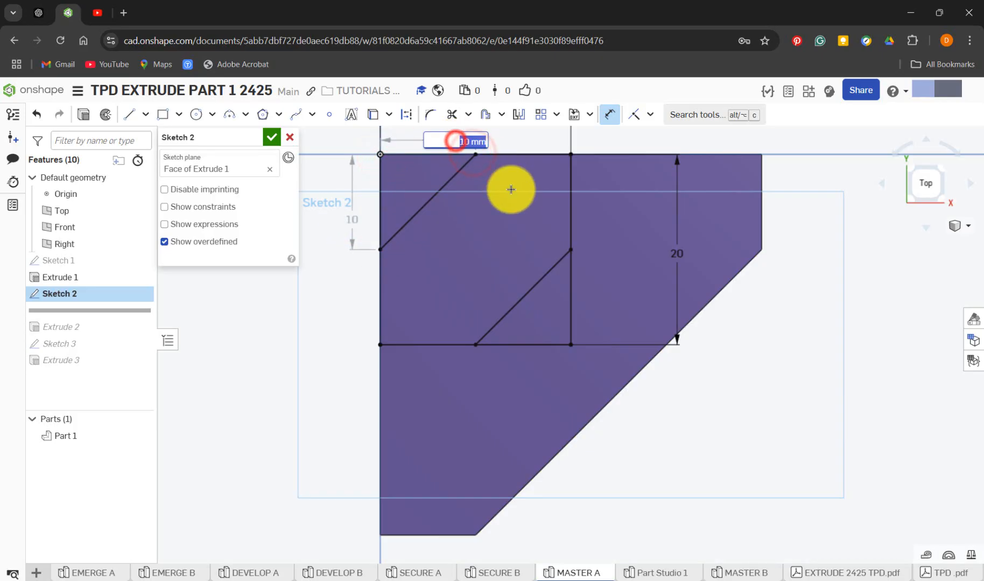
key(Return)
Add vertical and horizontal reference dimensions from the square's lower-right corner to both ends of the lower-right diagonal
click(571, 251)
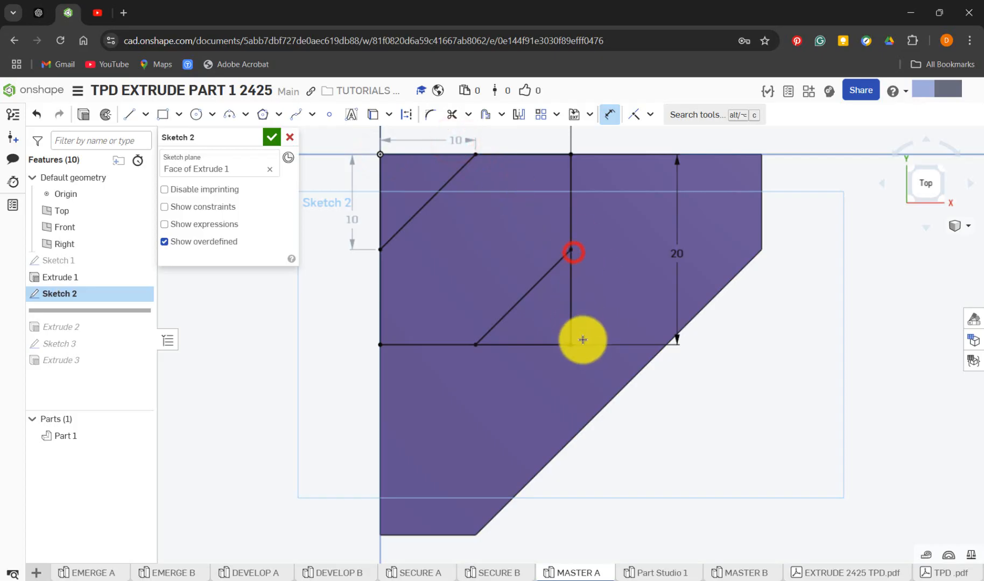
click(573, 344)
click(612, 302)
key(Return)
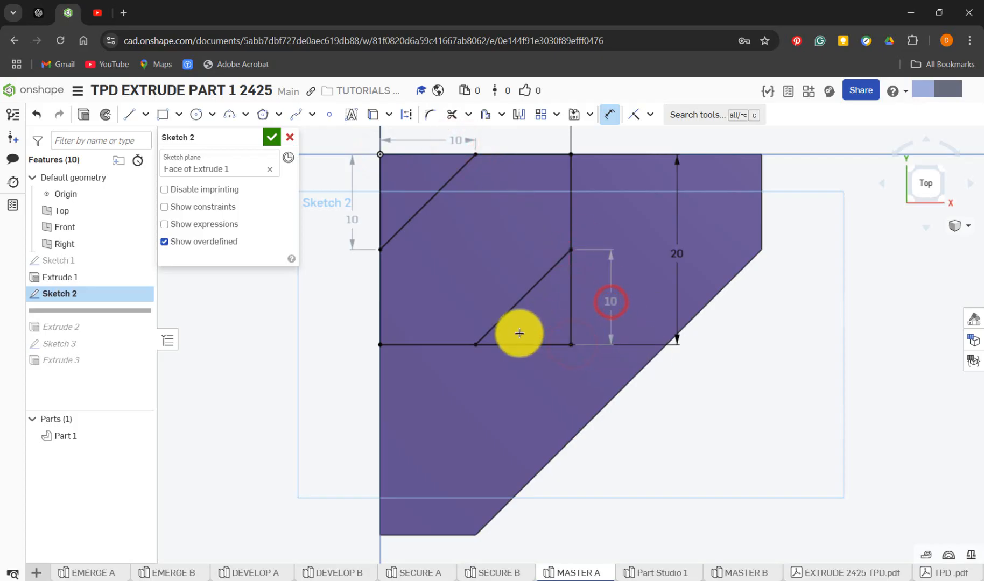
click(476, 345)
click(573, 348)
click(531, 370)
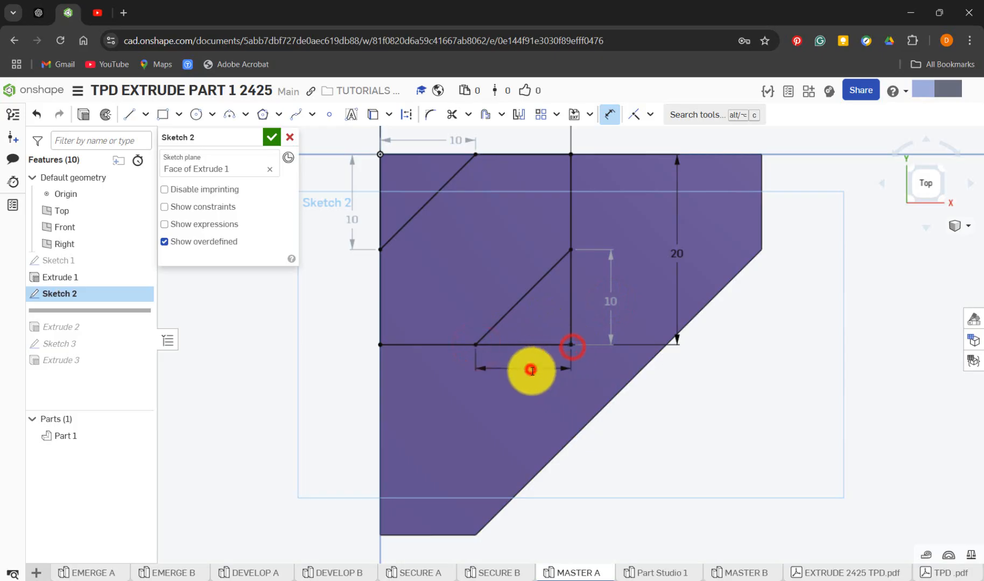
key(Return)
scroll(519, 411, up, 3)
scroll(519, 412, down, 4)
scroll(501, 358, down, 3)
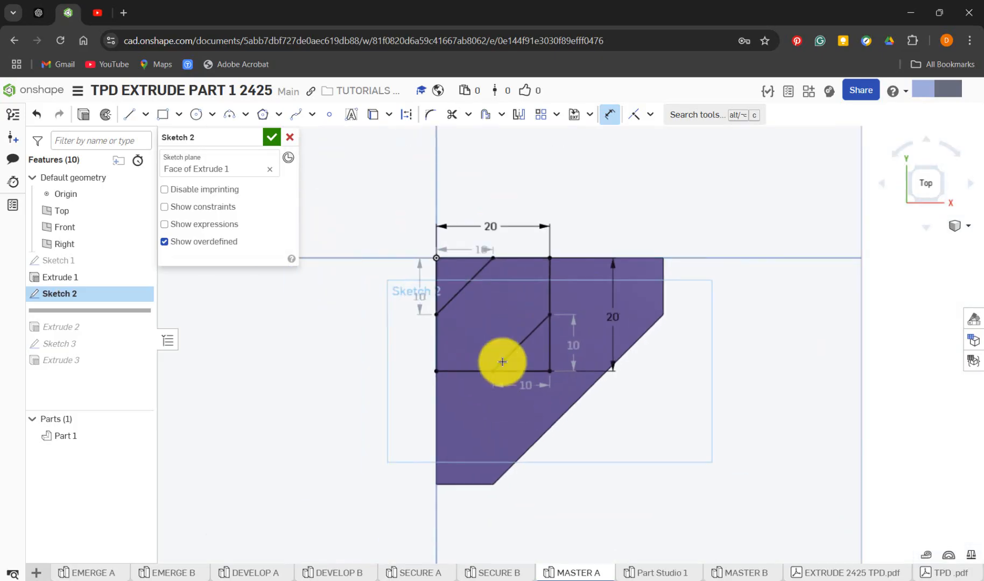
scroll(499, 337, up, 3)
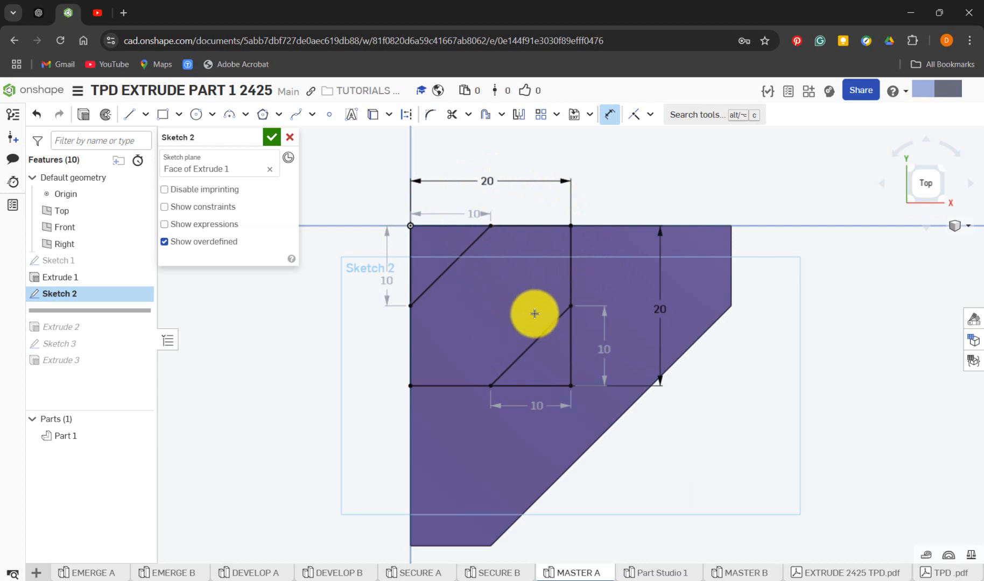
Switch to Part Studio 1 and start a new sketch on the base's upper face, viewed normal to it
click(657, 574)
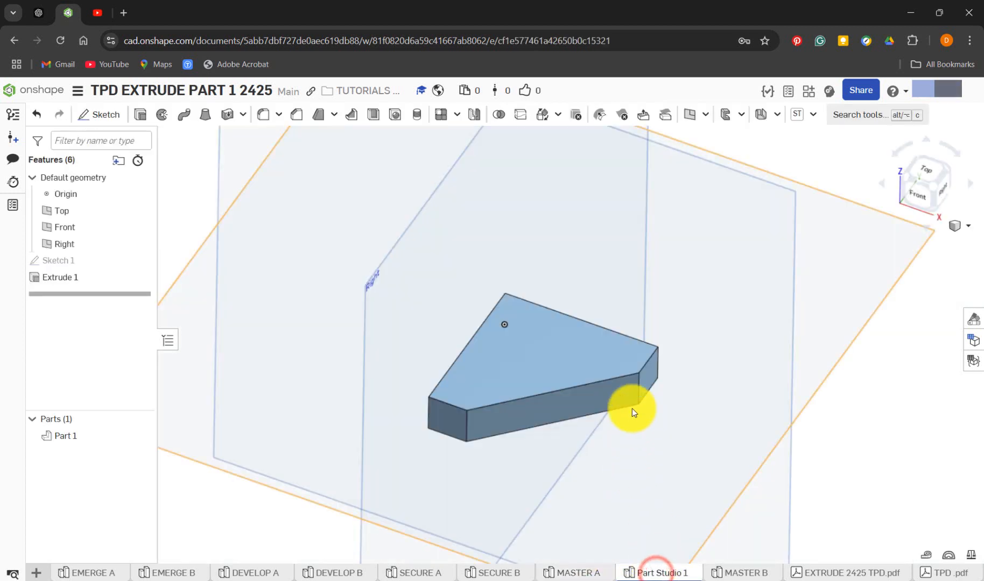
click(527, 343)
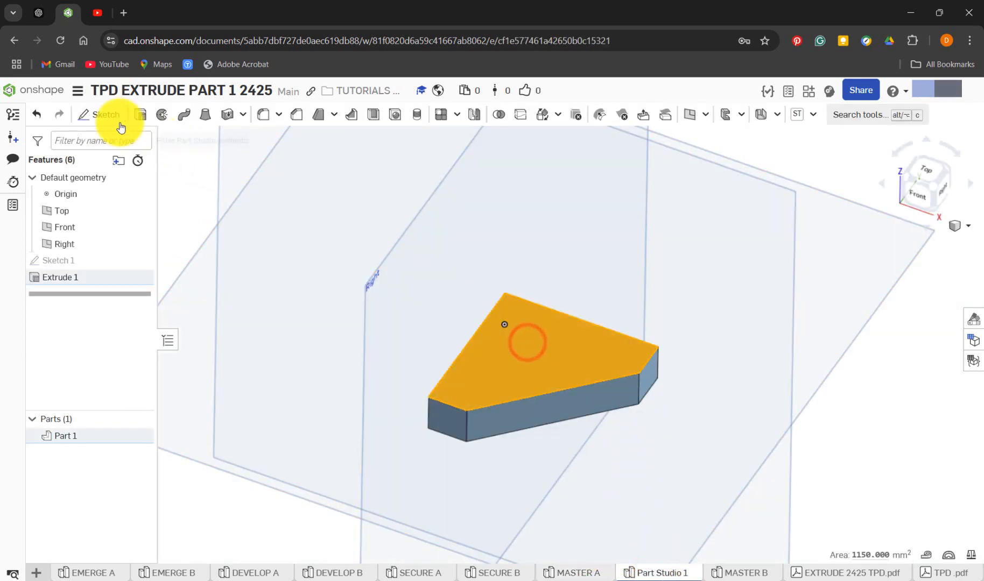
click(105, 114)
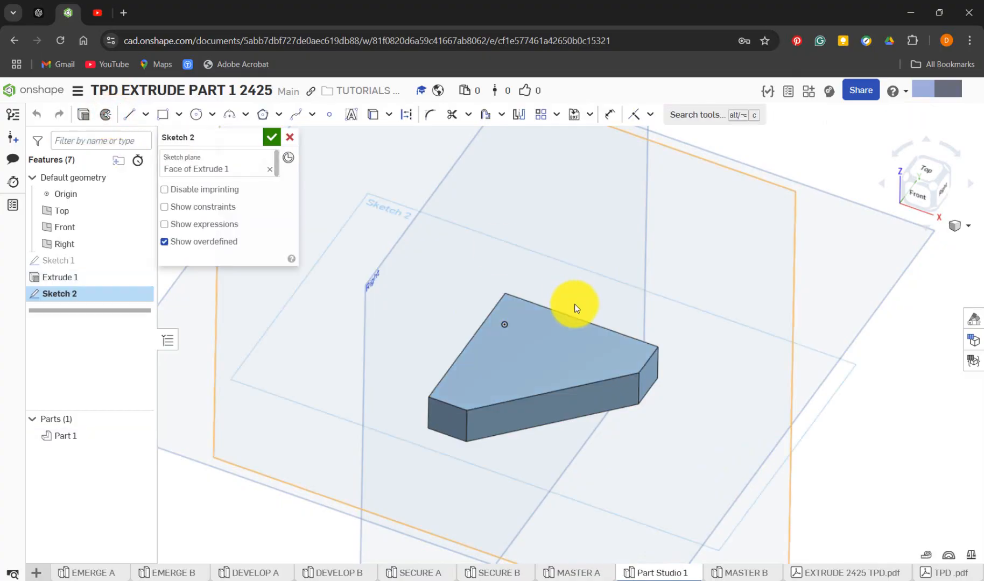
key(n)
scroll(530, 283, down, 3)
scroll(520, 282, up, 6)
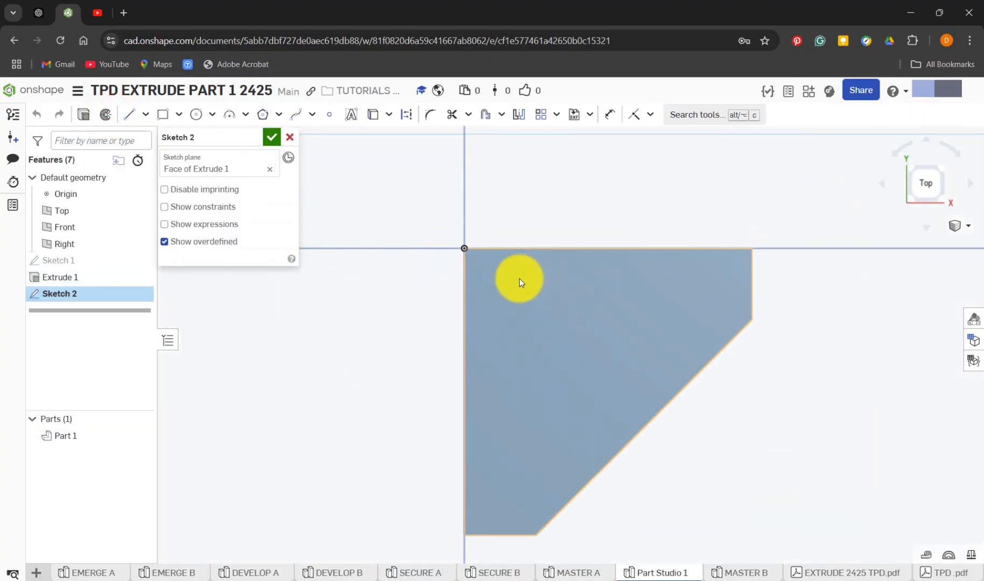
scroll(520, 282, up, 3)
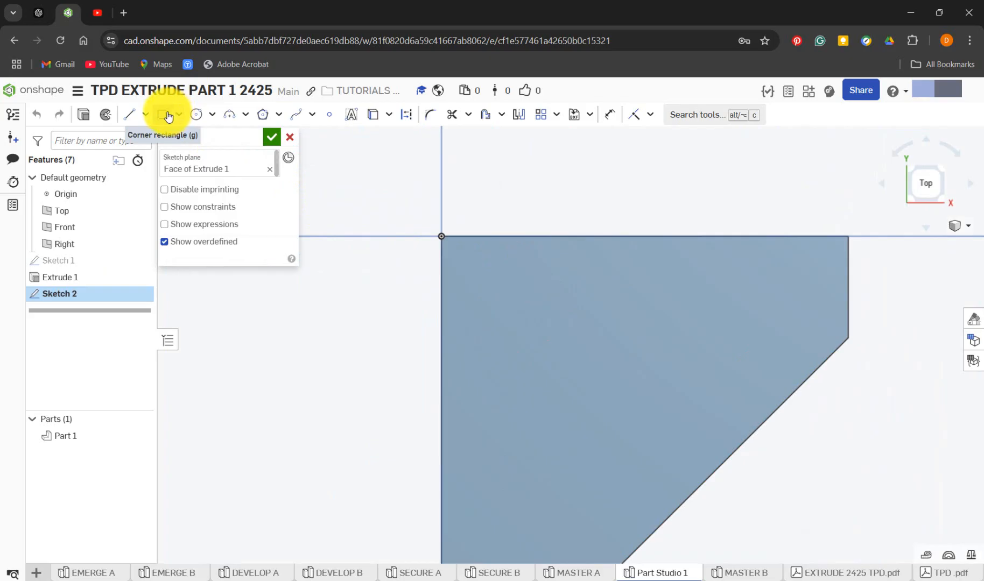
Draw a corner rectangle from the origin on the base's upper face, 20 mm wide and 25 mm high
click(164, 115)
key(g)
click(441, 237)
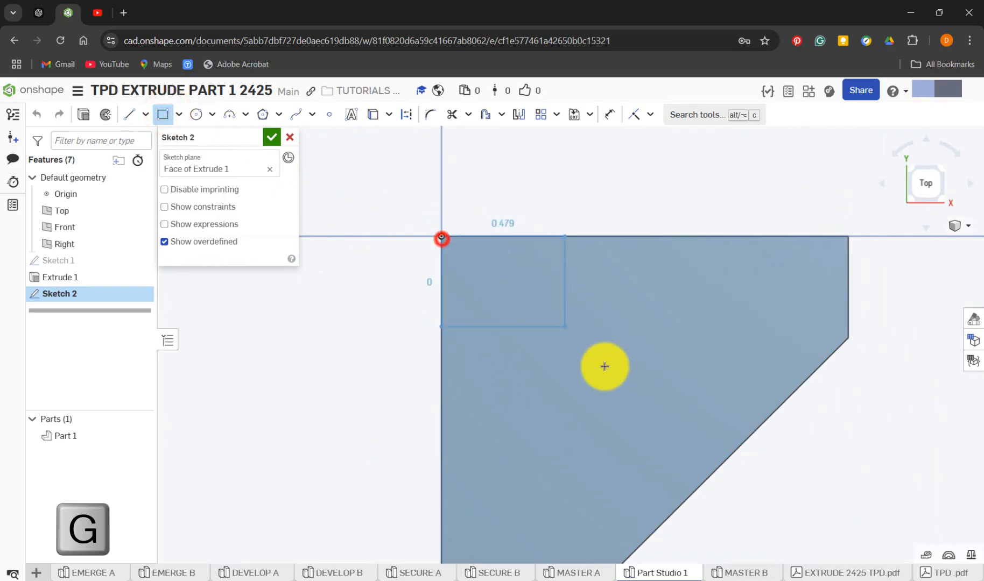
click(657, 437)
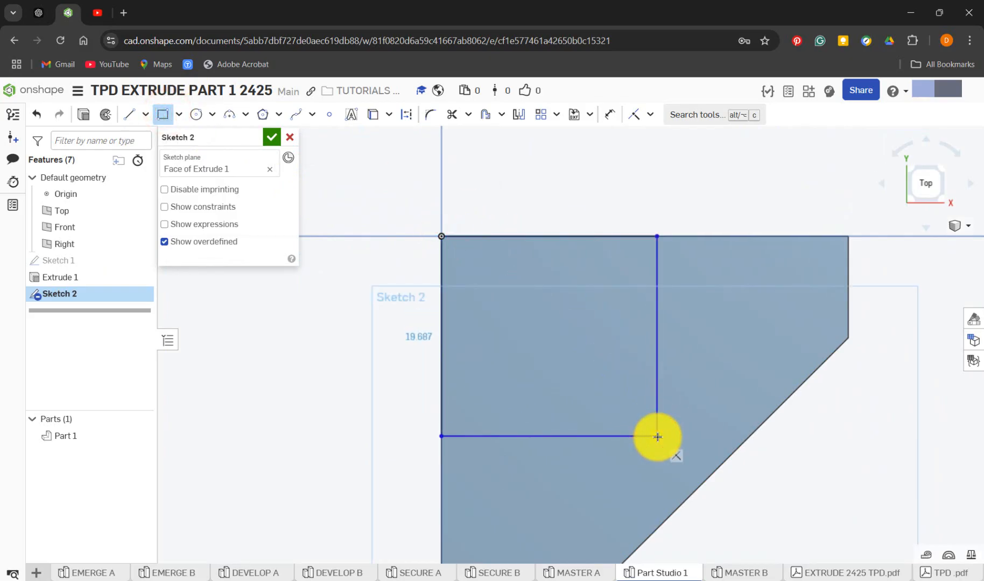
key(Return)
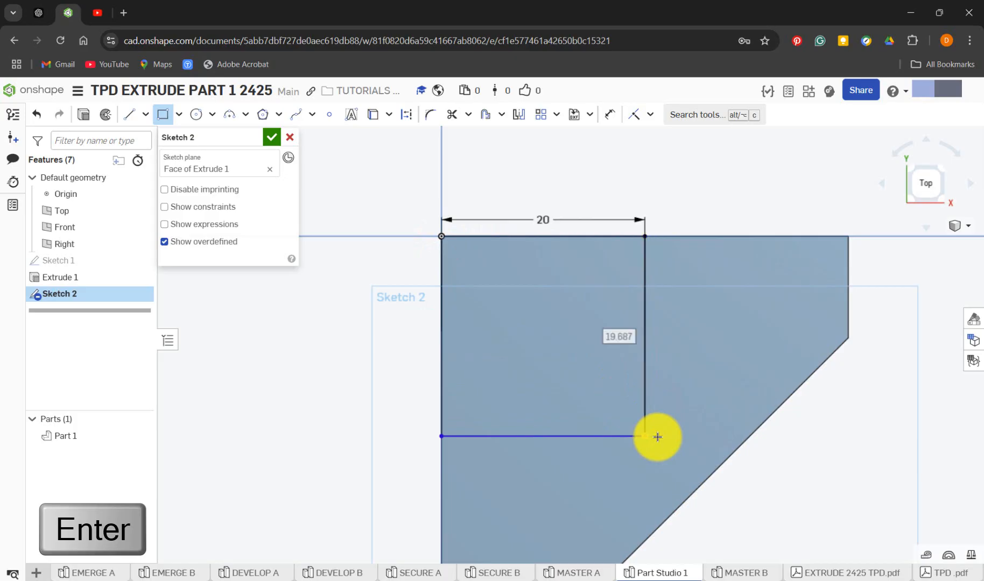
text(25)
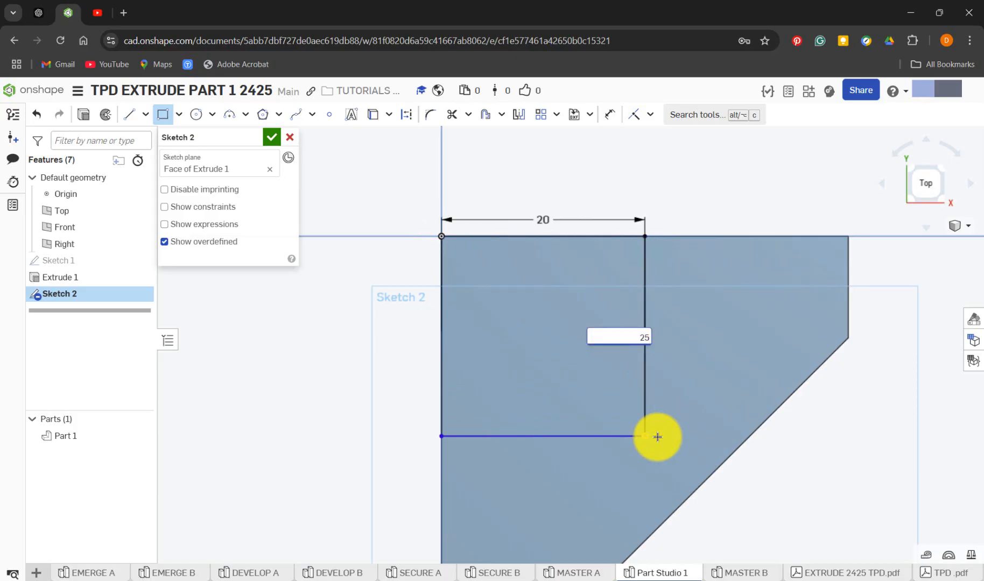
key(Return)
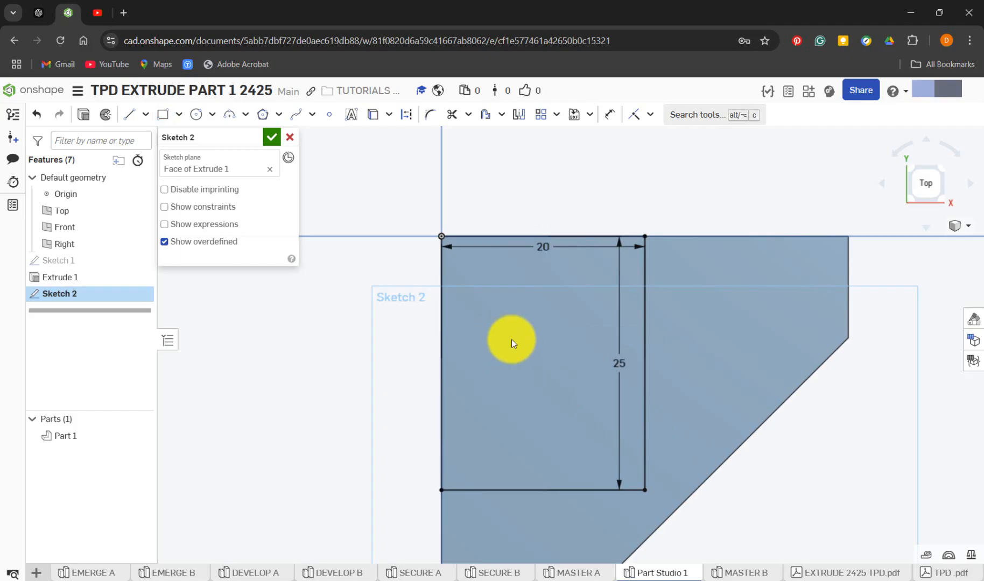
Set the rectangle's height to 20 mm and move that dimension outside the part, beside its left edge
double_click(625, 364)
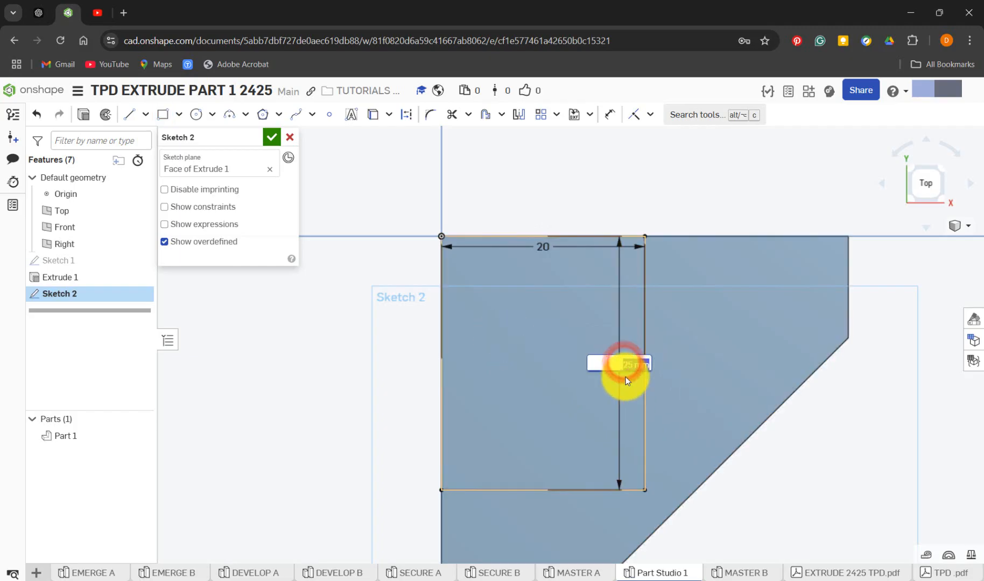
text(20)
key(Return)
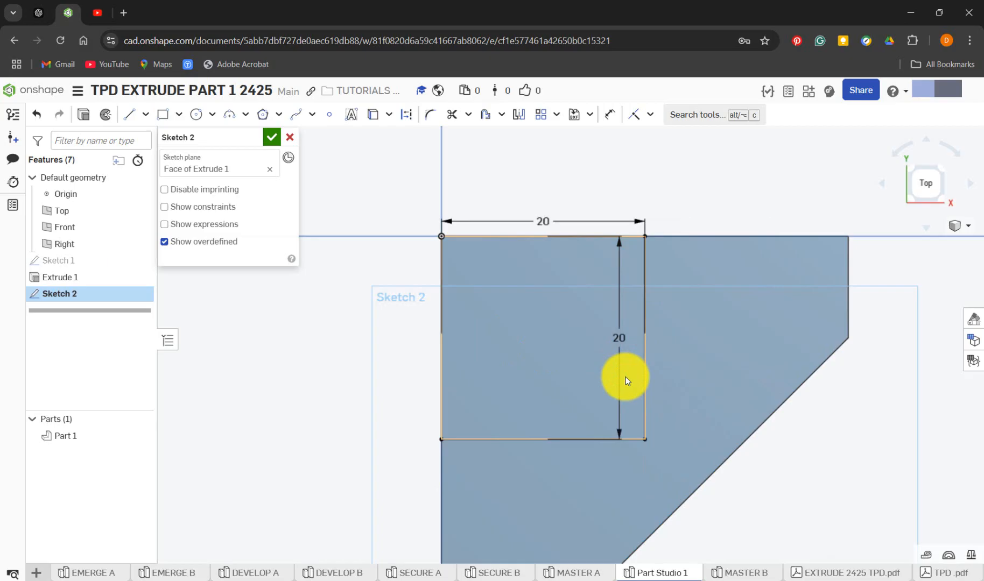
drag(622, 344, 374, 325)
click(294, 394)
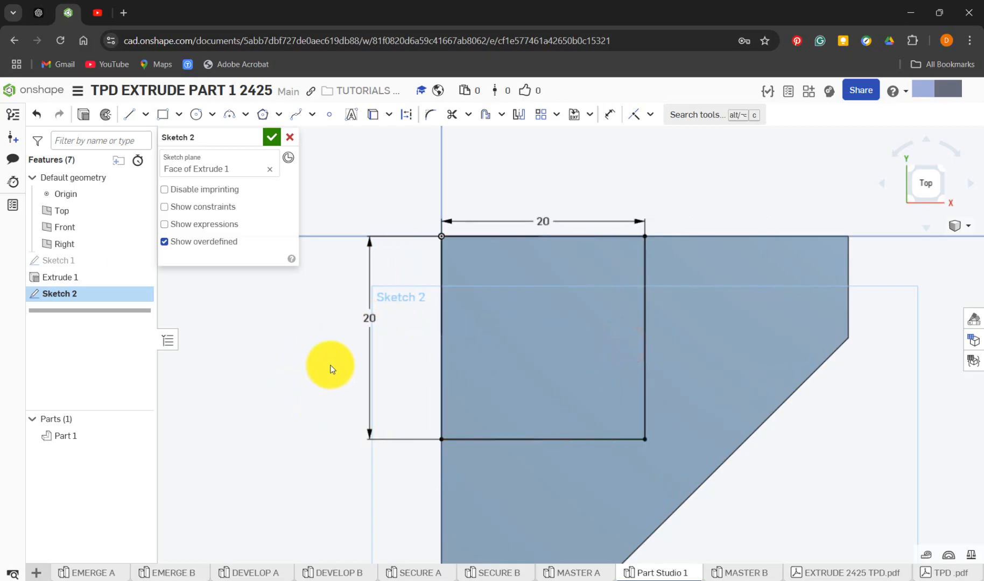
Draw diagonal lines across the square's upper-left and lower-right corners, about 12 mm and 13 mm long, ending on its edges
click(130, 114)
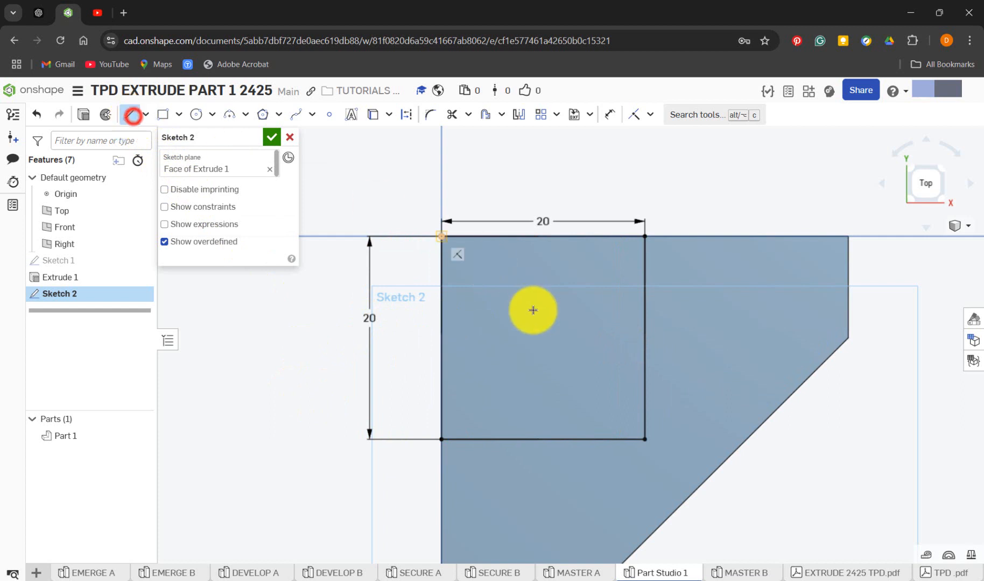
key(l)
click(441, 321)
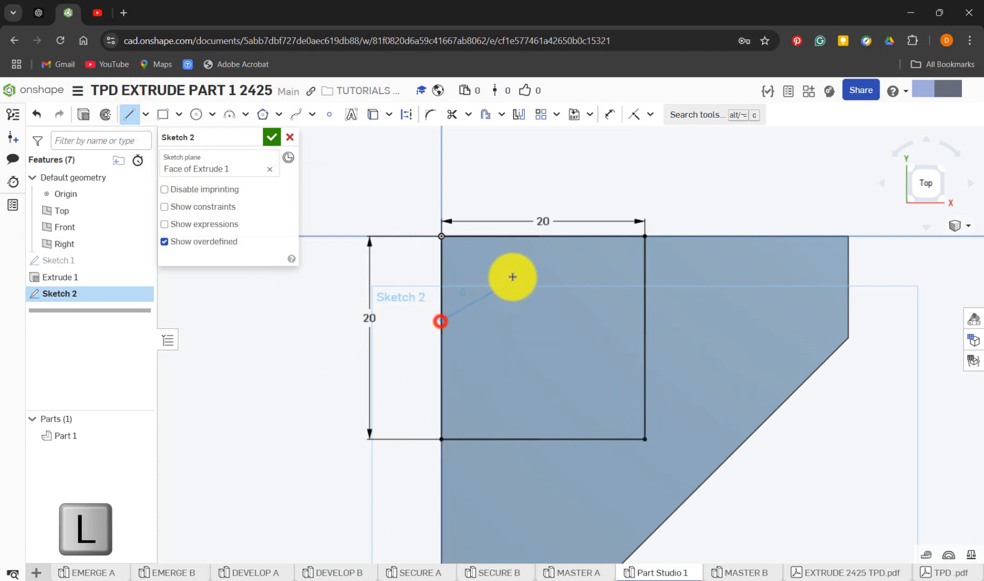
click(531, 237)
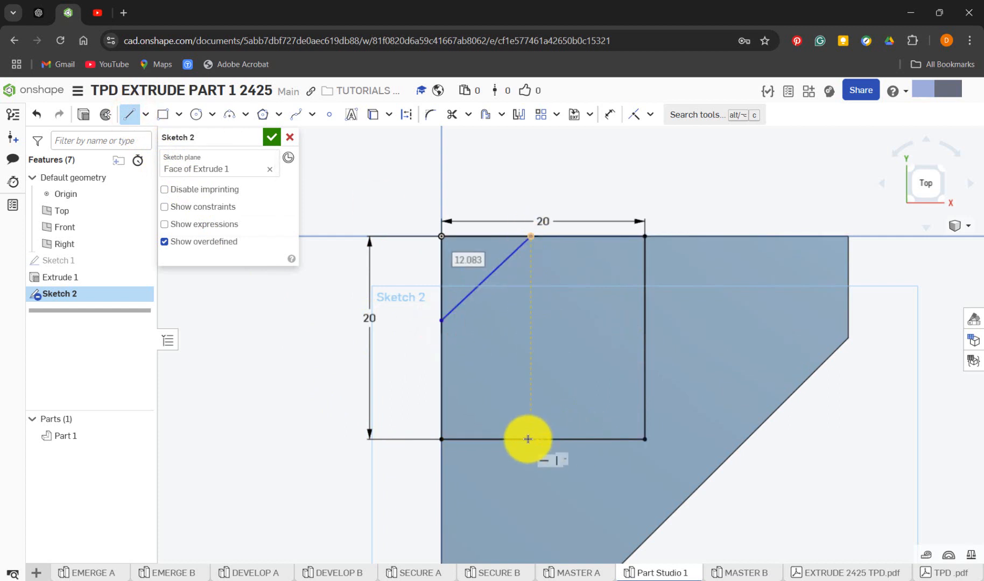
click(646, 344)
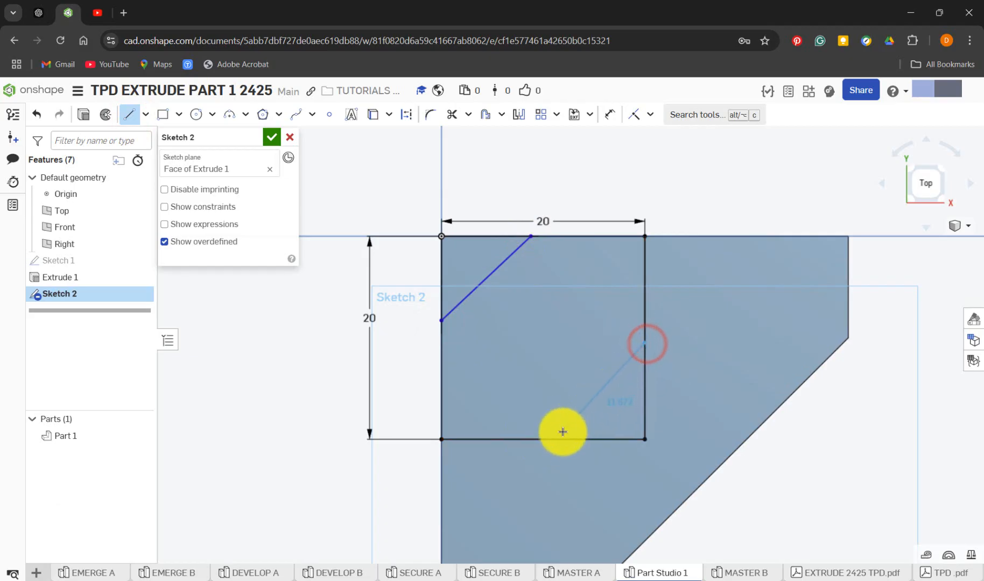
click(558, 439)
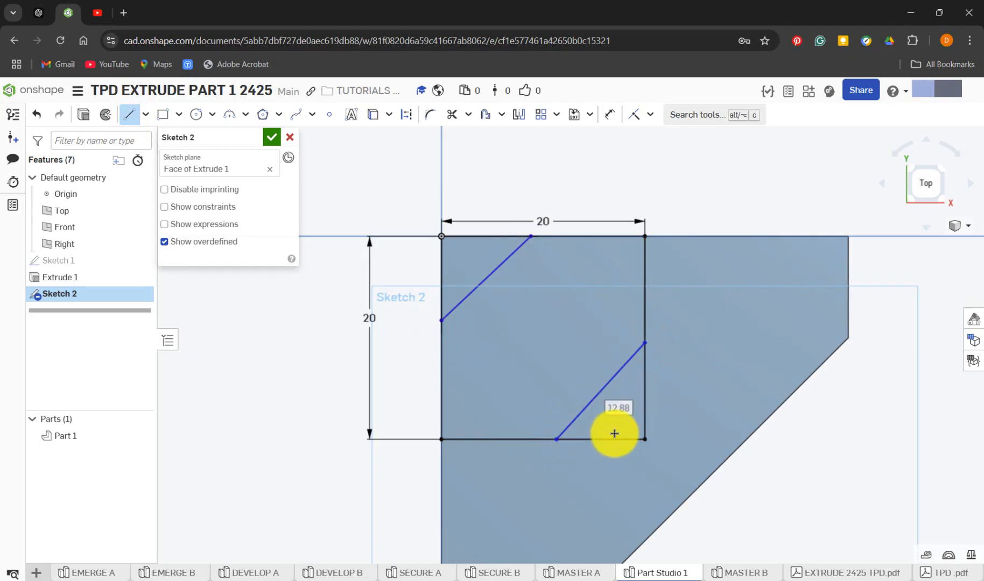
Check how the corner diagonals are dimensioned in MASTER A's Sketch 2, and return to Part Studio 1
key(d)
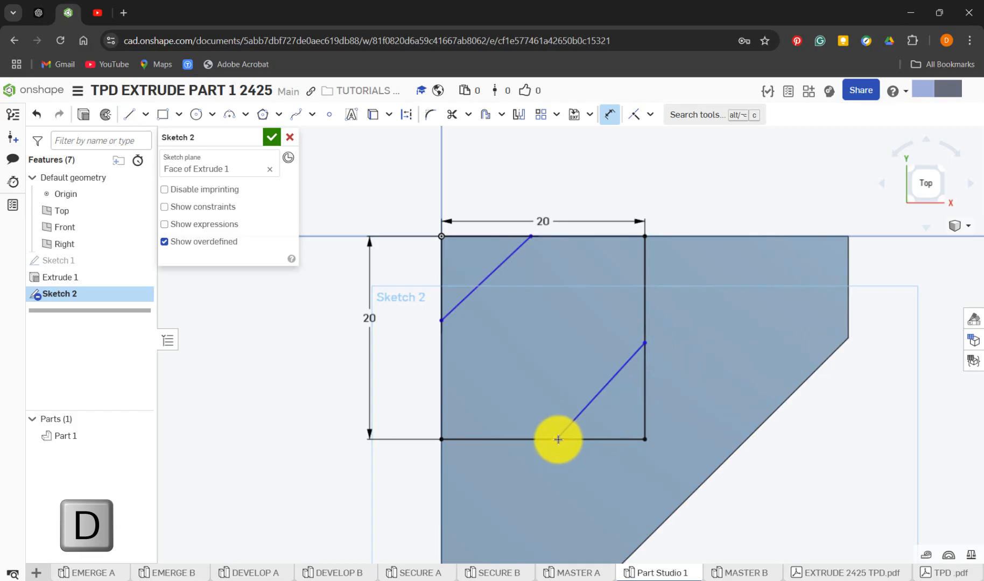
click(593, 574)
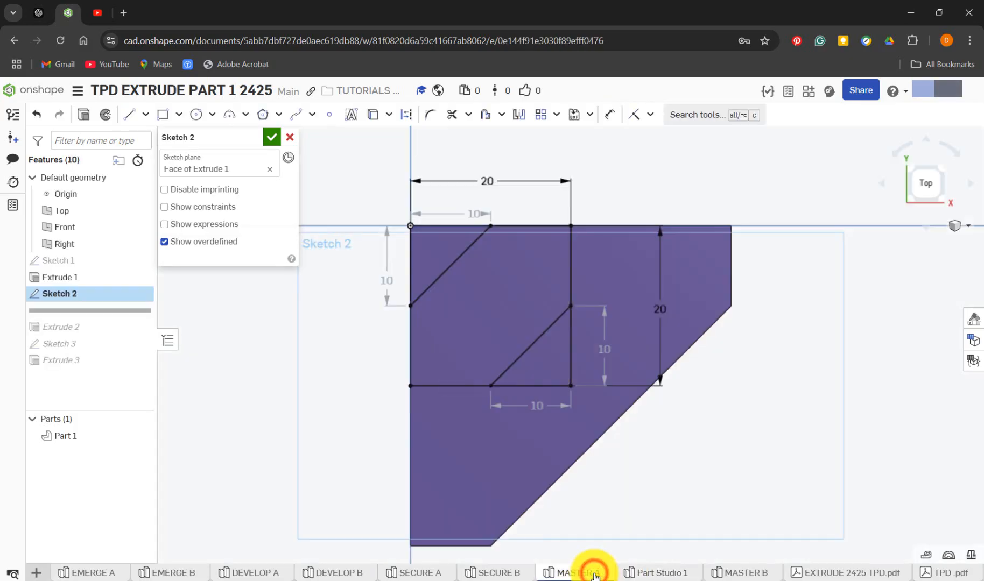
click(555, 408)
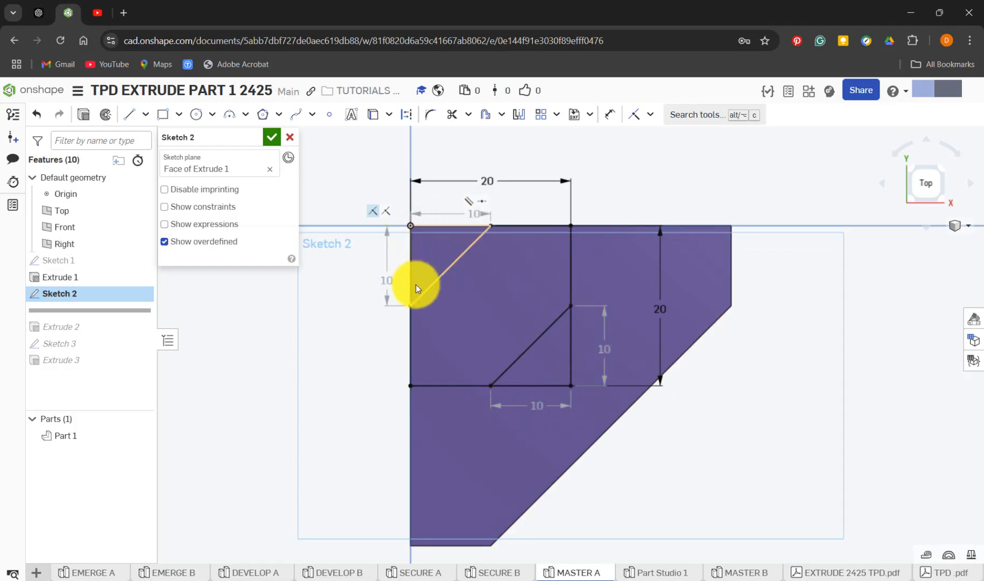
click(653, 573)
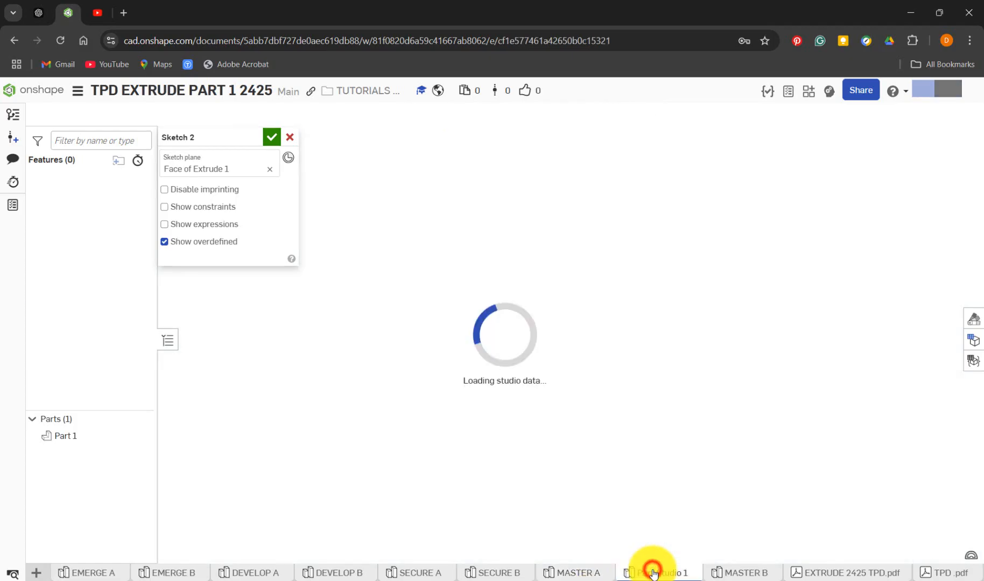
Dimension both ends of the lower-right diagonal 10 mm from the square's lower-right corner
key(d)
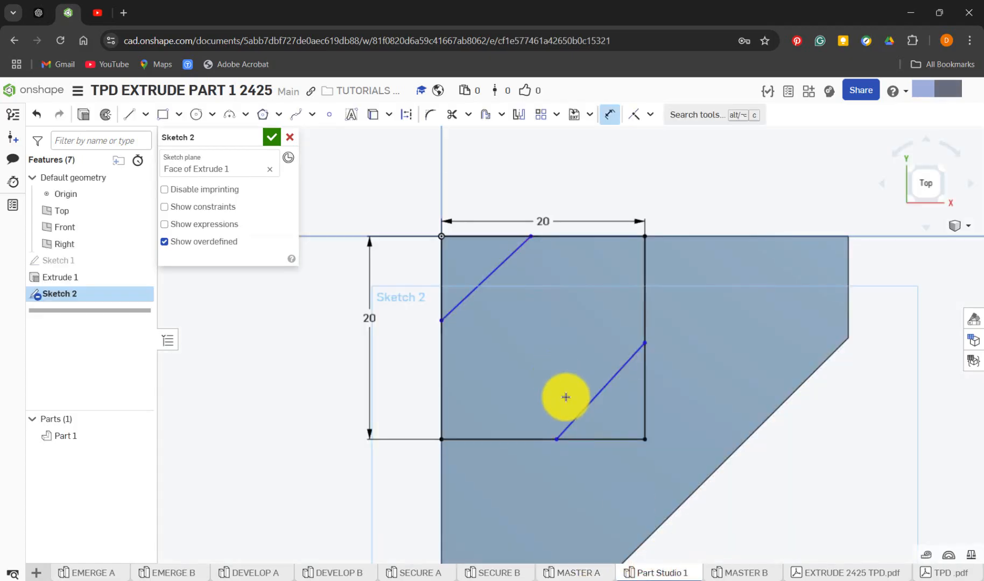
click(560, 440)
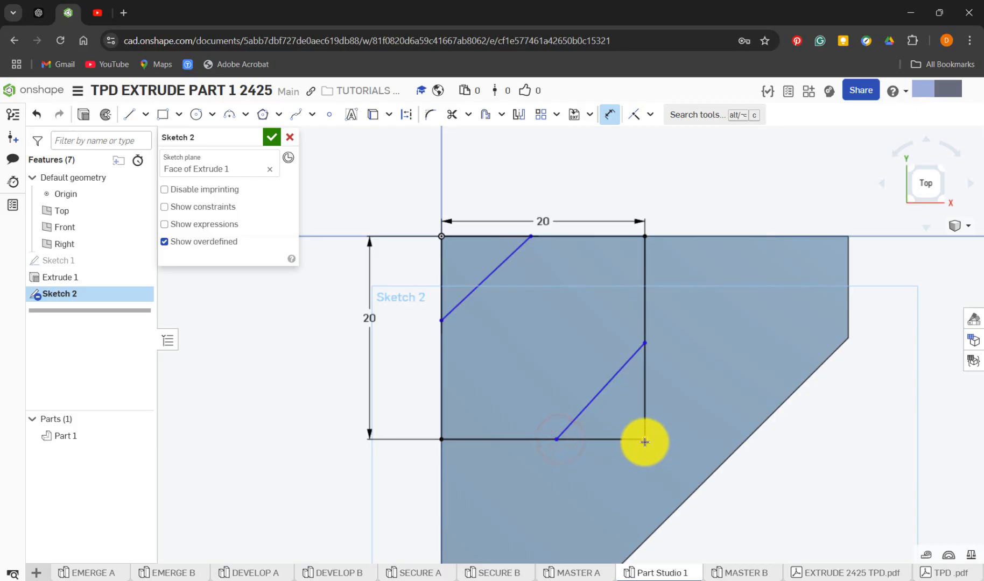
click(644, 440)
click(602, 473)
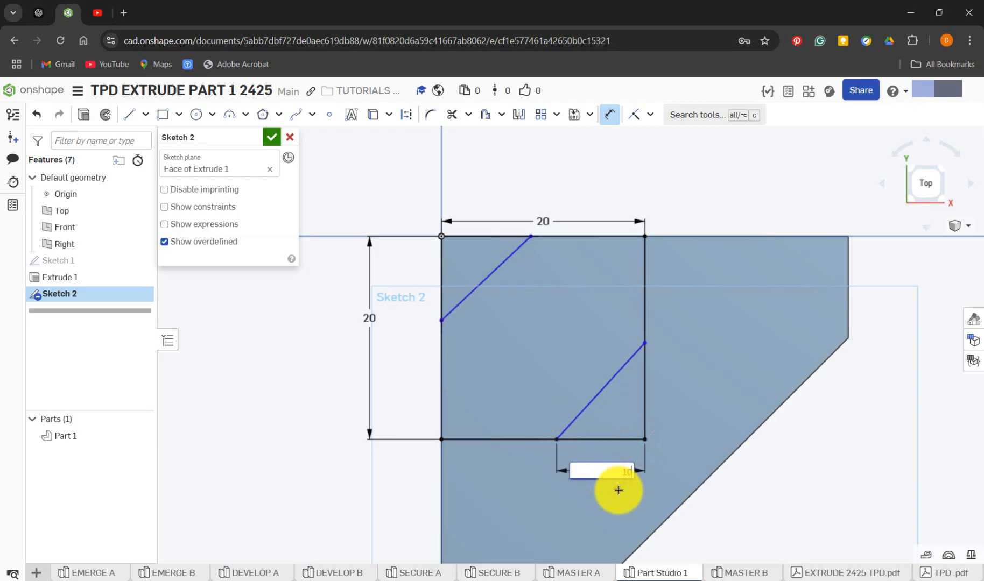
text(10)
key(Return)
click(645, 344)
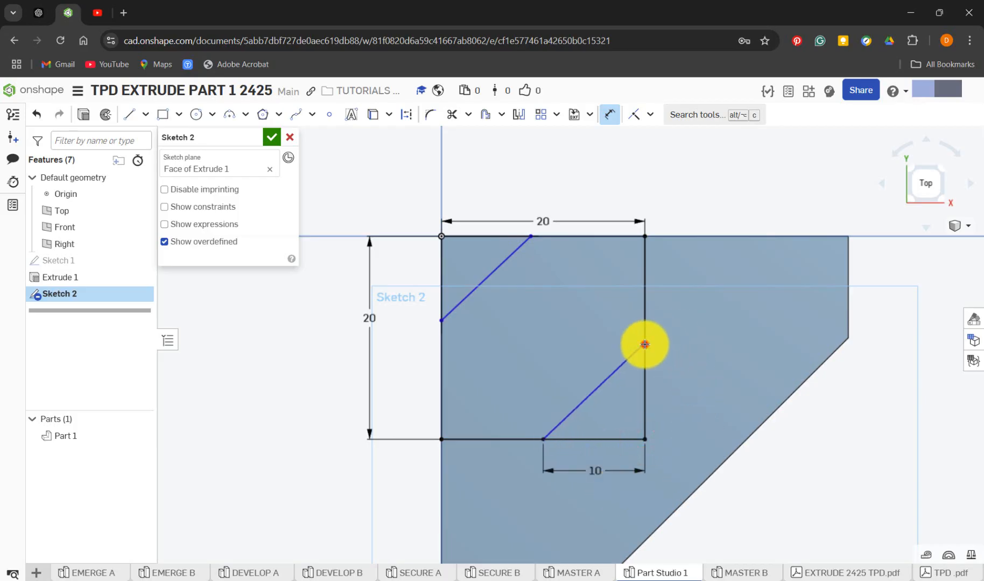
click(645, 440)
click(668, 395)
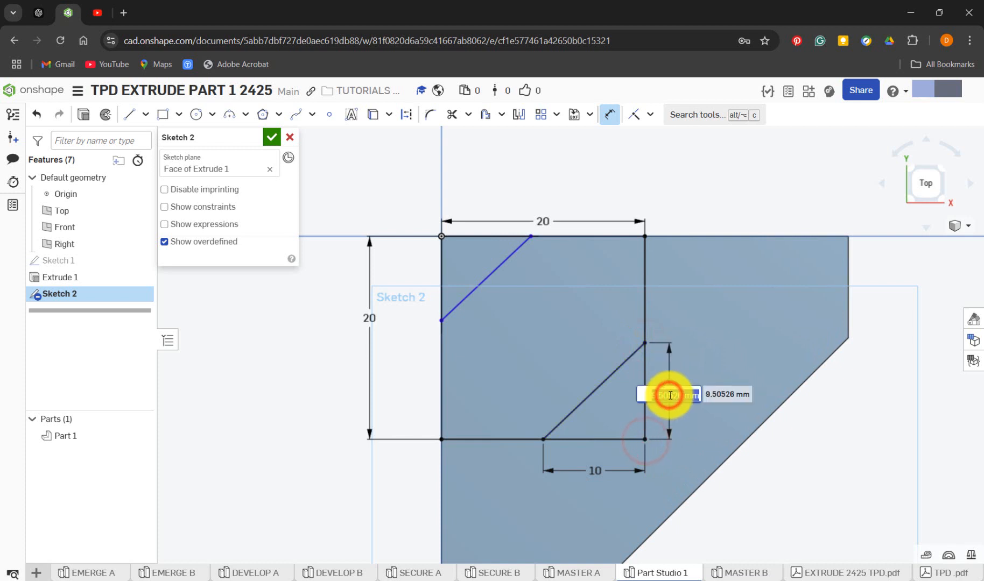
text(10)
key(Return)
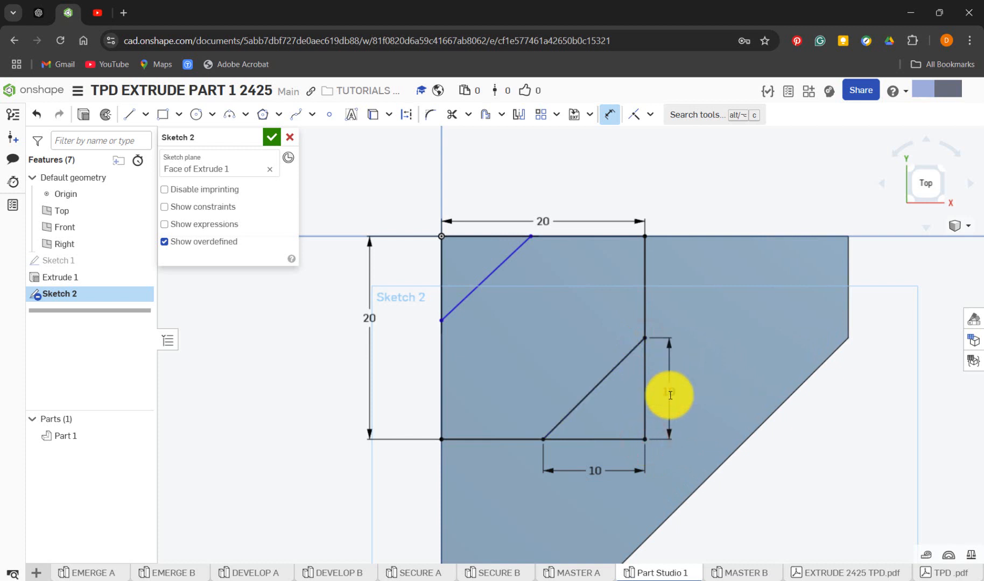
Dimension both ends of the upper-left diagonal 10 mm from the origin, horizontally and vertically
click(531, 237)
click(441, 236)
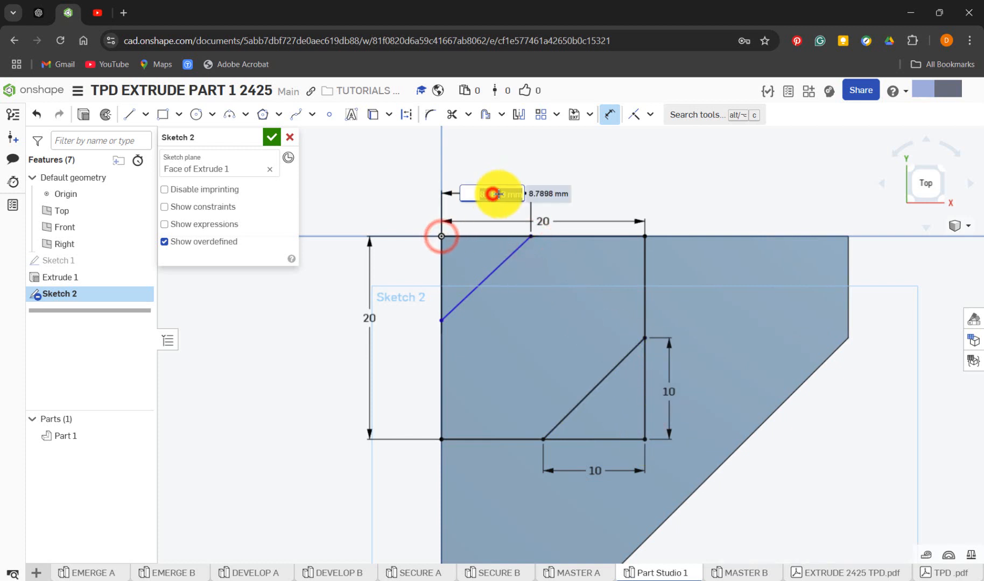
click(499, 194)
text(10)
key(Return)
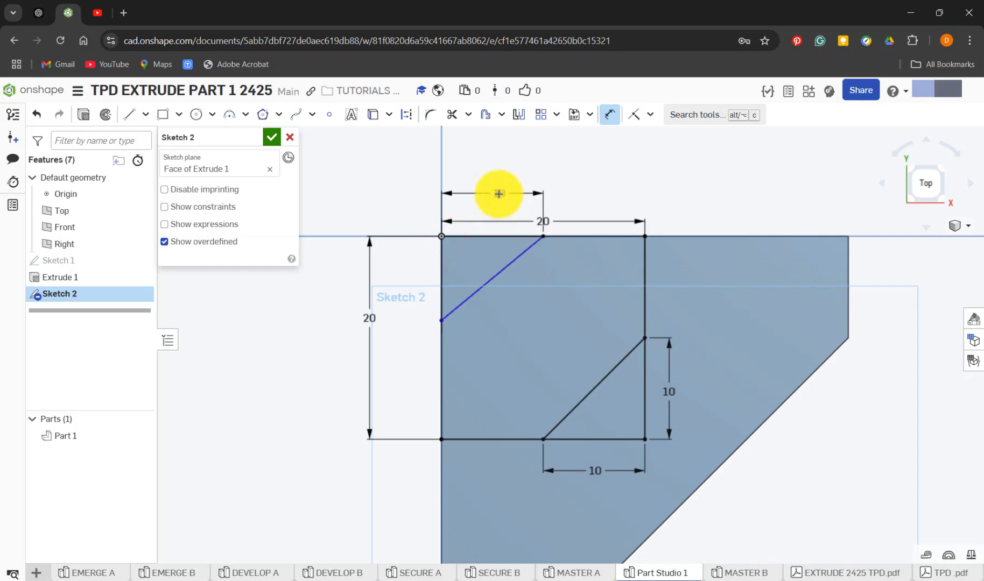
click(440, 237)
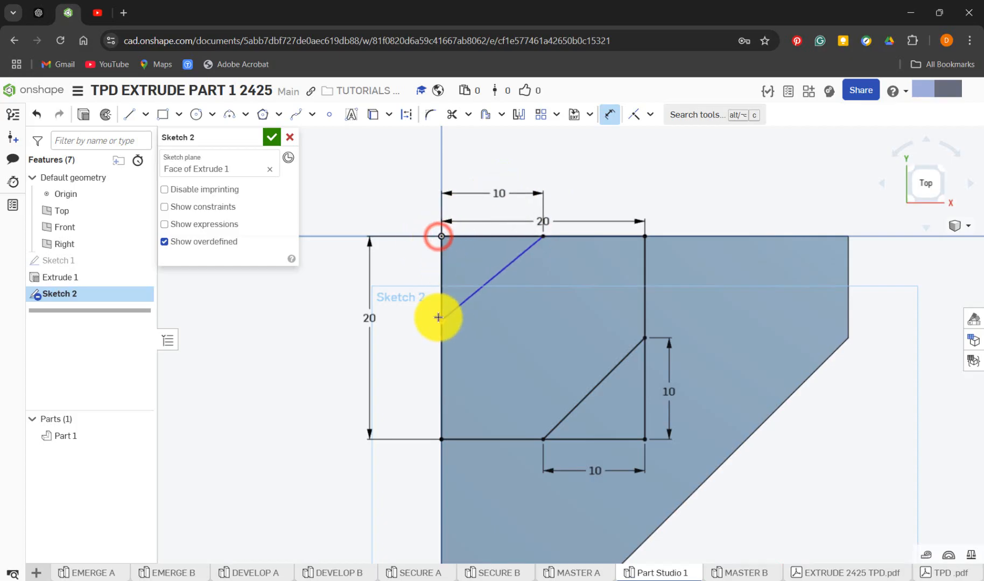
click(440, 320)
click(419, 275)
text(10)
key(Return)
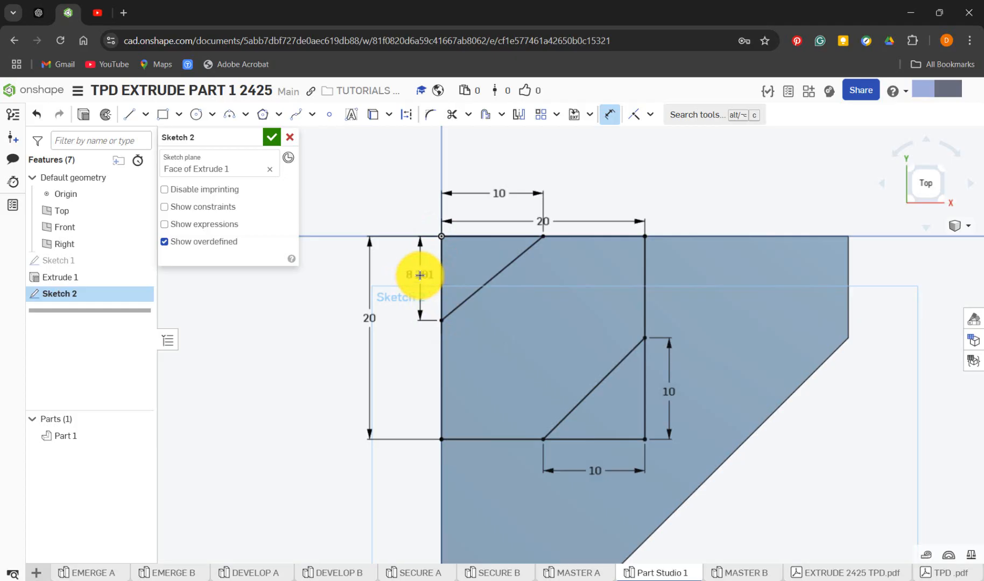
key(Escape)
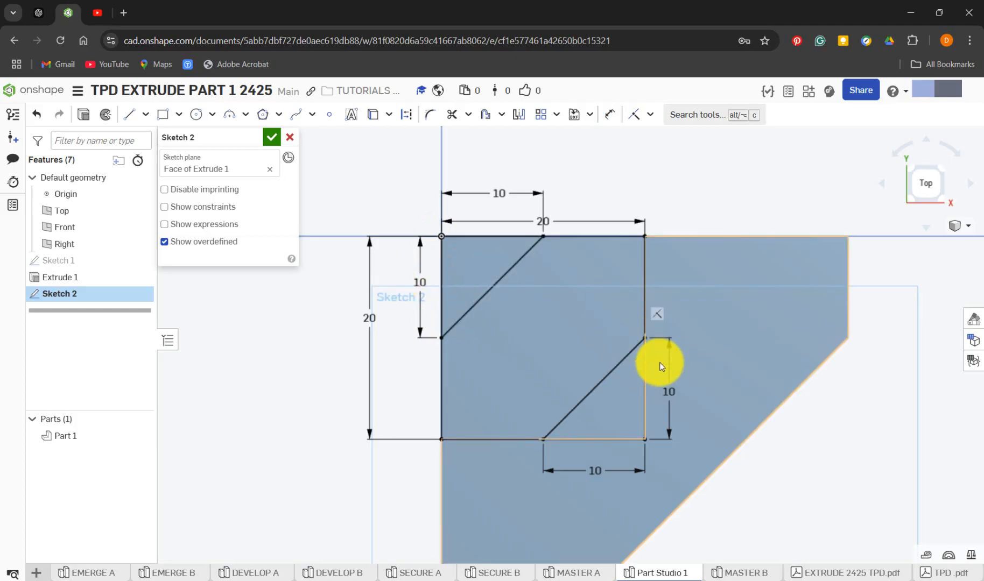
Replace the lower-right diagonal with a line about 14 mm long joining the midpoints of the square's lower and right edges
click(620, 366)
key(Delete)
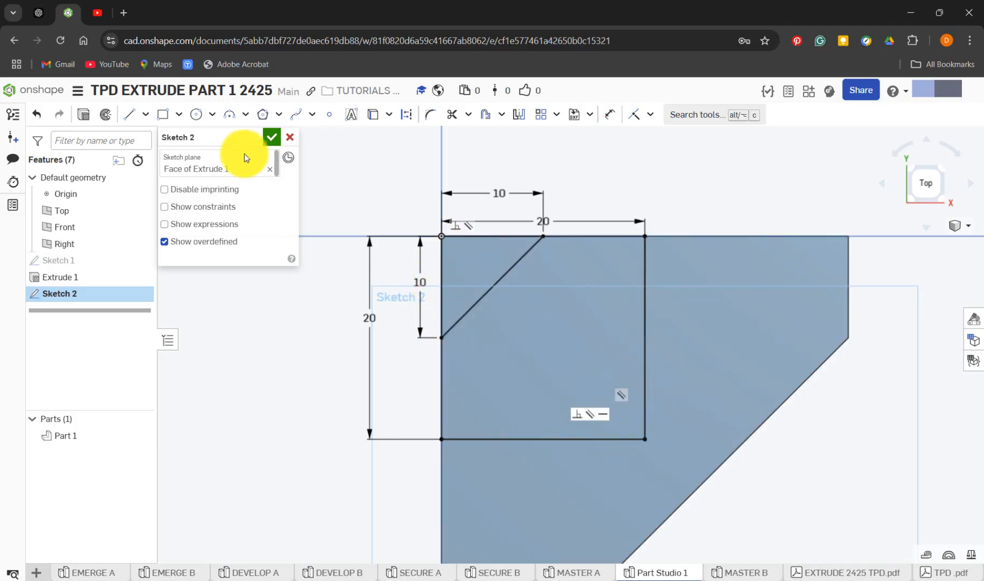
click(129, 114)
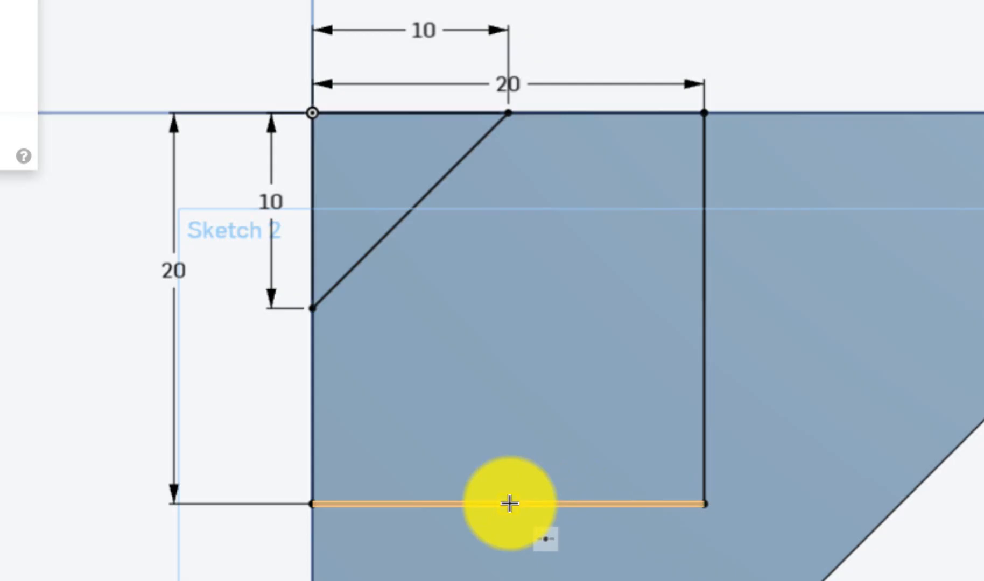
click(509, 504)
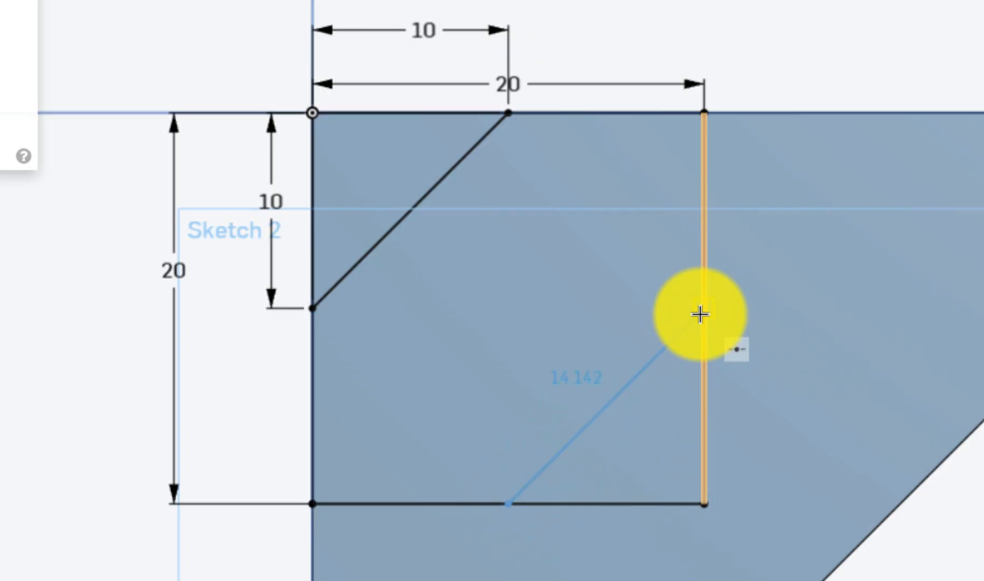
click(700, 315)
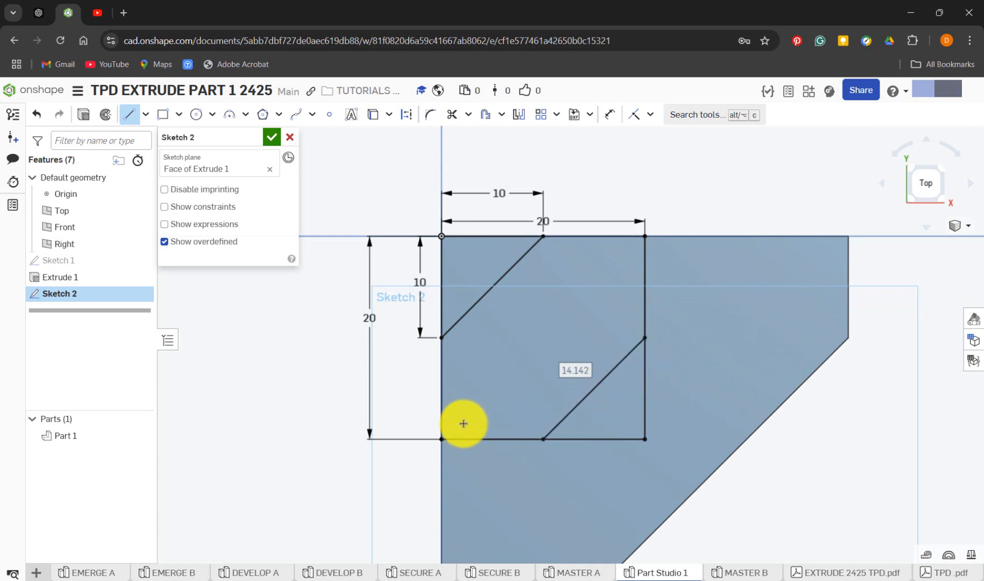
key(Escape)
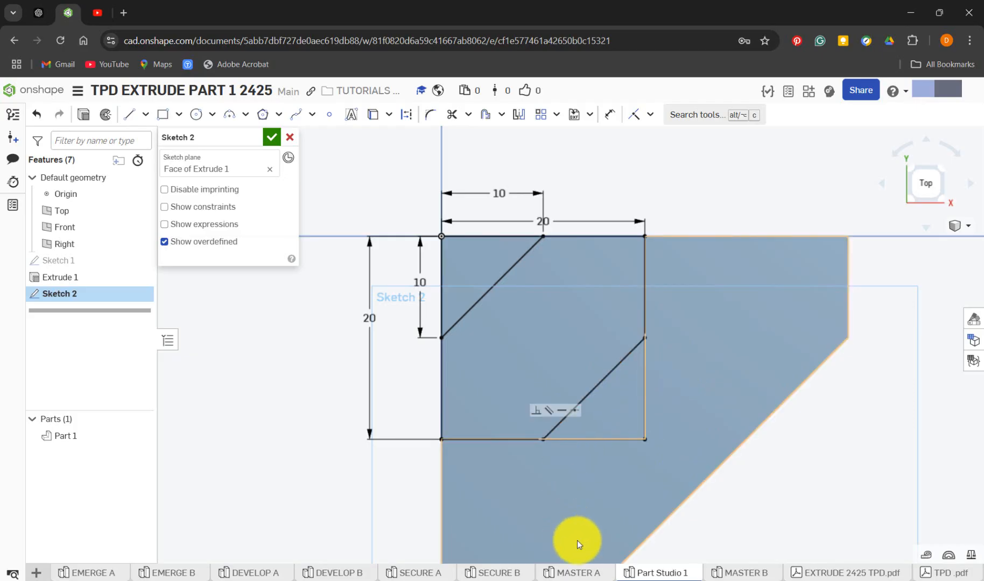
In MASTER A, close Sketch 2, roll the history forward past Extrude 2 and measure a vertical edge of the pillar
click(583, 574)
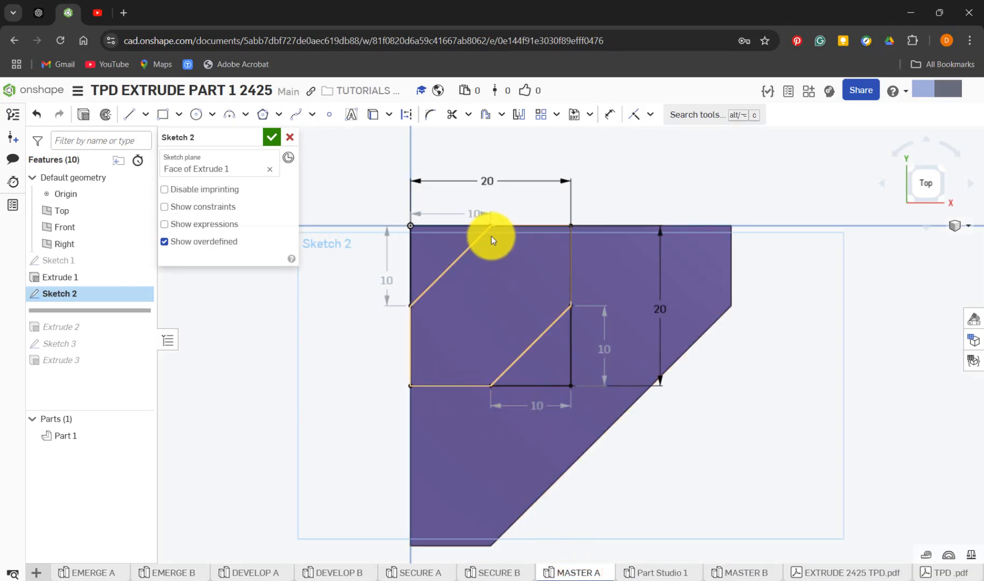
click(272, 137)
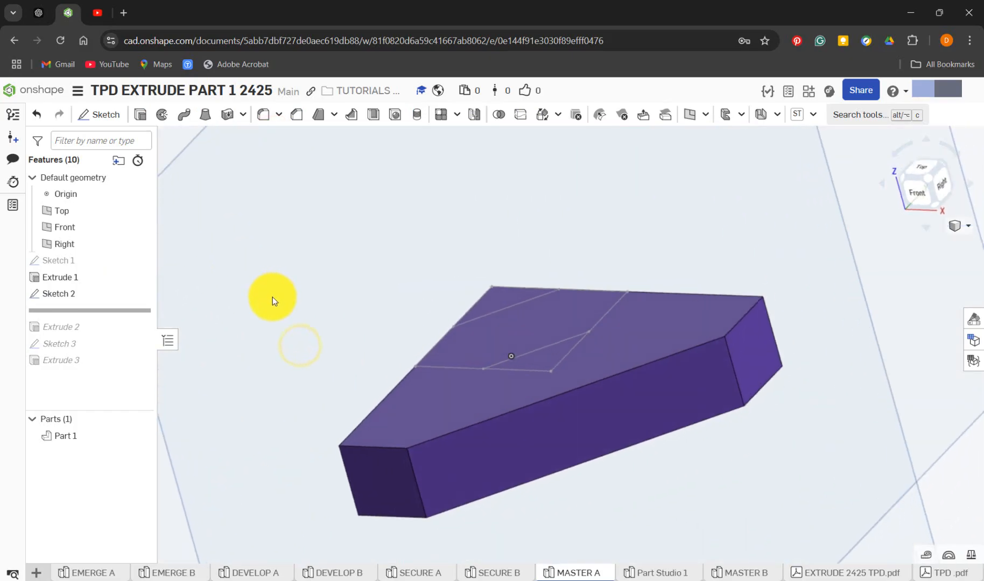
drag(142, 311, 133, 336)
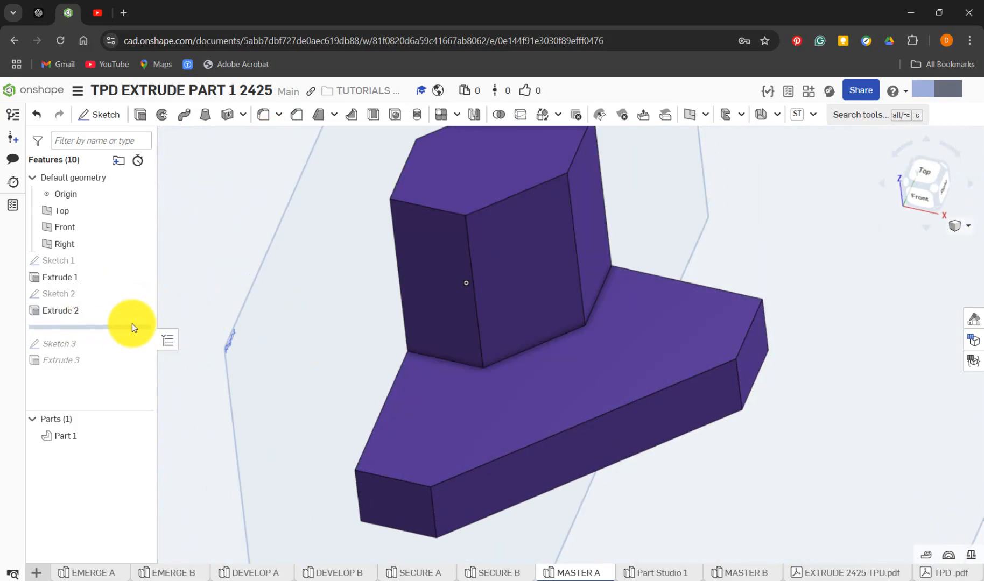
scroll(245, 342, down, 3)
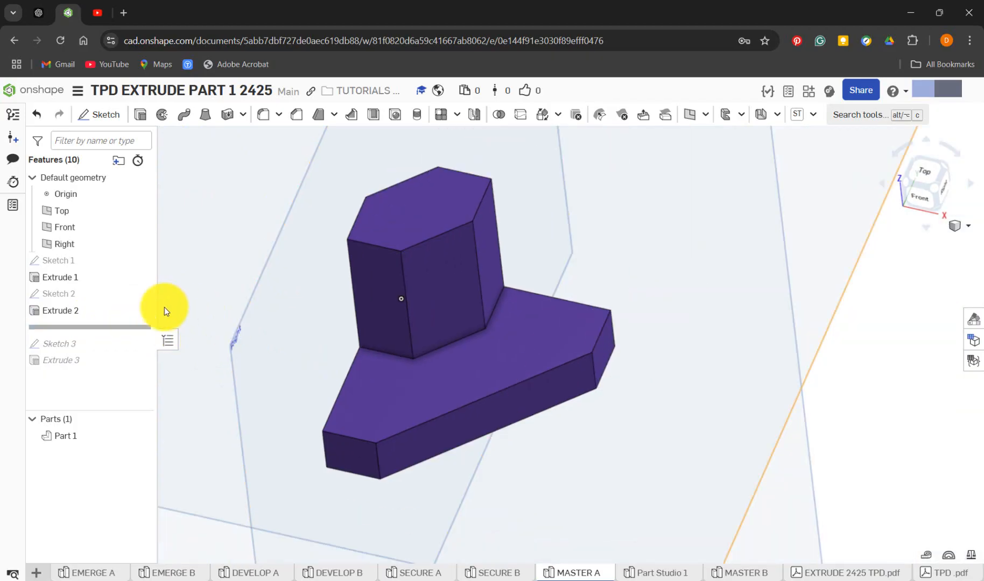
click(480, 318)
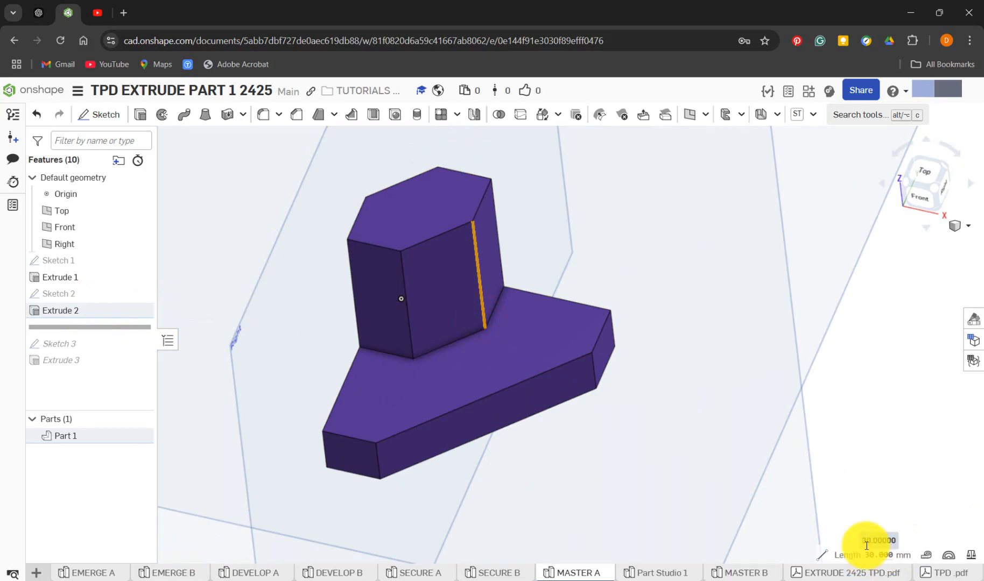
In Part Studio 1, start an Add extrusion of Sketch 2, leaving out the two corner triangles so only the six-sided region remains
click(666, 574)
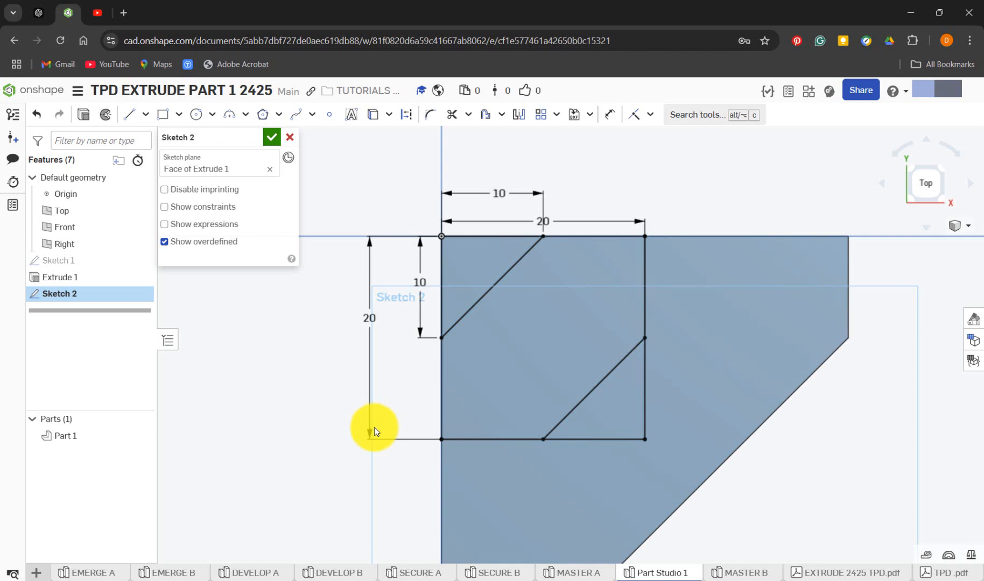
key(shift+e)
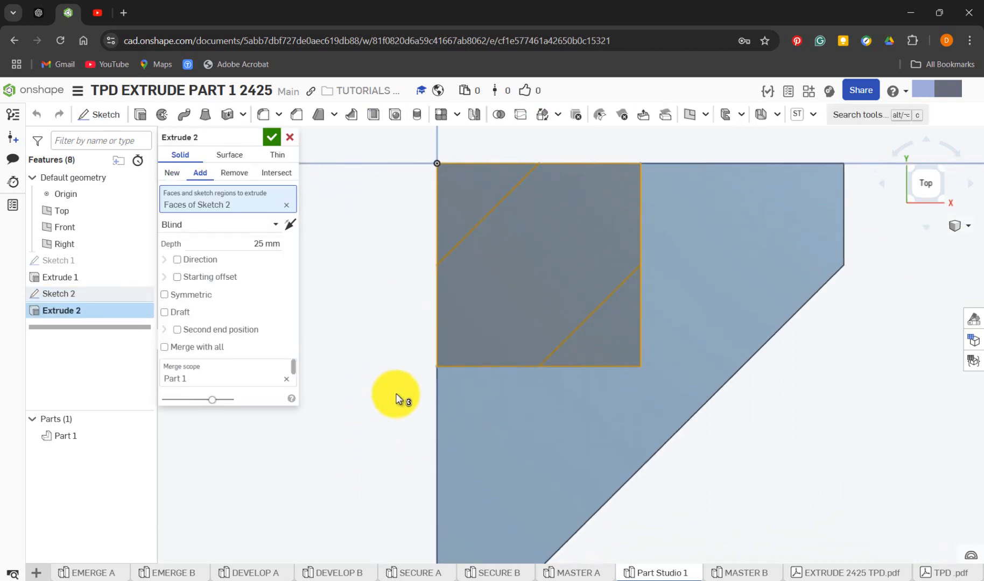
right_drag(397, 399, 547, 327)
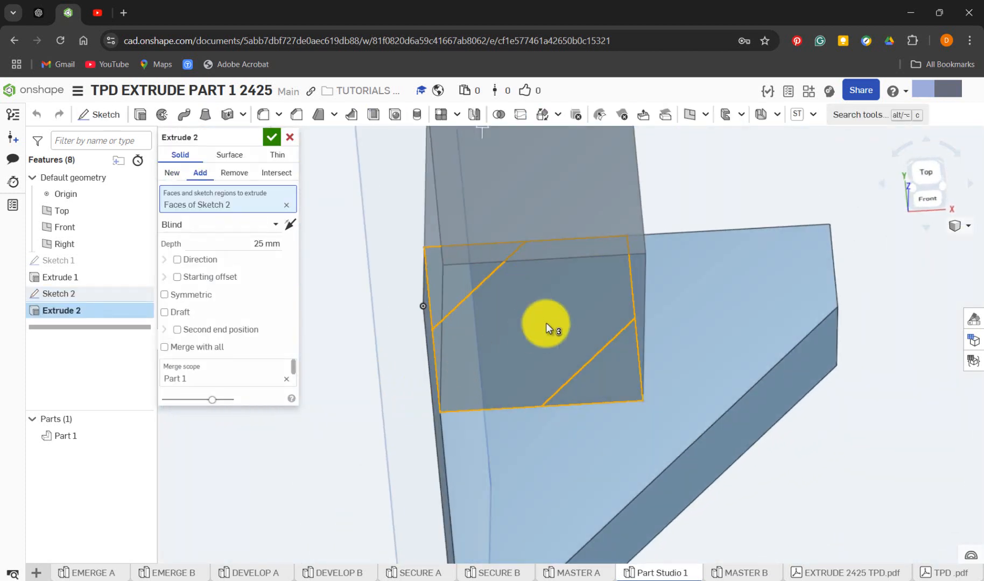
click(481, 273)
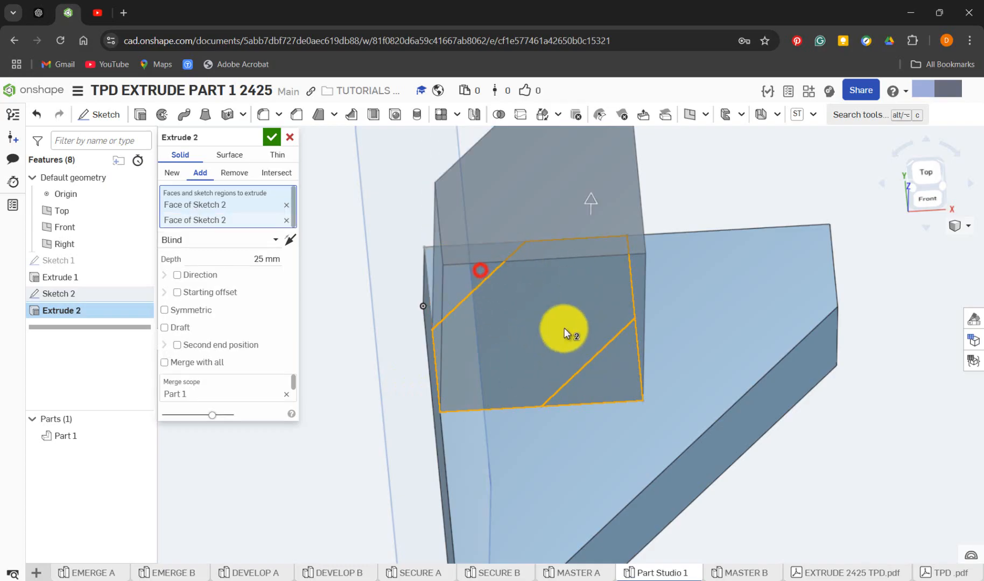
click(624, 375)
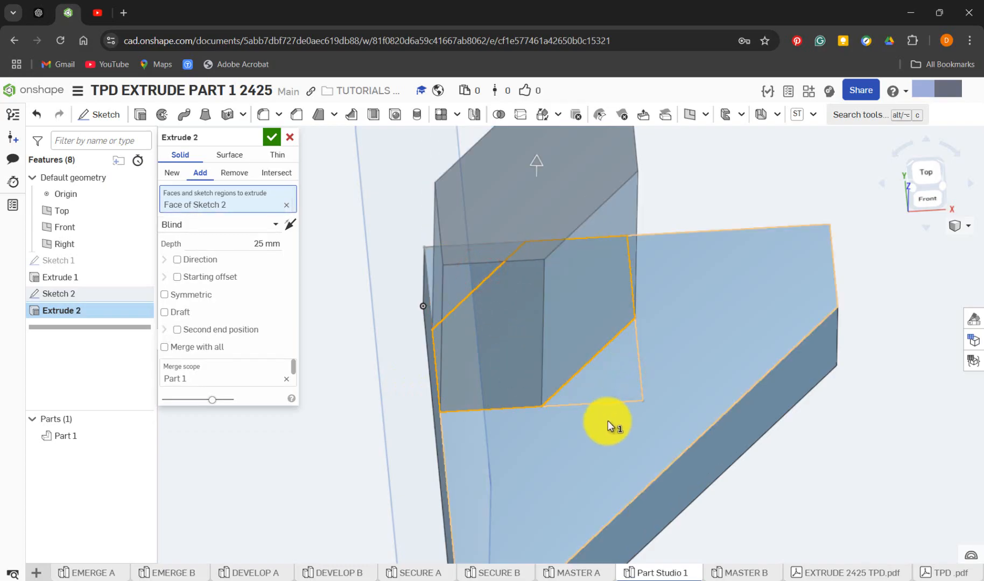
Inspect MASTER A's pillar and base from another angle, and return to the open extrusion in Part Studio 1
click(578, 573)
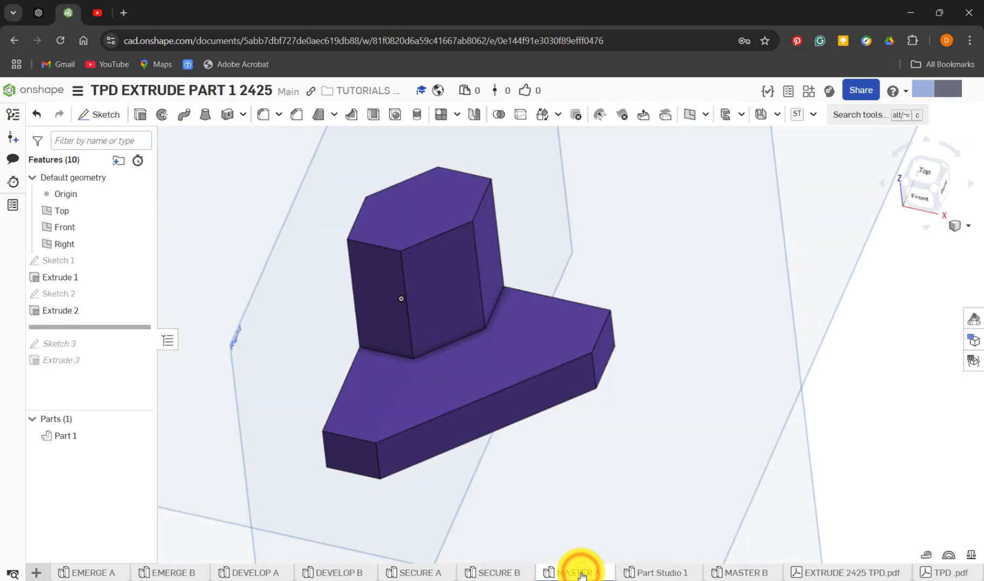
right_drag(329, 292, 396, 298)
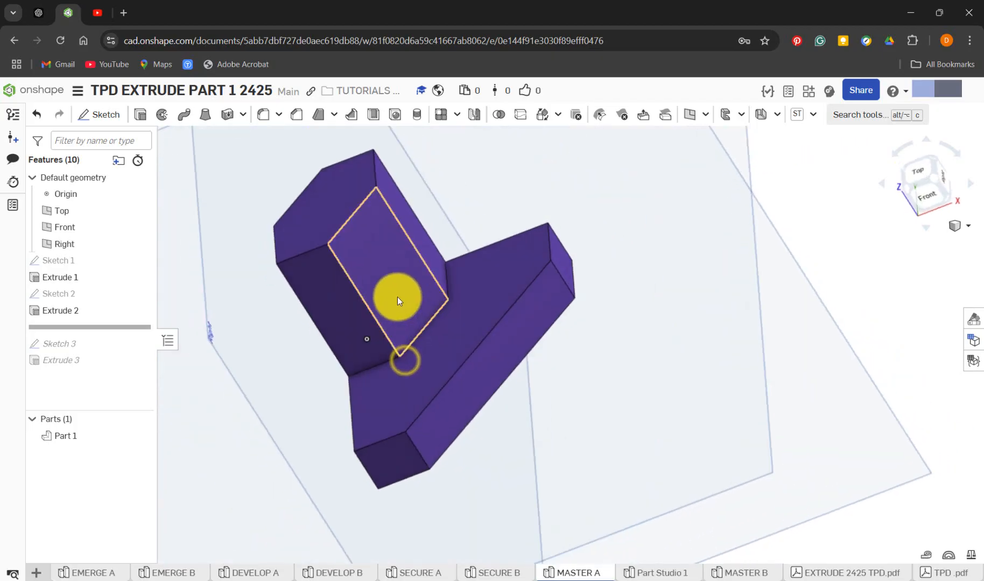
click(649, 576)
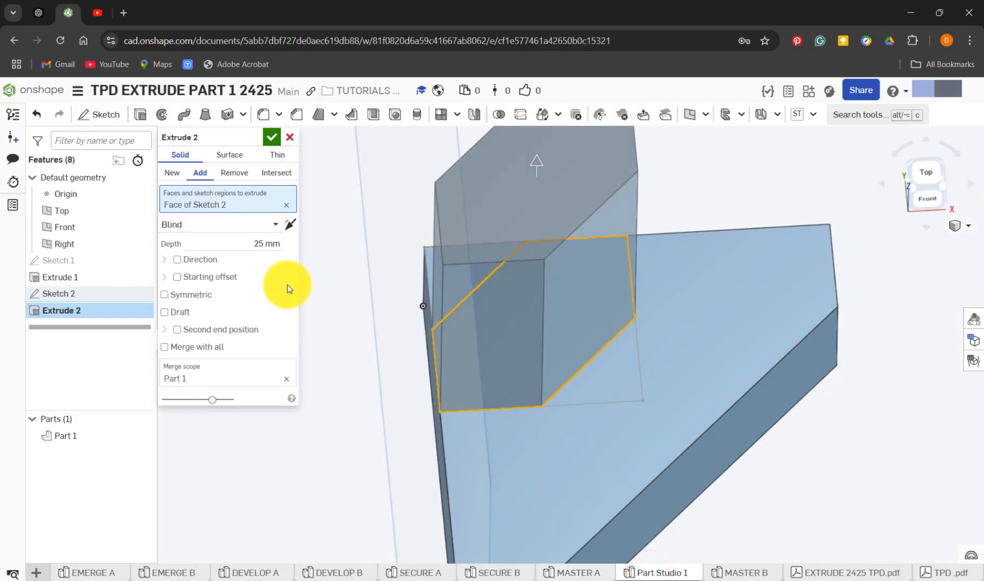
Set the extrusion depth of Sketch 2's six-sided region to 30 mm
click(269, 244)
text(30)
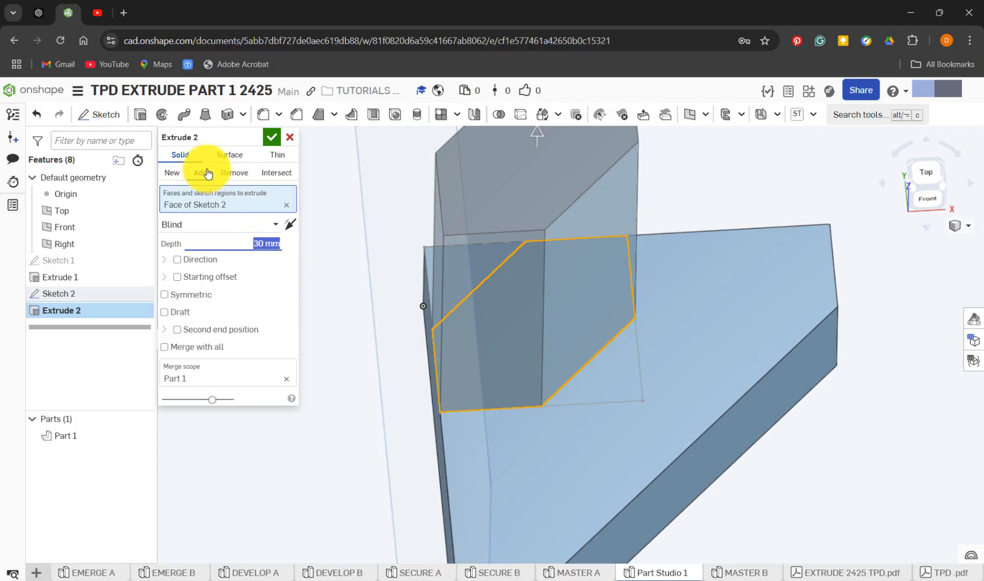
Try the New and Remove operations and the opposite direction on the extrusion, restoring Add and the upward direction
click(171, 173)
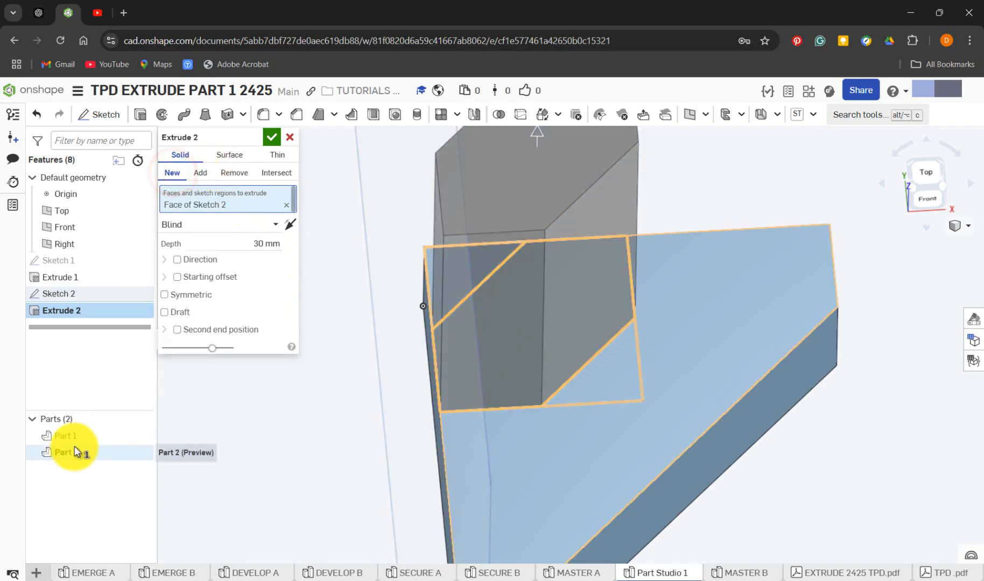
click(200, 172)
click(237, 174)
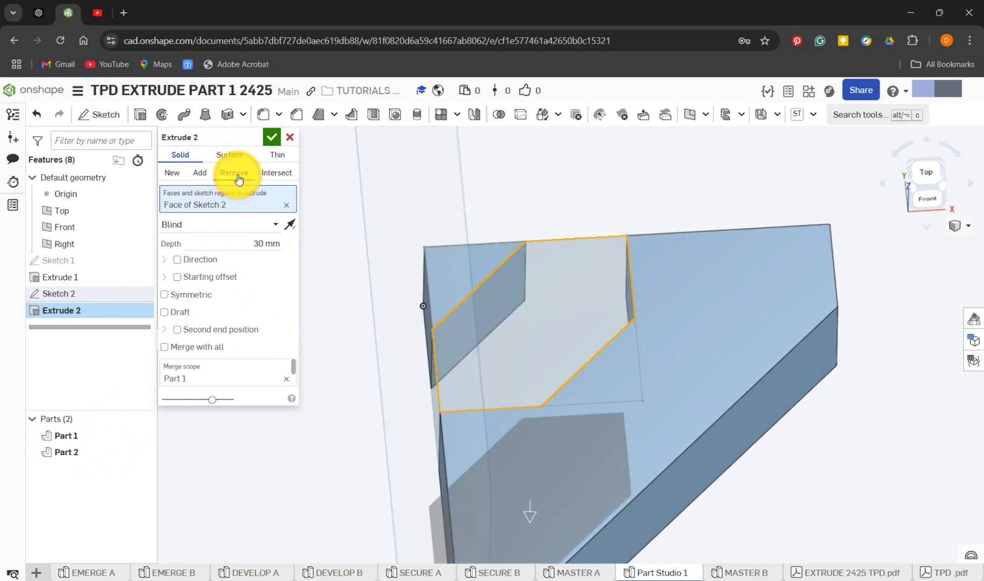
click(202, 173)
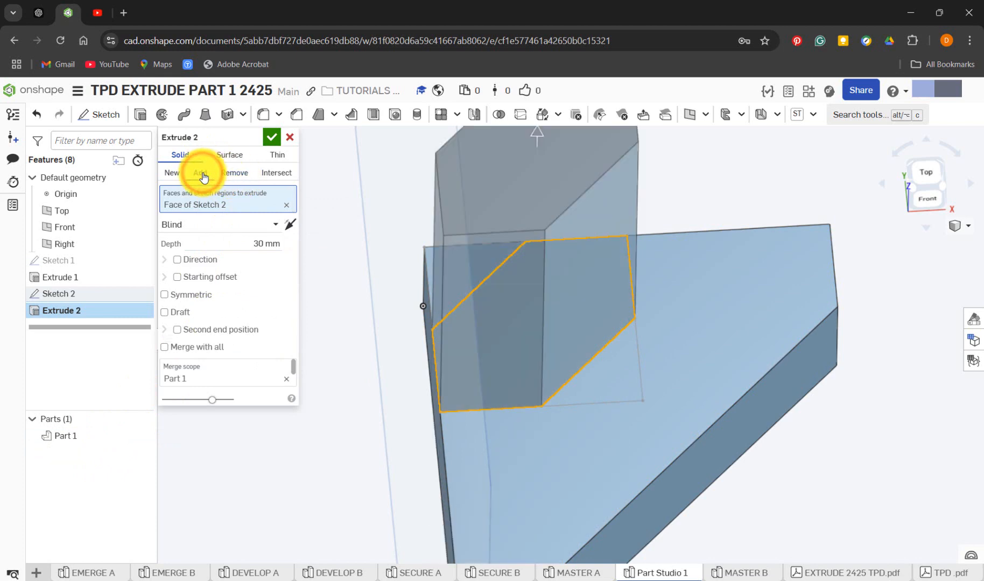
click(269, 244)
click(293, 225)
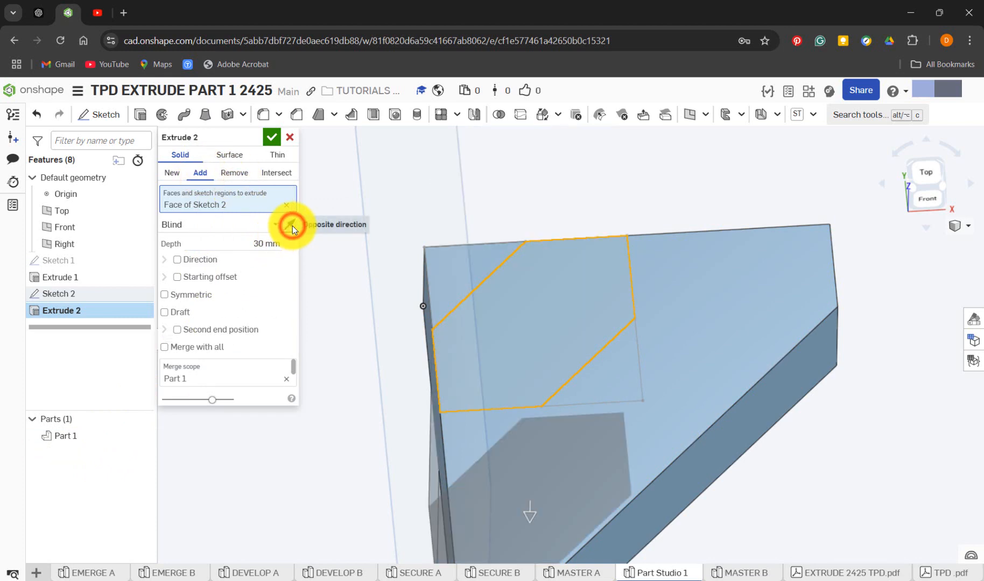
click(292, 225)
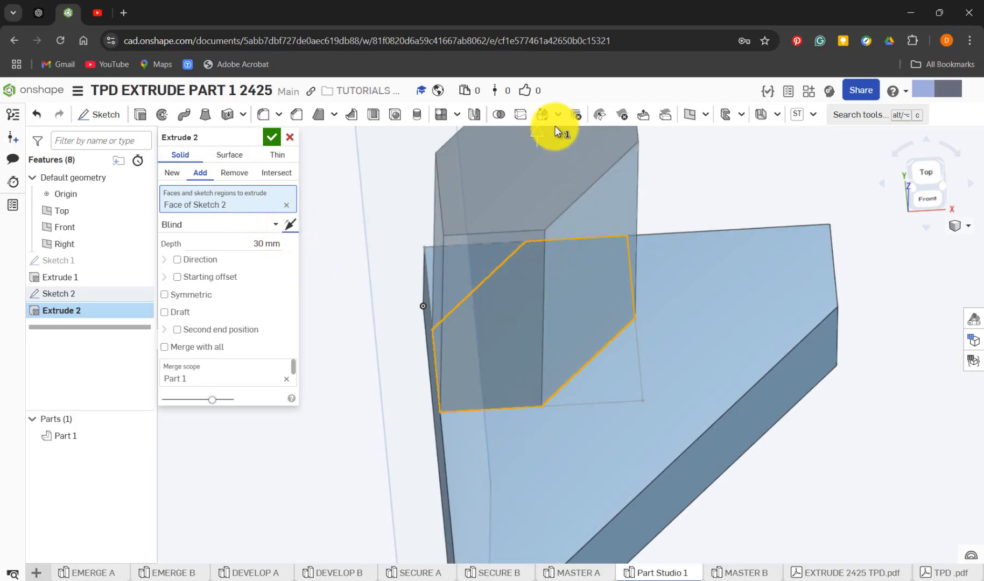
Accept the Add extrusion of the six-sided region on the base
click(273, 138)
right_drag(346, 421, 323, 424)
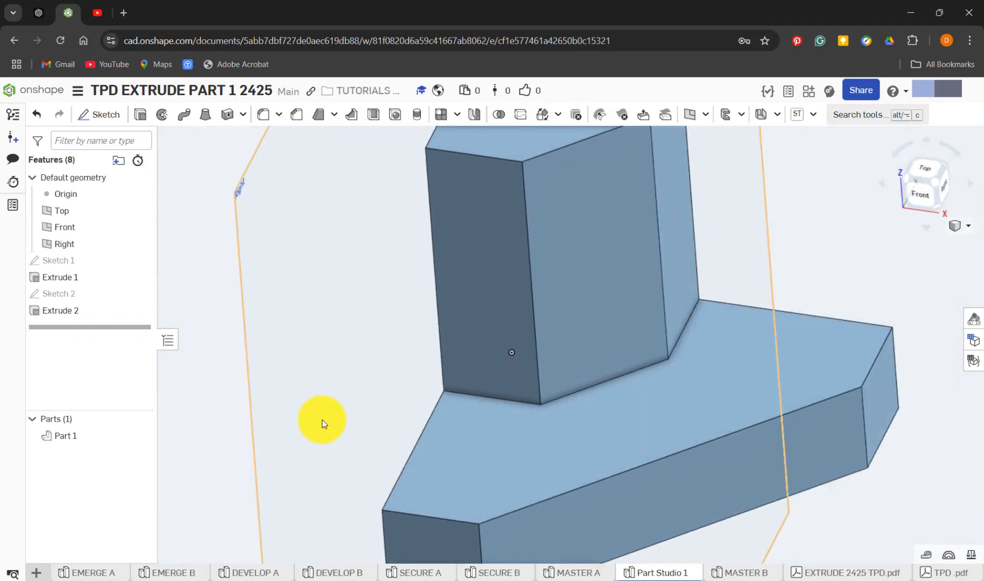
scroll(324, 424, down, 5)
mouse_move(510, 373)
right_down()
mouse_move(513, 359)
mouse_move(511, 383)
right_up()
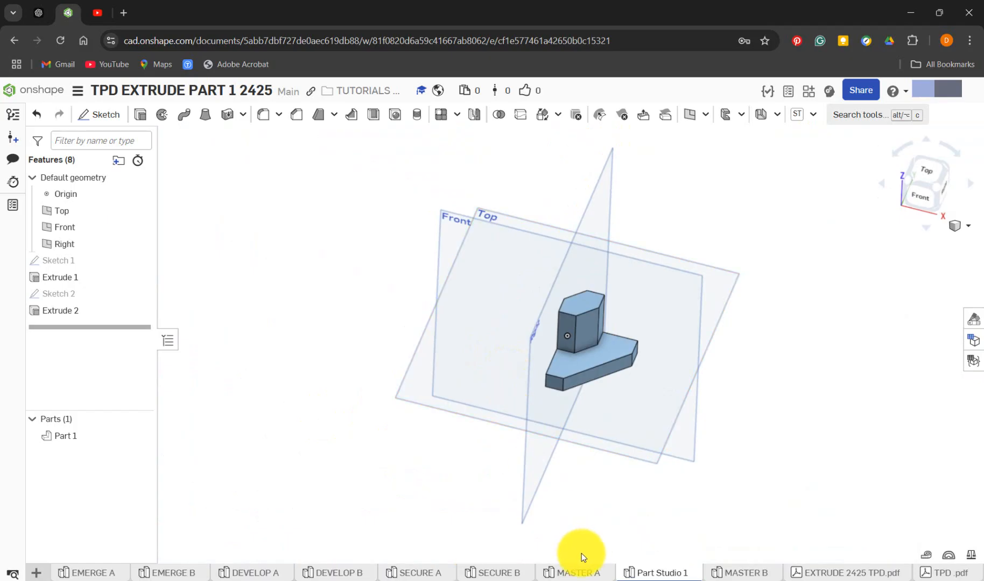
In MASTER A, roll the history forward past Sketch 3 and open that sketch for editing
click(587, 572)
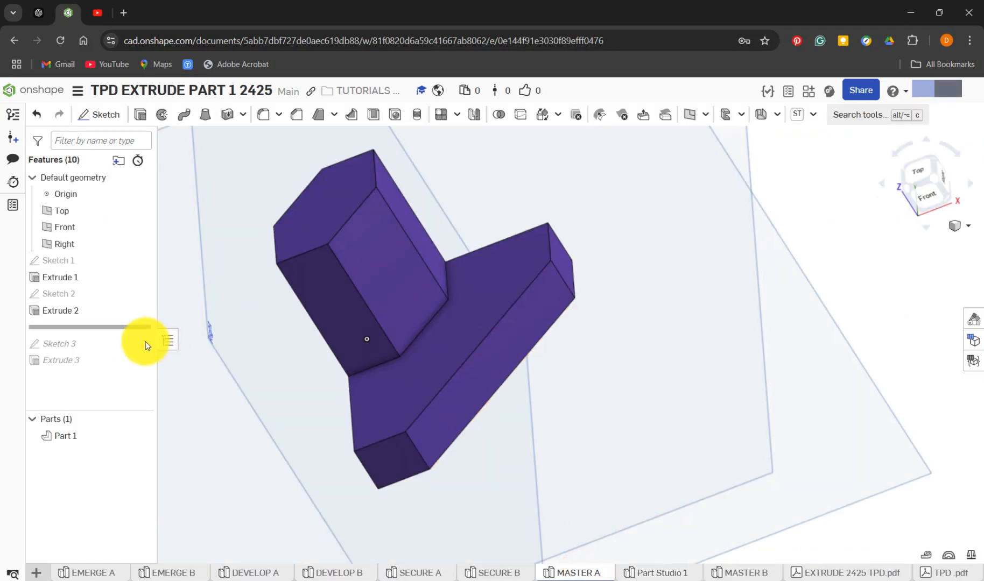
drag(121, 332, 122, 353)
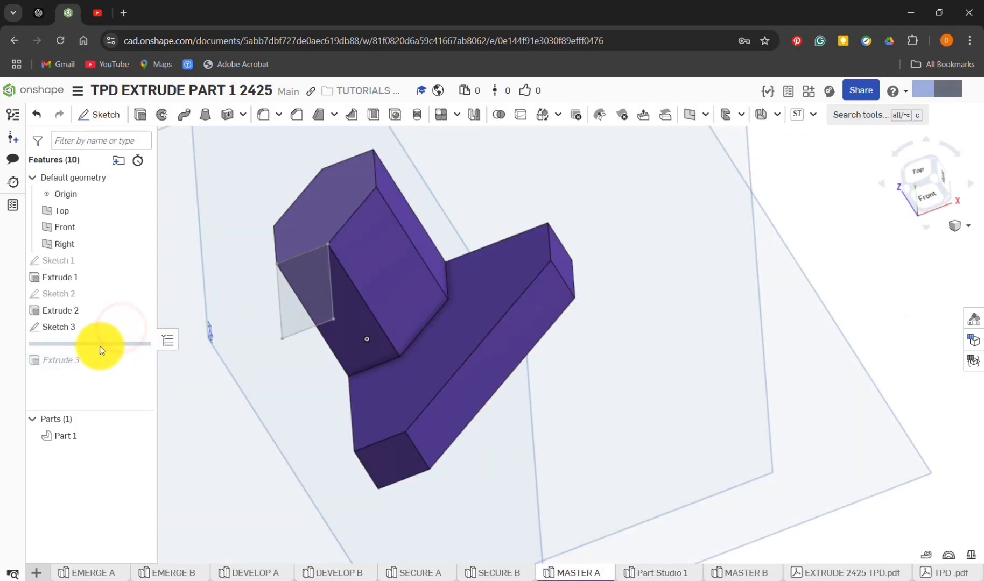
right_click(68, 327)
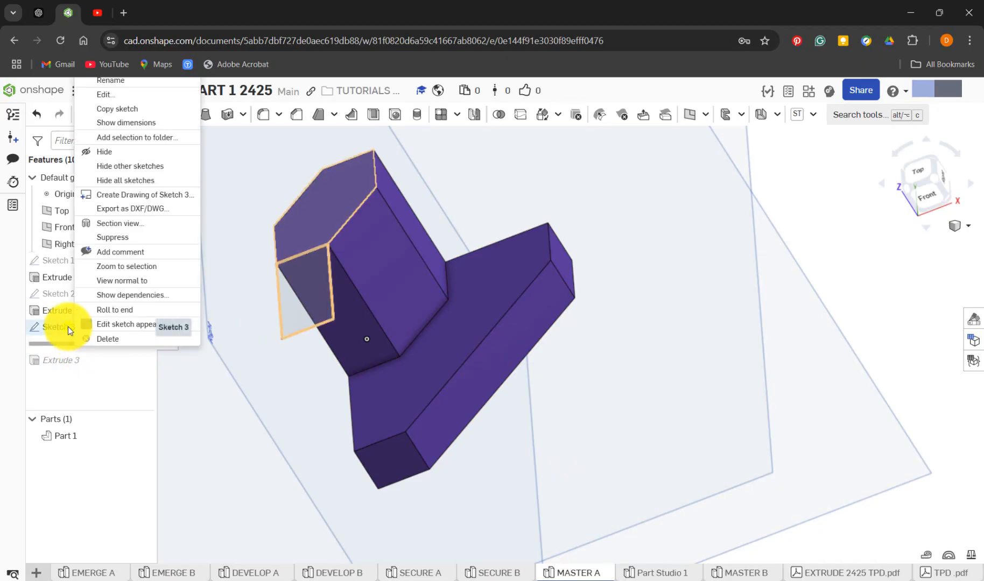
click(119, 95)
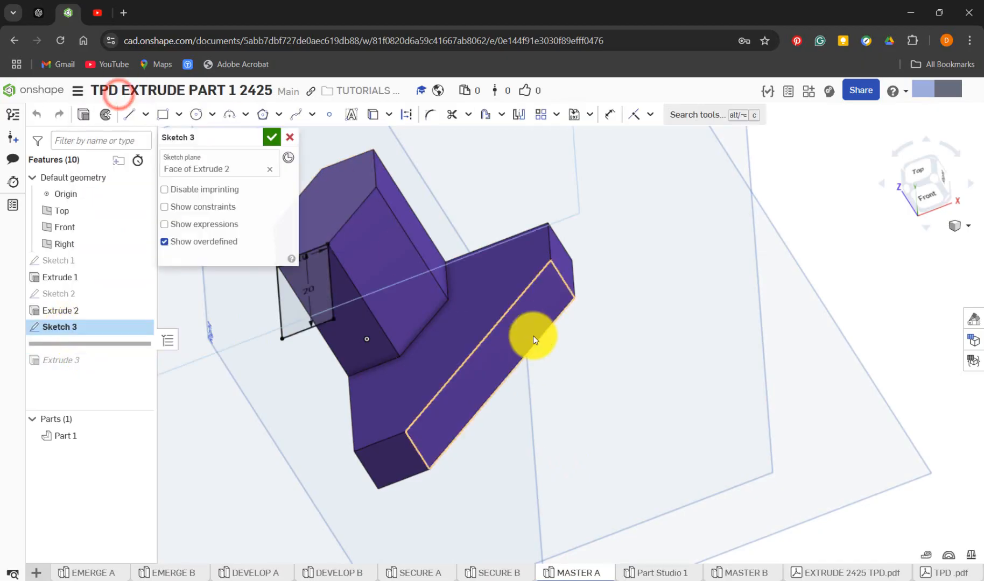
View MASTER A's Sketch 3 face-on and move its length and width dimensions outside the rectangle for reading
key(n)
scroll(554, 395, down, 3)
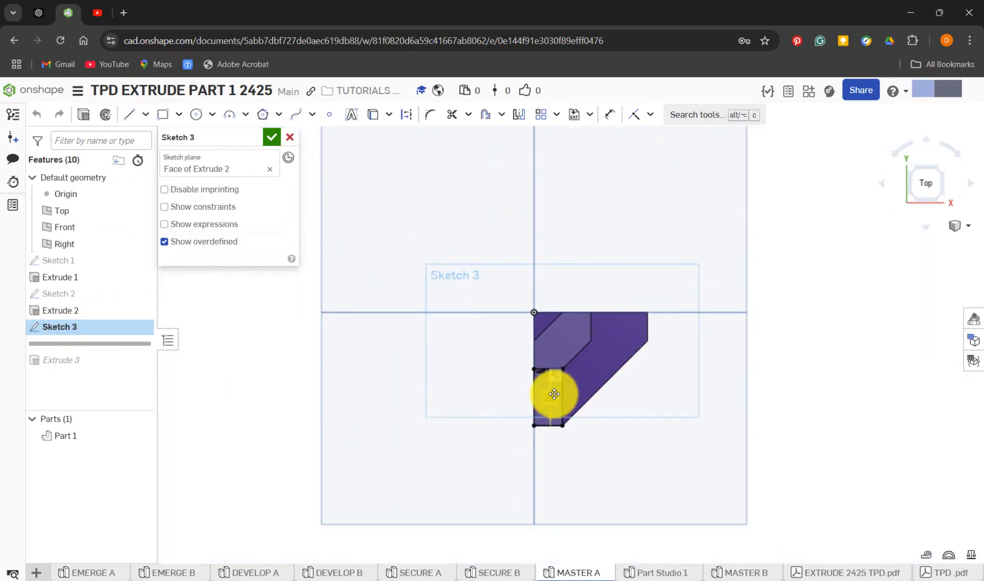
scroll(554, 401, up, 5)
drag(549, 407, 415, 395)
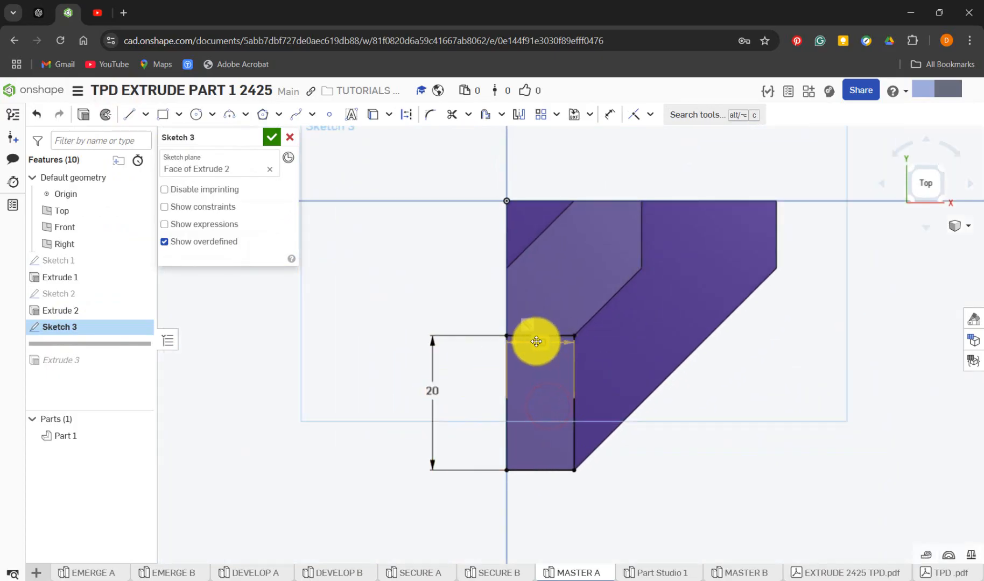
drag(536, 342, 533, 507)
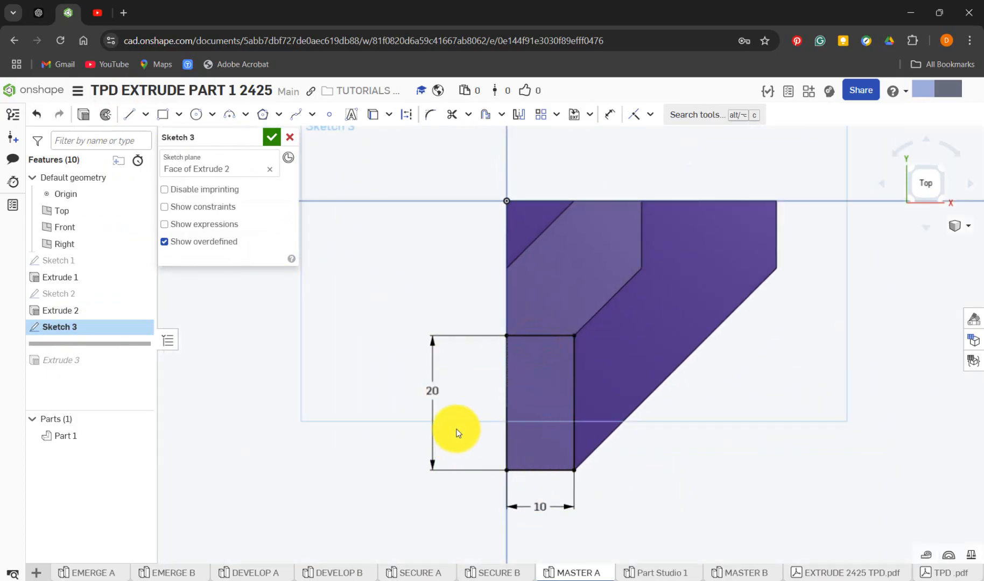
In Part Studio 1, start a sketch on the pillar's top face and compare it with MASTER A's Sketch 3
click(645, 575)
click(577, 310)
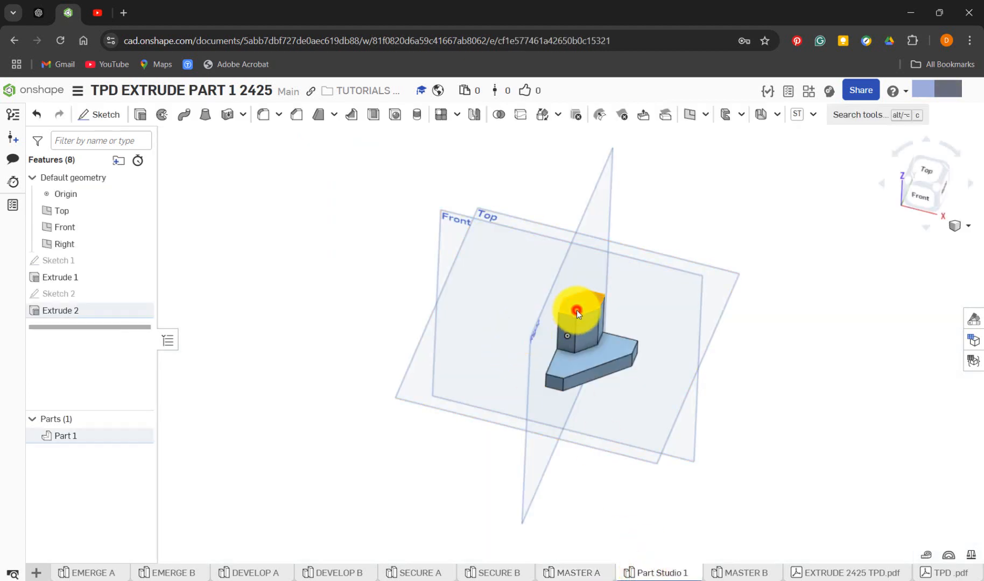
click(109, 115)
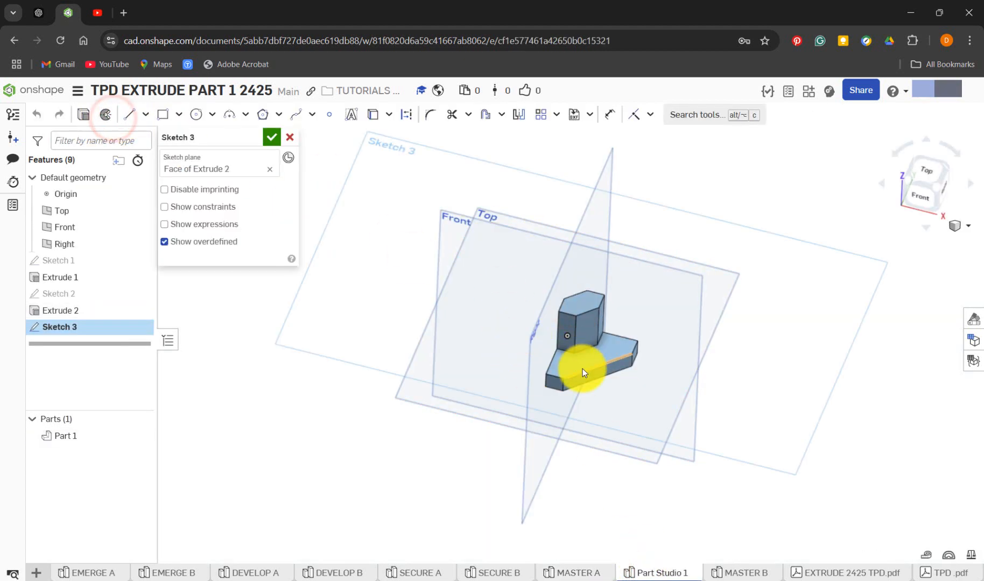
key(n)
scroll(577, 397, up, 10)
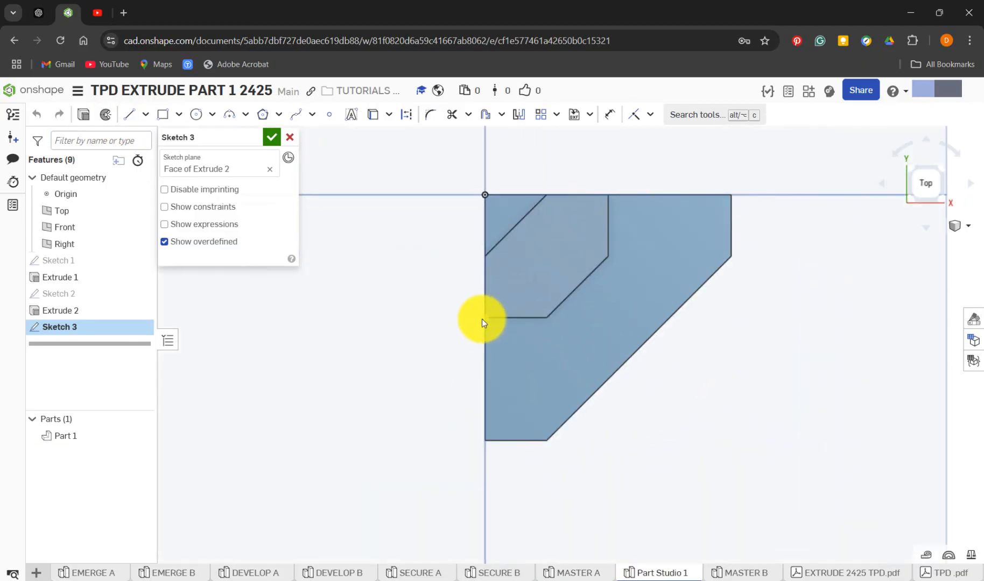
click(584, 574)
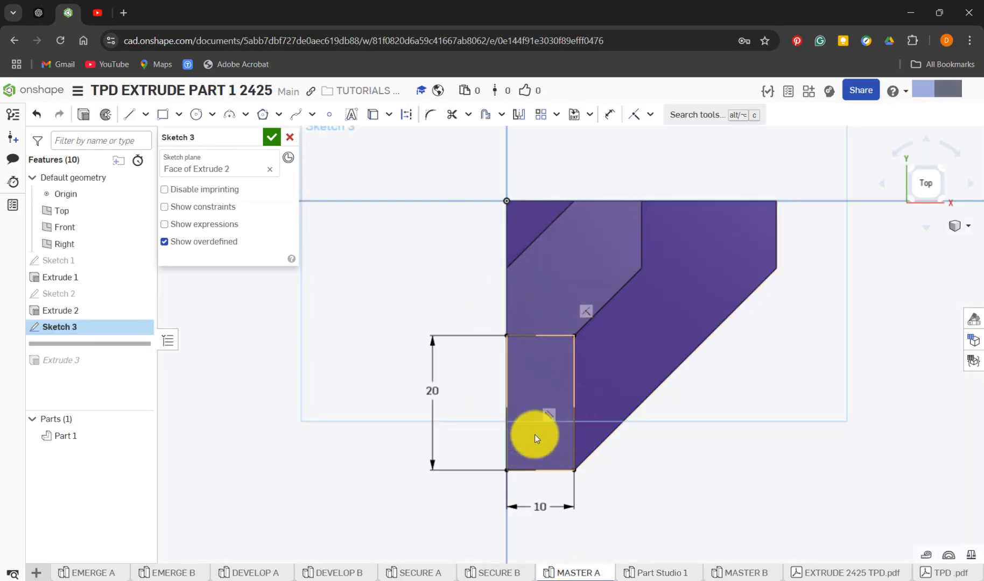
click(657, 574)
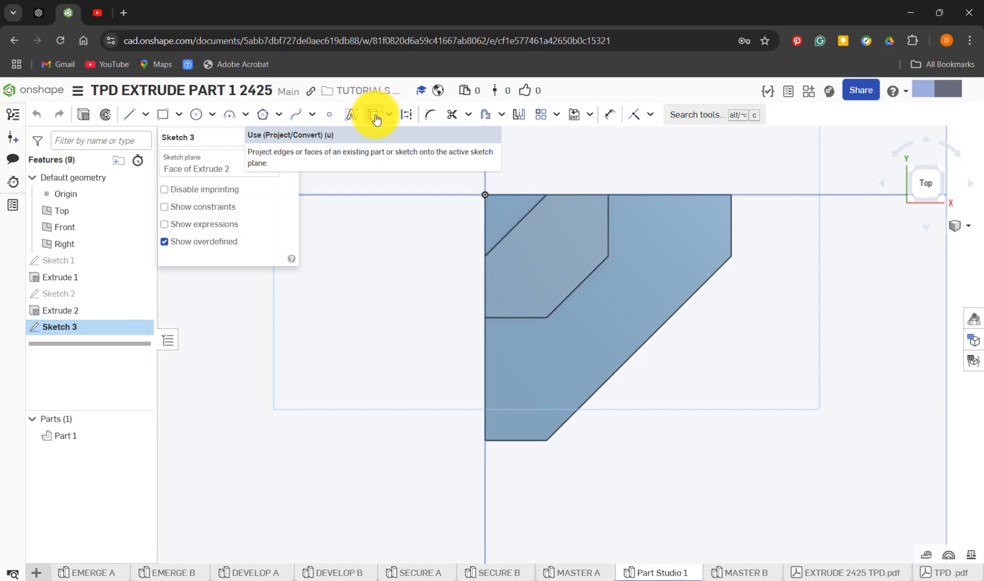
Project the pillar's short lower edge and the base's bottom and left edges onto the sketch plane with Use
click(375, 118)
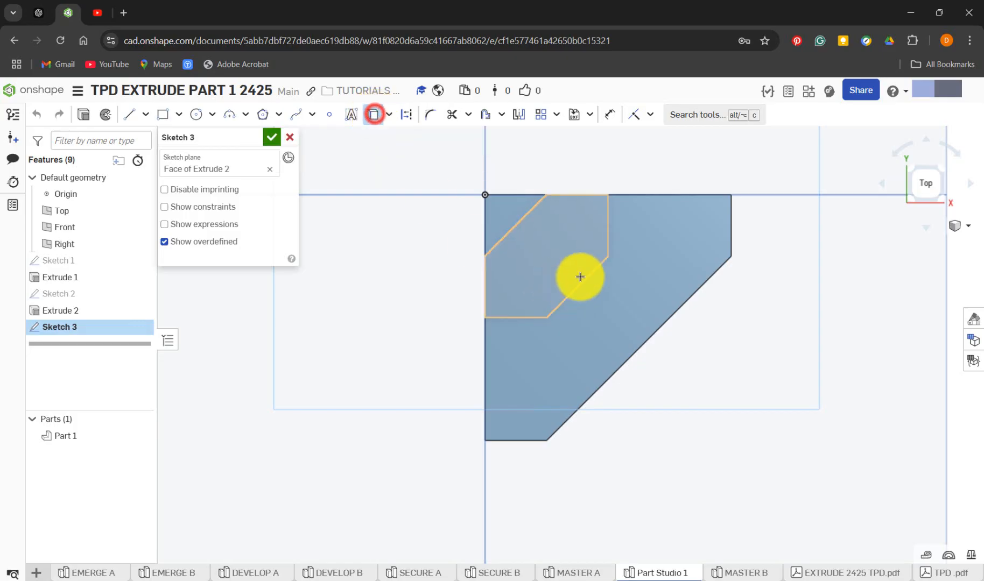
click(523, 319)
click(533, 443)
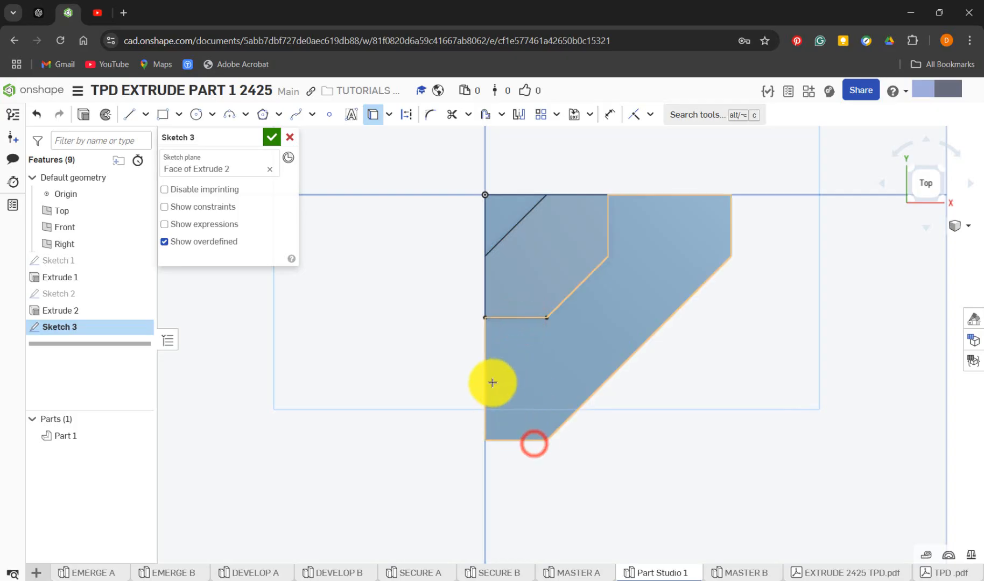
click(486, 376)
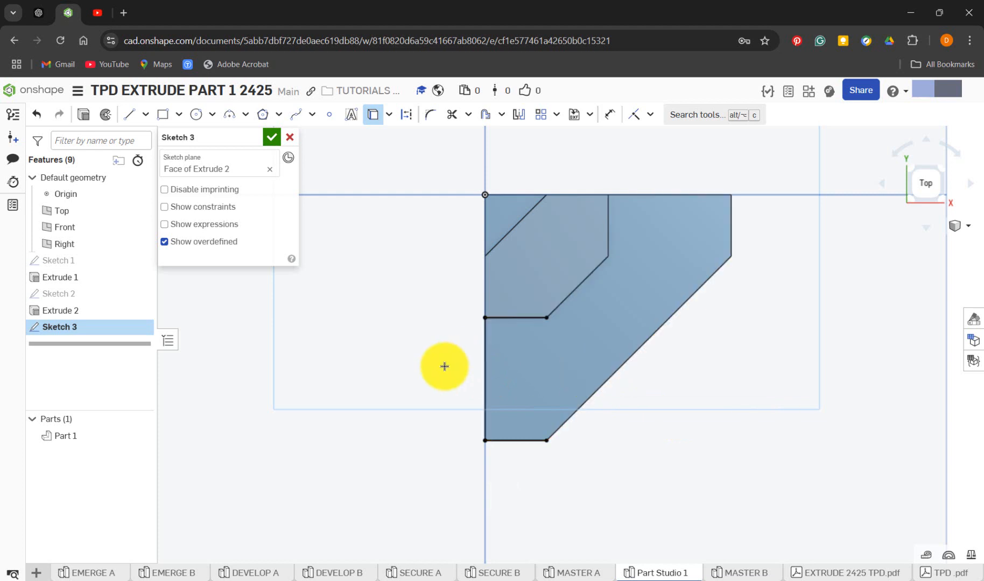
Close the rectangle with a vertical line about 20 mm long joining the right ends of the two projected horizontal edges
click(133, 118)
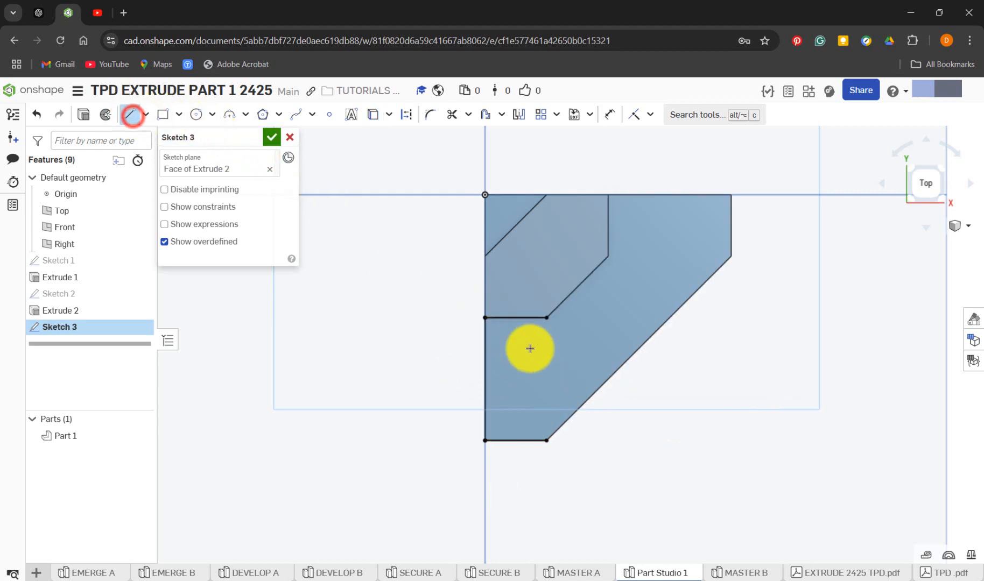
click(547, 318)
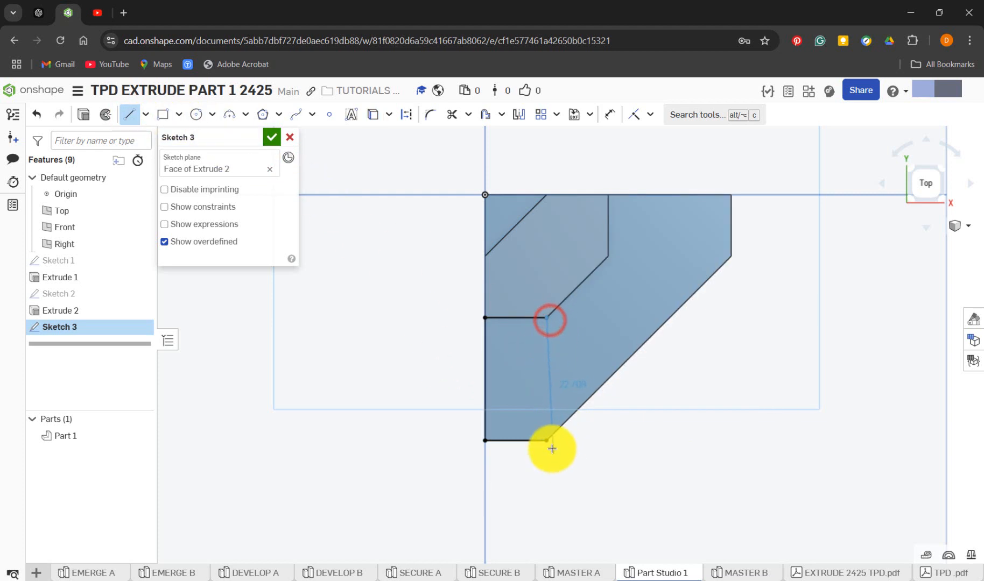
click(546, 440)
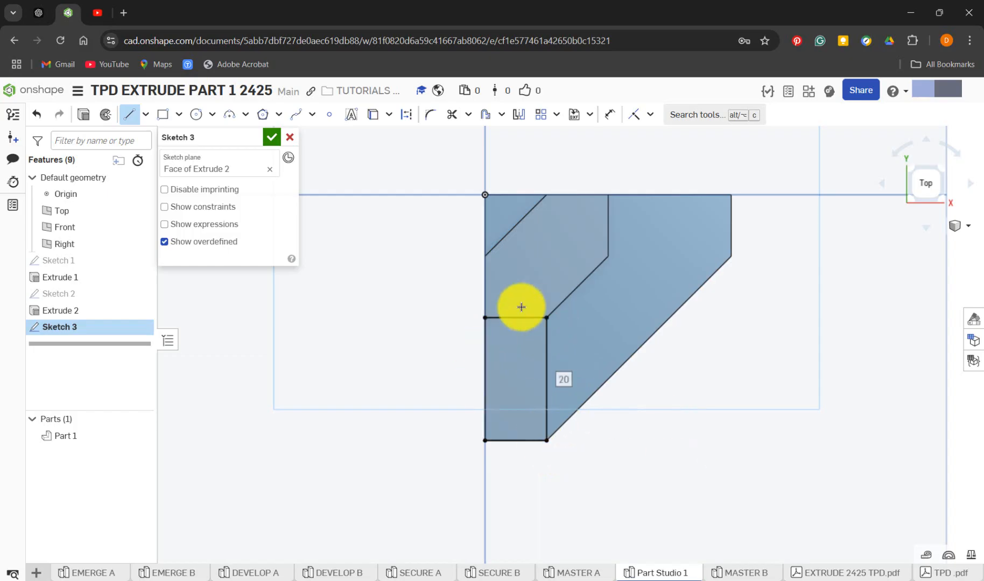
Dimension the rectangle's left edge and bottom edge, placing both dimensions outside the profile
key(d)
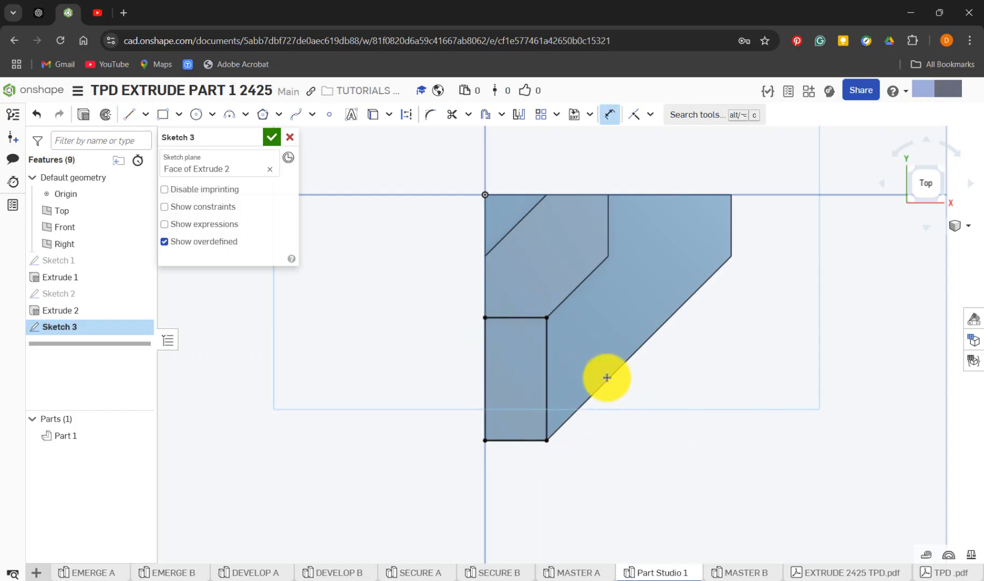
click(487, 370)
click(441, 366)
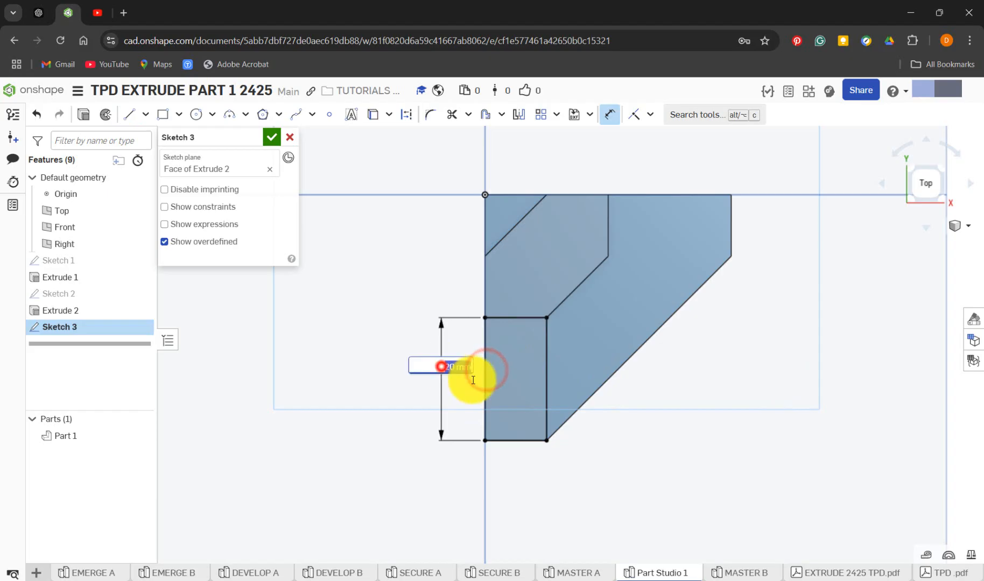
key(Return)
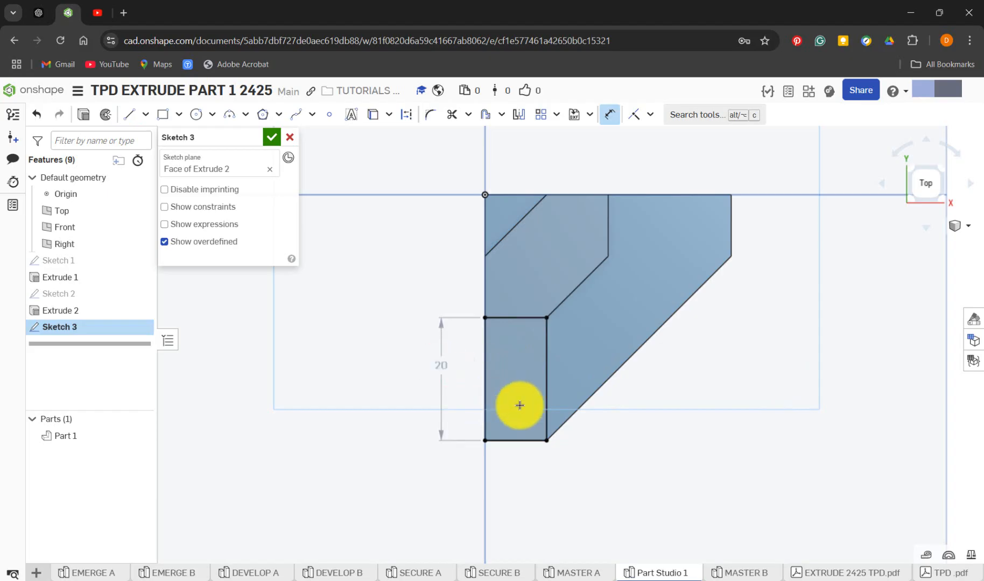
click(525, 442)
click(536, 486)
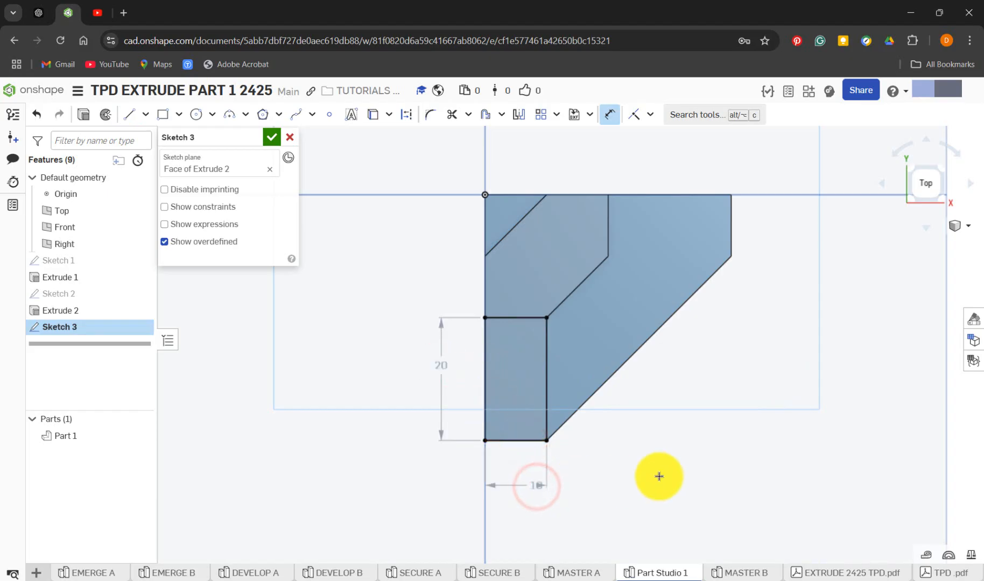
click(374, 116)
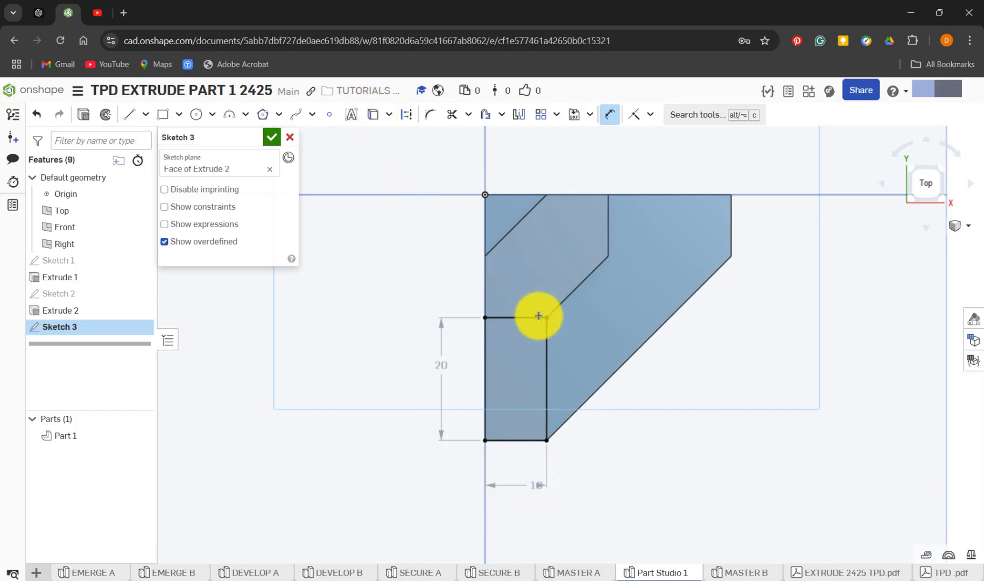
click(179, 116)
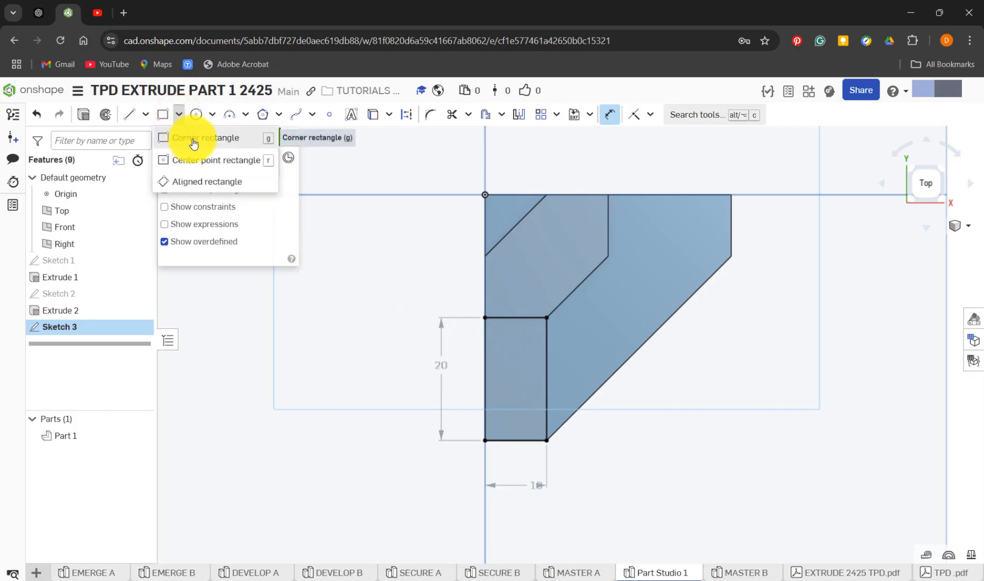
click(194, 141)
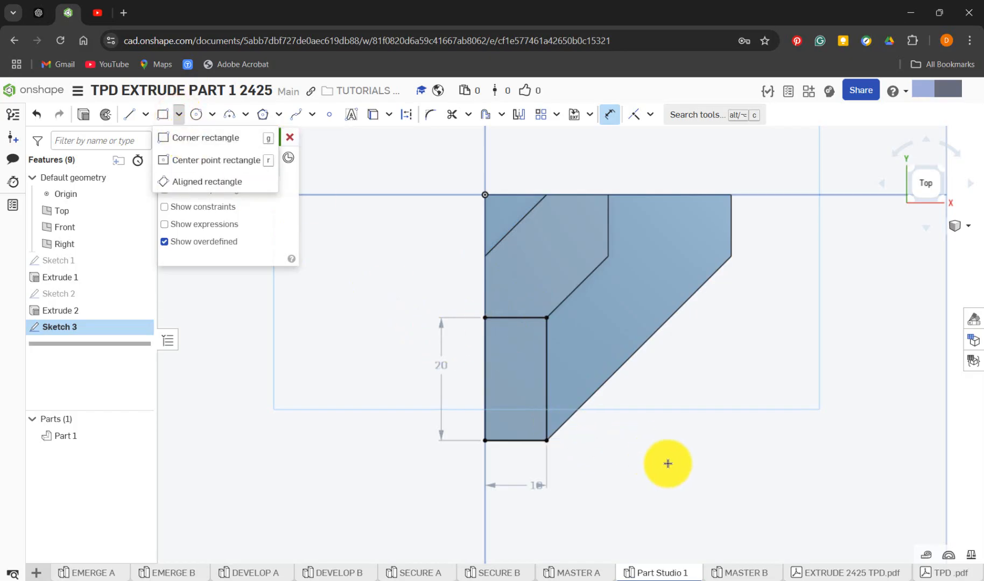
mouse_move(668, 462)
middle_down()
mouse_move(657, 433)
mouse_move(639, 435)
mouse_move(628, 417)
middle_up()
mouse_move(628, 417)
right_down()
mouse_move(611, 385)
mouse_move(558, 338)
mouse_move(565, 403)
right_up()
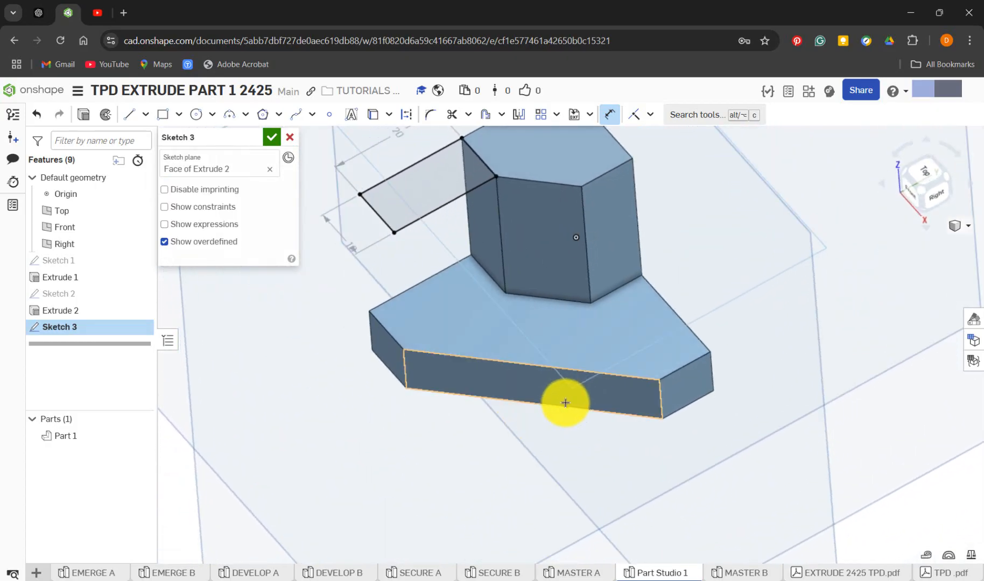
scroll(565, 403, up, 3)
scroll(567, 404, down, 7)
scroll(514, 310, up, 4)
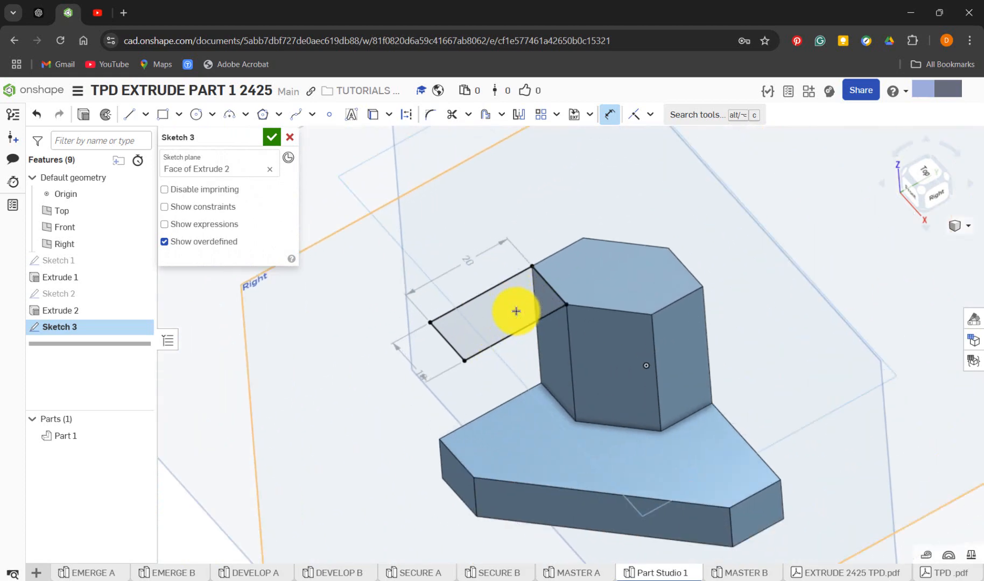
In MASTER A, close Sketch 3, roll the feature history forward past Extrude 3, and review that extrusion's settings
click(587, 575)
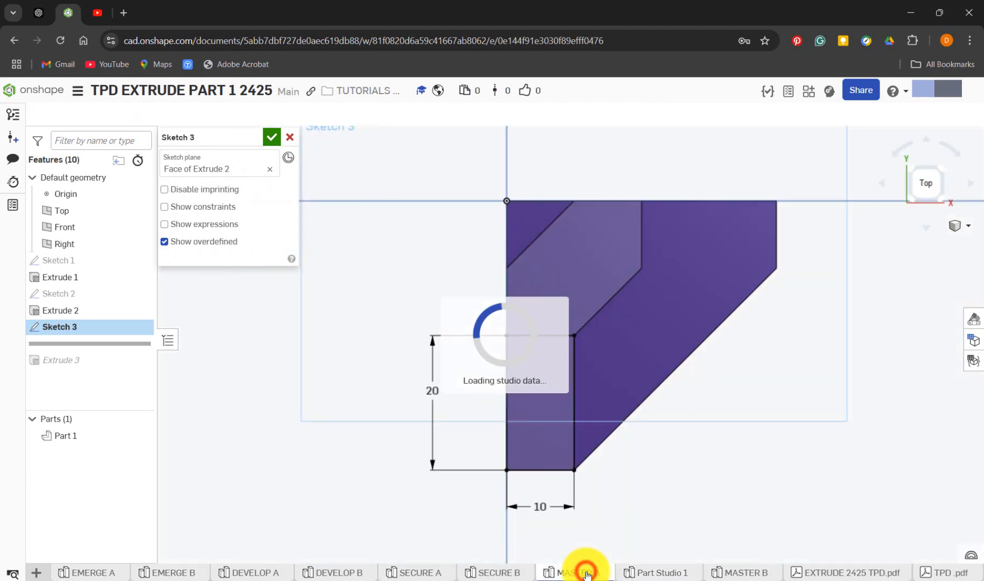
click(274, 138)
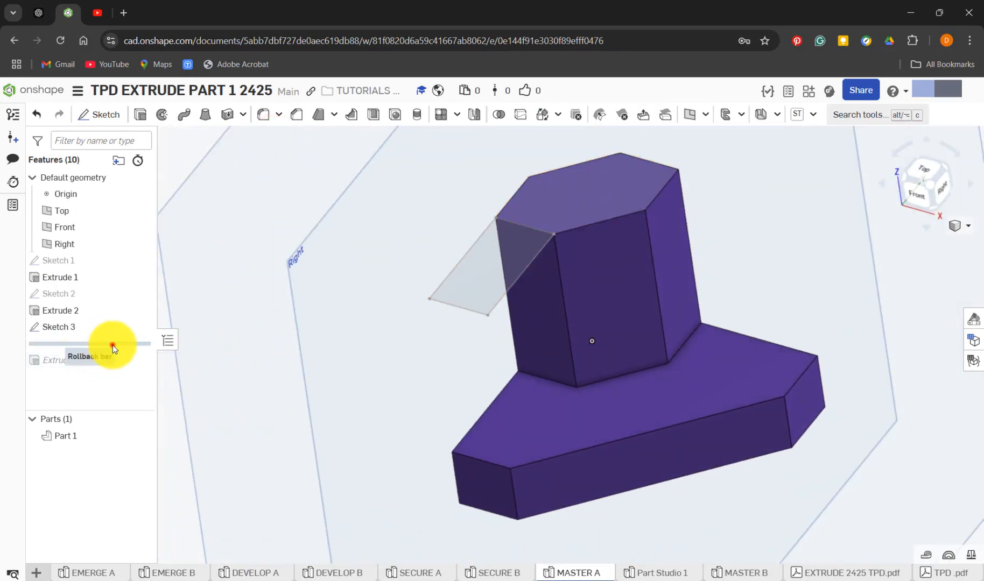
drag(113, 346, 116, 369)
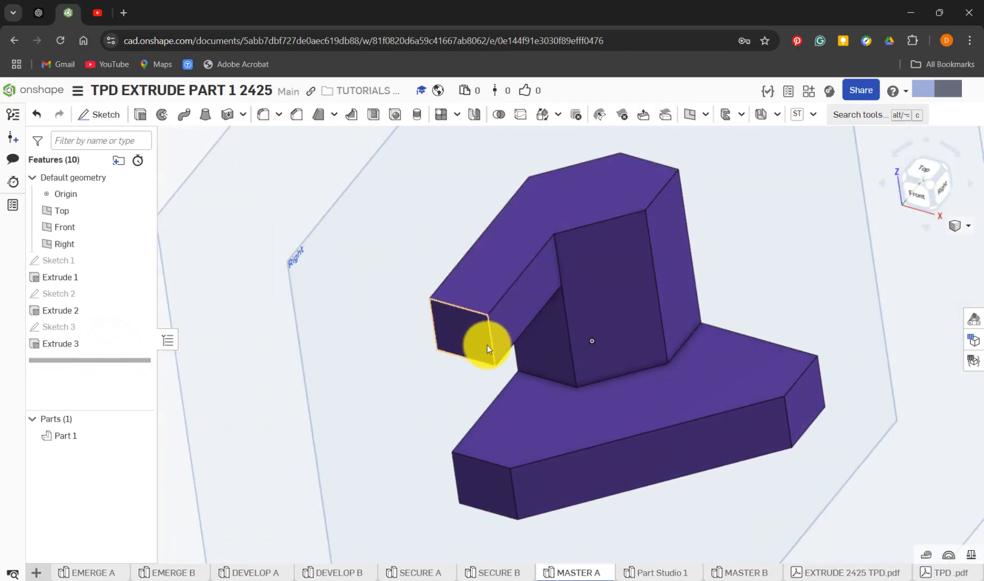
click(488, 343)
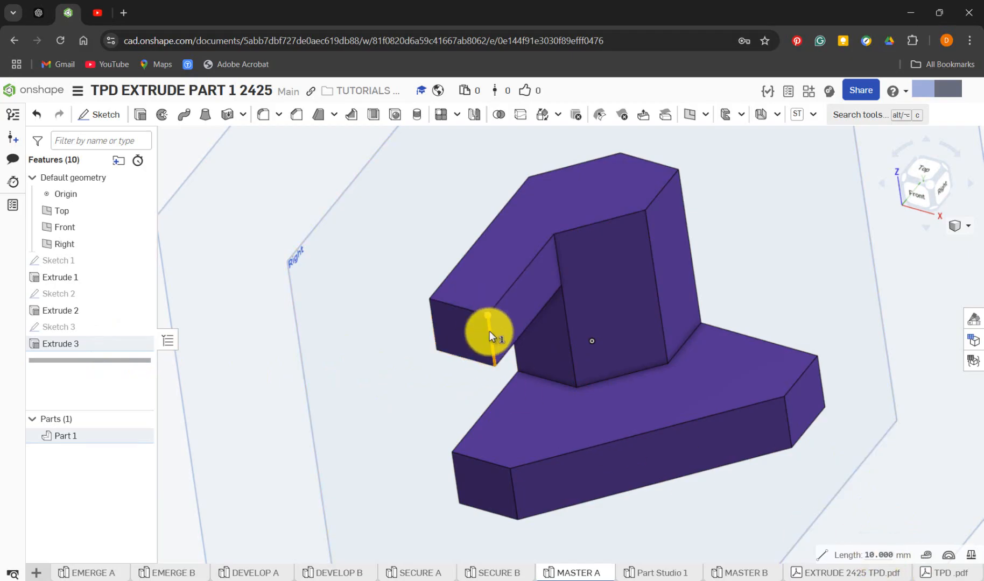
right_click(84, 345)
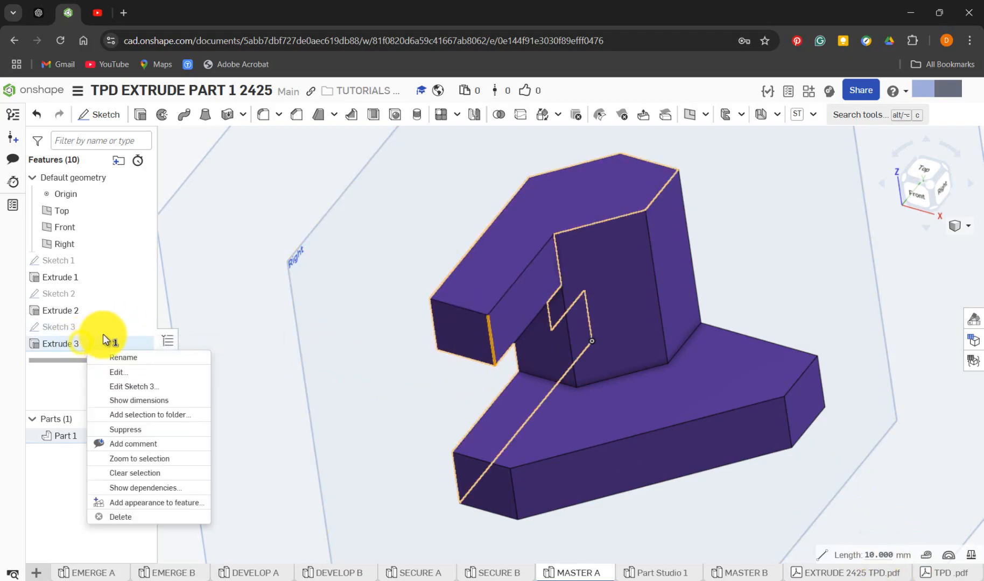
click(123, 374)
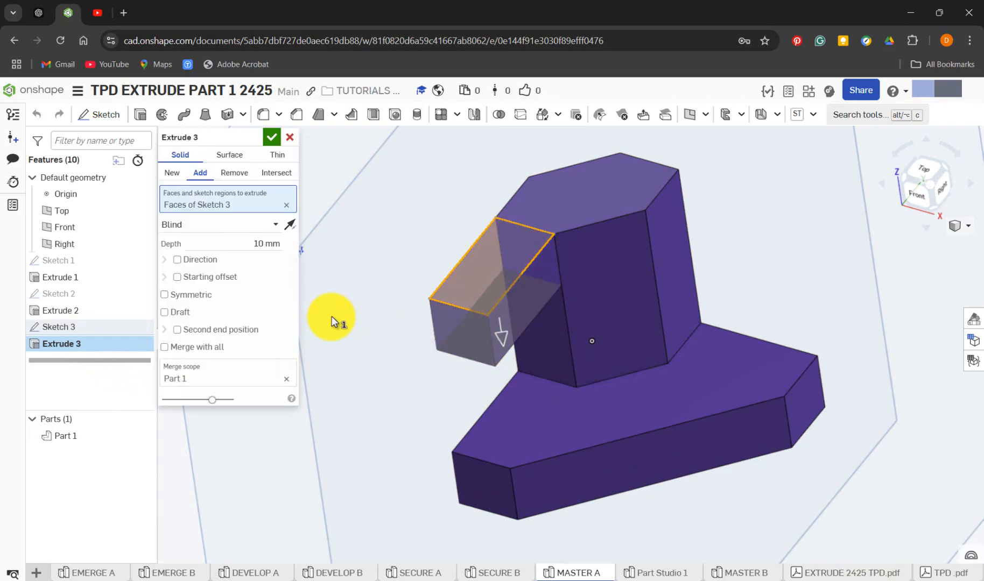
click(274, 138)
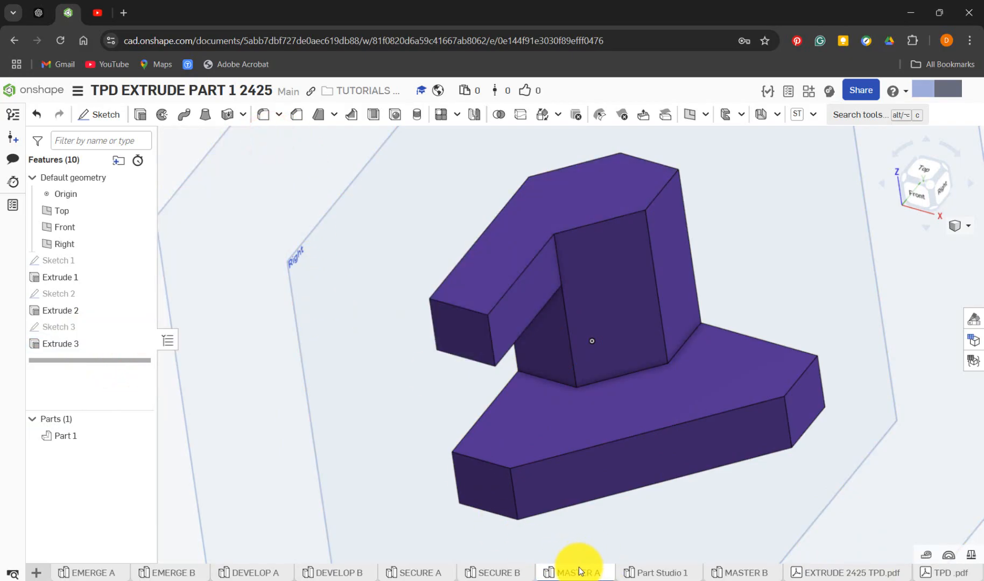
In Part Studio 1, extrude the Sketch 3 rectangle 10 mm downward from the pillar's top, adding it to Part 1
mouse_move(649, 576)
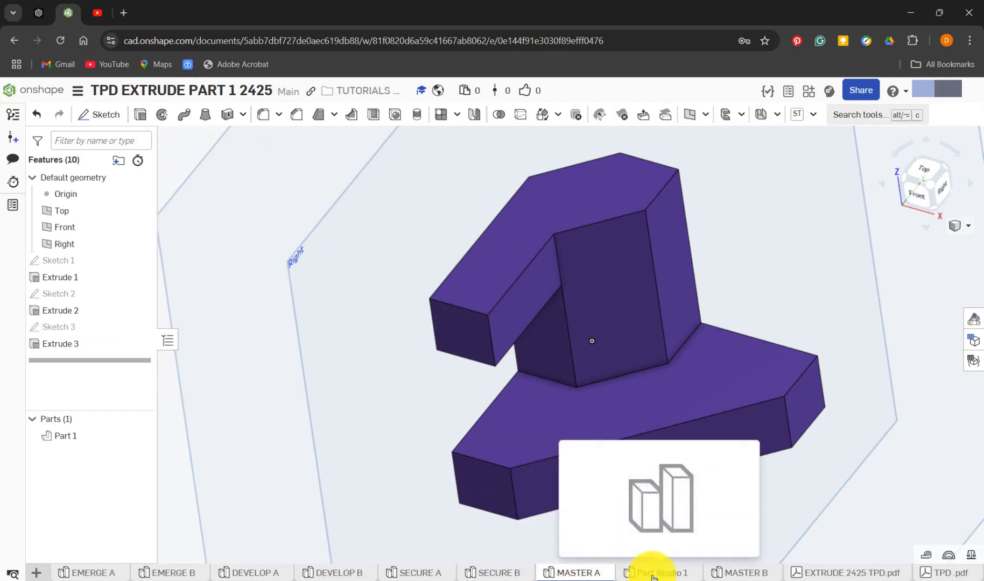
click(652, 577)
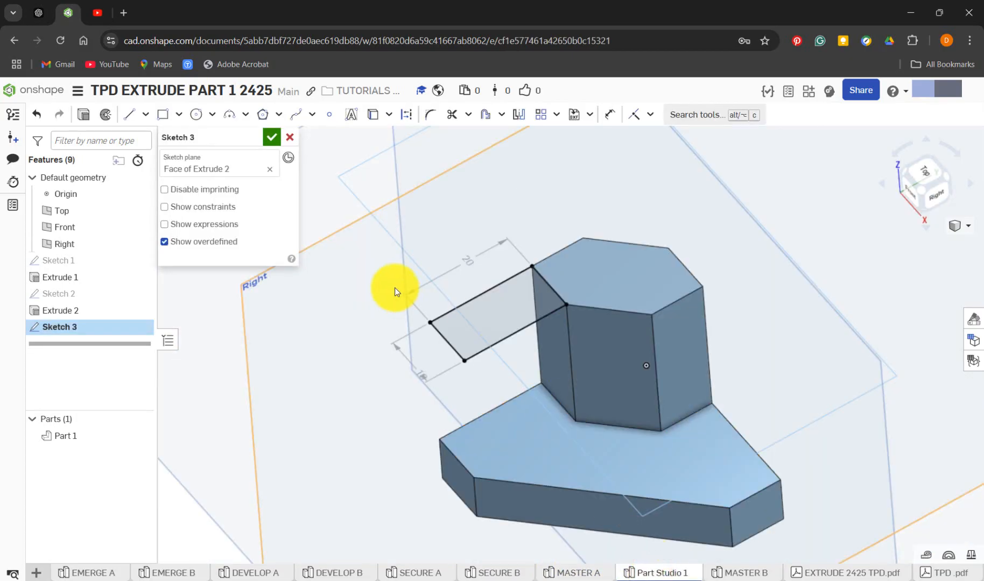
key(shift+e)
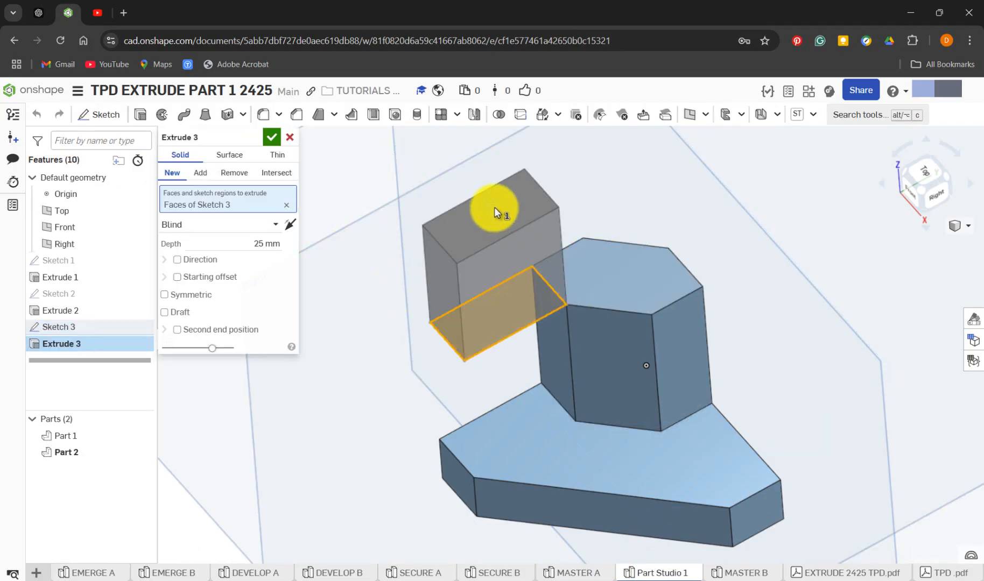
click(289, 224)
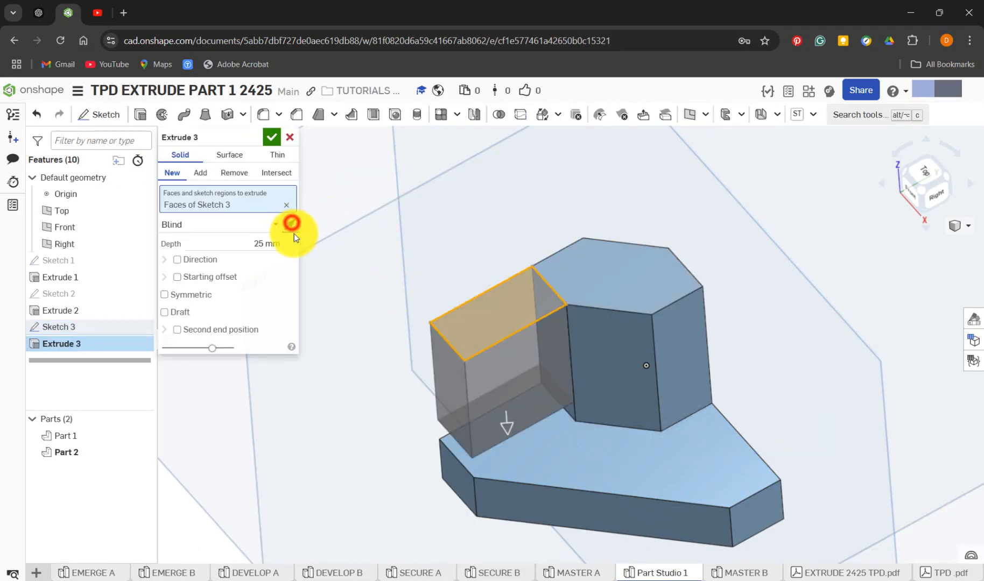
click(267, 245)
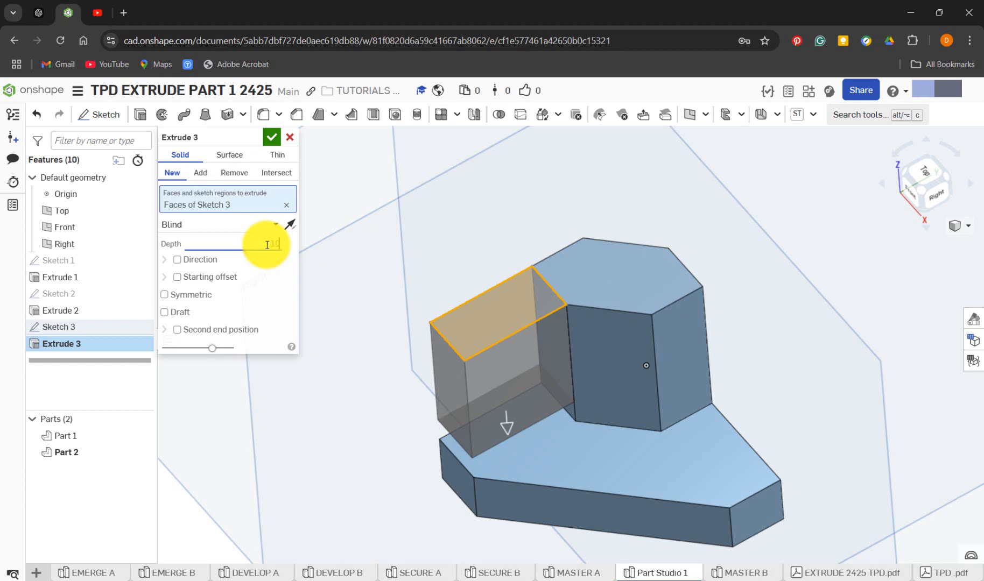
text(10)
key(Return)
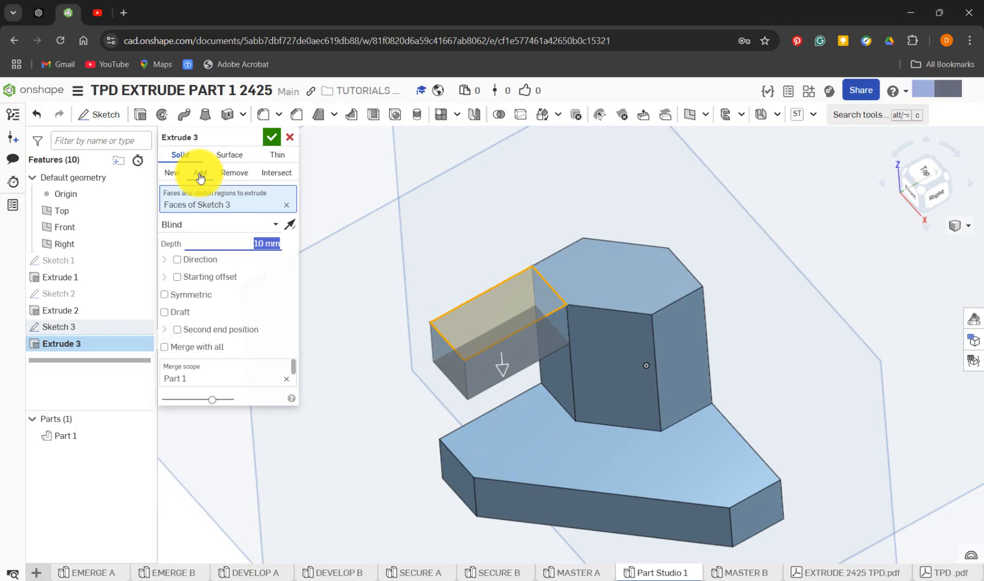
click(172, 172)
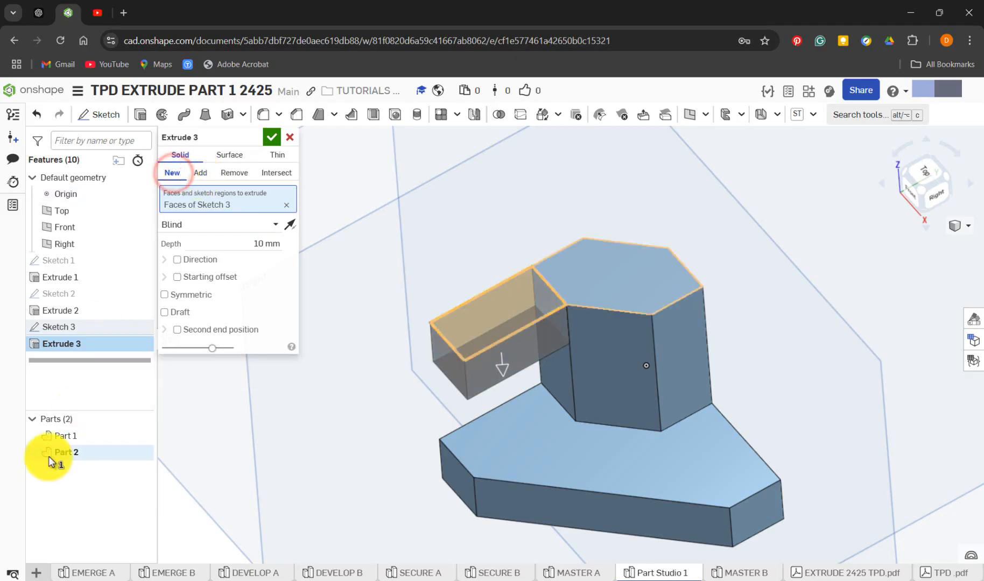
click(201, 172)
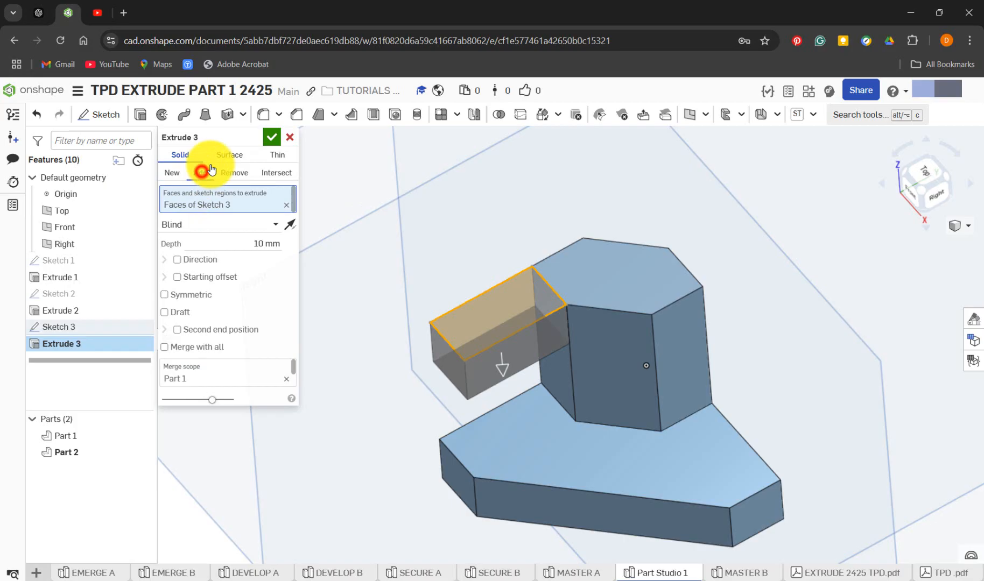
click(272, 136)
Hide the Right, Front and Top planes and the origin so only the finished part is displayed
scroll(478, 372, up, 2)
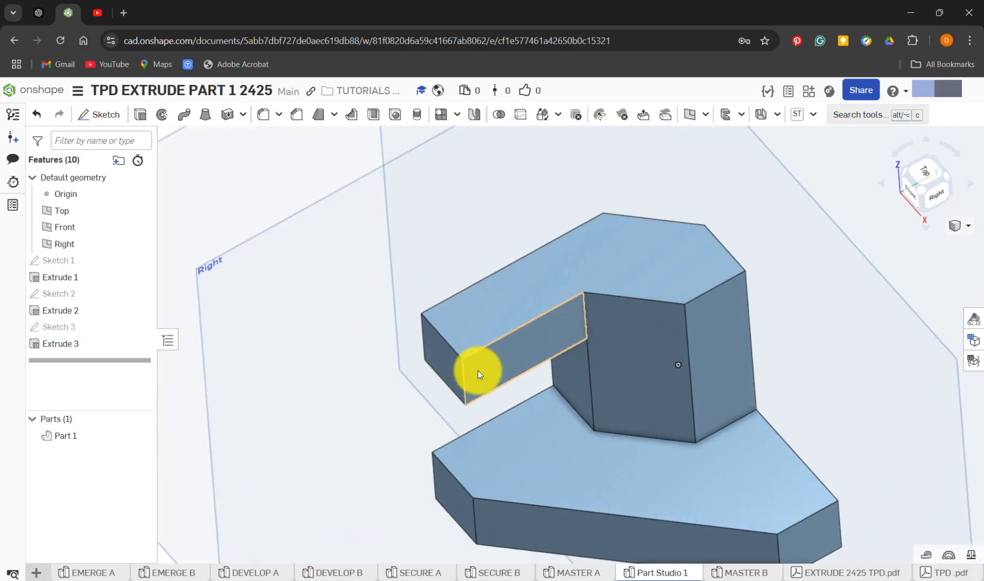
scroll(478, 371, down, 4)
scroll(478, 372, down, 3)
mouse_move(460, 382)
right_down()
mouse_move(449, 366)
mouse_move(464, 376)
right_up()
click(141, 244)
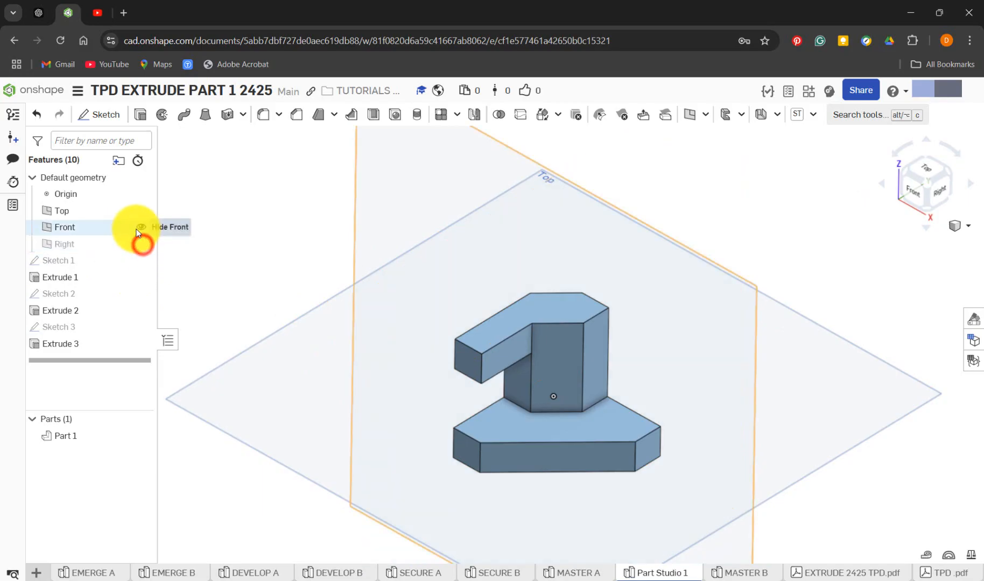
click(141, 227)
click(141, 210)
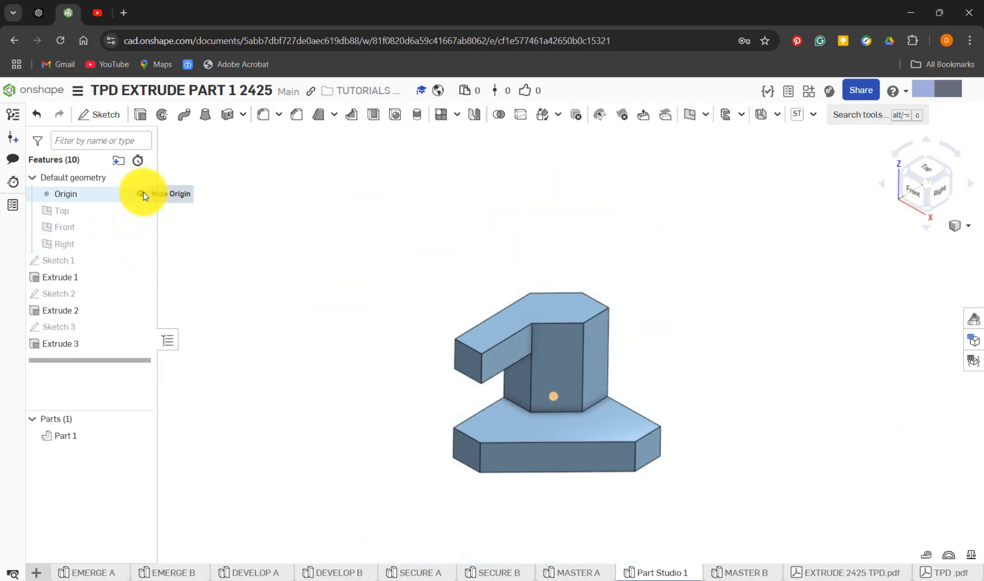
click(143, 193)
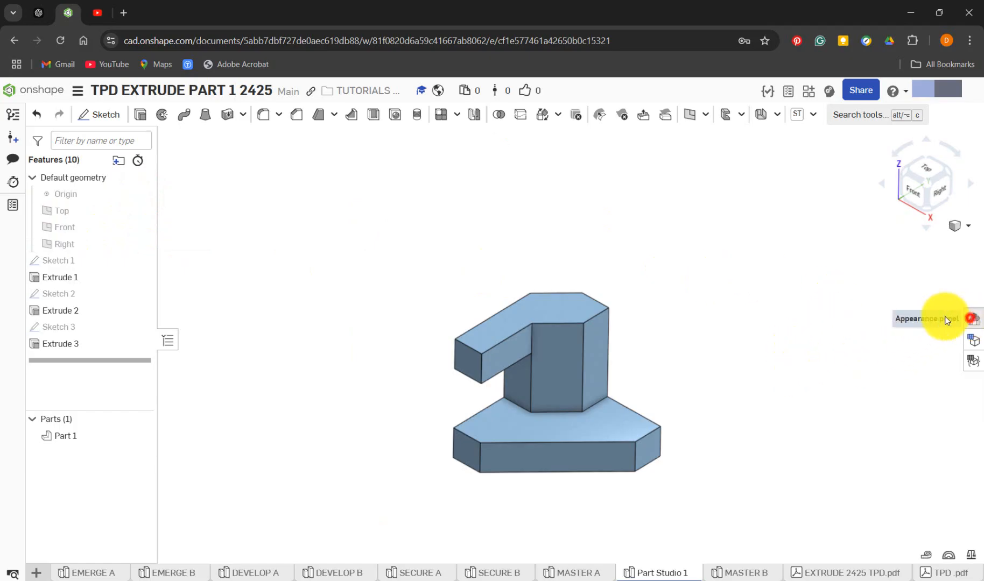
Set Part 1's appearance to purple, colour 5E40A4
click(969, 319)
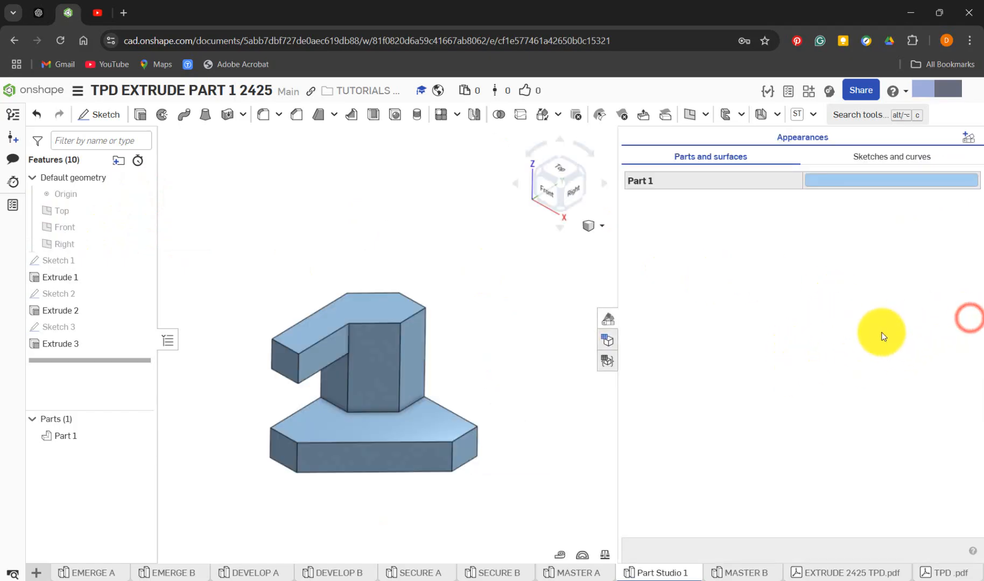
click(835, 182)
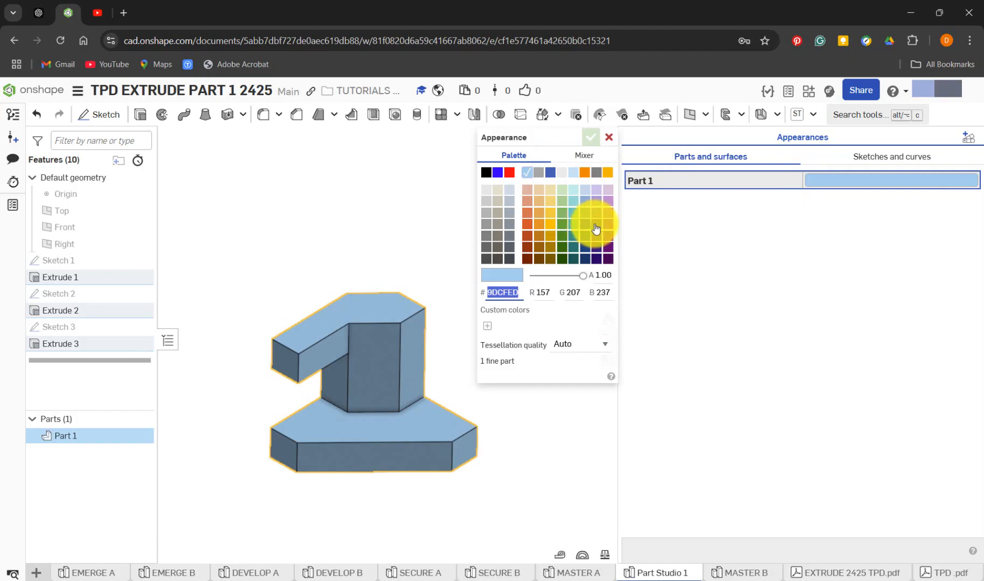
click(596, 225)
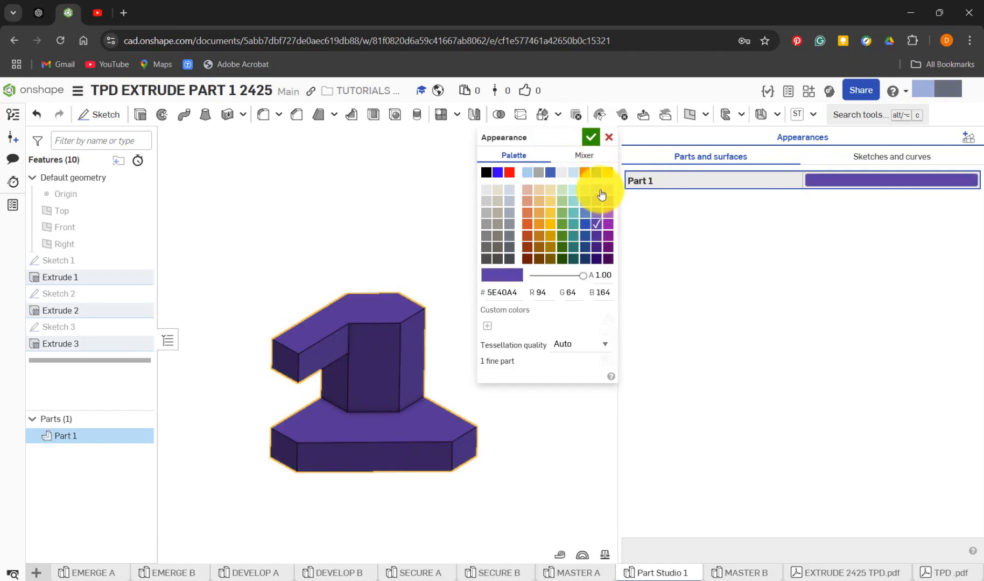
click(589, 137)
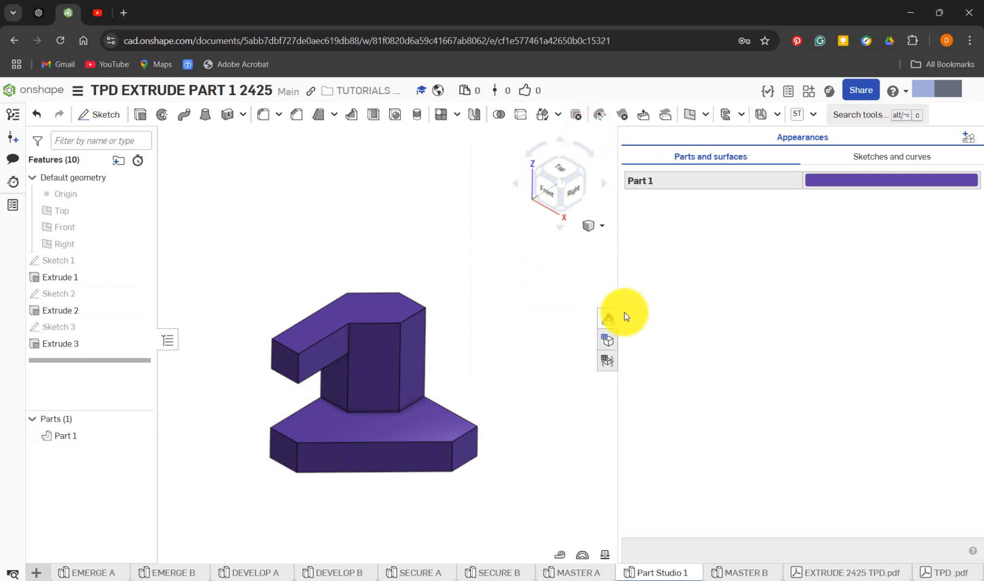
click(608, 317)
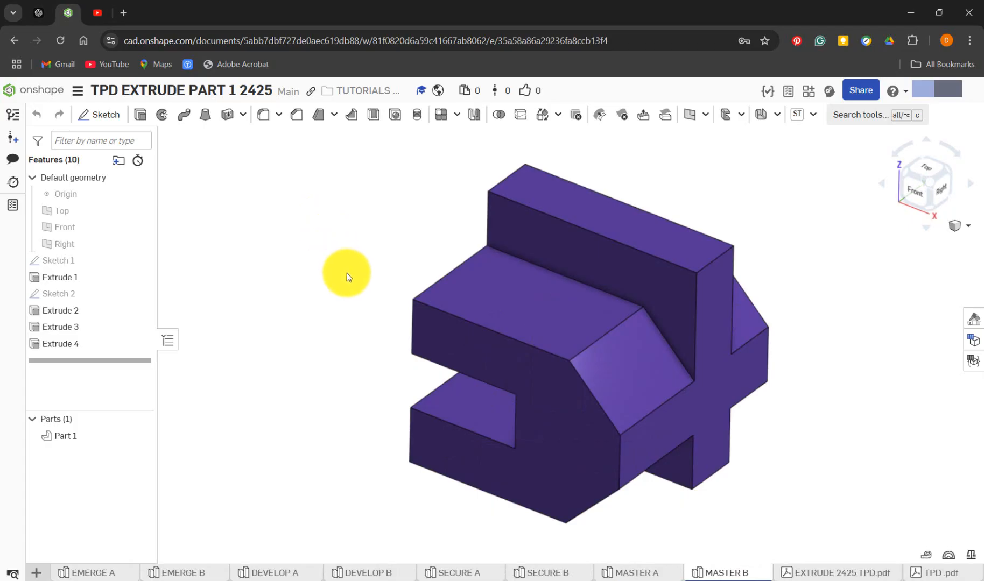
Look over the MASTER B part and create a new empty Part Studio in the document
right_drag(347, 273, 327, 291)
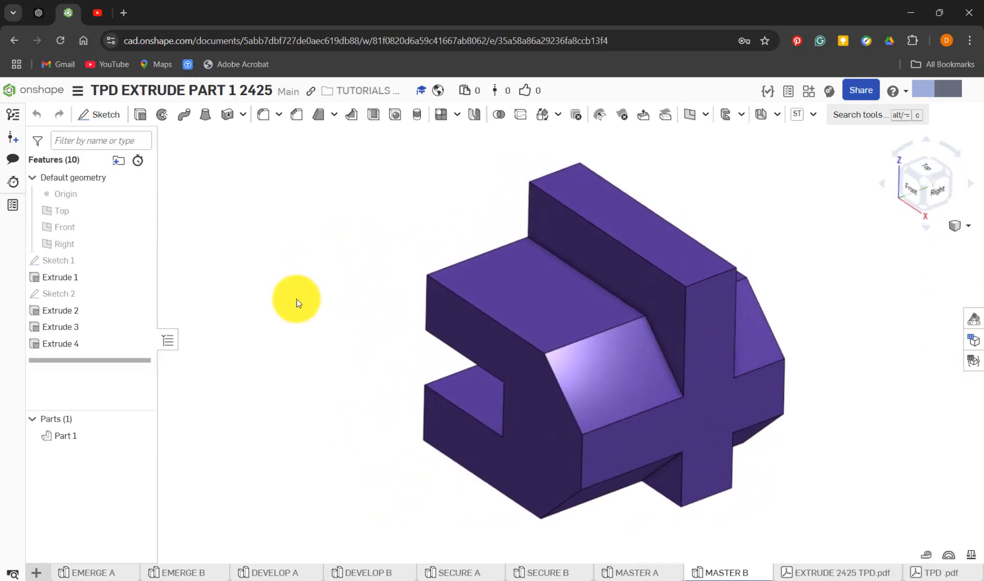
click(39, 574)
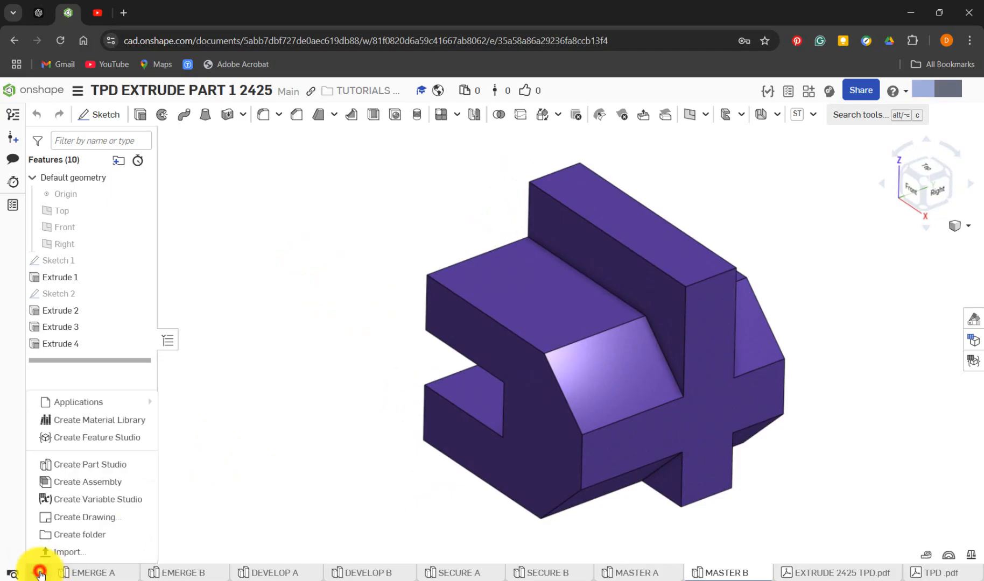
click(110, 468)
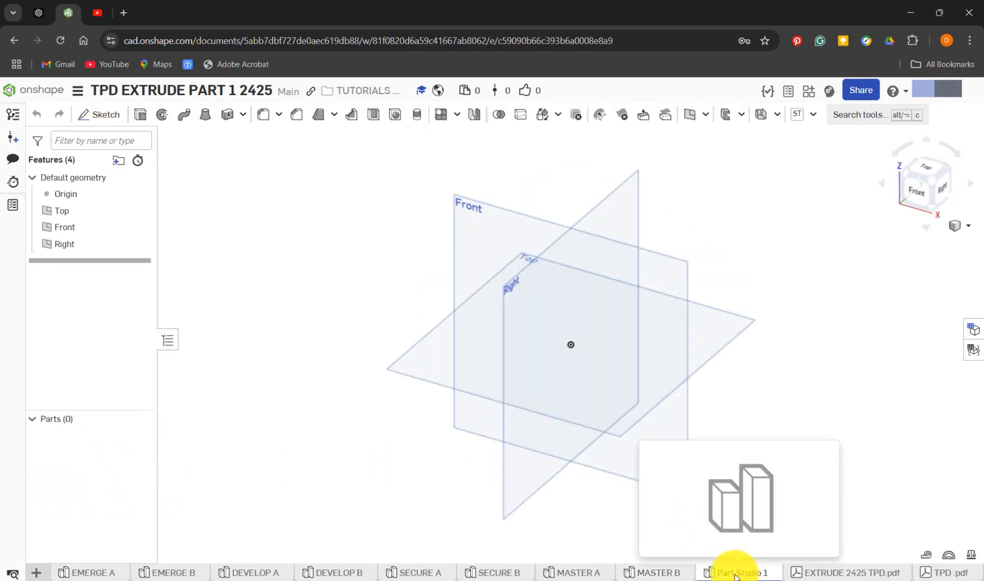
In MASTER B, roll the feature history back to just after Sketch 1
mouse_move(674, 575)
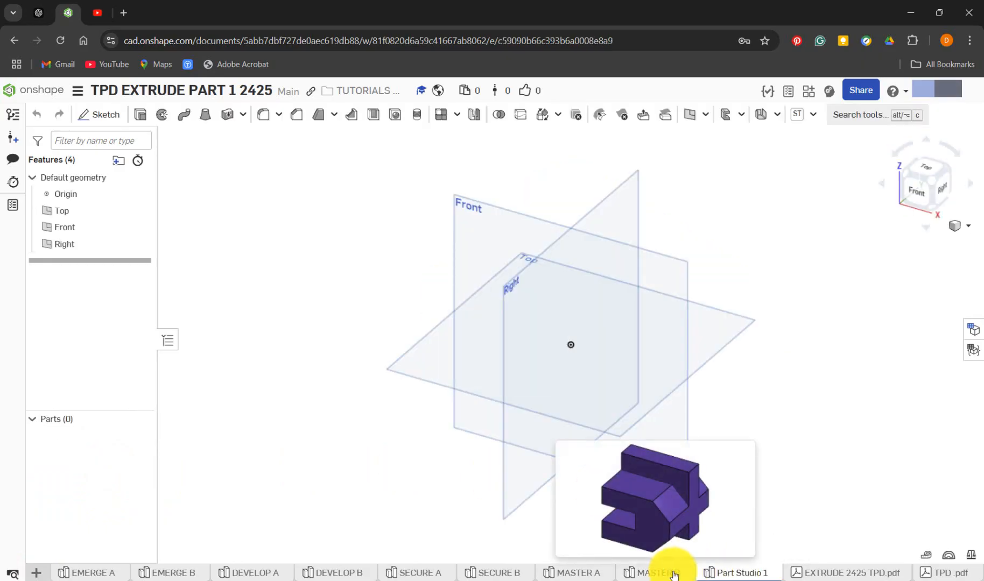
click(674, 575)
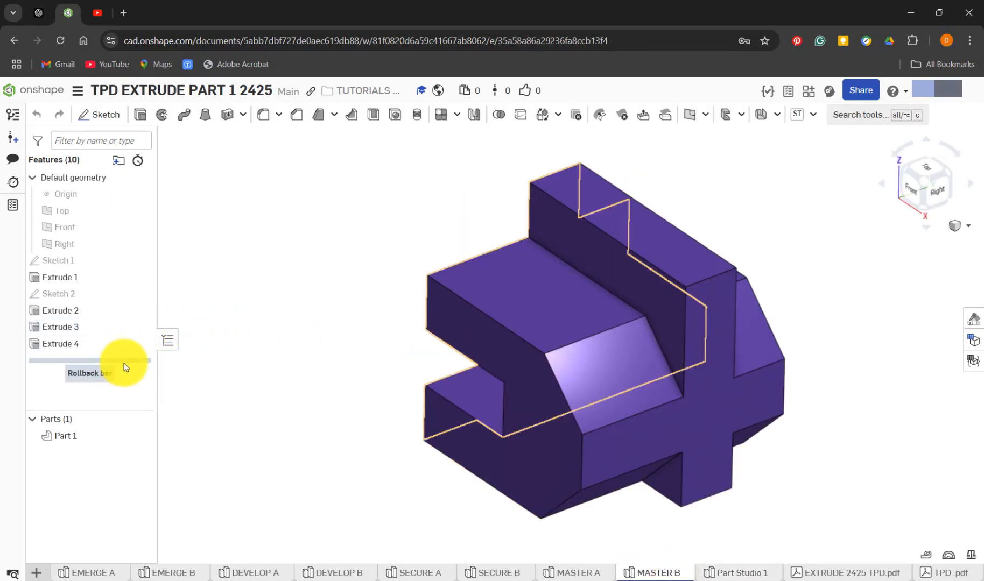
drag(125, 364, 118, 271)
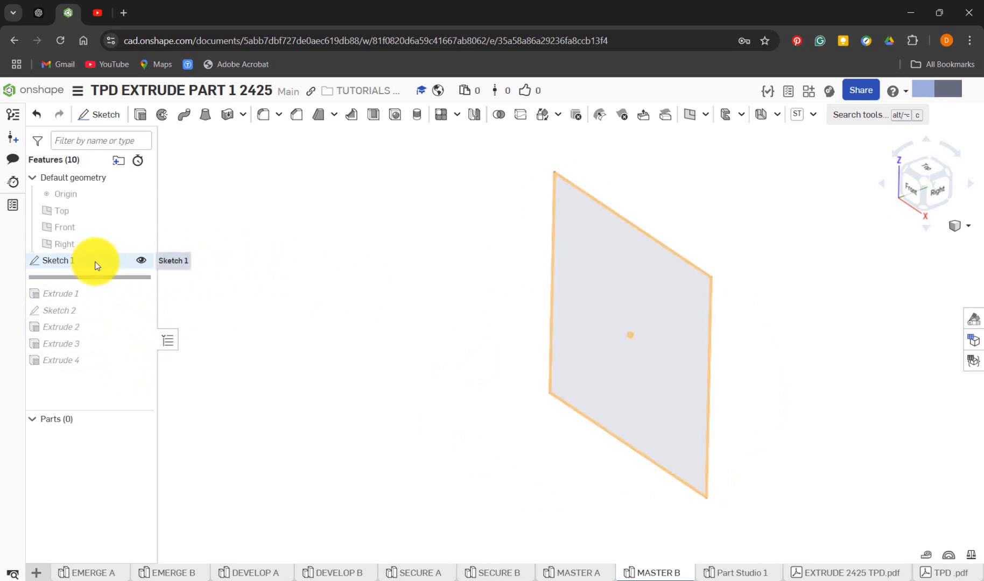
Show the Top, Right and Front planes in MASTER B to see which plane Sketch 1 lies on
click(137, 211)
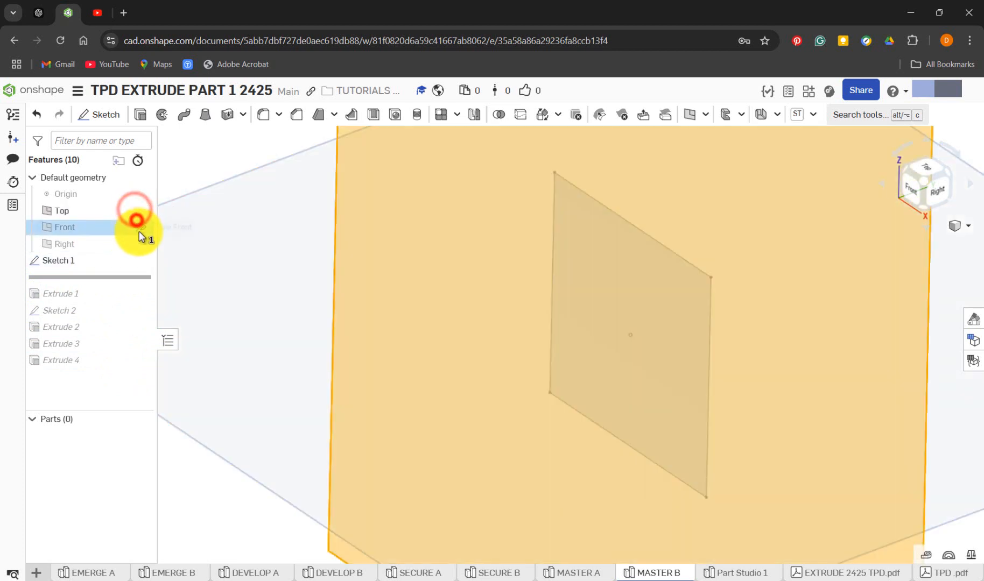
click(138, 244)
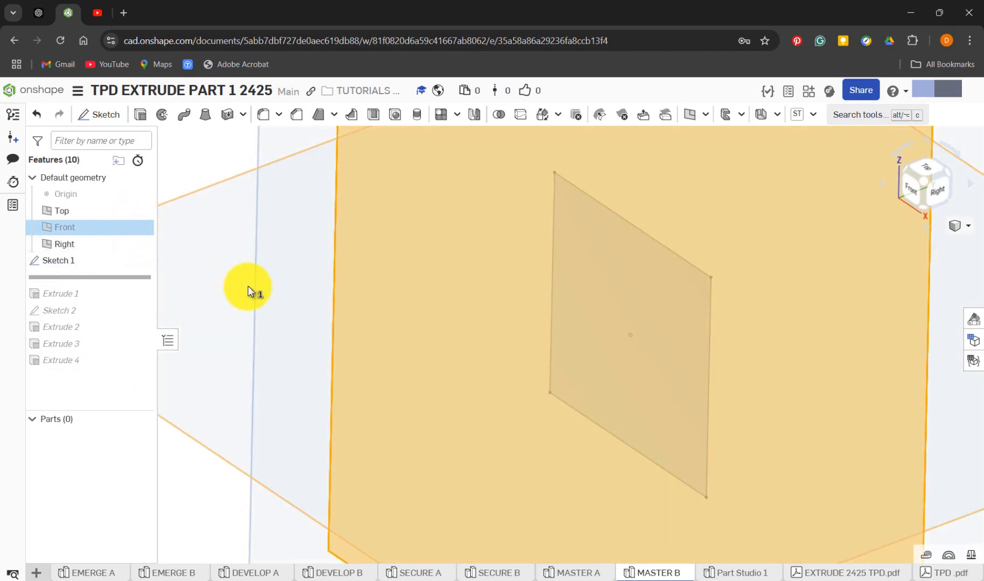
scroll(249, 291, down, 5)
click(647, 200)
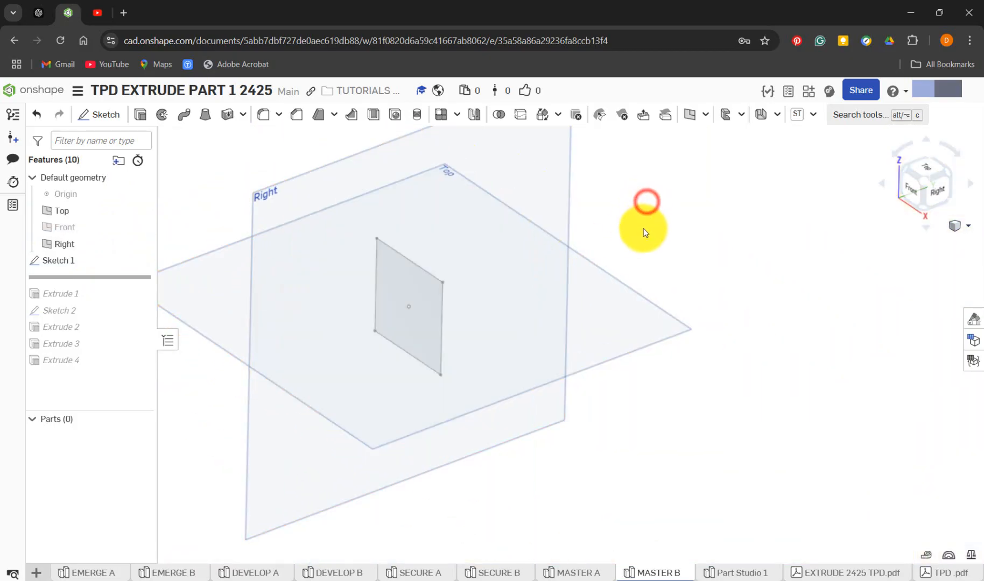
scroll(645, 231, down, 1)
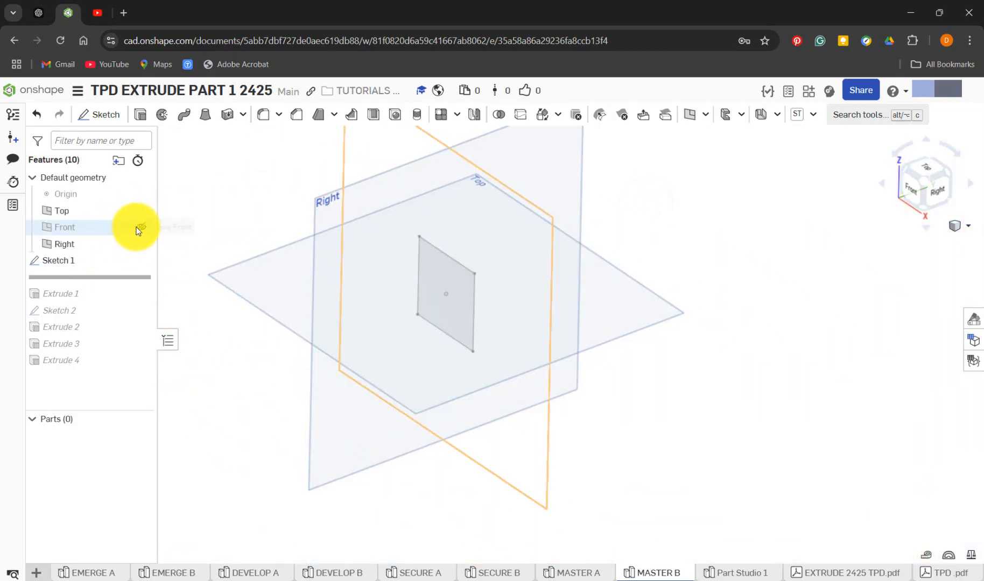
click(138, 229)
scroll(251, 189, down, 2)
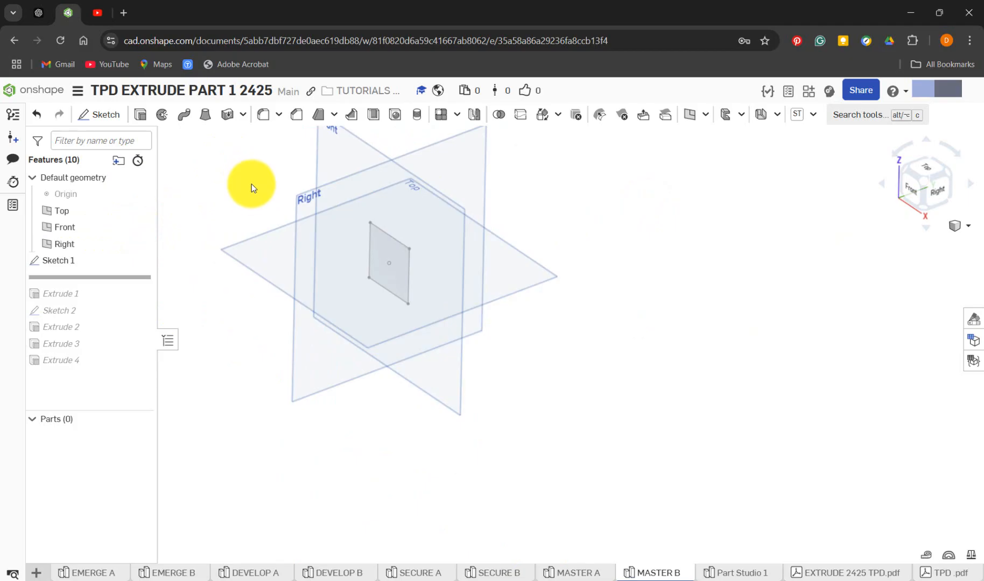
Open Sketch 1 of MASTER B and examine its plane and dimensions face-on
right_click(88, 266)
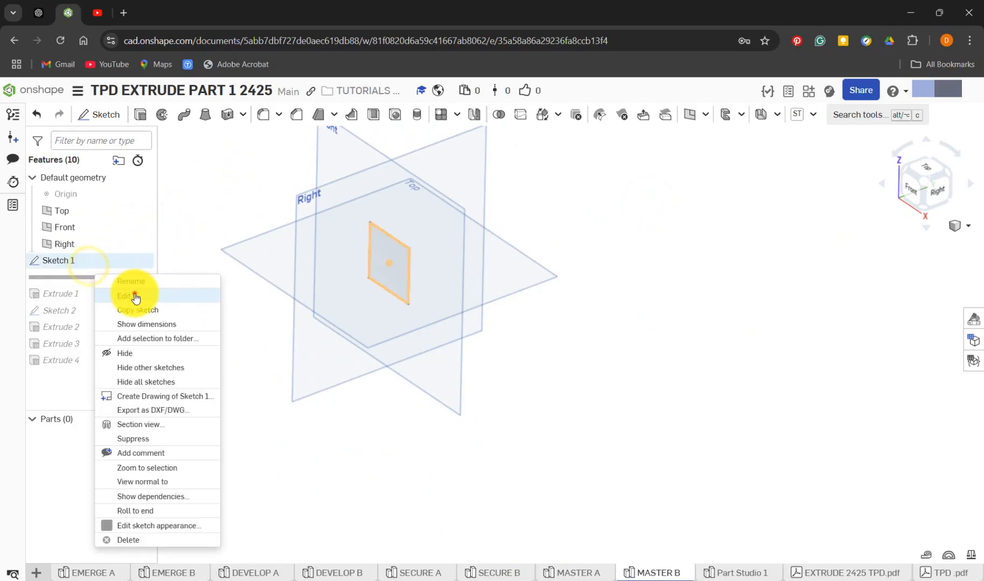
click(134, 293)
key(n)
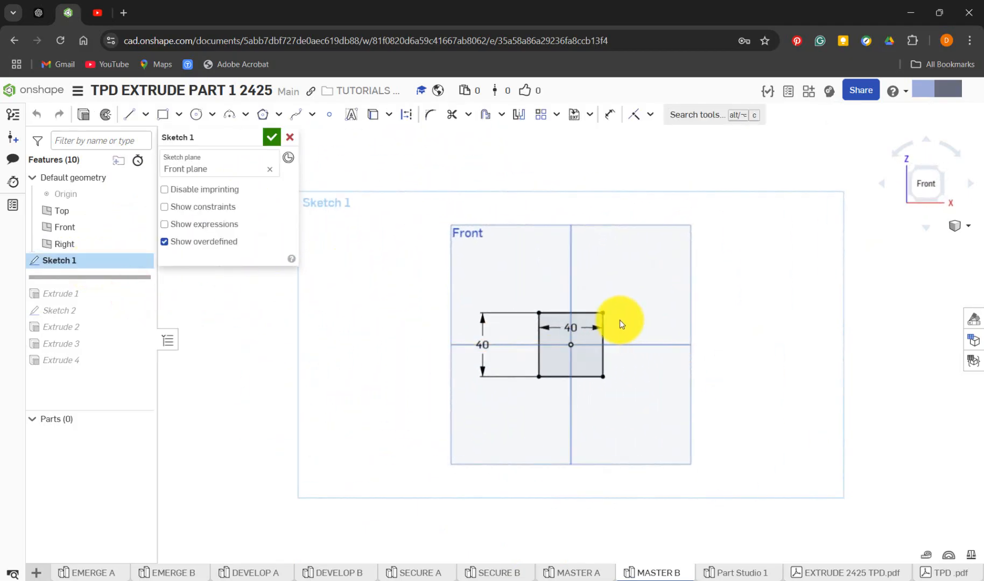
scroll(620, 345, up, 5)
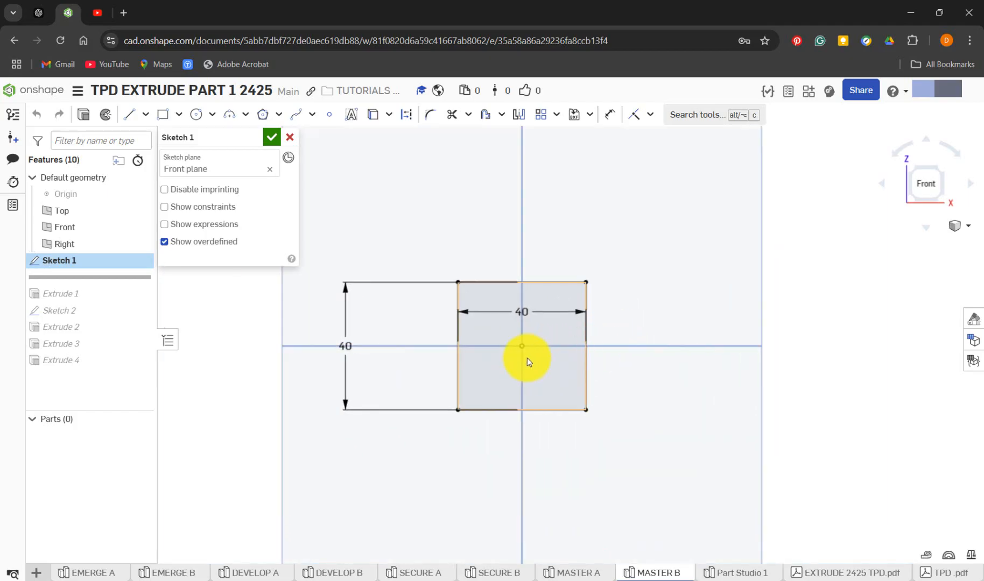
In Part Studio 1, sketch a center point rectangle about 79 by 67 mm on the Front plane, centred on the origin
click(722, 572)
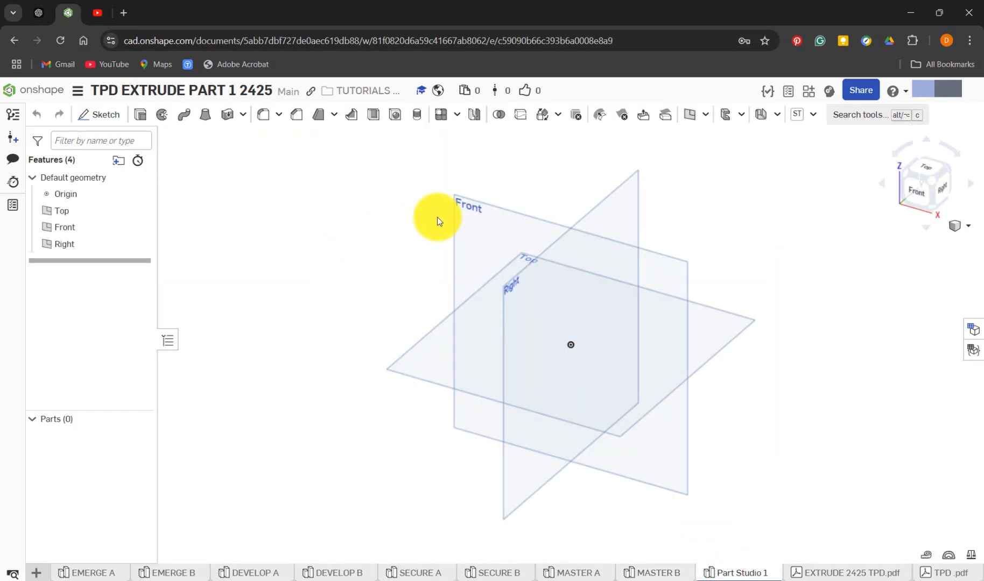
click(466, 217)
click(103, 114)
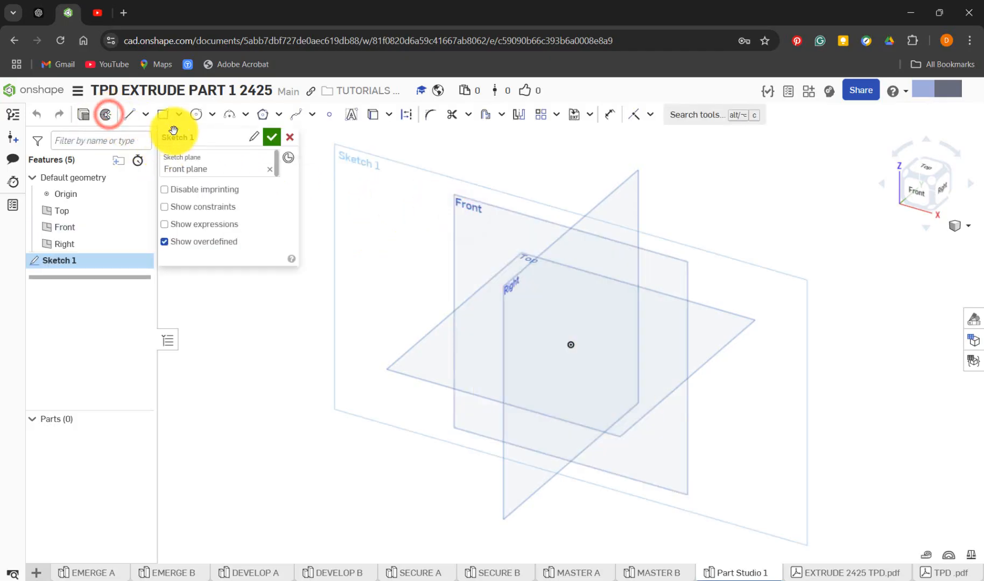
click(179, 115)
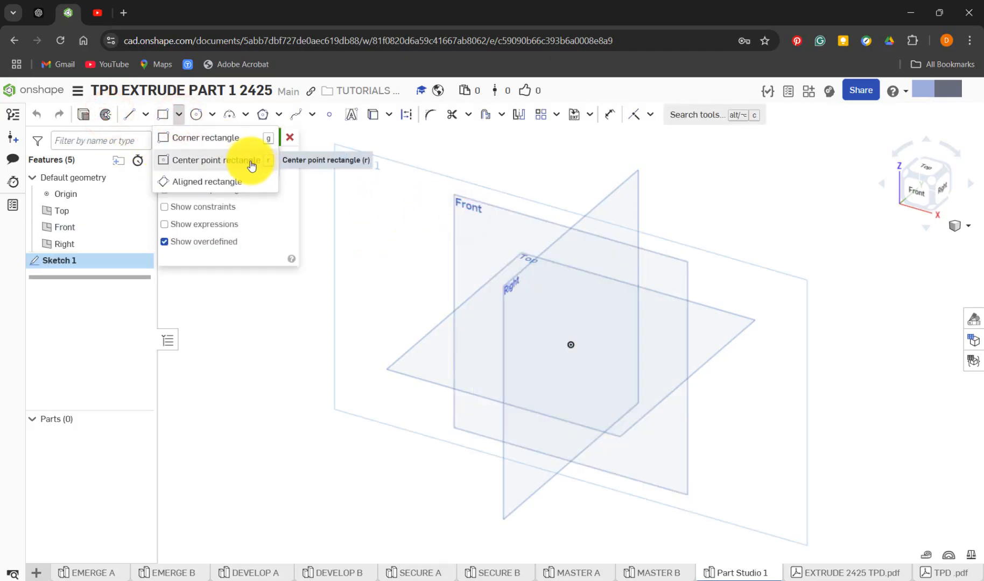
click(247, 164)
key(r)
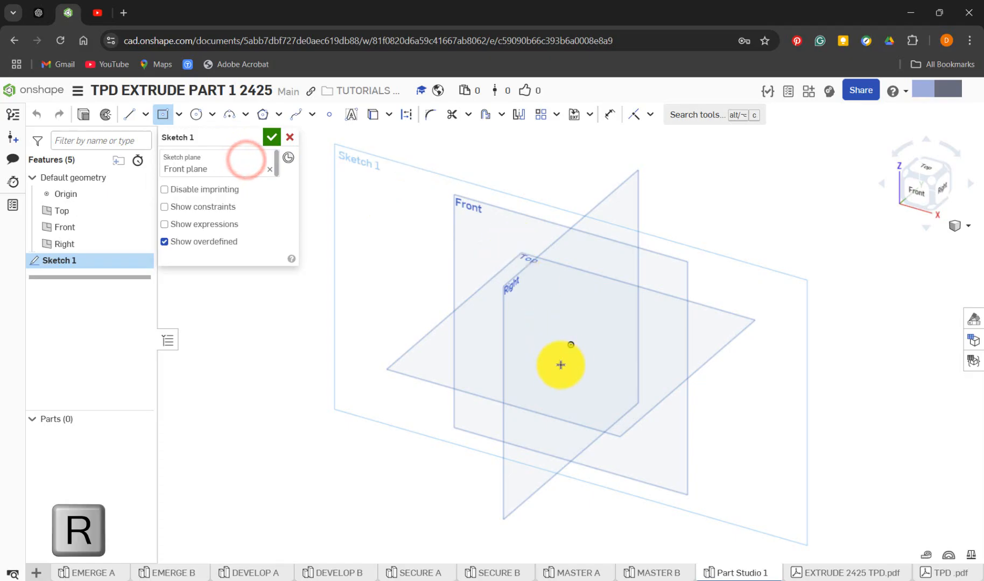
click(570, 345)
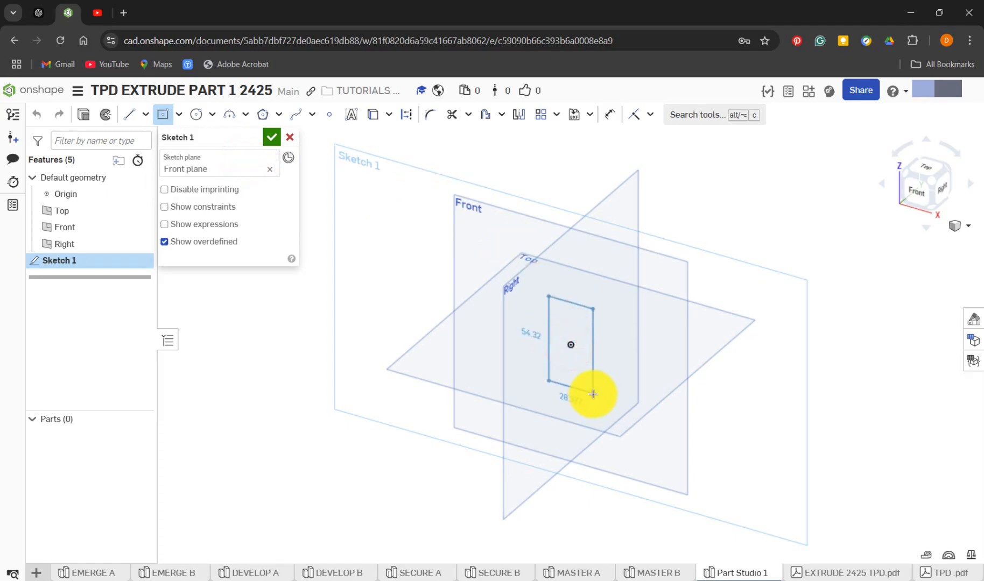
key(n)
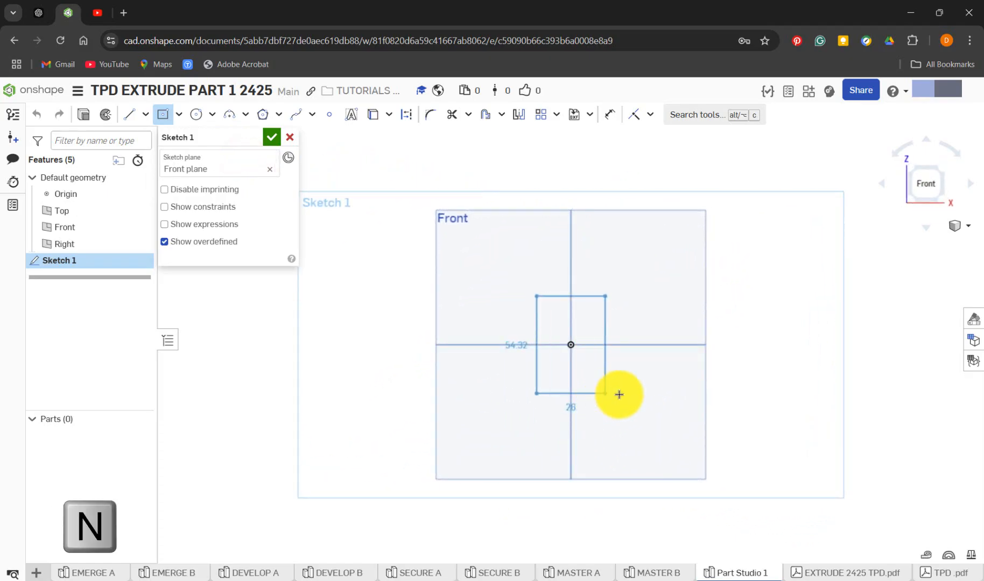
click(642, 406)
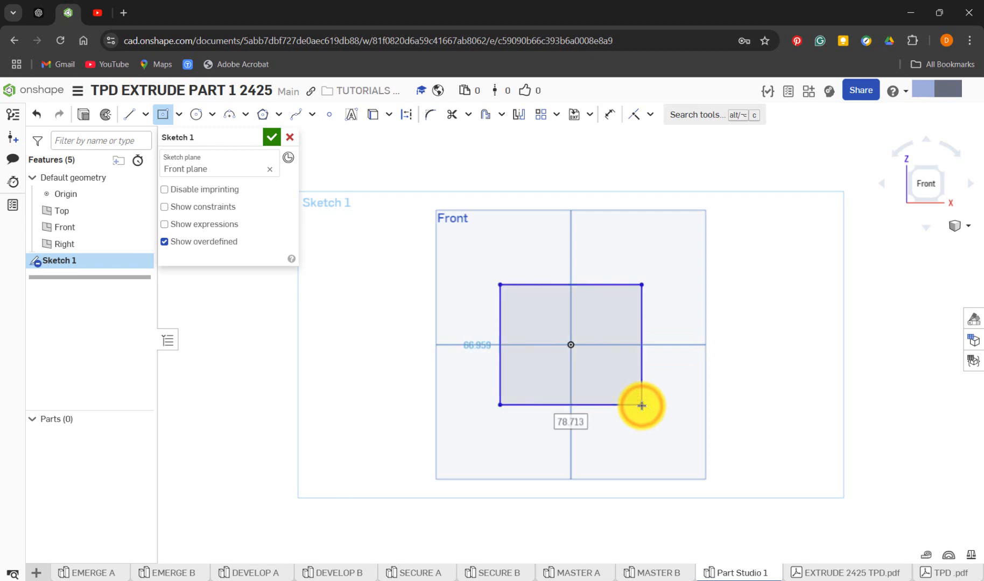
Set the rectangle's width and height to 40 mm each
text(40)
key(Return)
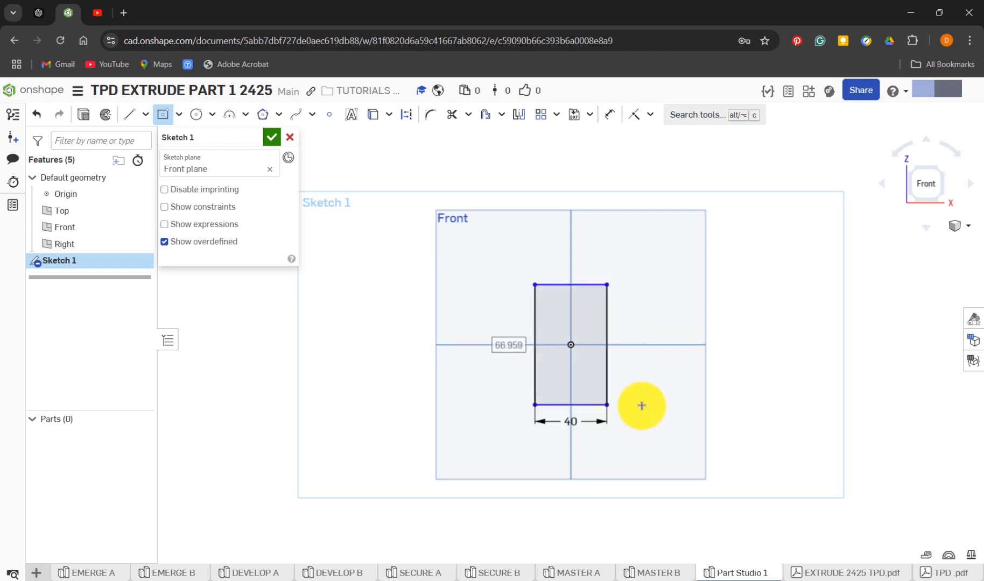
key(Return)
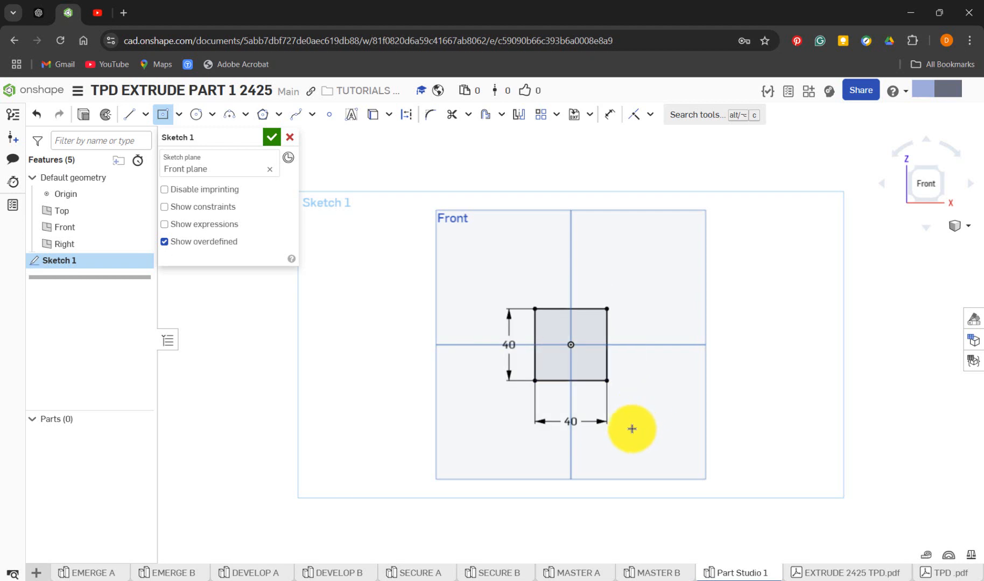
scroll(565, 439, up, 3)
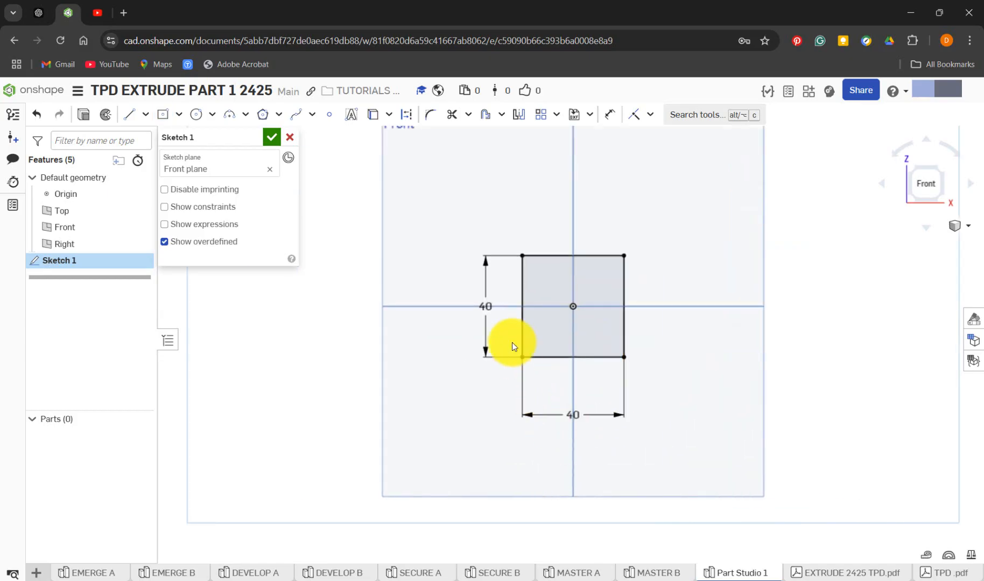
Change the square's vertical dimension to 45 mm as a trial, and restore it to 40 mm
key(Escape)
double_click(491, 308)
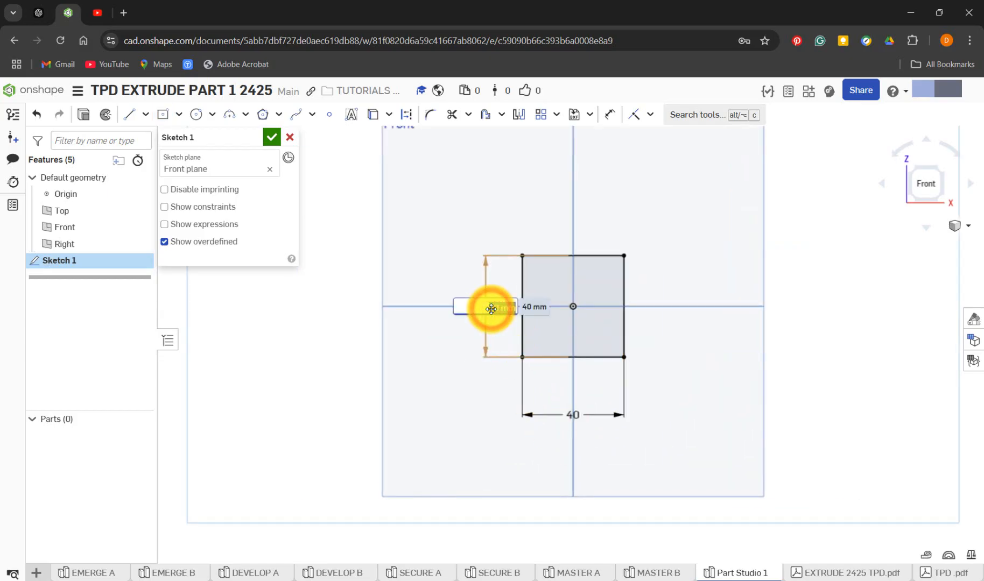
text(45)
key(Return)
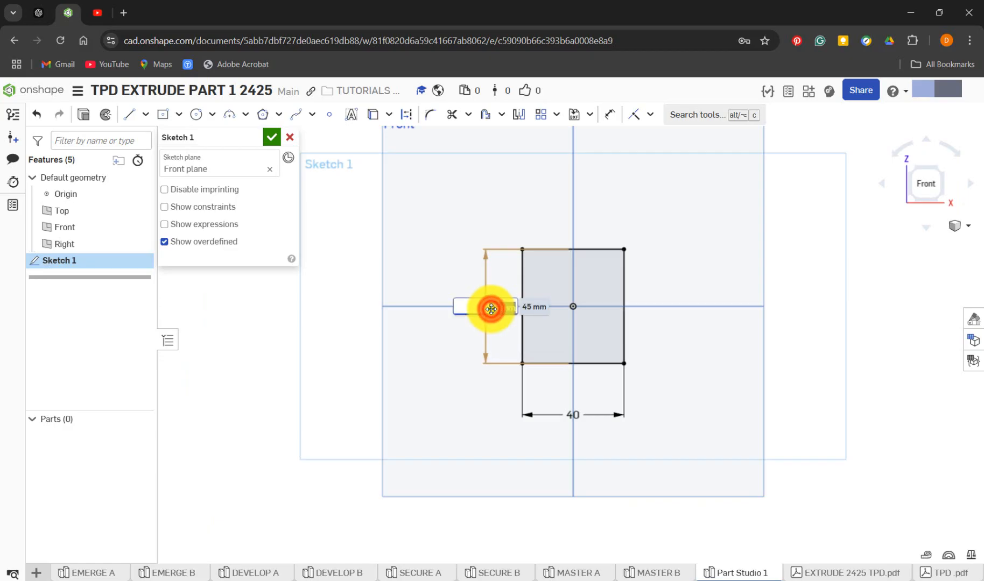
key(Return)
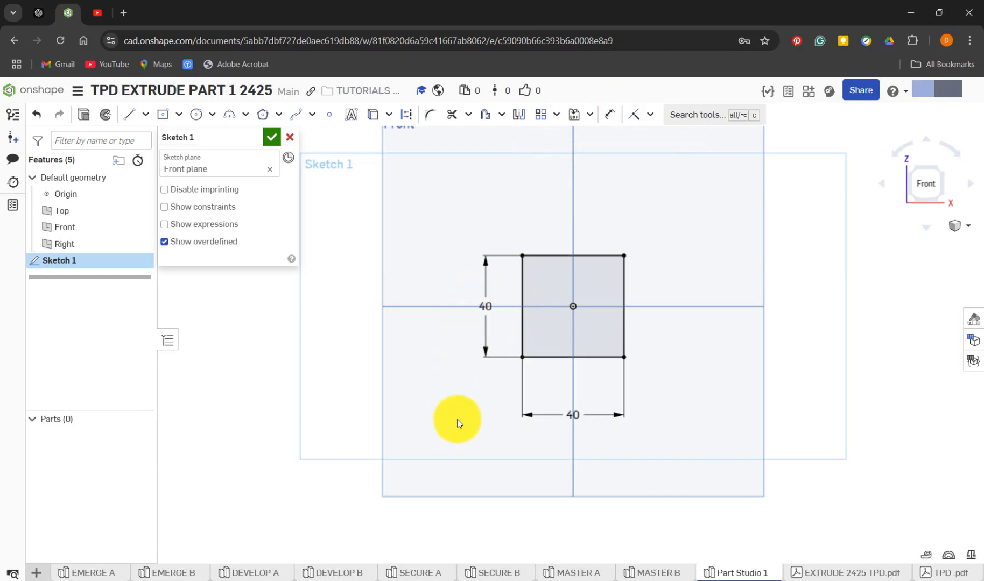
In MASTER B, close Sketch 1 and roll the feature history forward to just after Extrude 1, with the part in isometric view
click(665, 575)
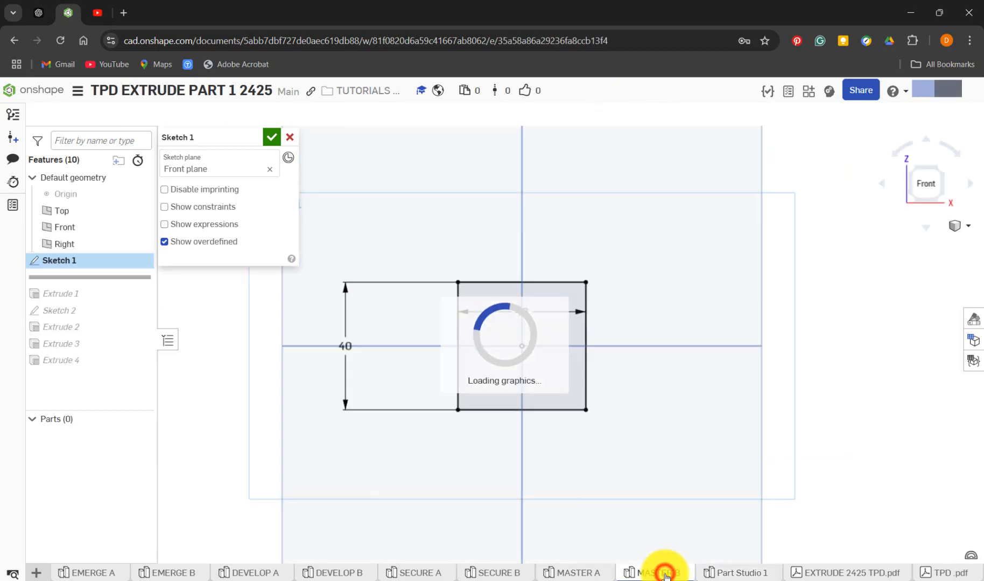
click(272, 137)
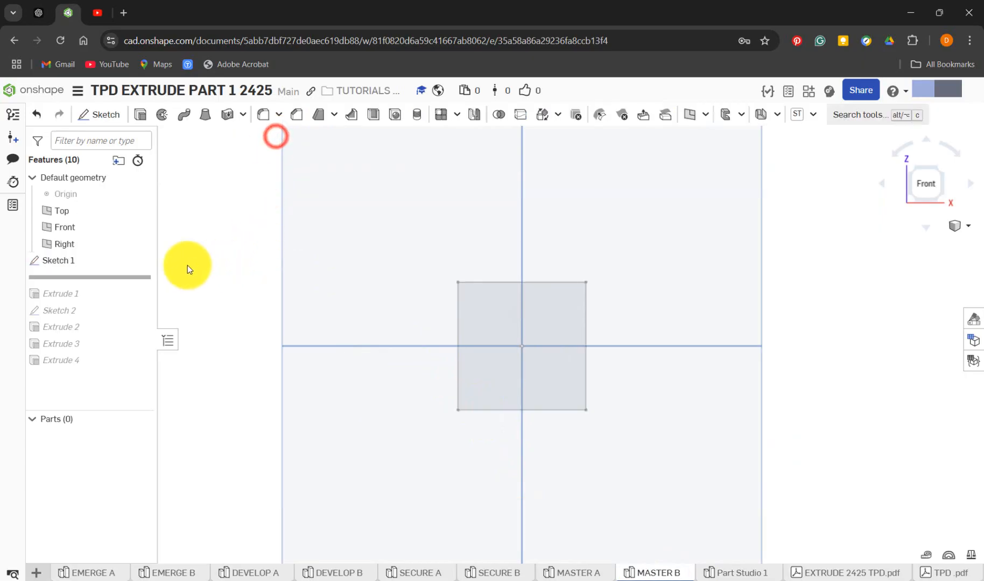
drag(141, 278, 154, 300)
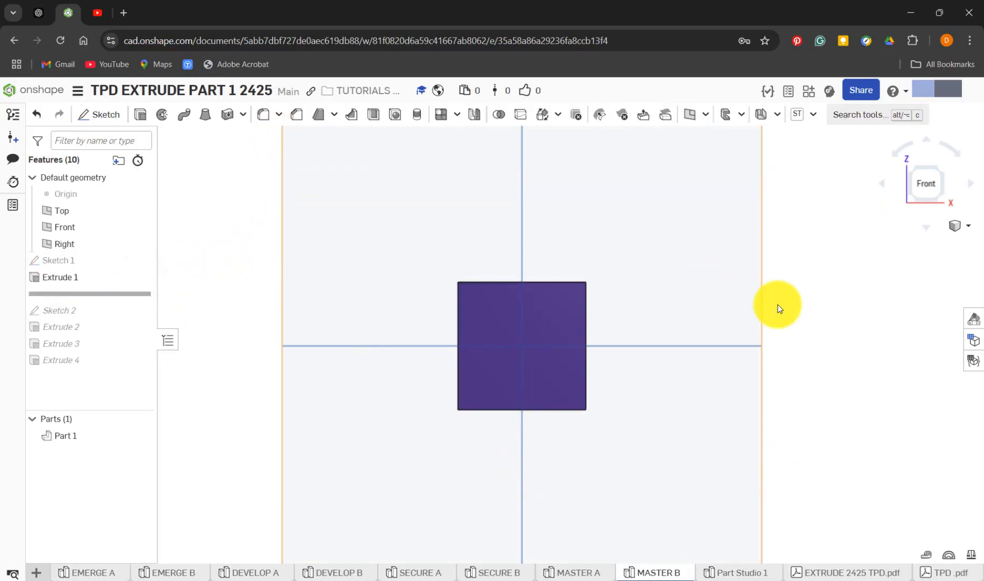
key(shift+7)
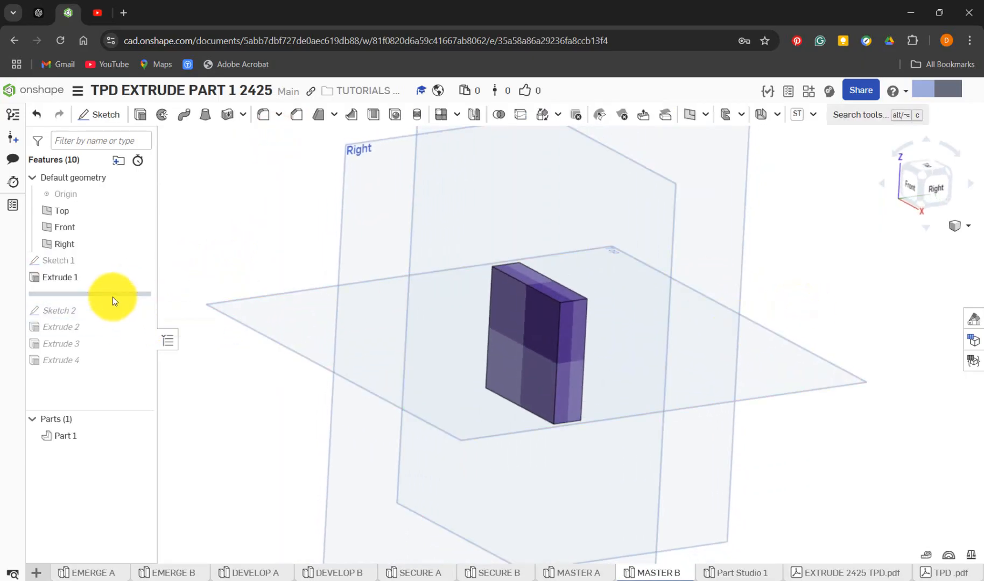
Open MASTER B's Extrude 1 and examine its depth, end type and Symmetric setting
right_click(87, 277)
click(136, 309)
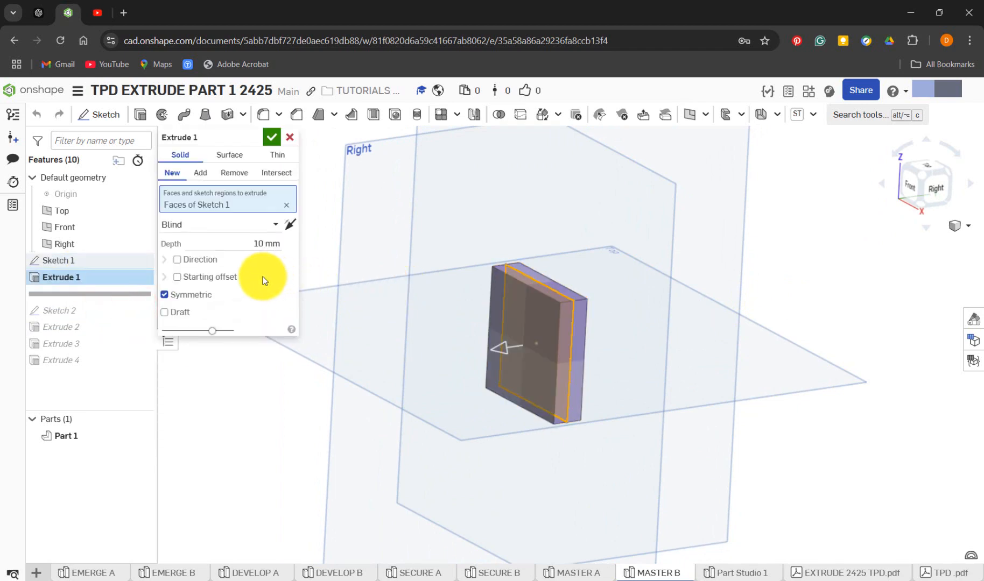
click(203, 300)
click(203, 300)
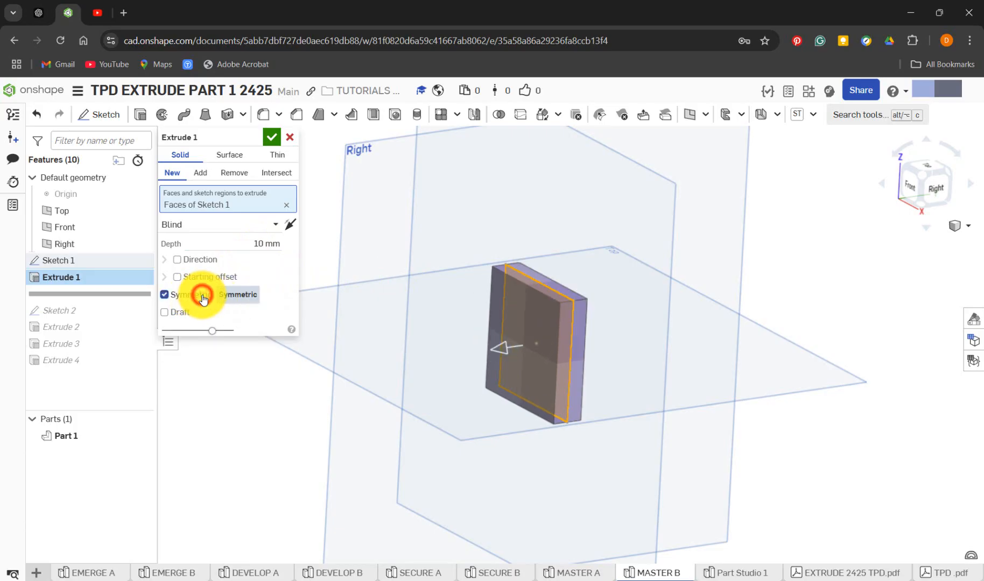
click(259, 242)
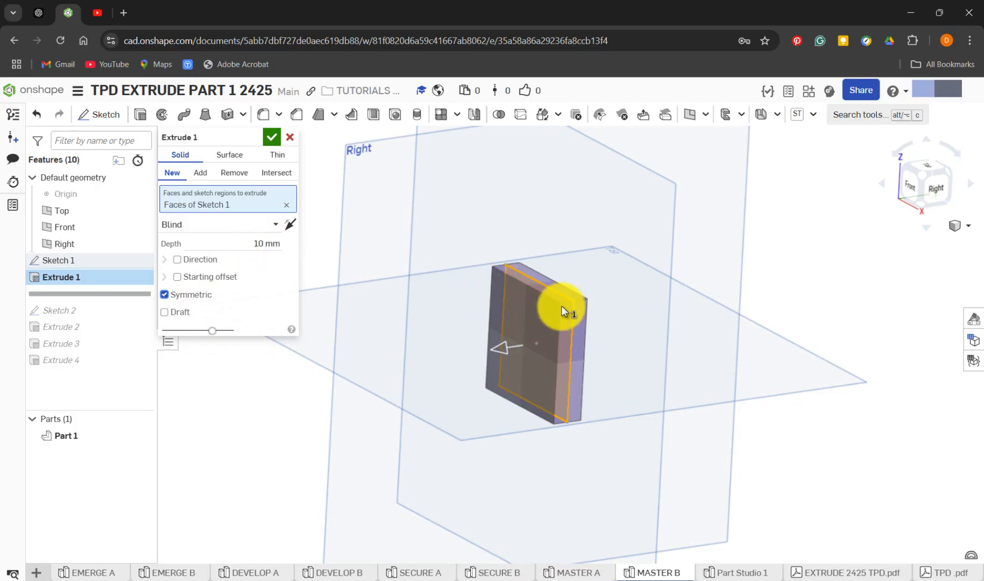
click(274, 143)
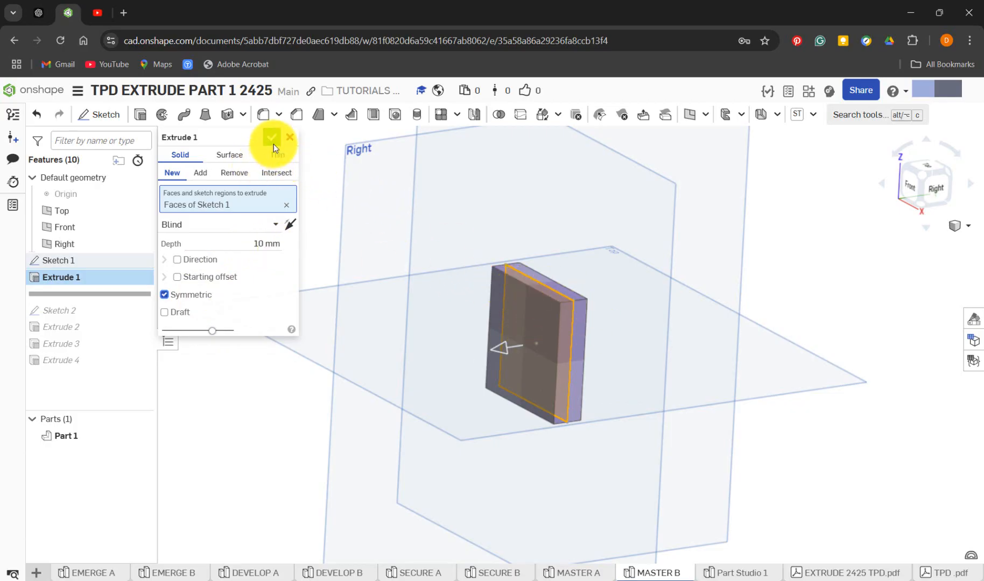
In Part Studio 1, extrude the Sketch 1 square as a new solid with a symmetric blind depth of 10 mm
click(719, 574)
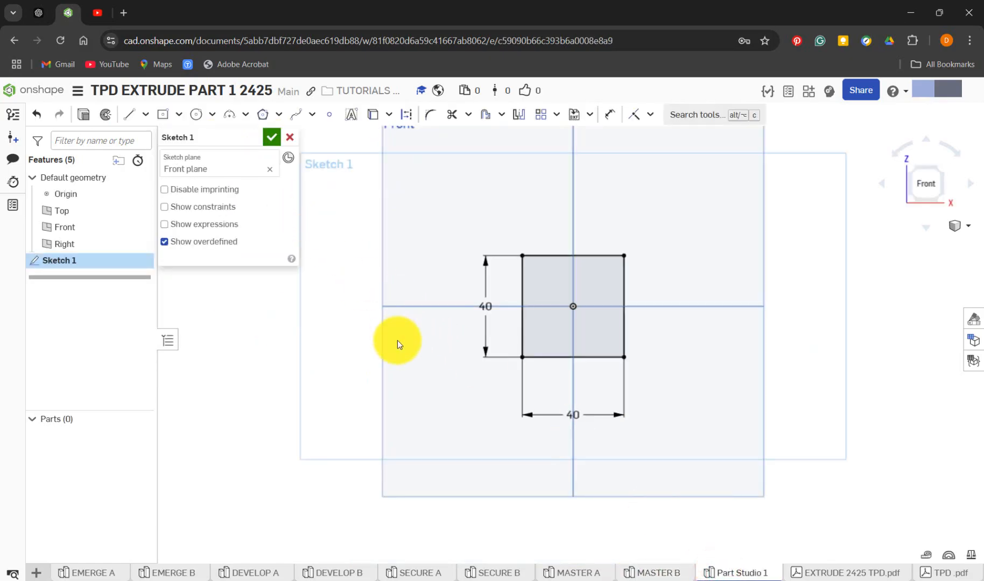
key(shift+e)
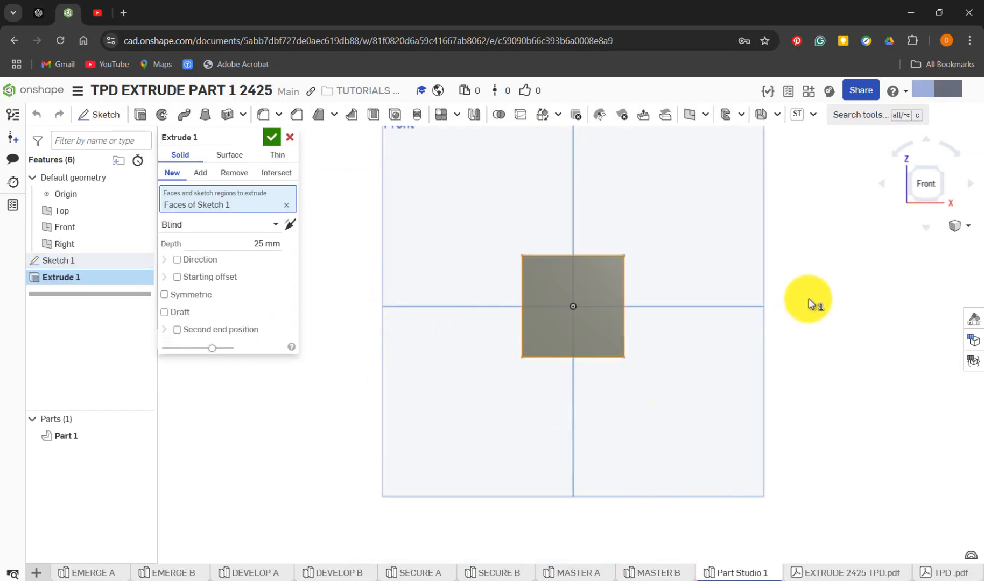
right_drag(788, 306, 738, 327)
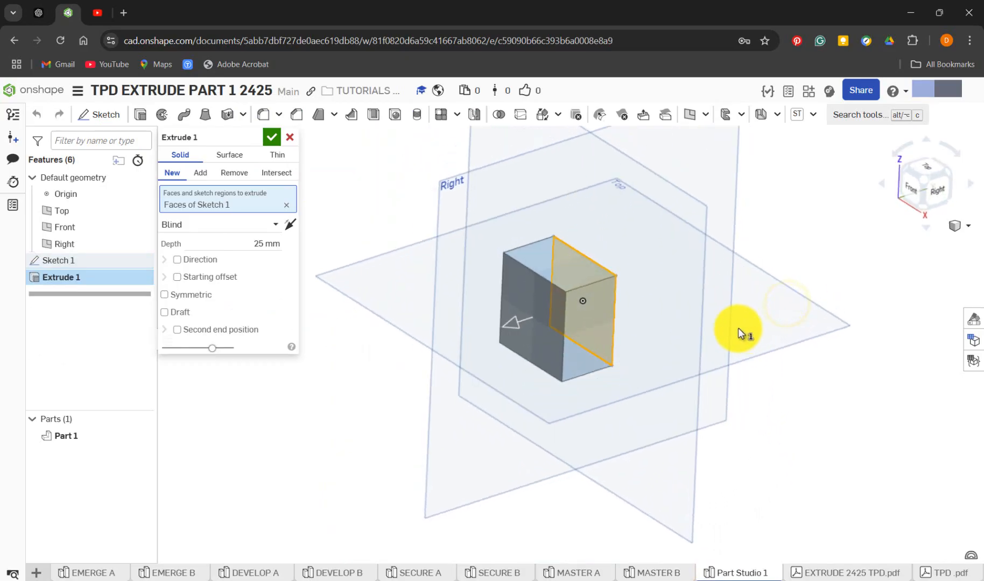
click(259, 242)
key(BackSpace)
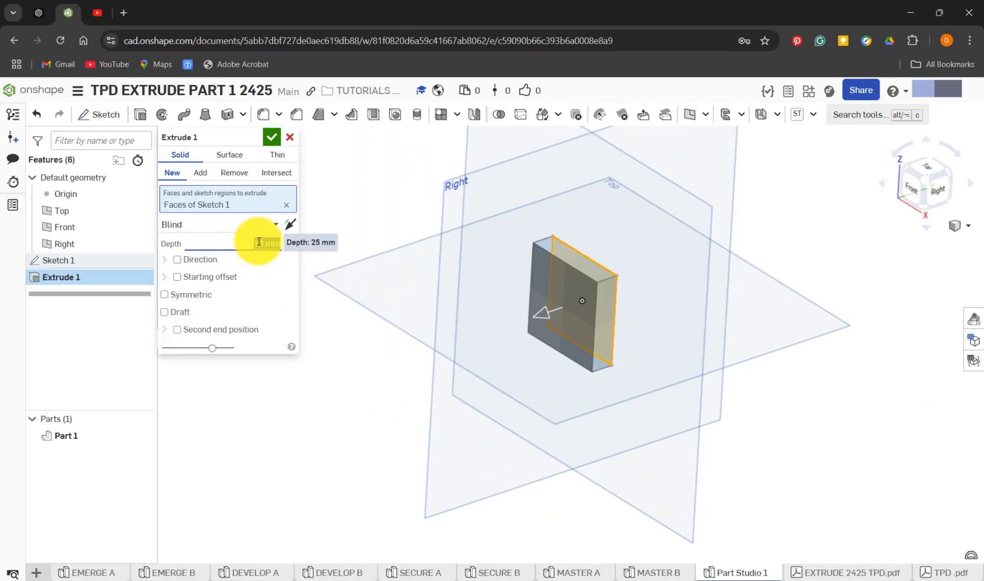
click(294, 228)
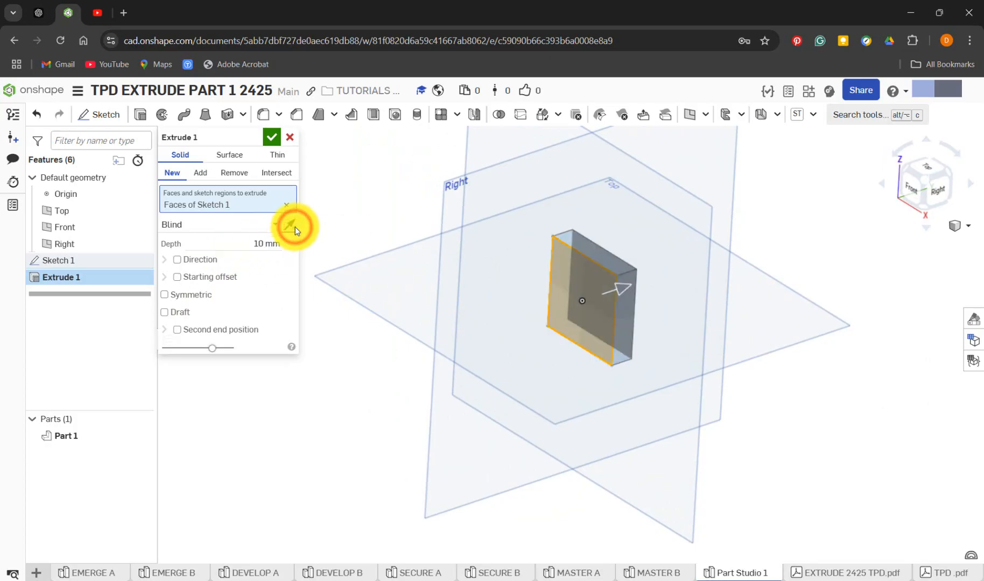
click(199, 302)
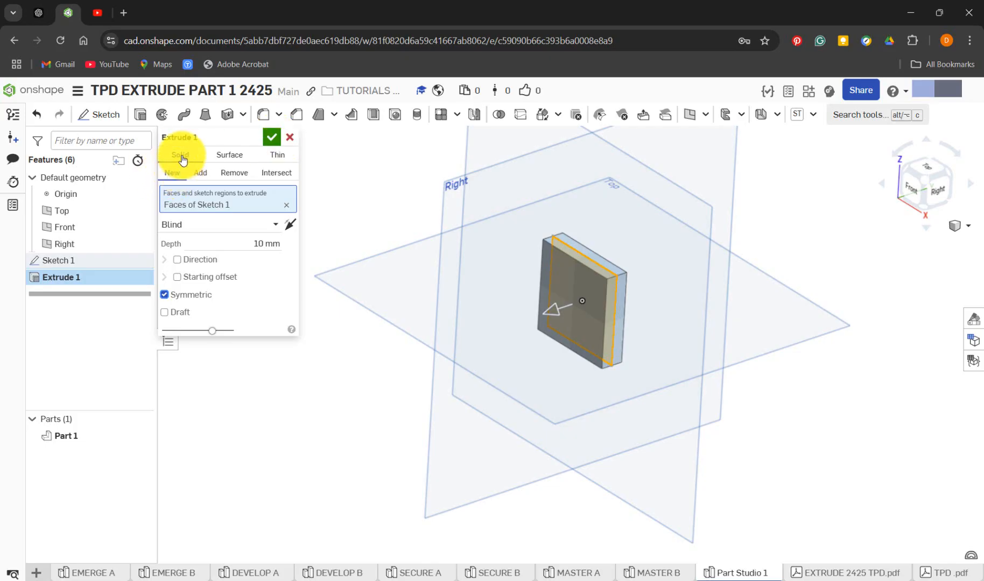
click(269, 140)
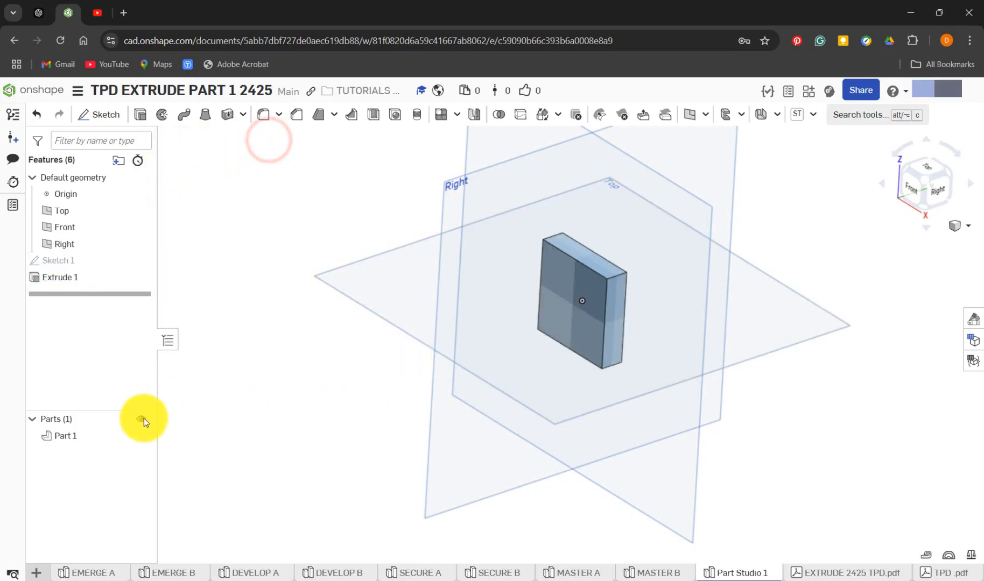
In MASTER B, roll the feature history forward to just after Sketch 2 and look at the part from its right side
click(662, 573)
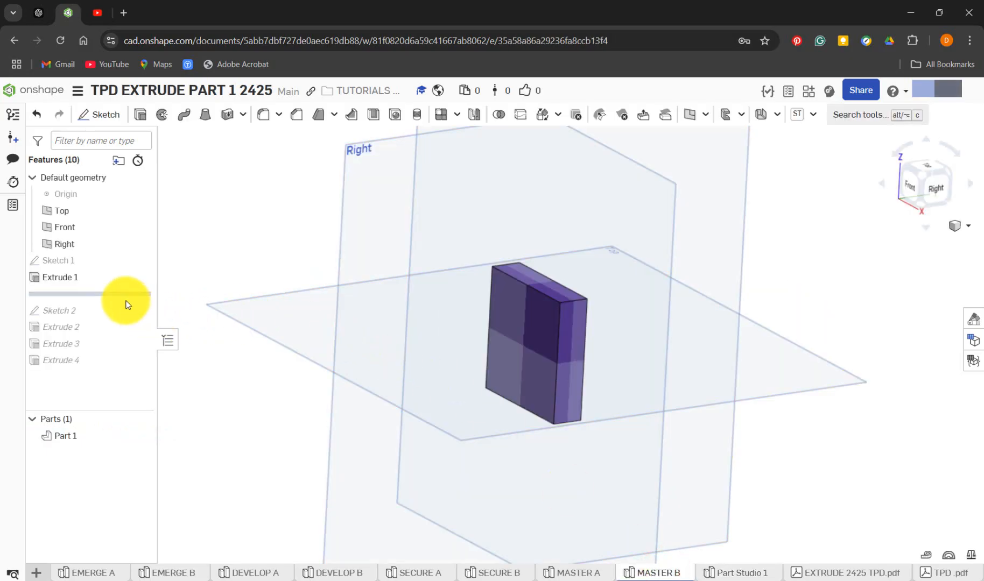
drag(125, 298, 130, 313)
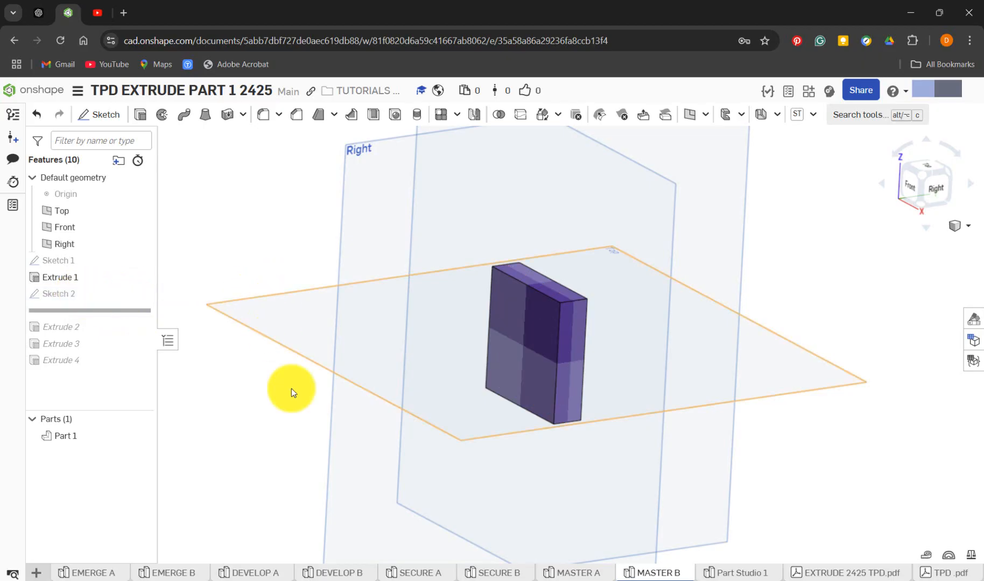
middle_drag(304, 398, 278, 399)
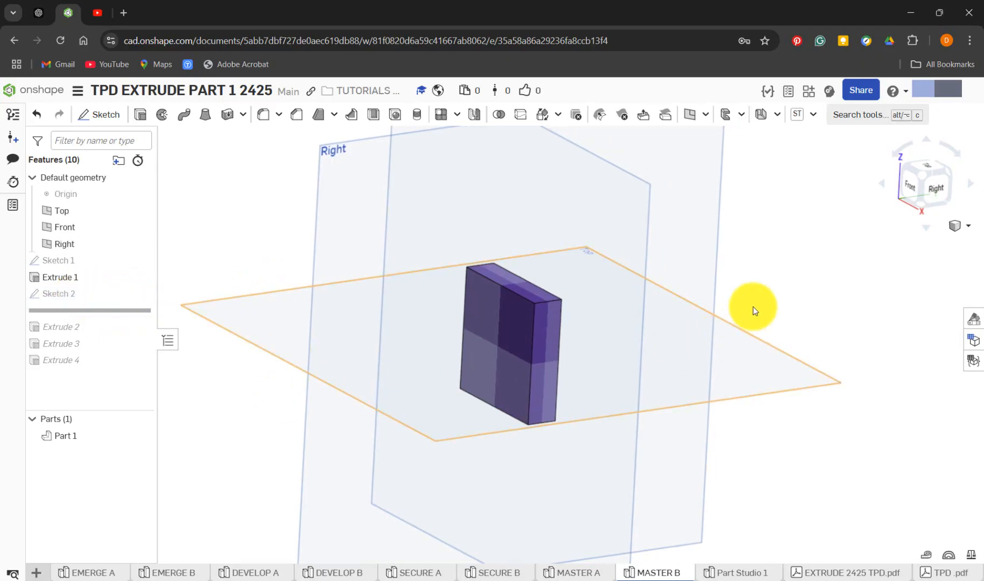
right_drag(755, 299, 728, 297)
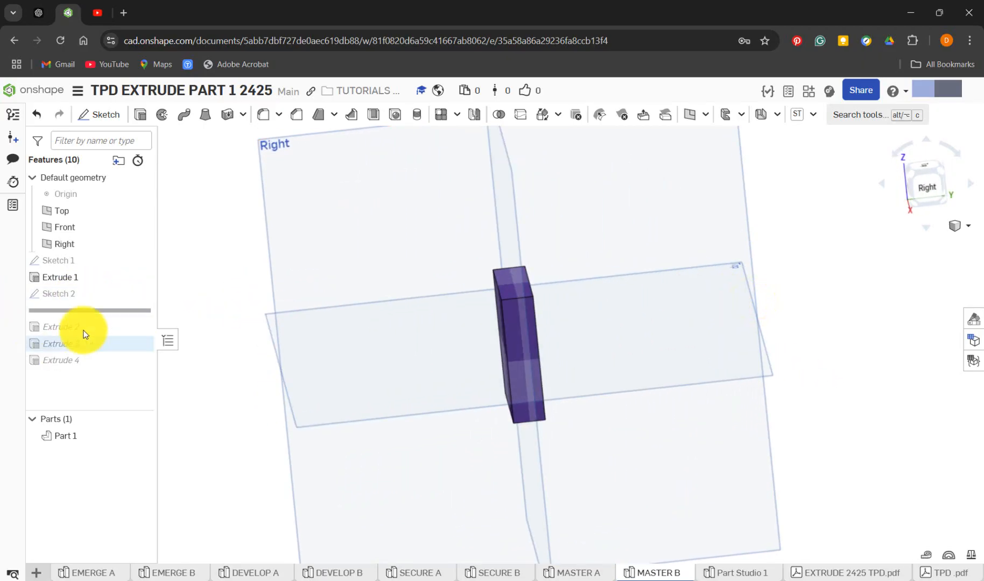
Open MASTER B's Sketch 2 for editing and view it upright and straight on from the front
right_click(82, 294)
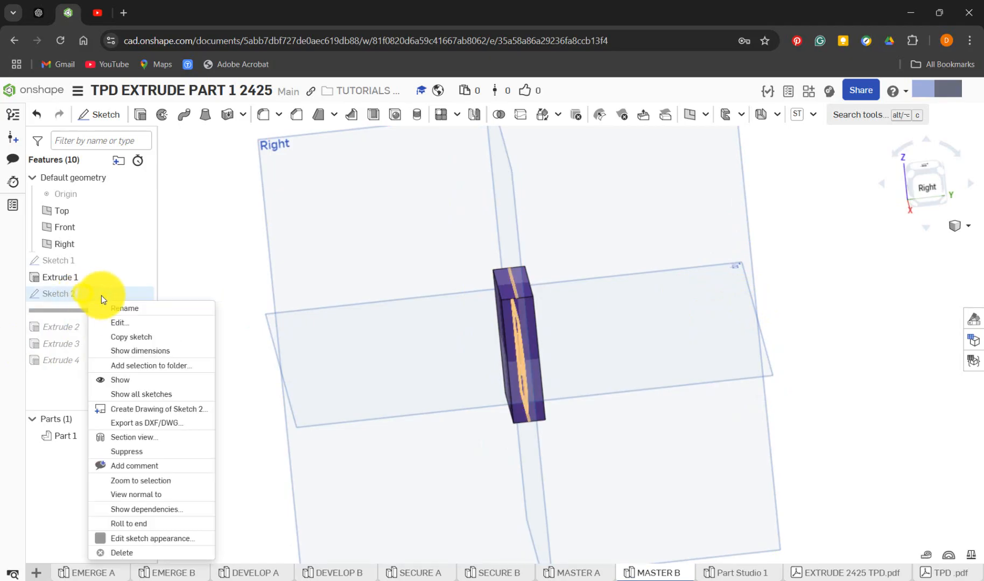
click(135, 327)
key(n)
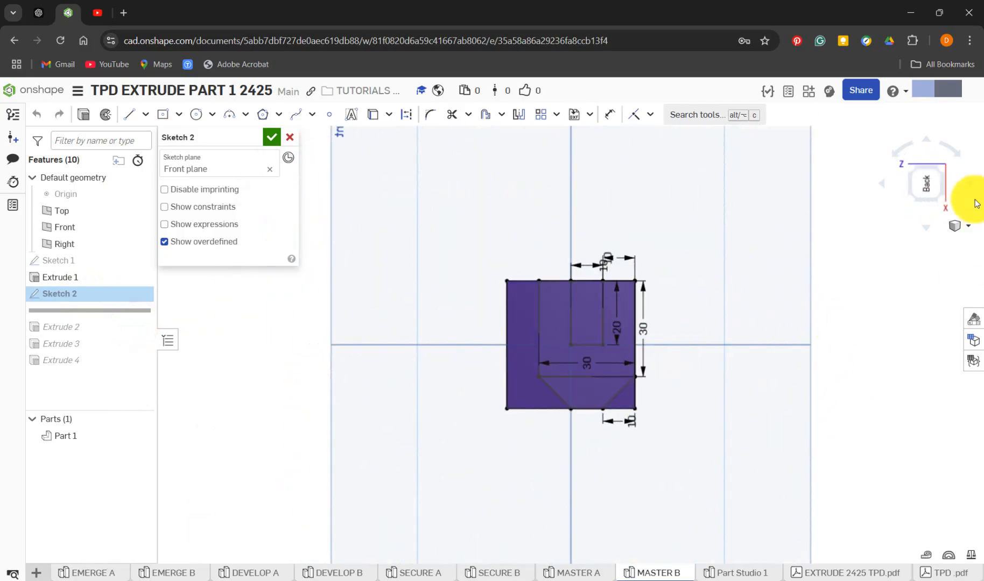
click(958, 155)
click(958, 154)
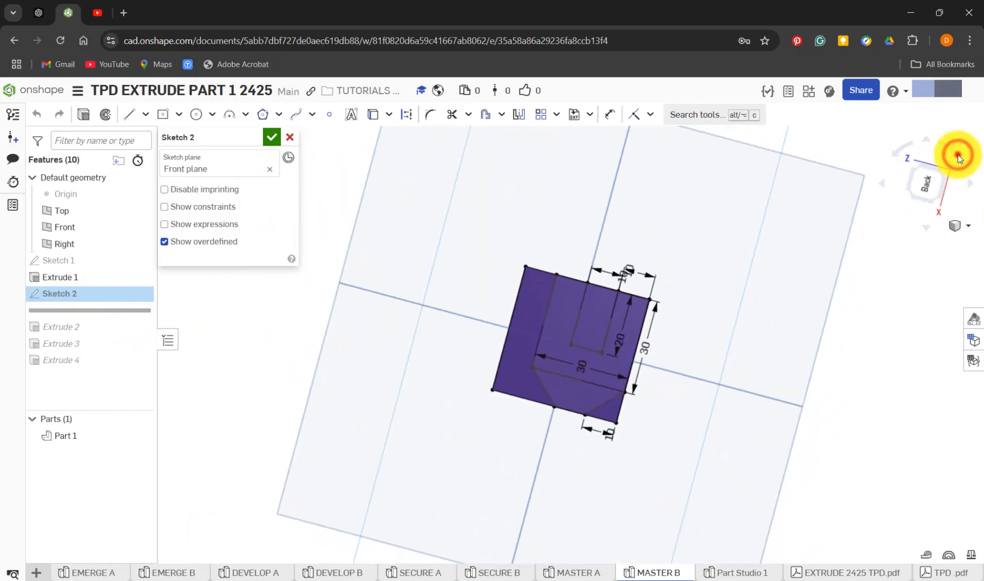
click(958, 154)
click(958, 154)
click(958, 155)
click(957, 154)
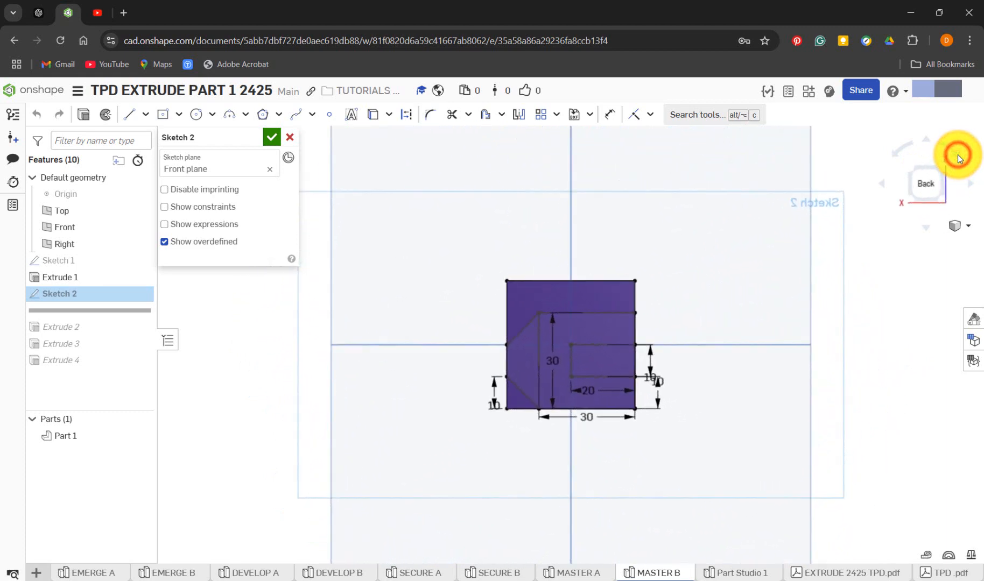
click(884, 186)
click(884, 186)
click(884, 186)
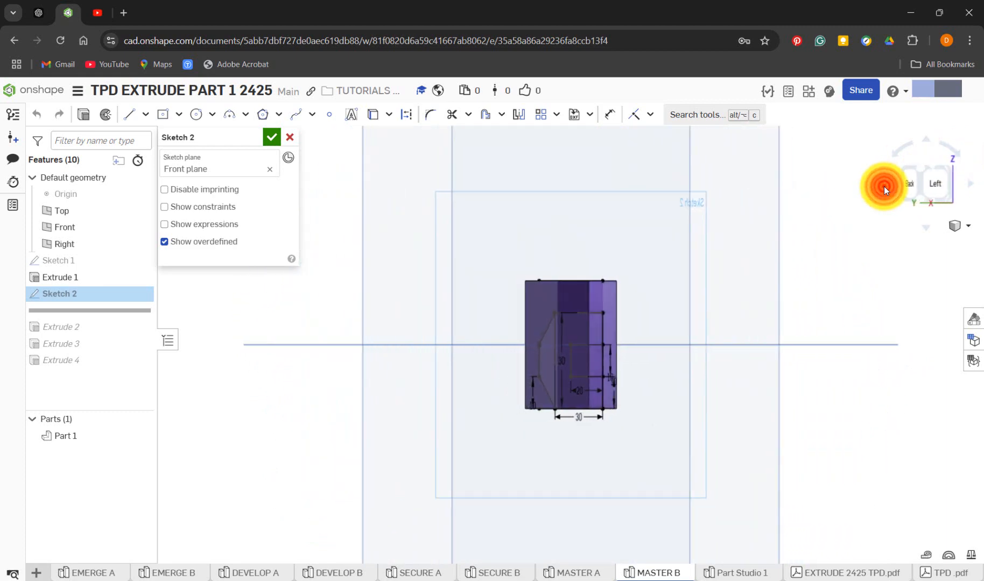
click(884, 186)
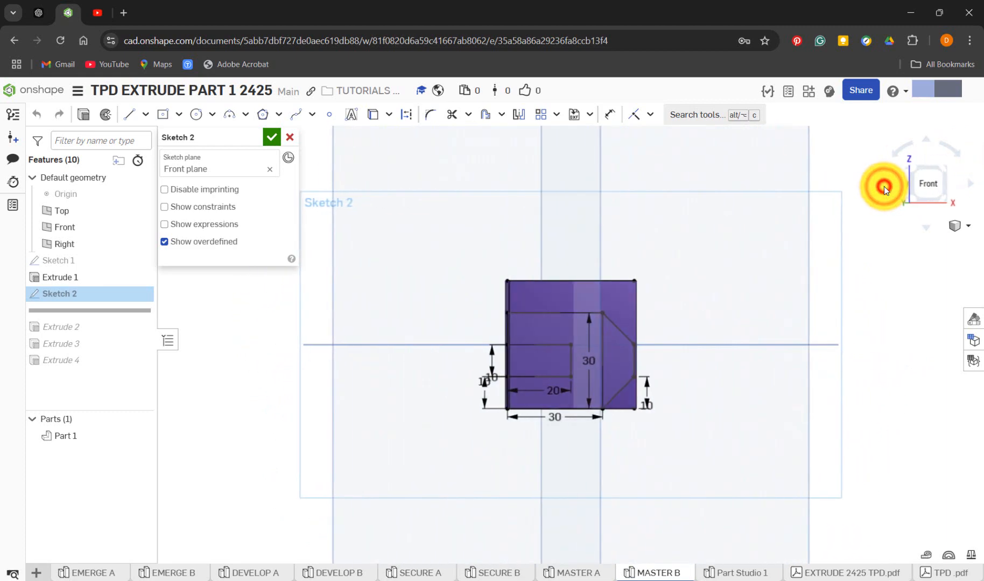
scroll(640, 409, down, 3)
scroll(640, 408, up, 5)
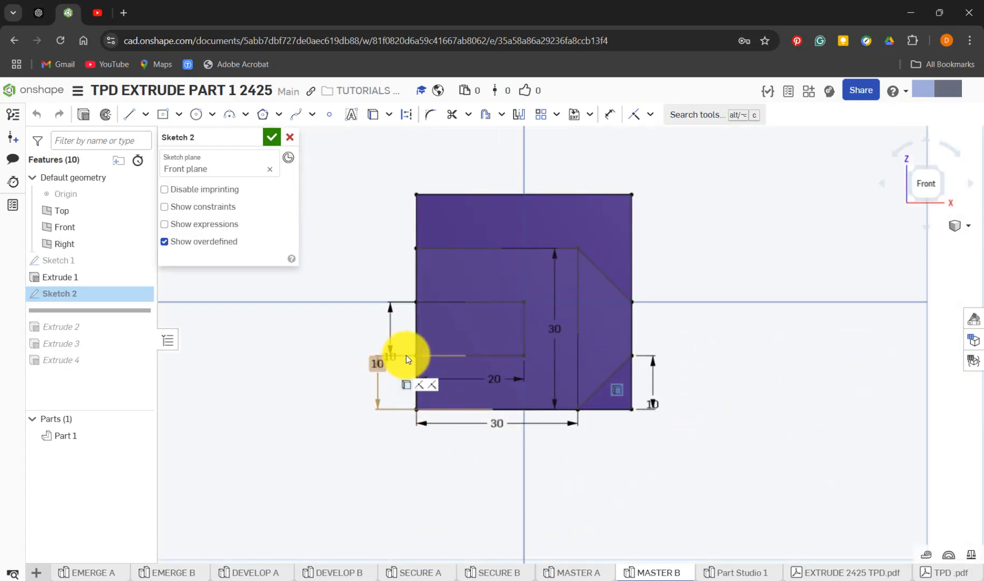
Move the crowded dimensions of MASTER B's Sketch 2 clear of the part outline and examine the sketch layout from the front
drag(390, 359, 358, 337)
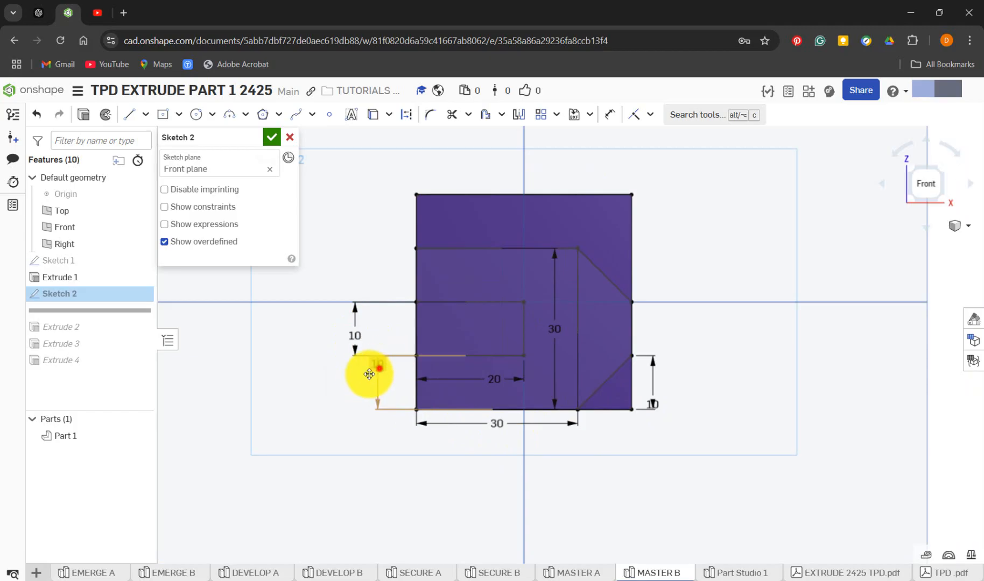
click(353, 386)
drag(503, 429, 502, 451)
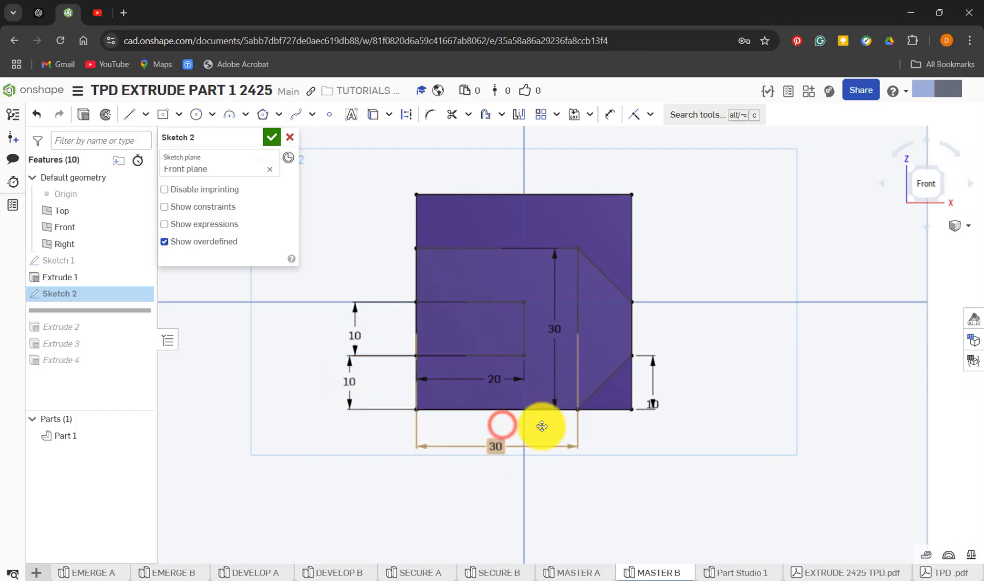
drag(652, 403, 670, 384)
drag(555, 329, 709, 334)
mouse_move(785, 356)
right_down()
mouse_move(742, 358)
mouse_move(729, 370)
right_up()
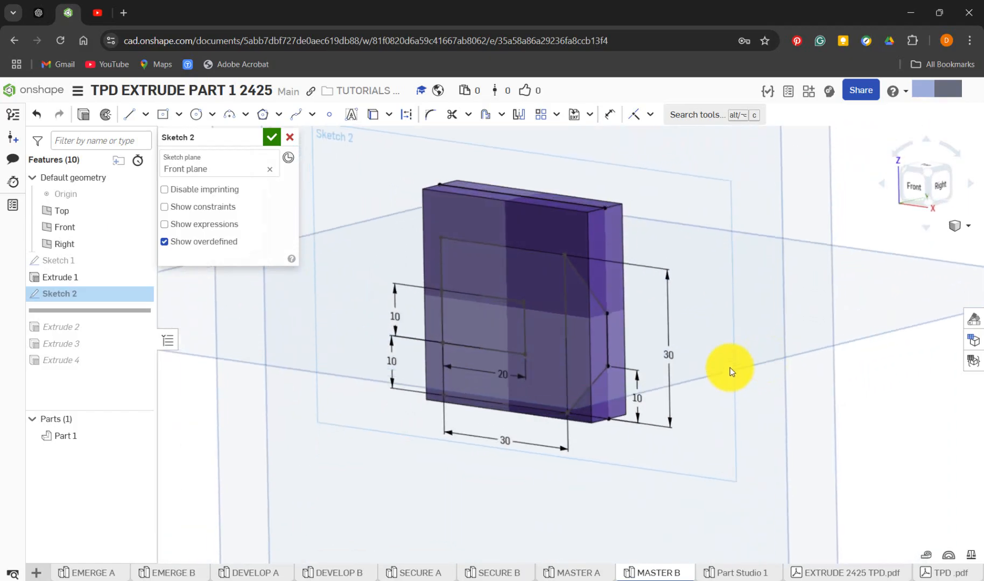
click(916, 188)
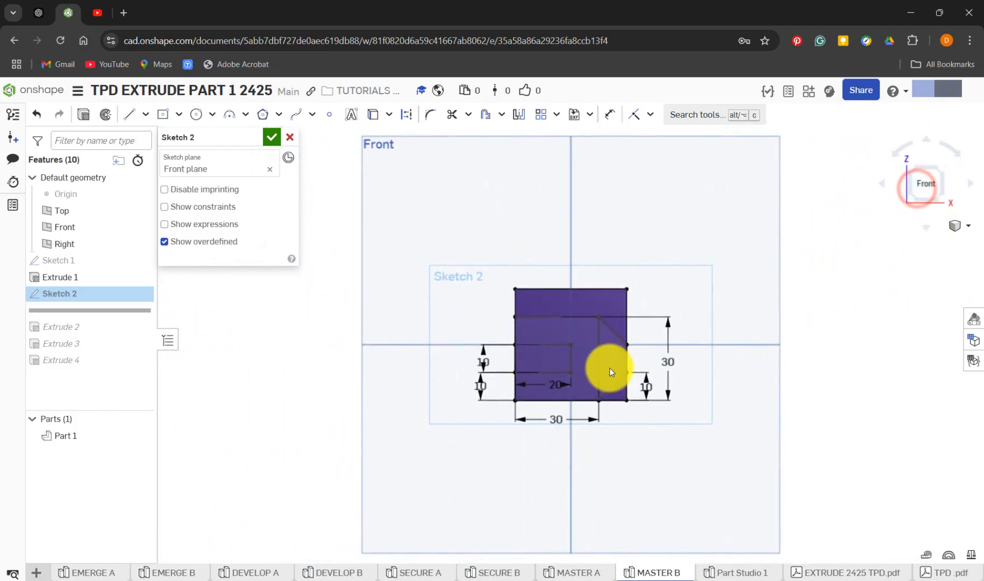
scroll(592, 401, up, 2)
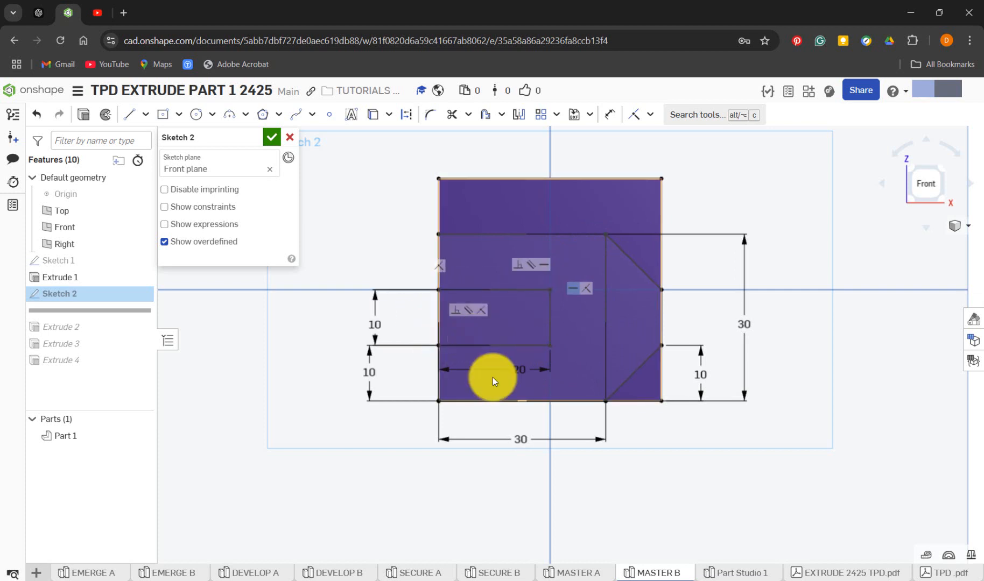
In Part Studio 1, start a new sketch on the Front plane and view it straight on
click(725, 573)
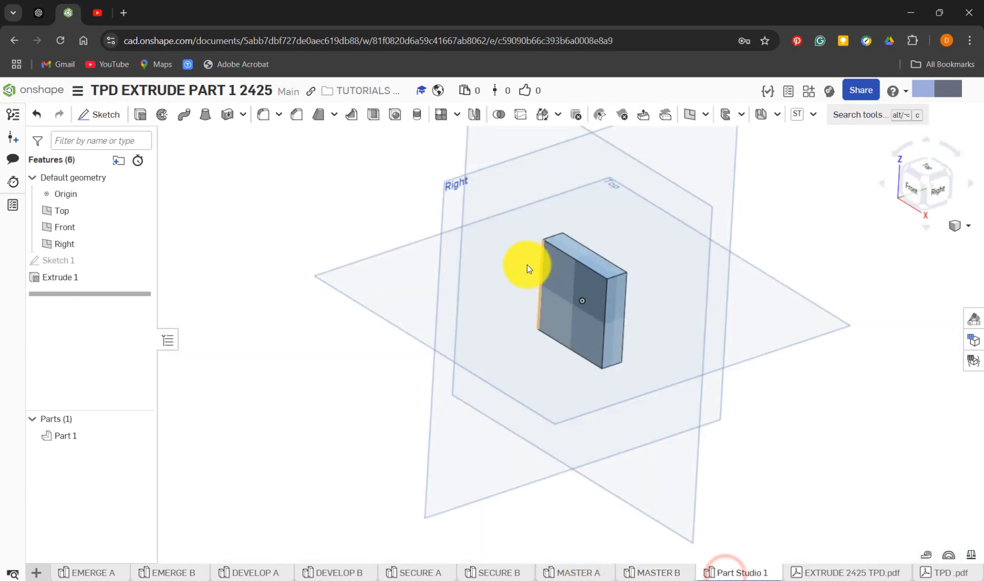
click(556, 281)
click(314, 230)
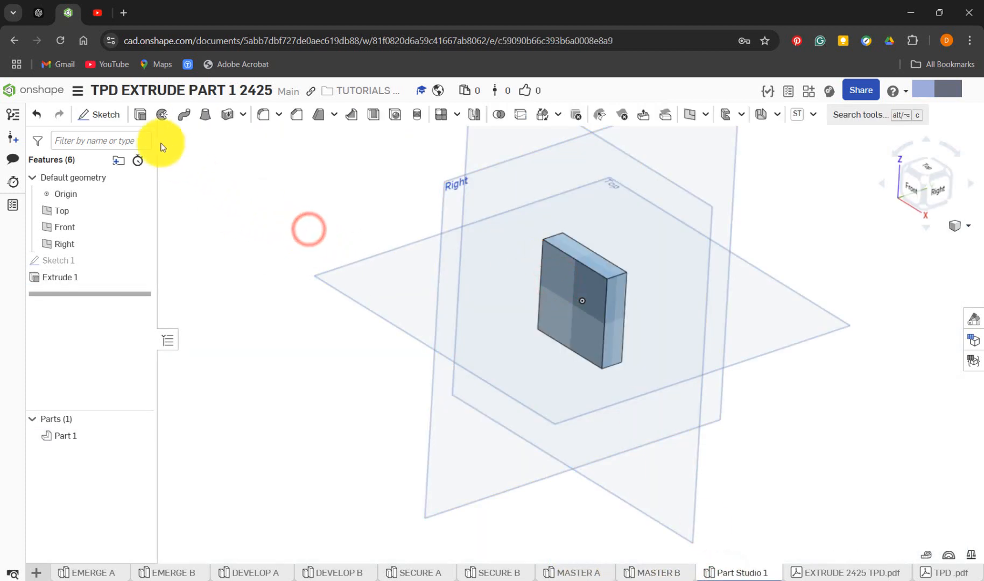
click(103, 115)
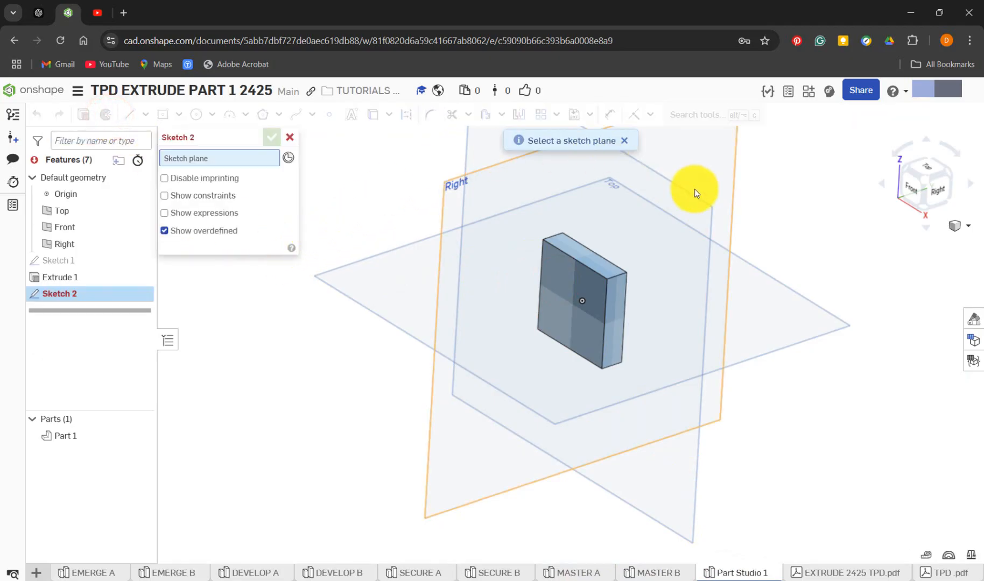
click(468, 160)
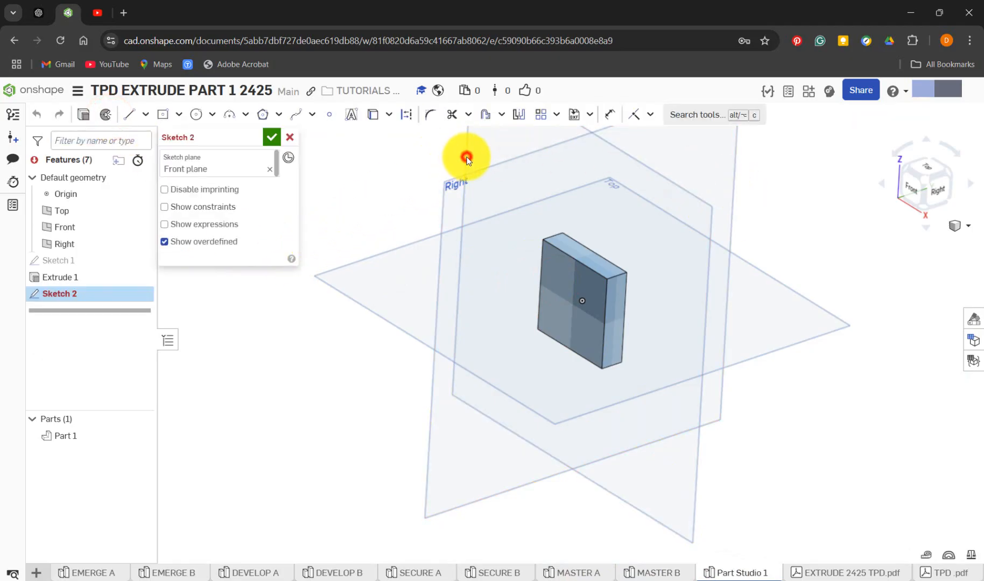
key(n)
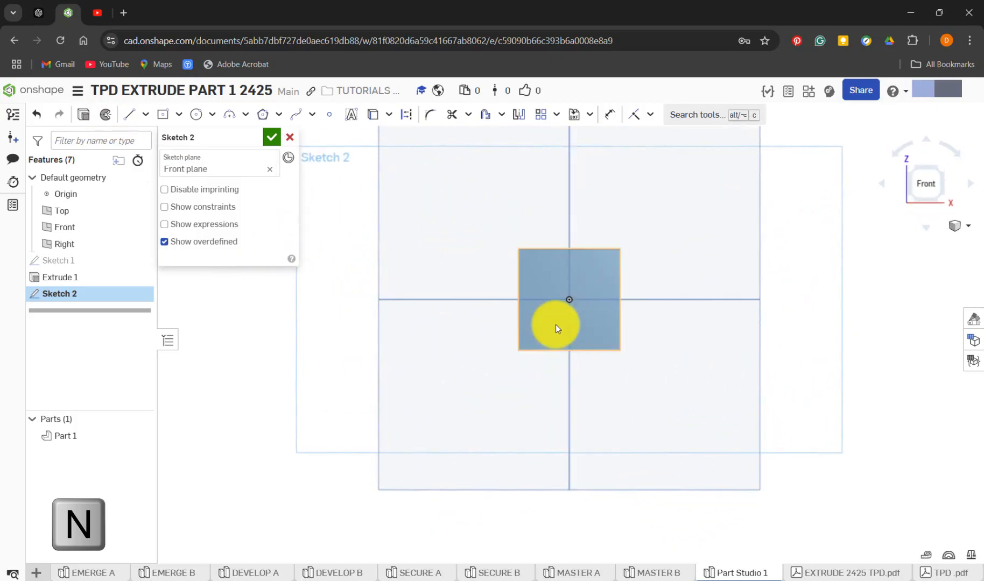
scroll(582, 299, down, 3)
scroll(577, 301, up, 7)
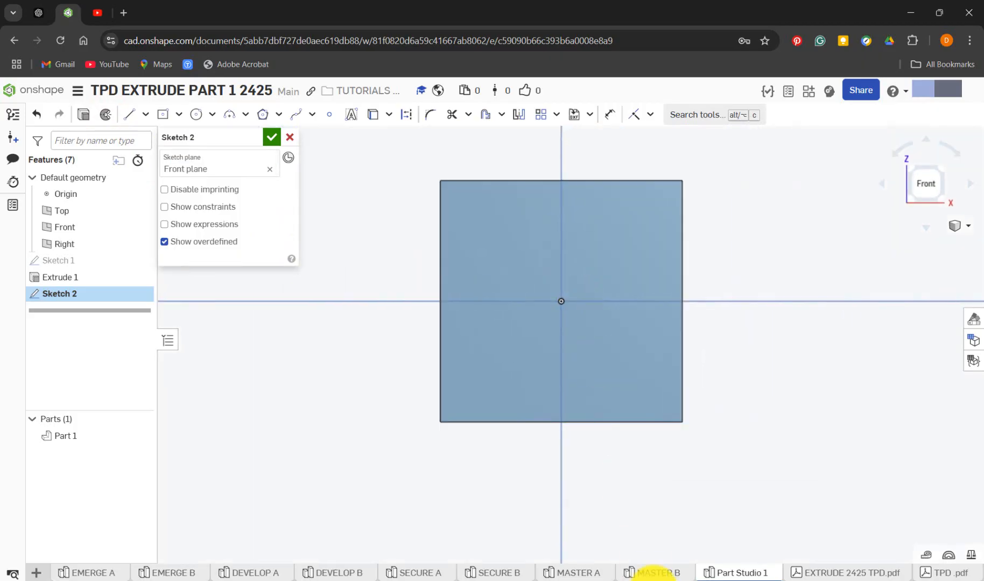
After checking MASTER B's Sketch 2, draw a 20 by 10 mm corner rectangle in Part Studio 1 from the origin down to the square's left edge
click(672, 573)
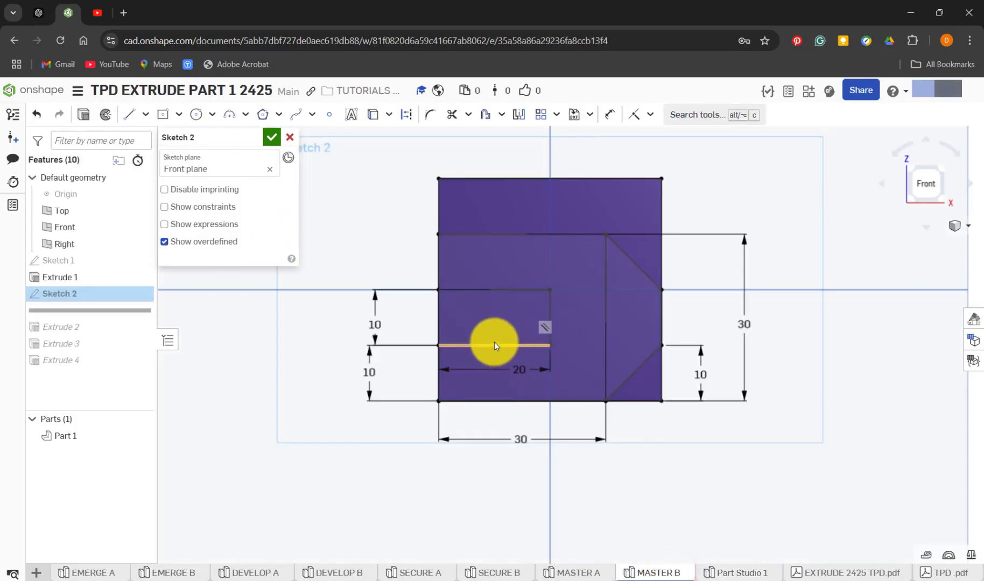
click(728, 574)
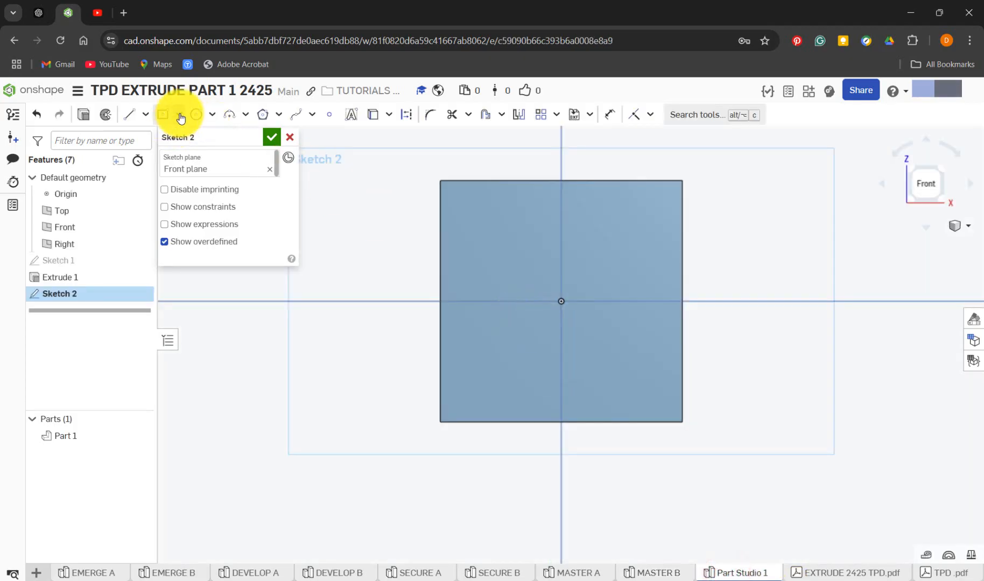
click(180, 115)
click(181, 136)
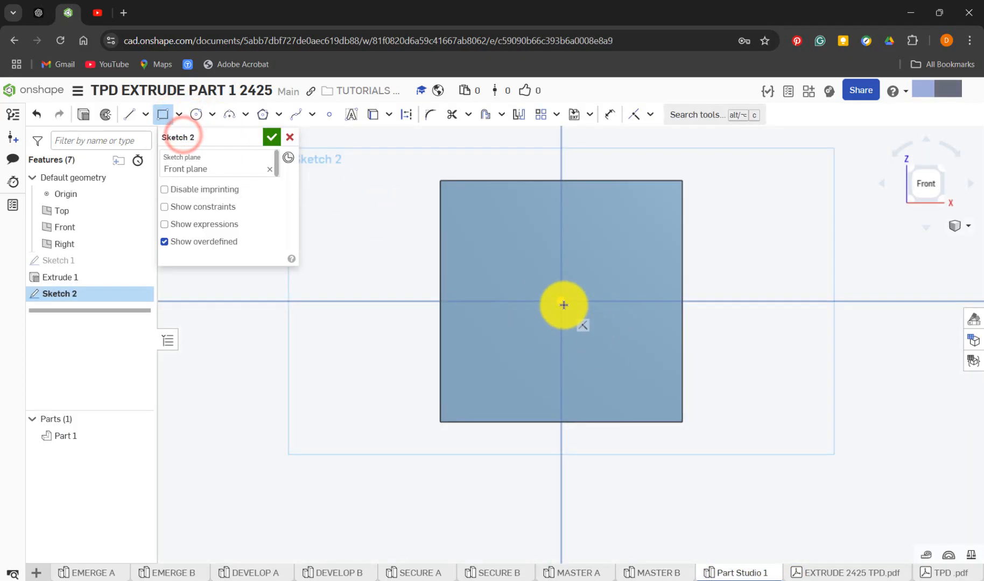
click(562, 302)
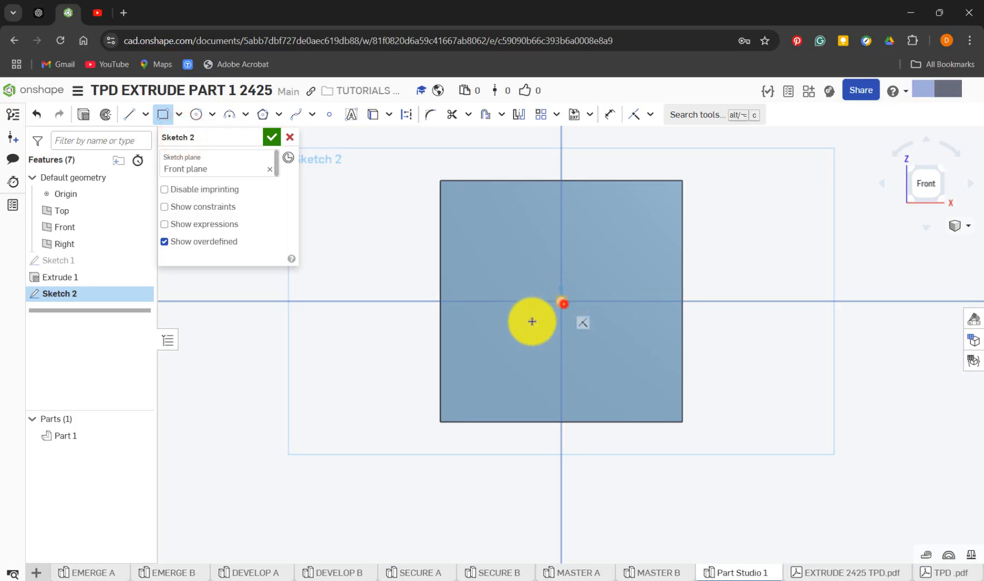
click(426, 358)
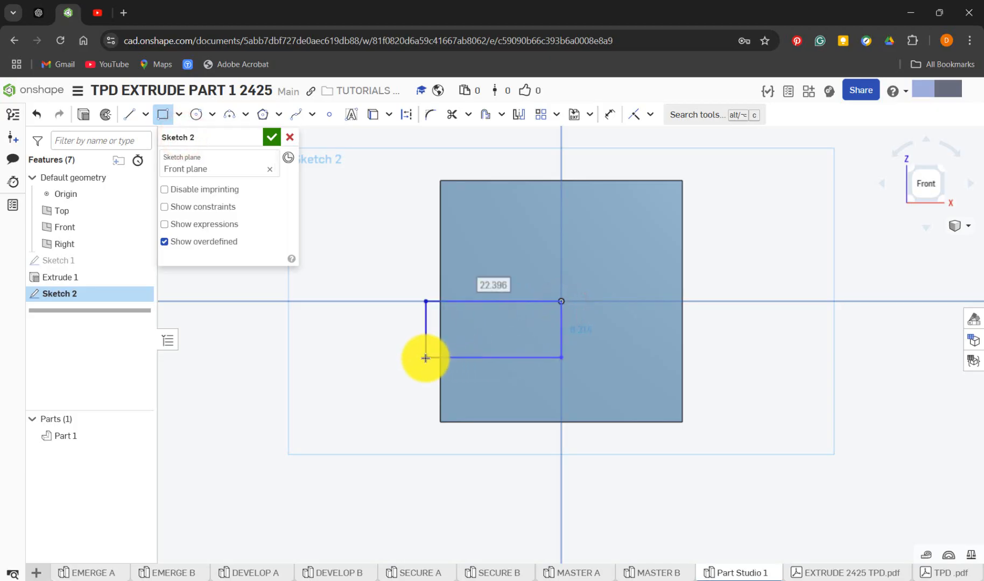
text(20)
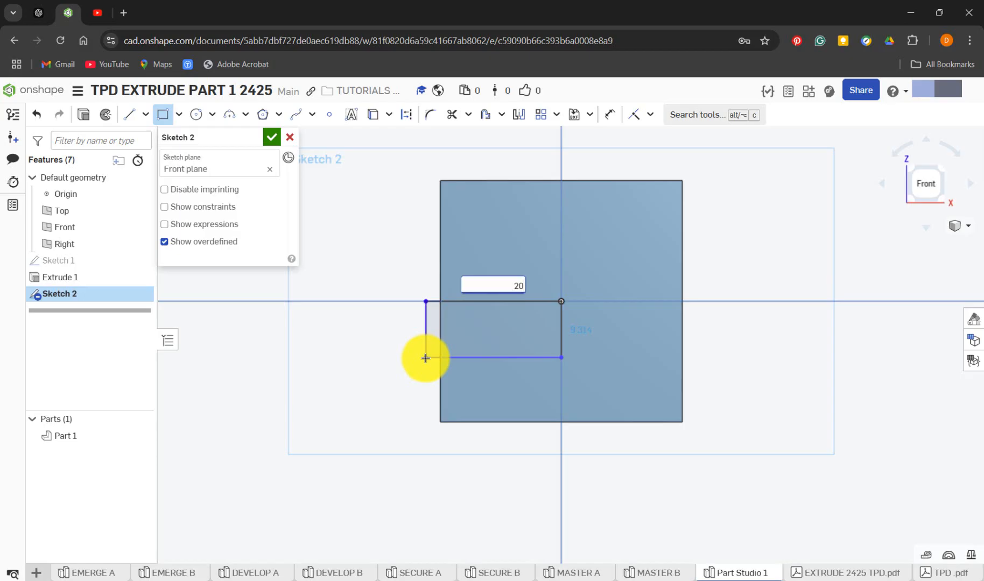
key(Return)
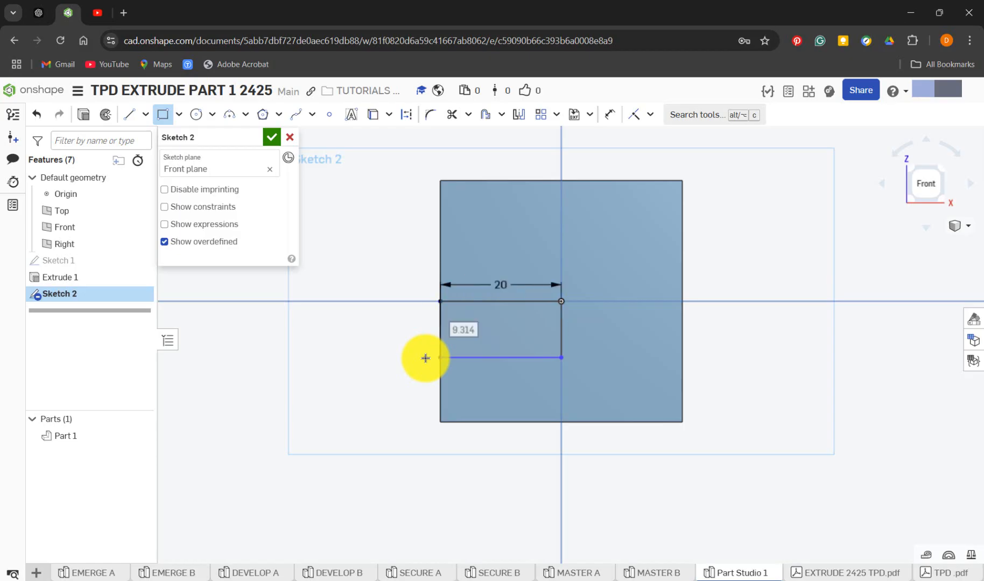
click(449, 380)
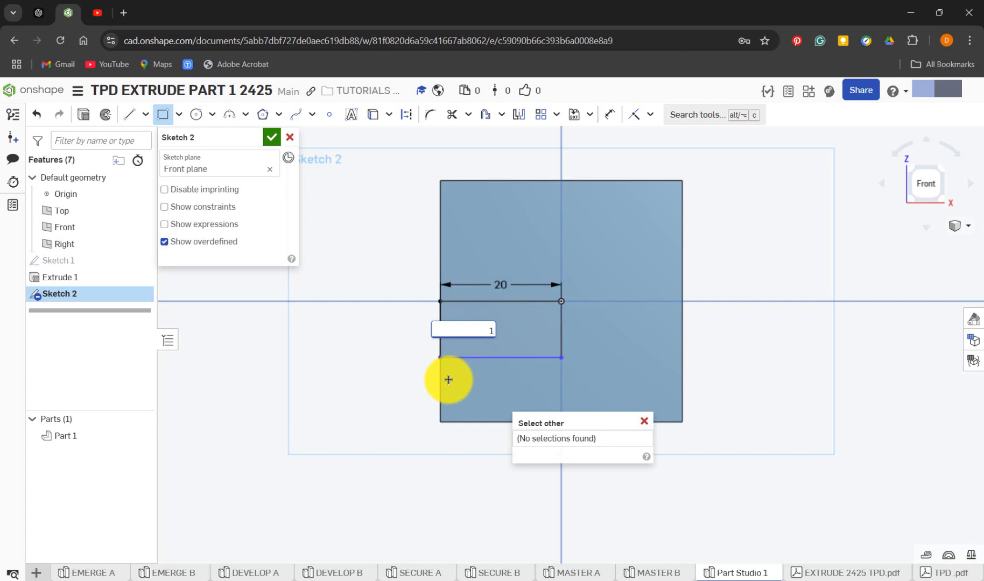
key(Return)
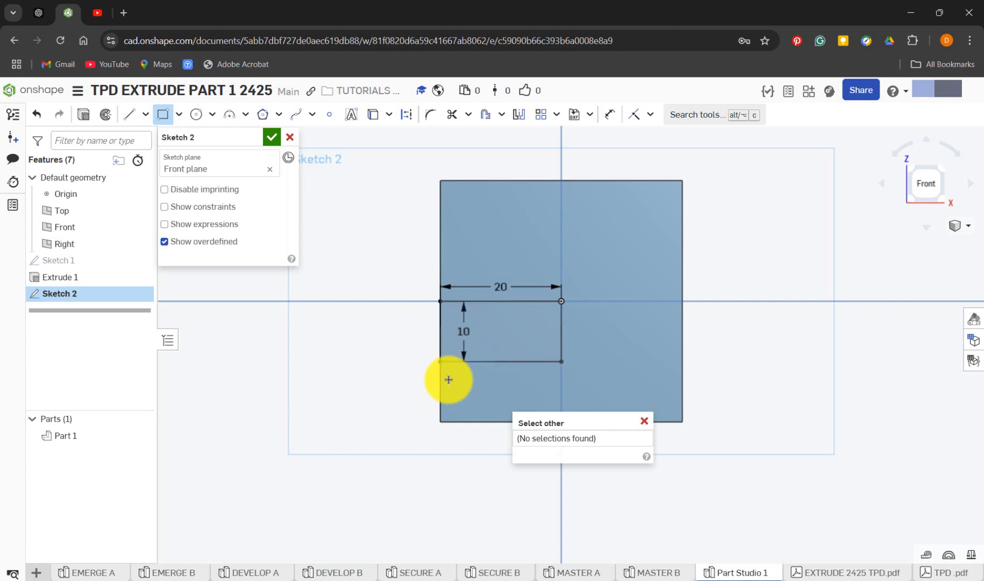
click(644, 421)
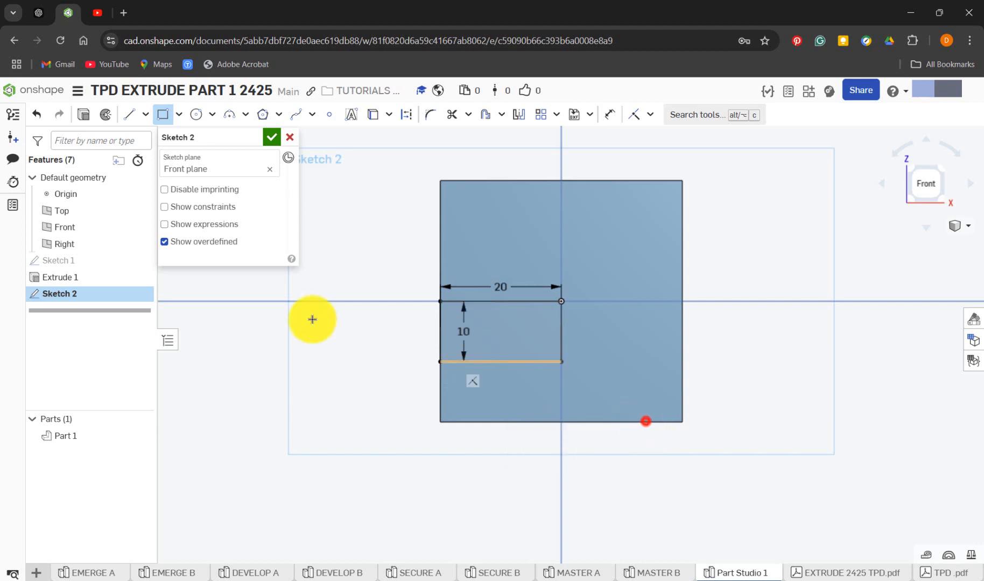
Recheck MASTER B's Sketch 2, then project the square's left and bottom edges into Part Studio 1's Sketch 2 with Use (Project/Convert)
click(669, 576)
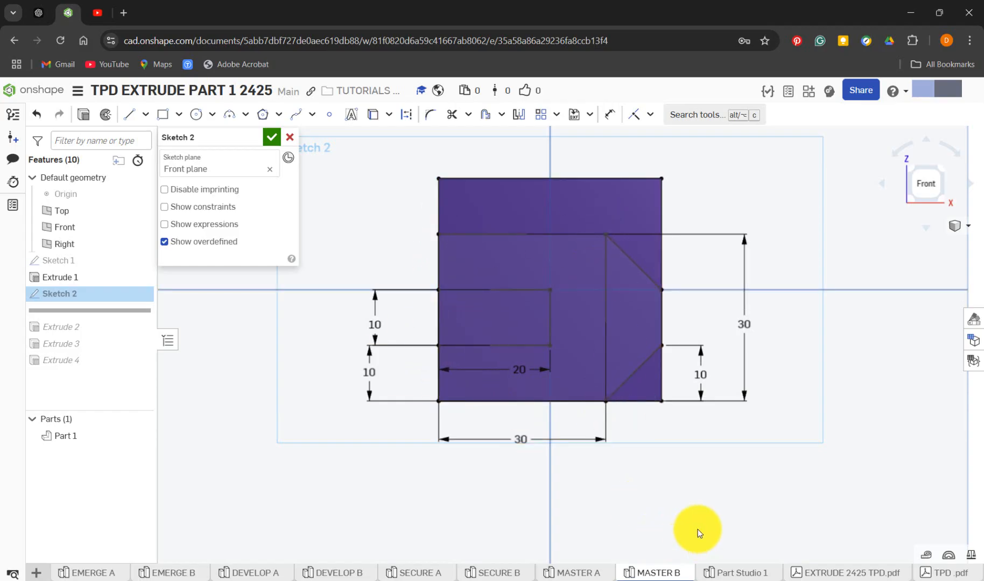
click(724, 575)
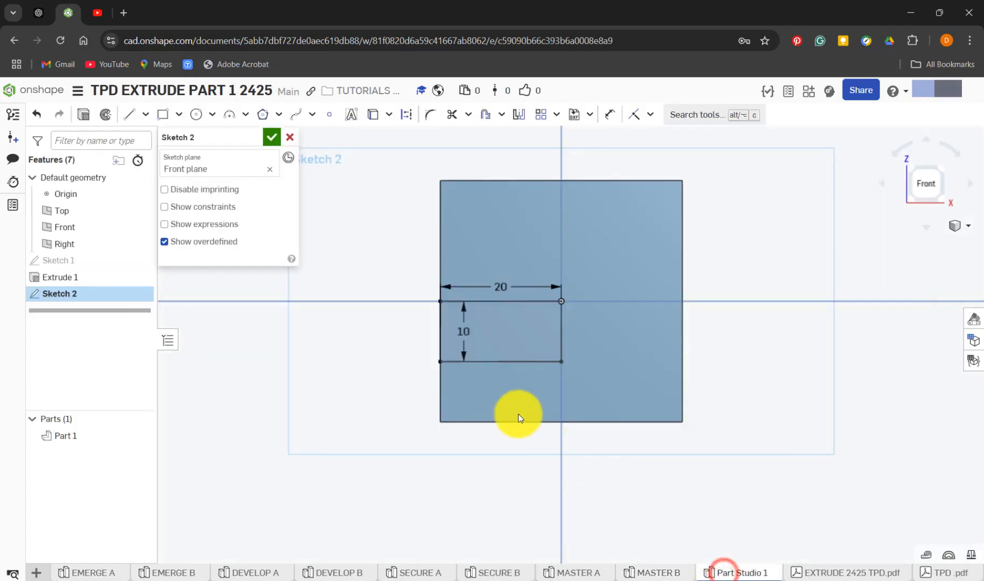
click(166, 115)
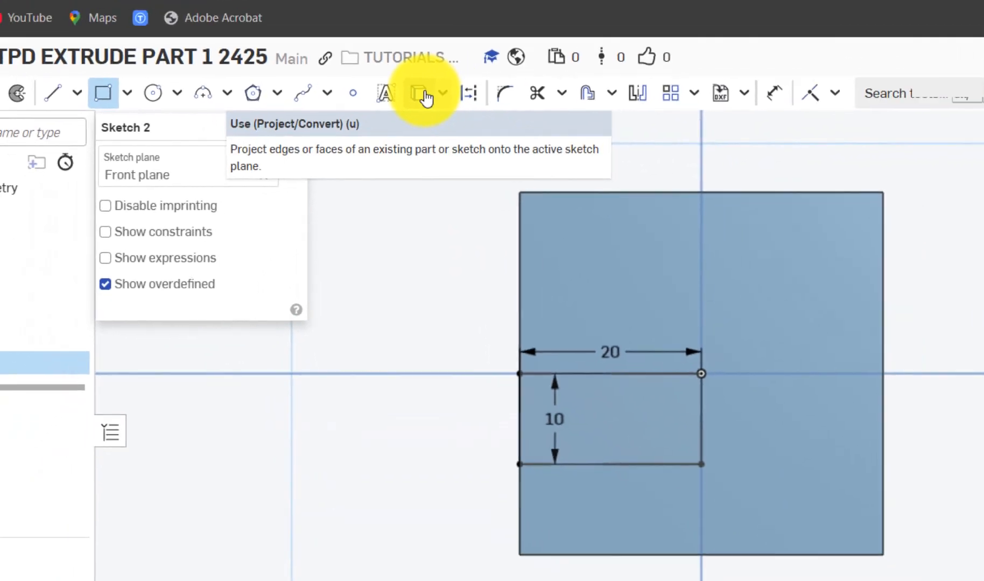
click(473, 78)
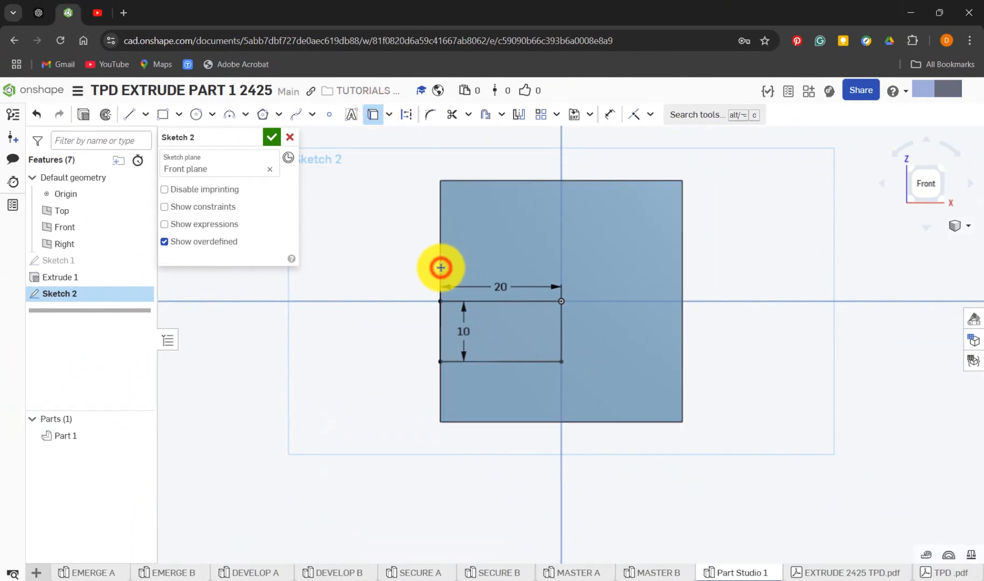
click(441, 268)
click(497, 423)
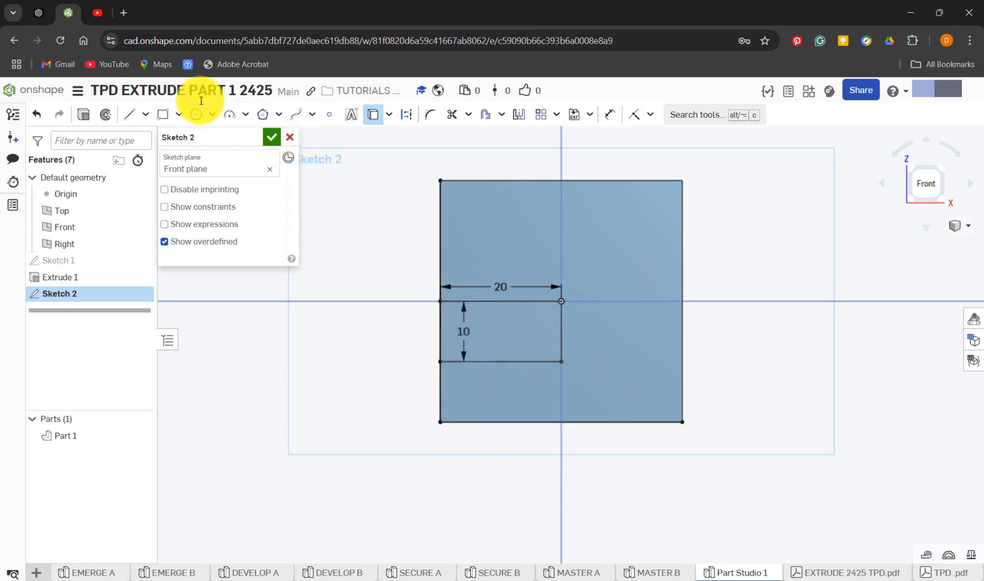
Draw a corner rectangle about 31 by 29.5 mm in Part Studio 1's Sketch 2, starting from the square's lower-left corner
click(167, 115)
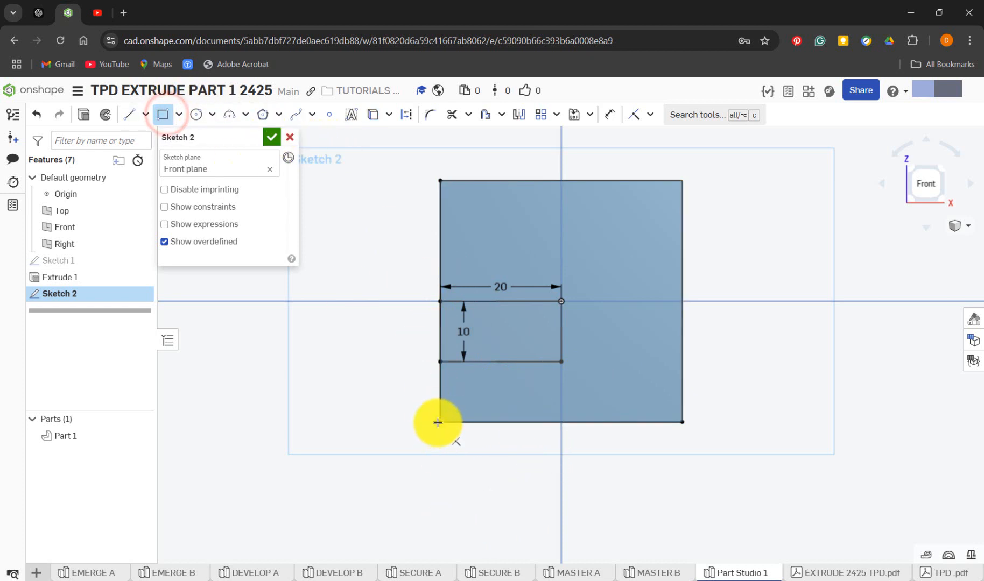
click(442, 422)
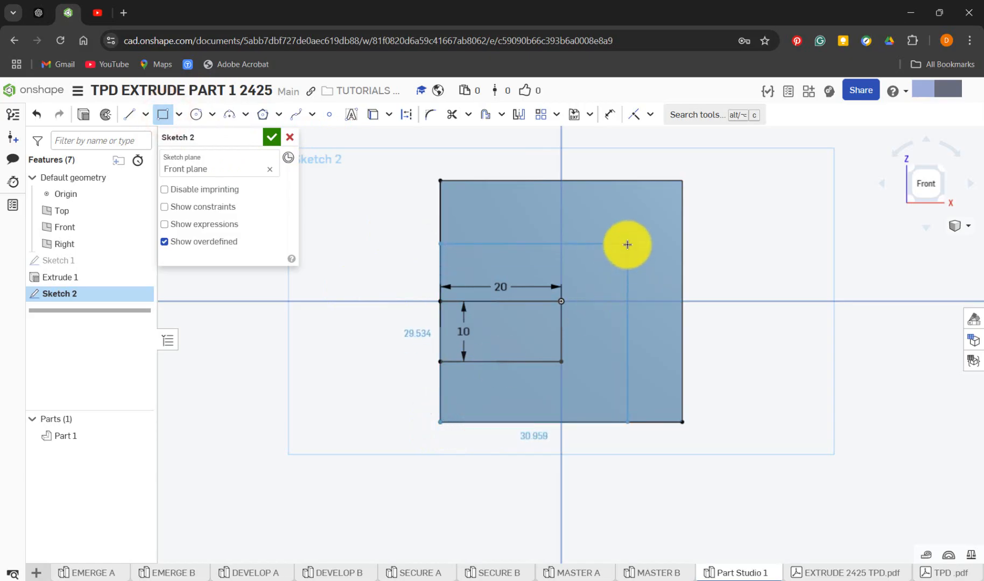
click(627, 245)
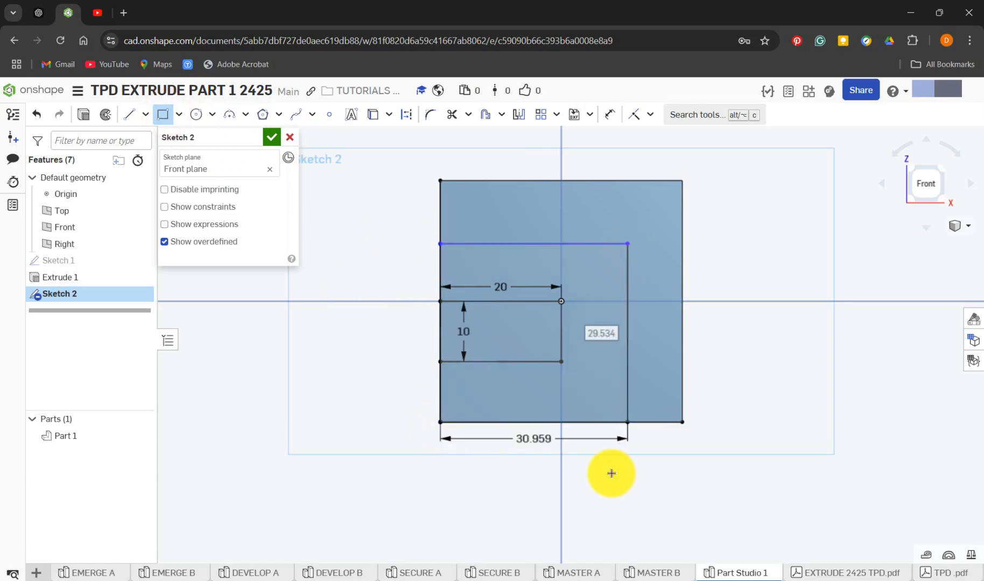
Check MASTER B's Sketch 2, then set the new larger rectangle's width to 30 mm in Part Studio 1
click(649, 574)
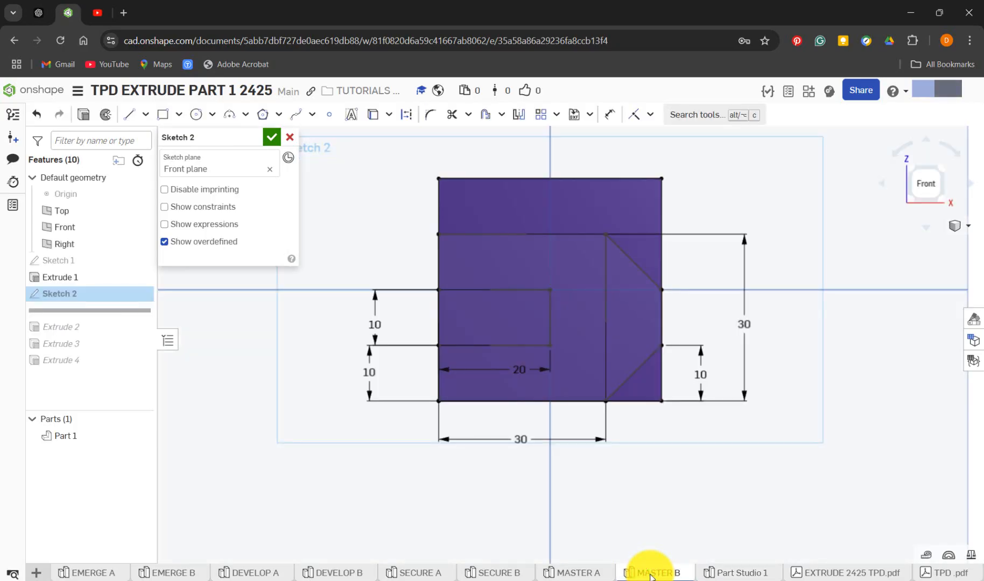
mouse_move(728, 574)
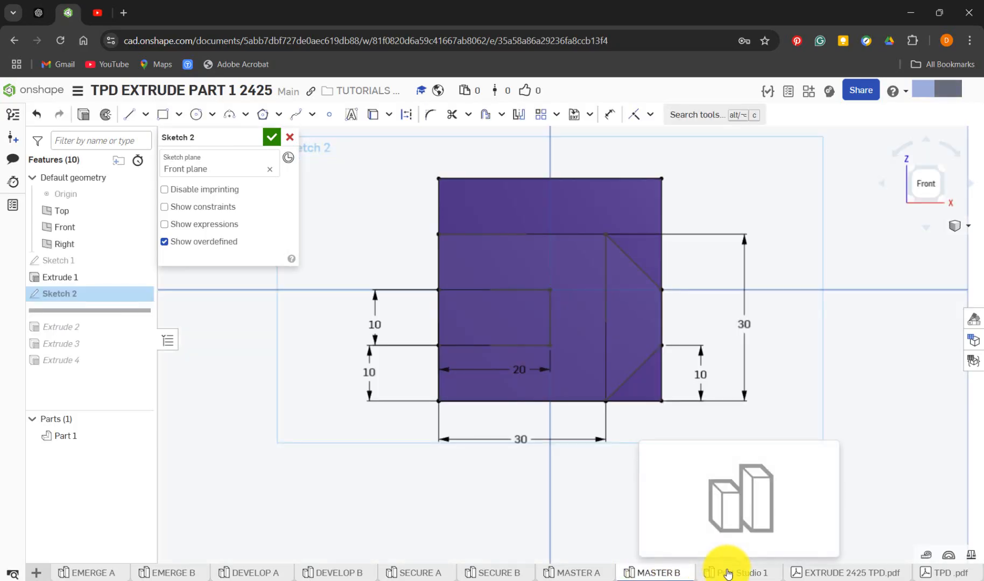
click(728, 574)
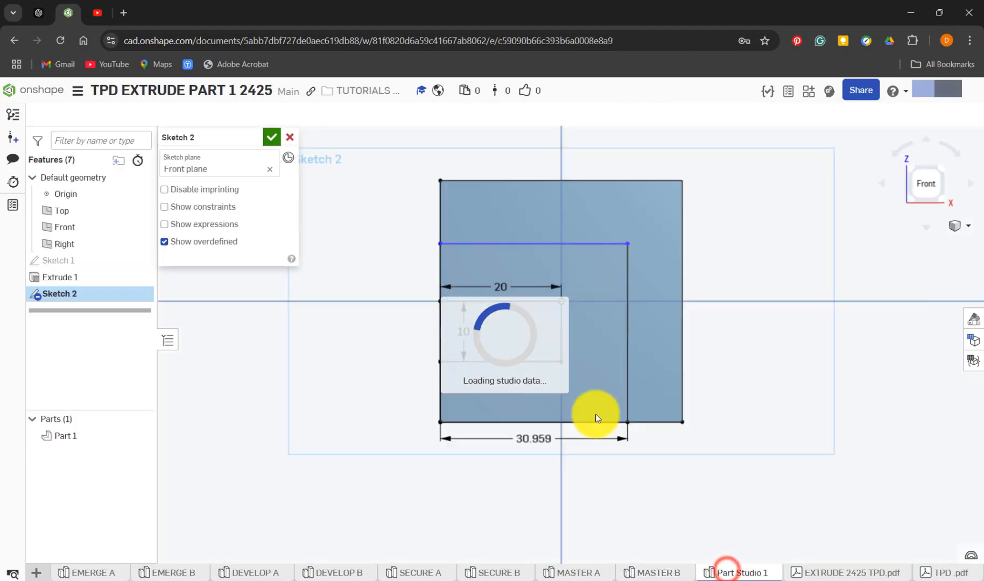
key(d)
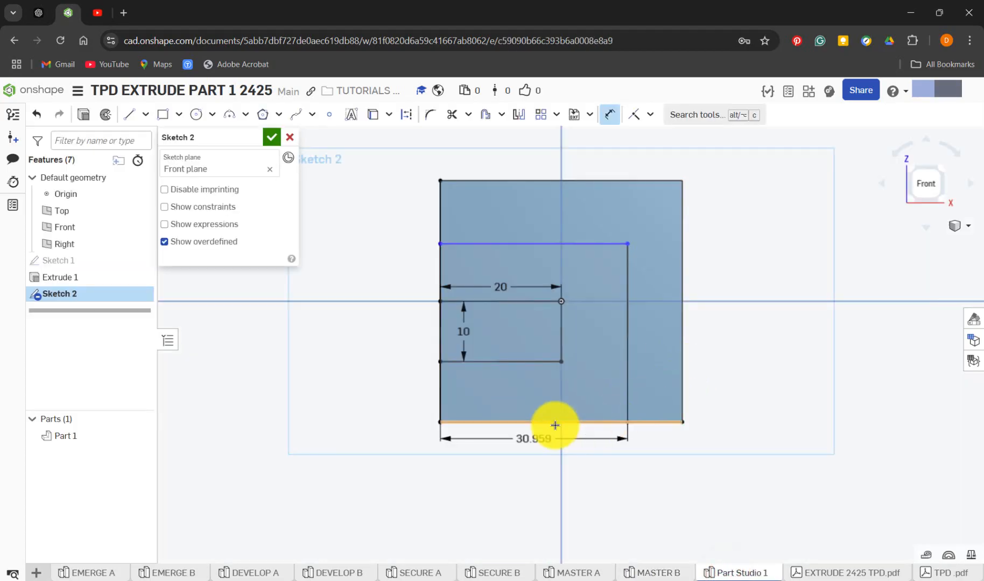
double_click(530, 440)
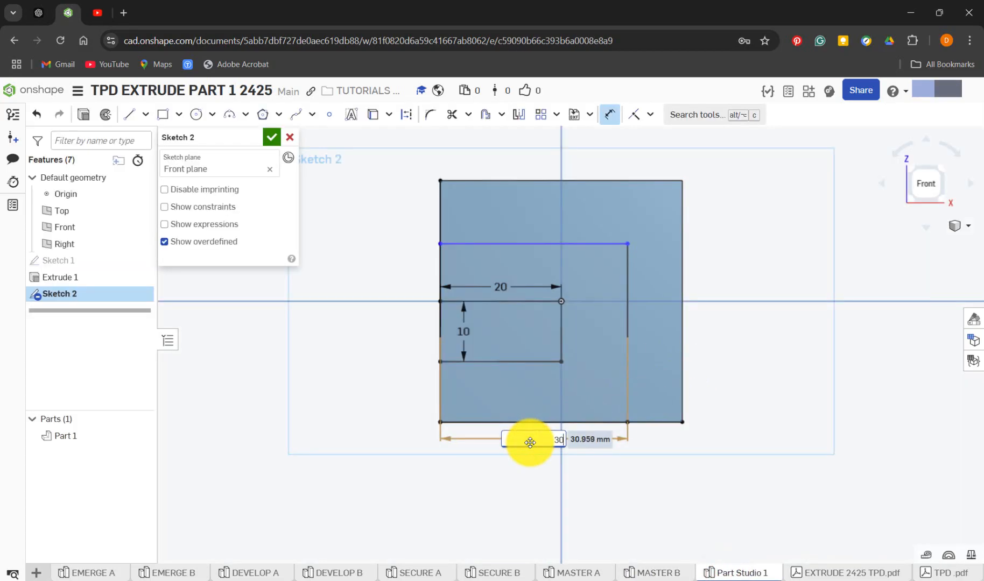
key(Return)
Dimension the larger rectangle's height as 30 mm, placing the dimension outside the square beside its right edge
key(d)
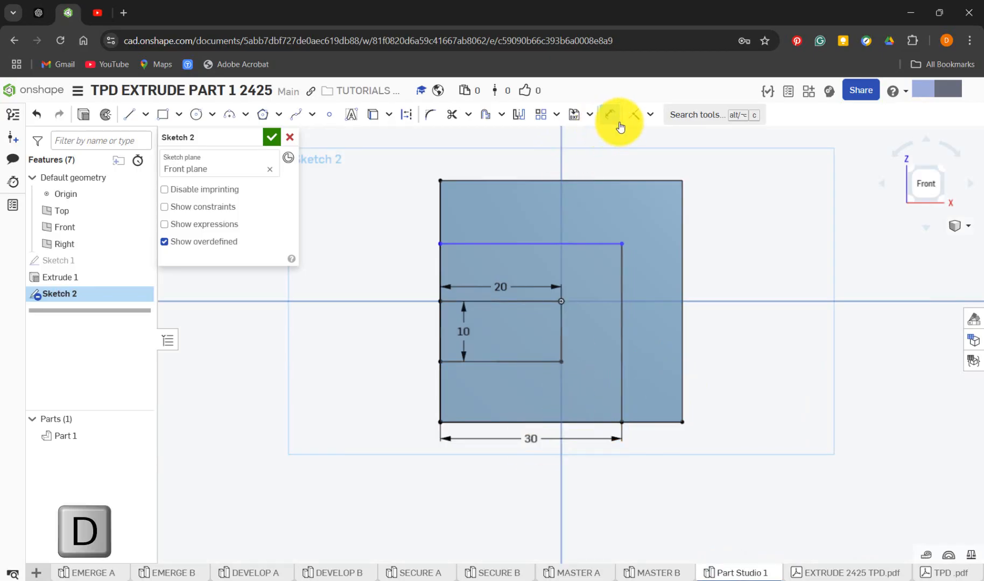
click(624, 327)
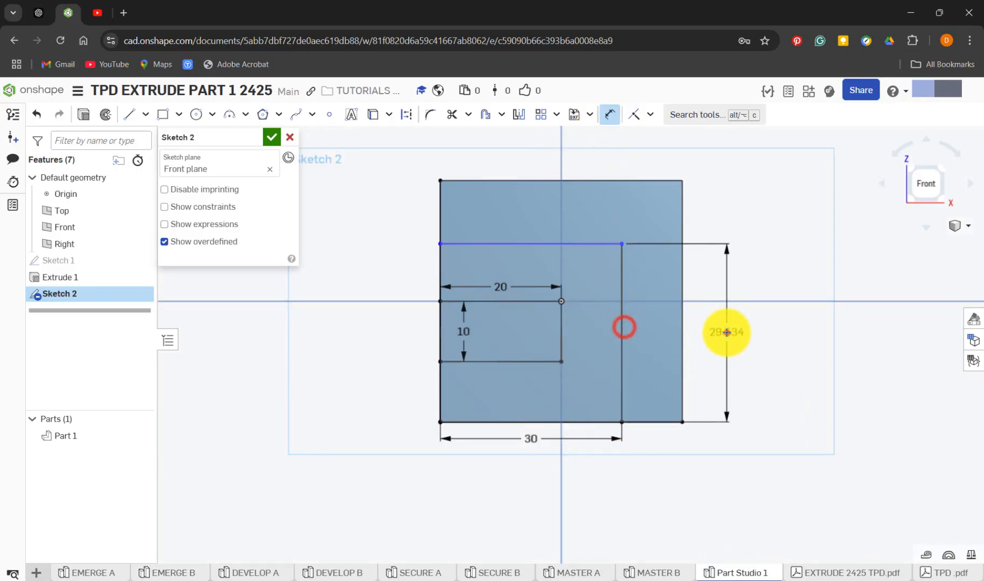
click(725, 329)
text(30)
key(Return)
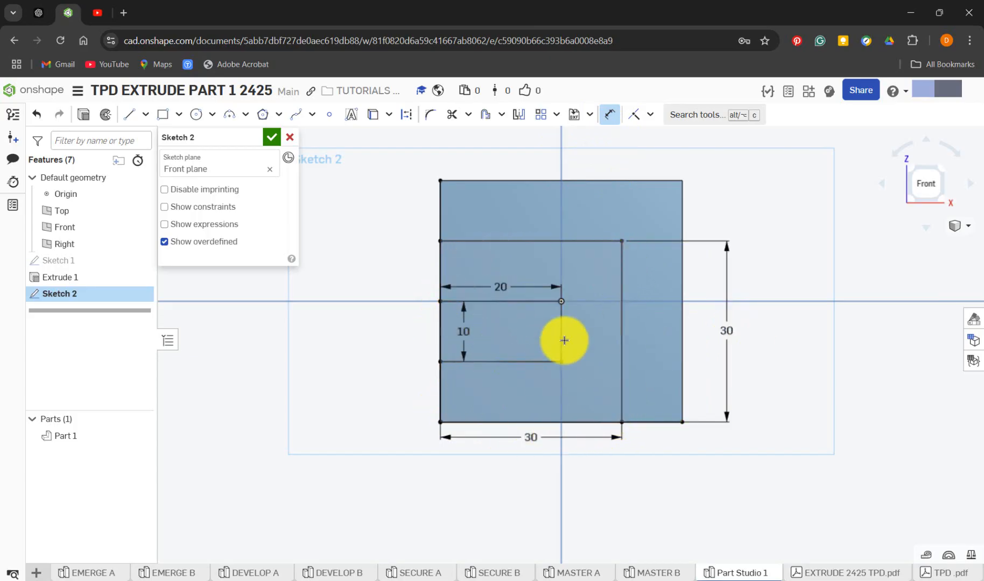
Reopen MASTER B's Sketch 2 to examine the angled lines between the 30 mm rectangle and the square's right edge
click(671, 575)
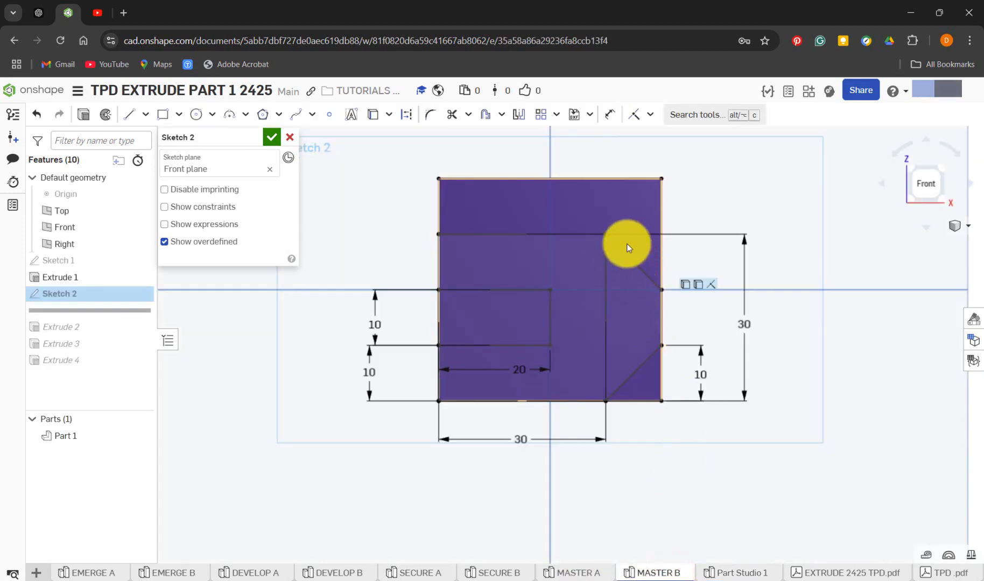
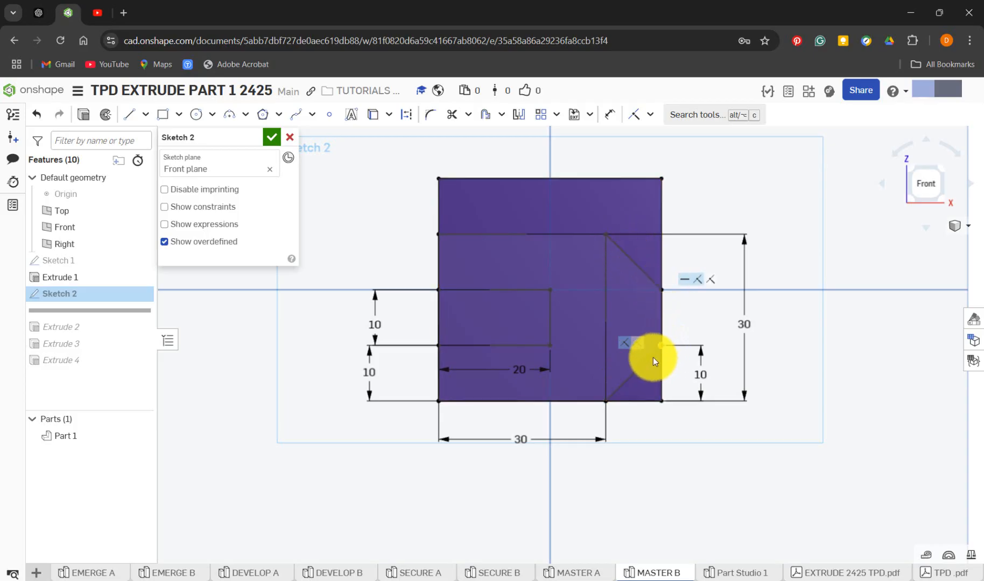
In Part Studio 1, draw connected lines from the 30 mm rectangle's upper-right corner to the square's right edge, down it, and back to the rectangle's lower-right corner
click(716, 574)
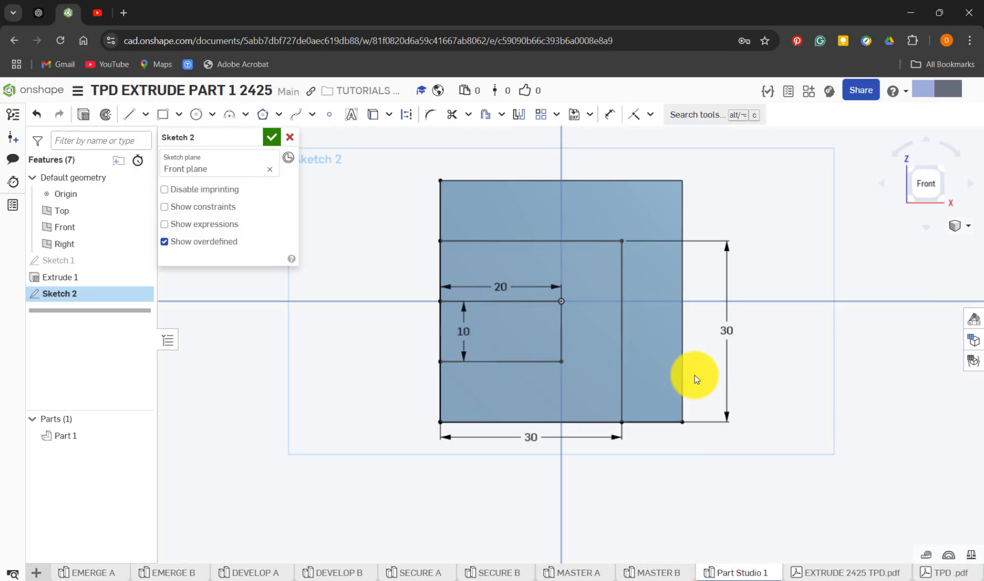
key(l)
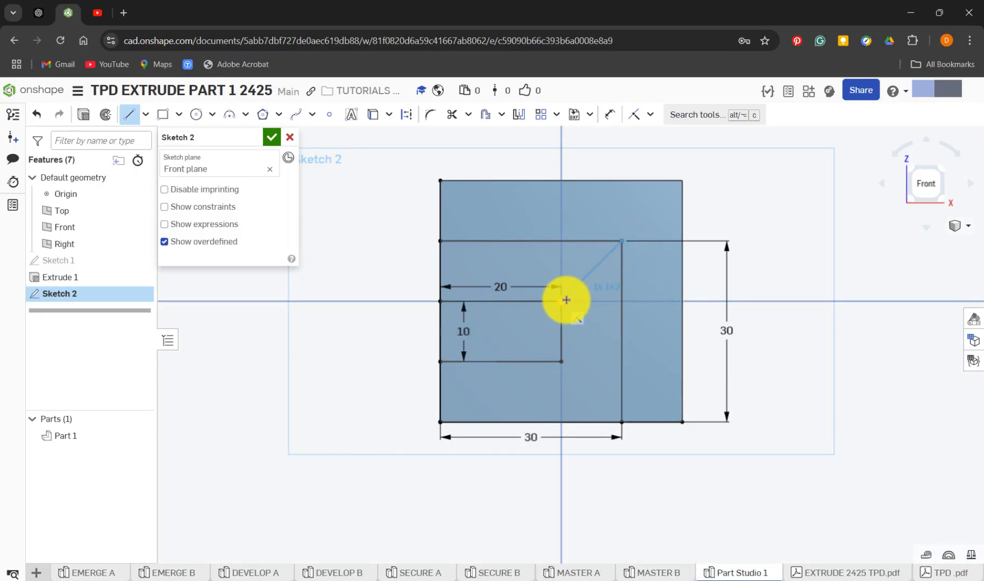
click(682, 299)
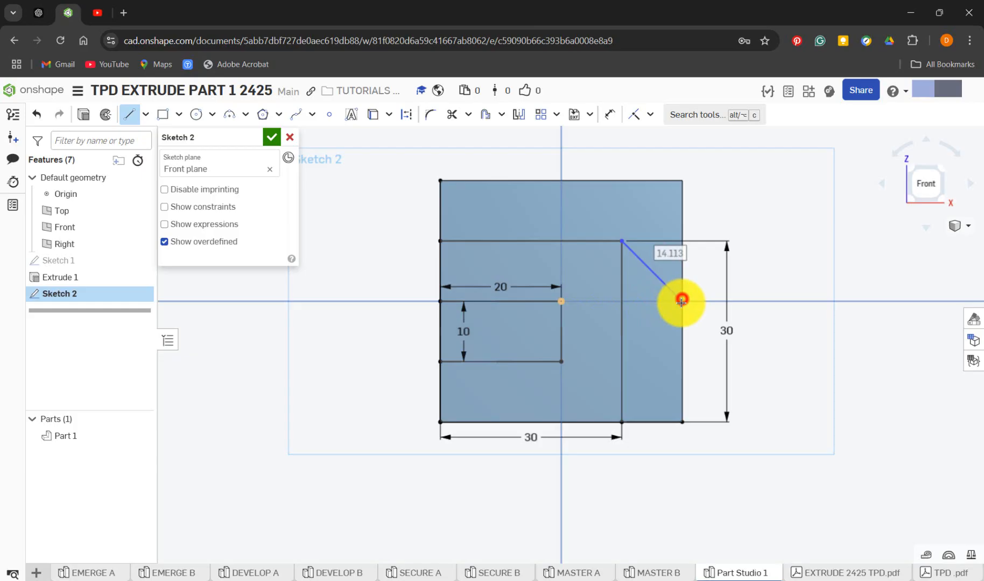
click(683, 366)
click(622, 422)
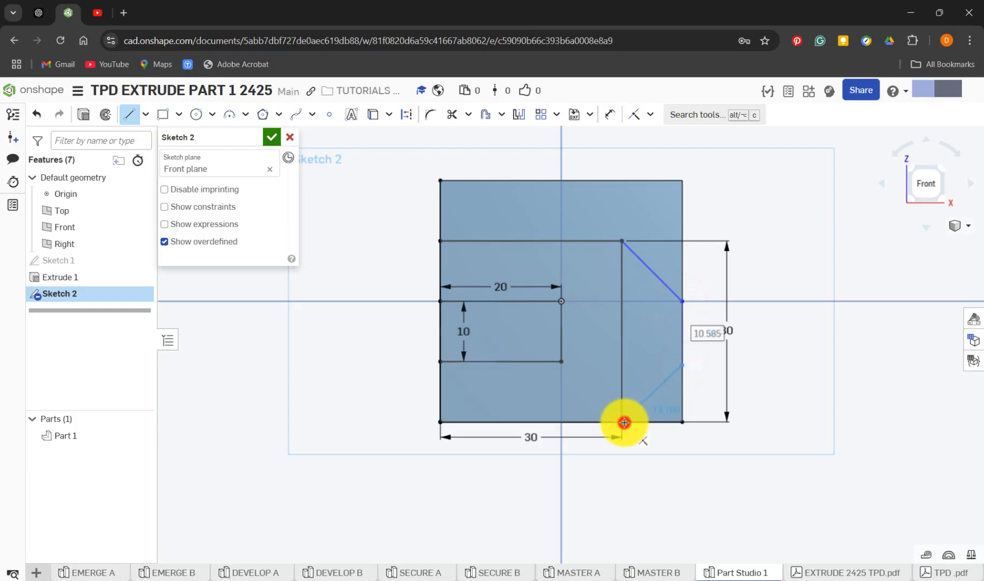
Dimension the lower angled line's outer endpoint 10 mm above the square's lower-right corner, placing the dimension outside the square
key(d)
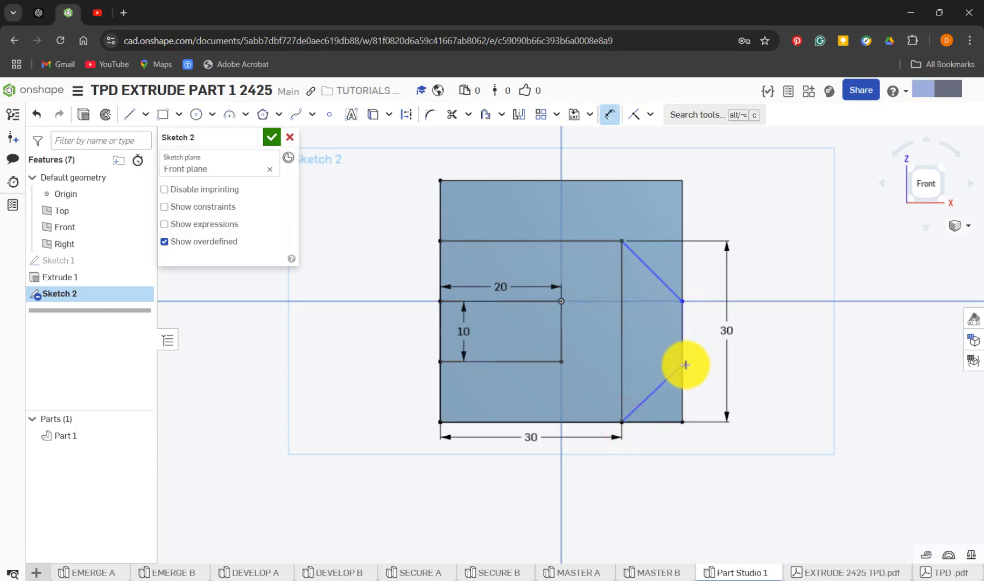
click(683, 365)
click(683, 421)
key(d)
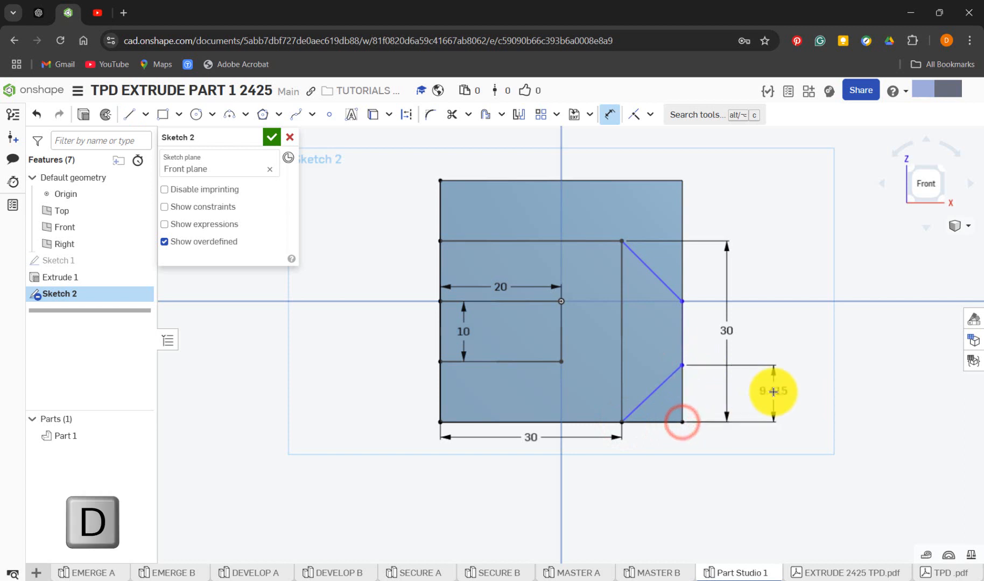
click(770, 419)
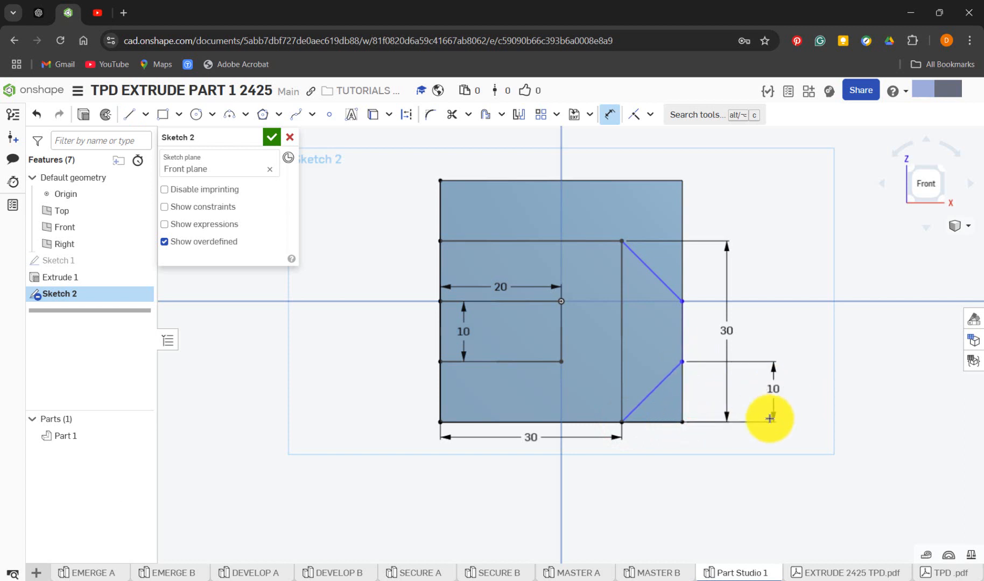
Dimension the vertical distance between the upper angled line's endpoints as 10 mm, outside the square
click(683, 302)
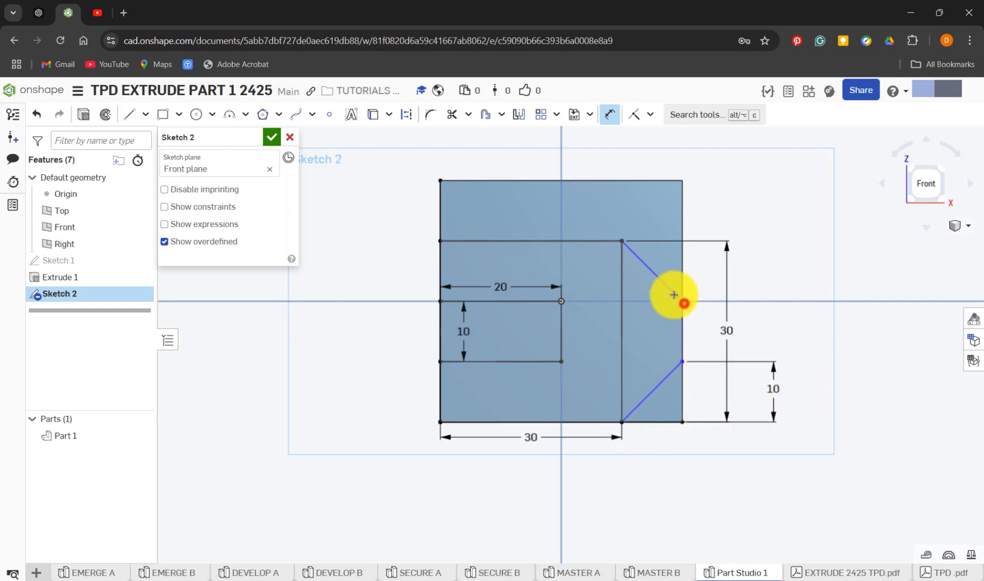
click(623, 242)
click(759, 268)
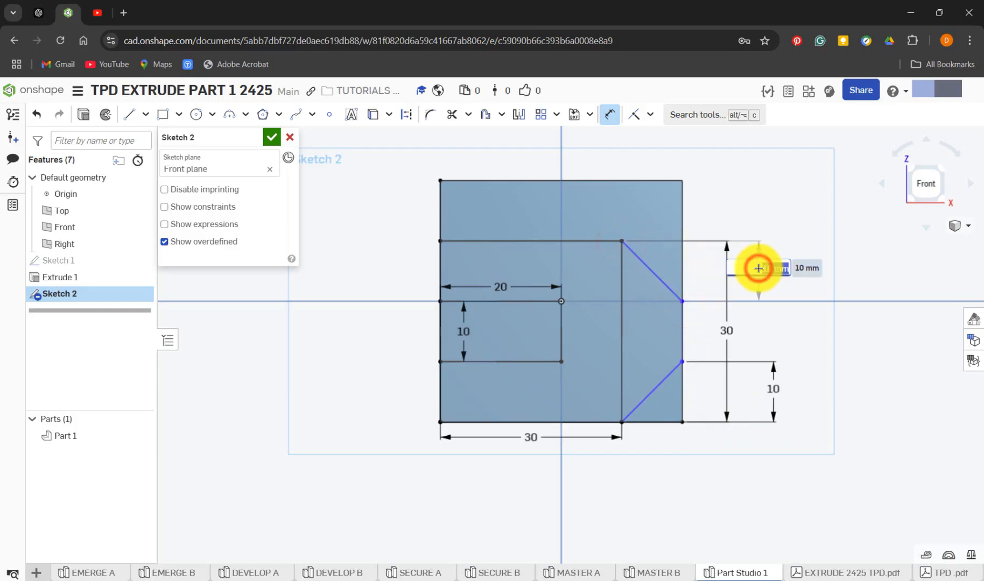
key(Return)
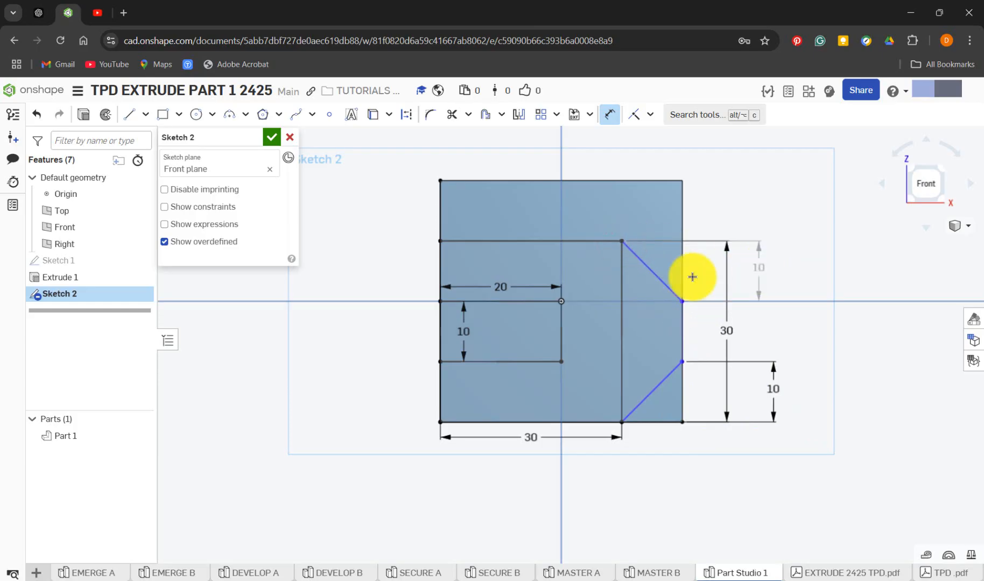
key(Escape)
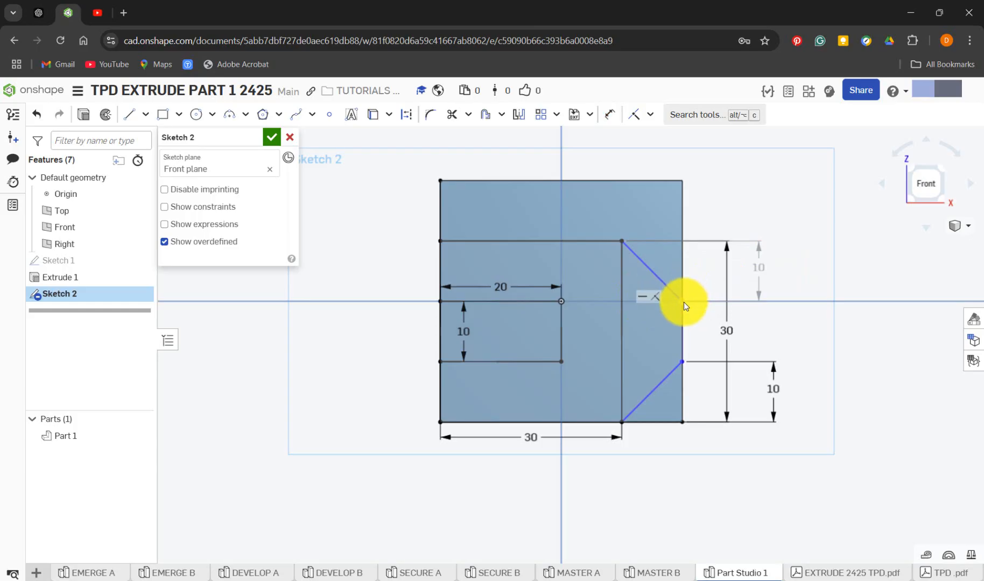
Pull the upper angled line's outer endpoint beyond the square, and constrain it coincident with the square's right edge
drag(683, 301, 711, 303)
click(717, 215)
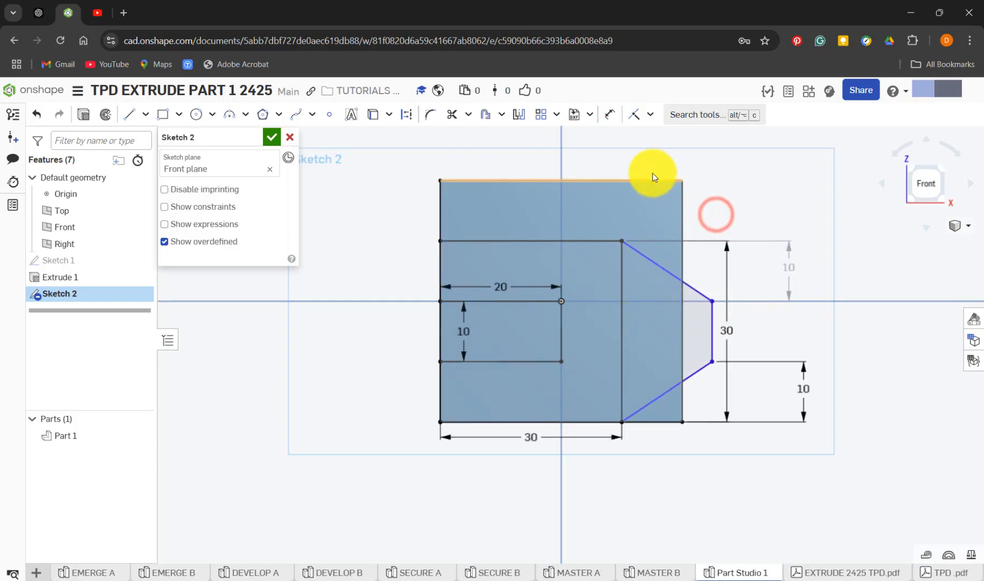
click(712, 304)
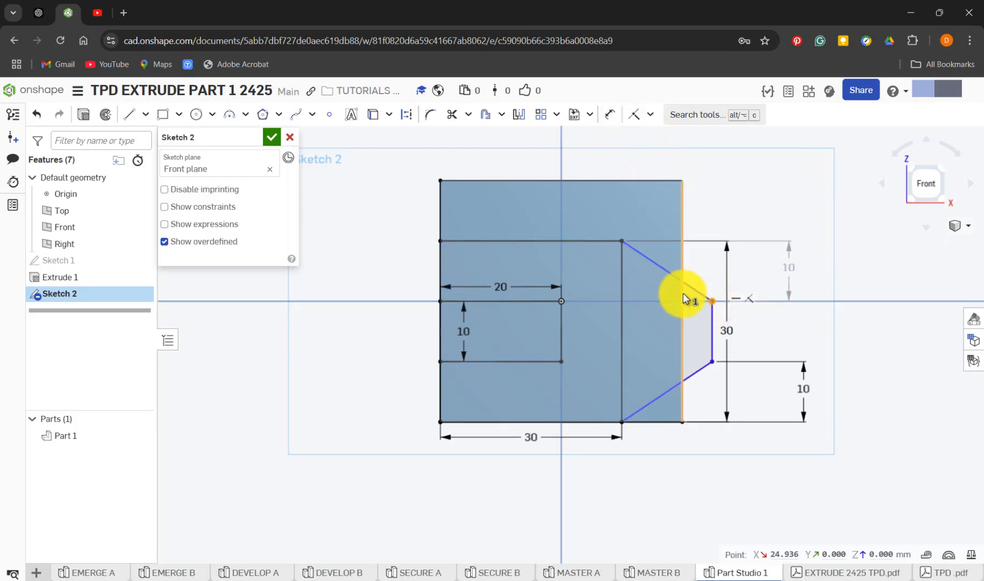
click(651, 114)
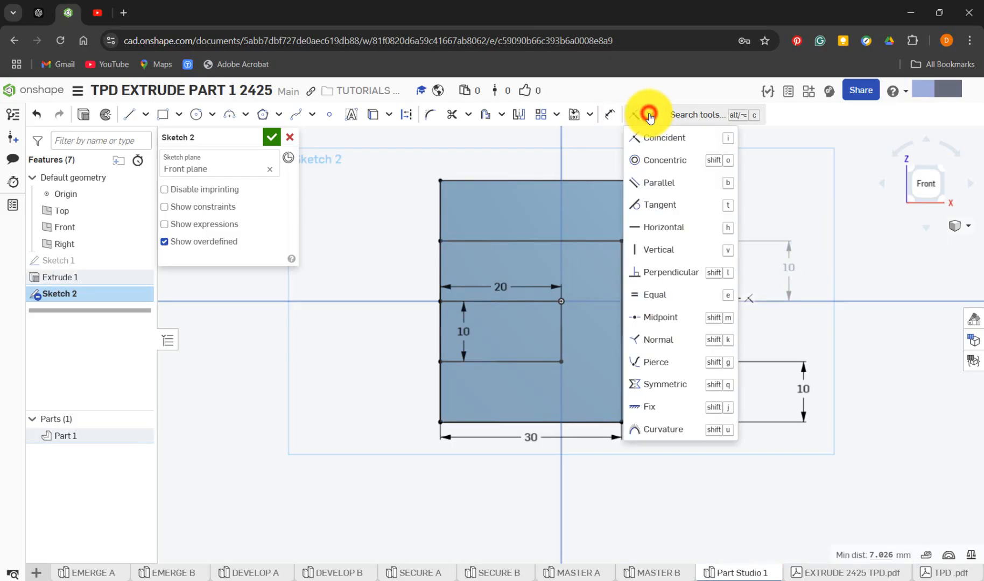
click(658, 139)
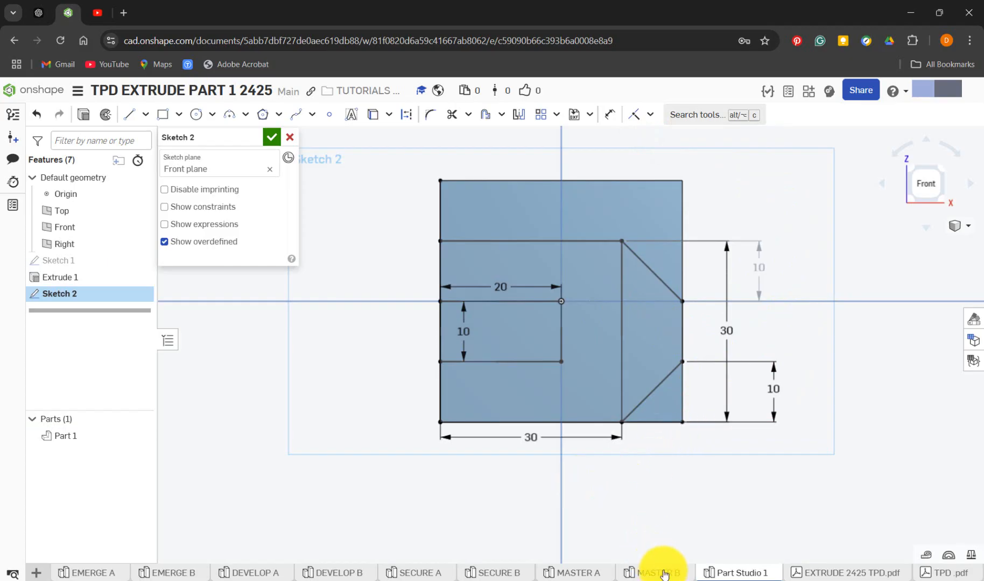
In MASTER B, close Sketch 2, roll the feature history forward past Extrude 2, and open Extrude 2's settings
click(666, 574)
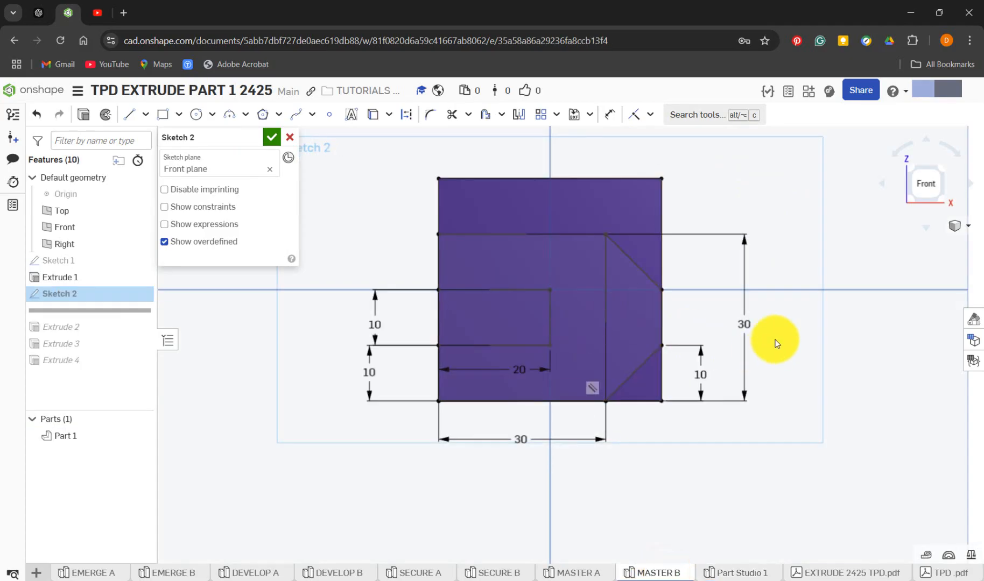
right_drag(775, 341, 749, 354)
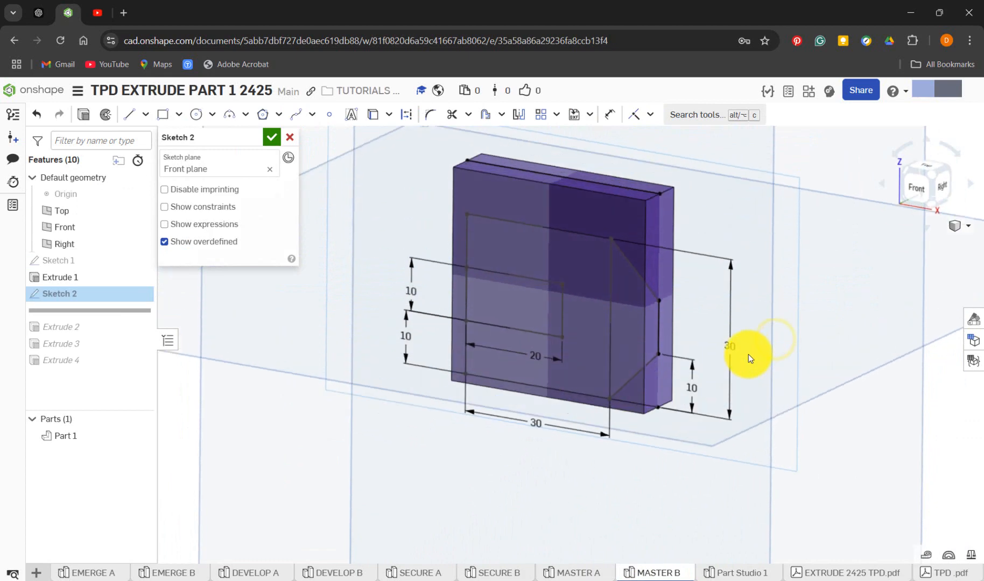
click(272, 137)
drag(130, 311, 128, 337)
right_click(86, 311)
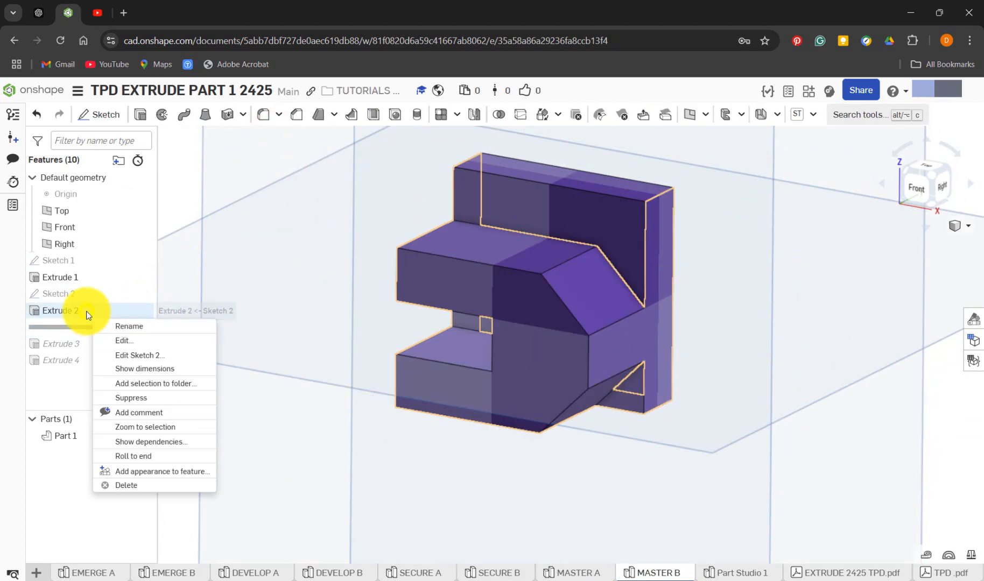
click(144, 341)
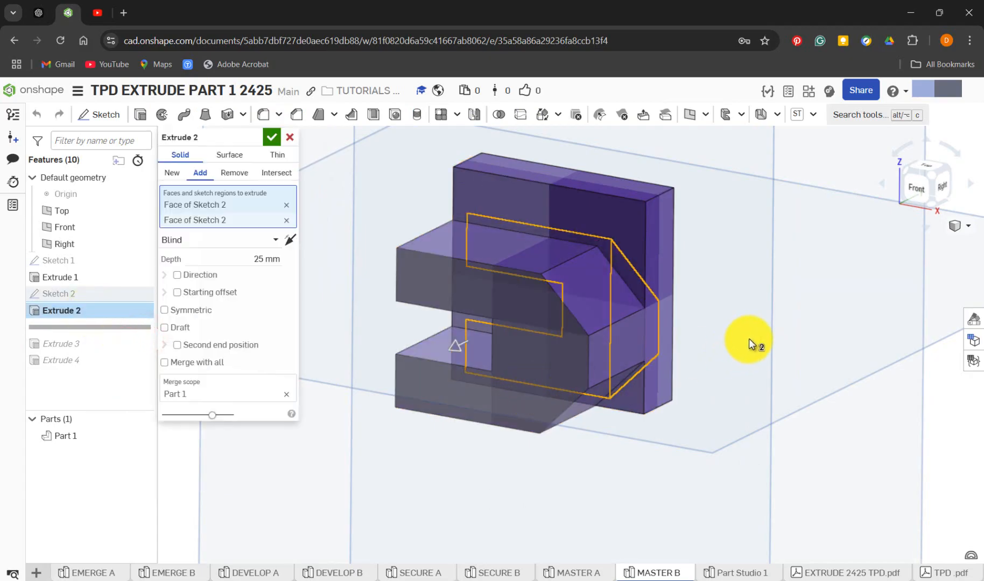
Examine Extrude 2's selected regions, depth and direction from several sides, and close its settings
right_drag(748, 340, 618, 274)
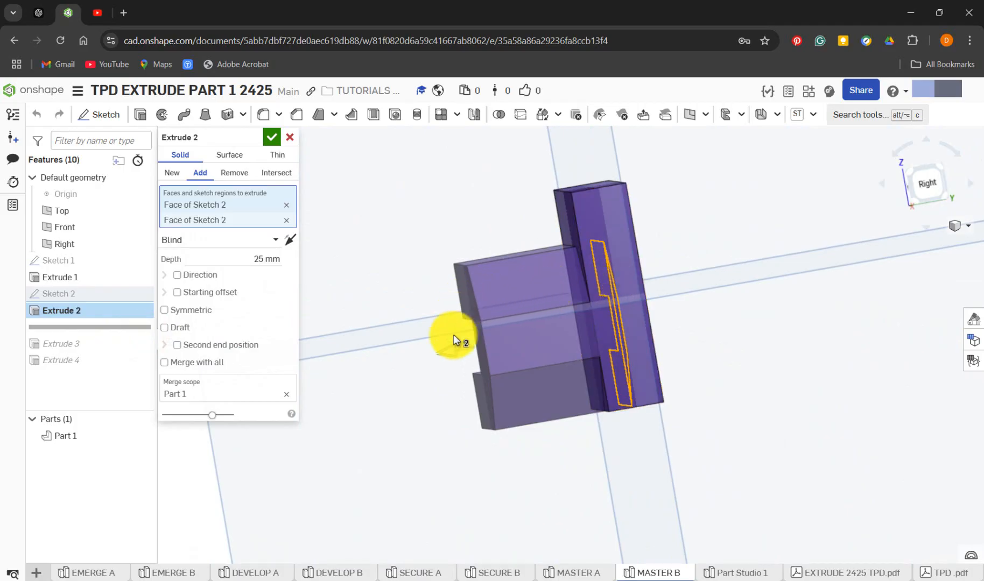
right_drag(453, 334, 382, 256)
right_drag(716, 368, 675, 421)
click(270, 135)
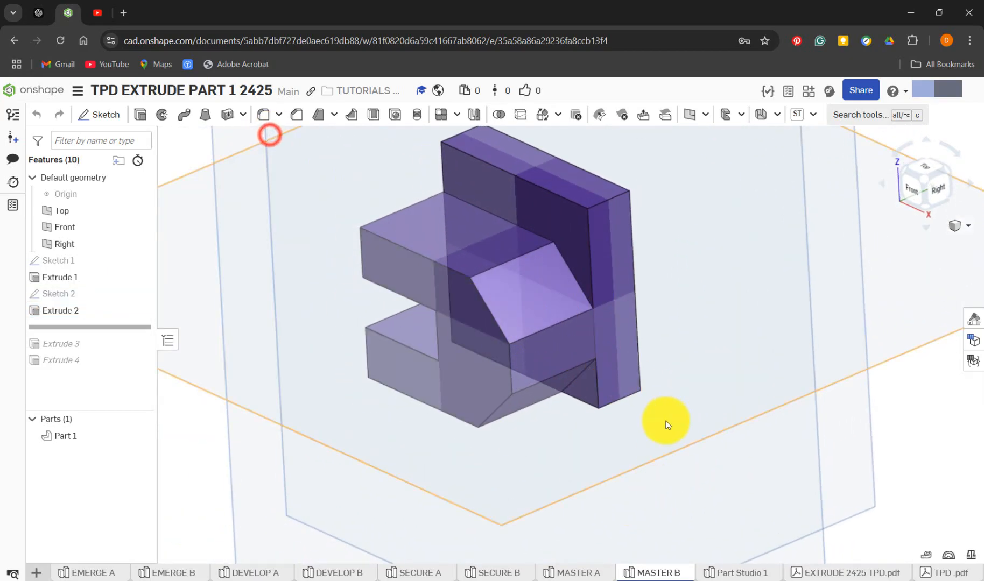
Return to Part Studio 1 and hide the Right, Front and Top planes
click(729, 575)
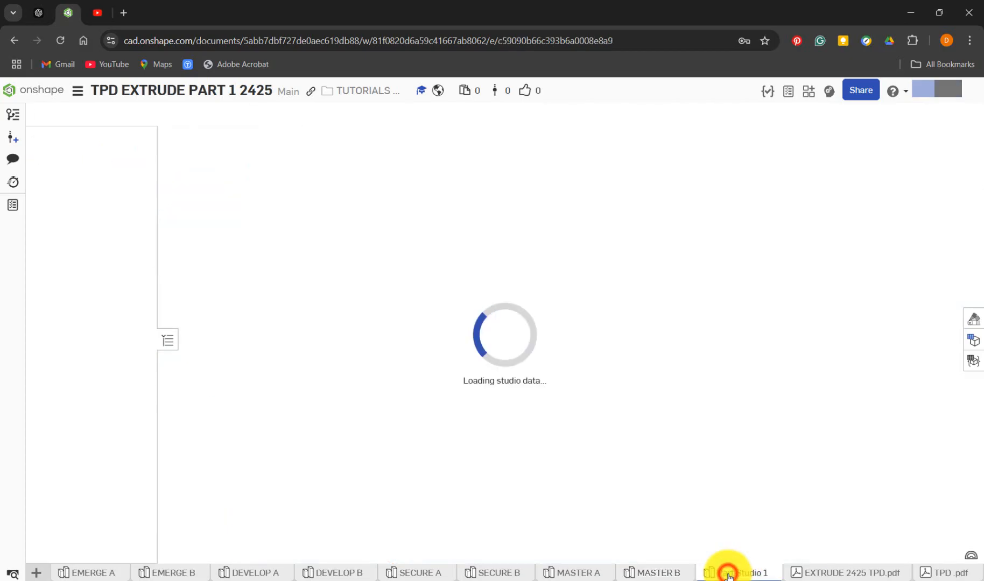
right_drag(400, 365, 372, 360)
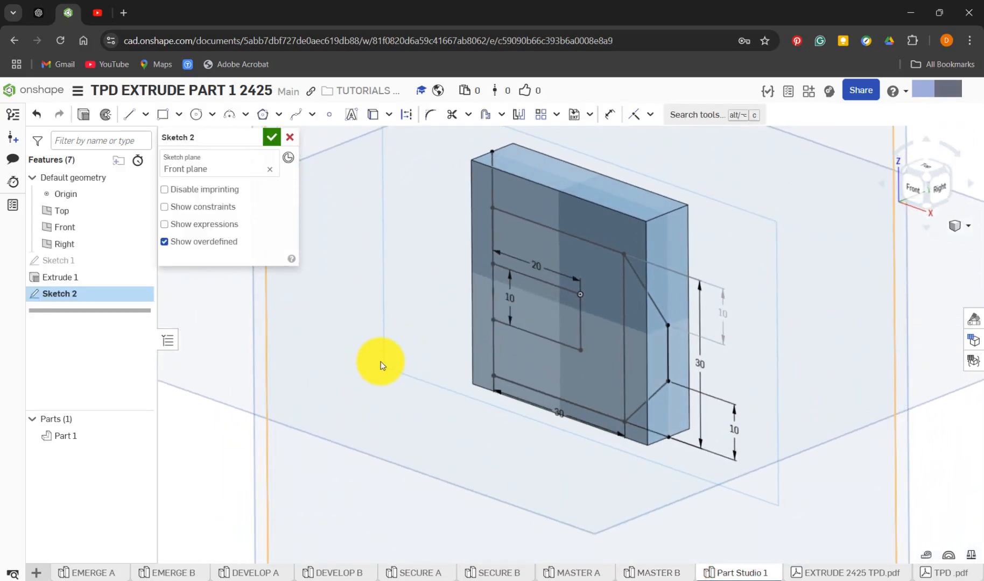
click(143, 245)
click(140, 228)
click(140, 214)
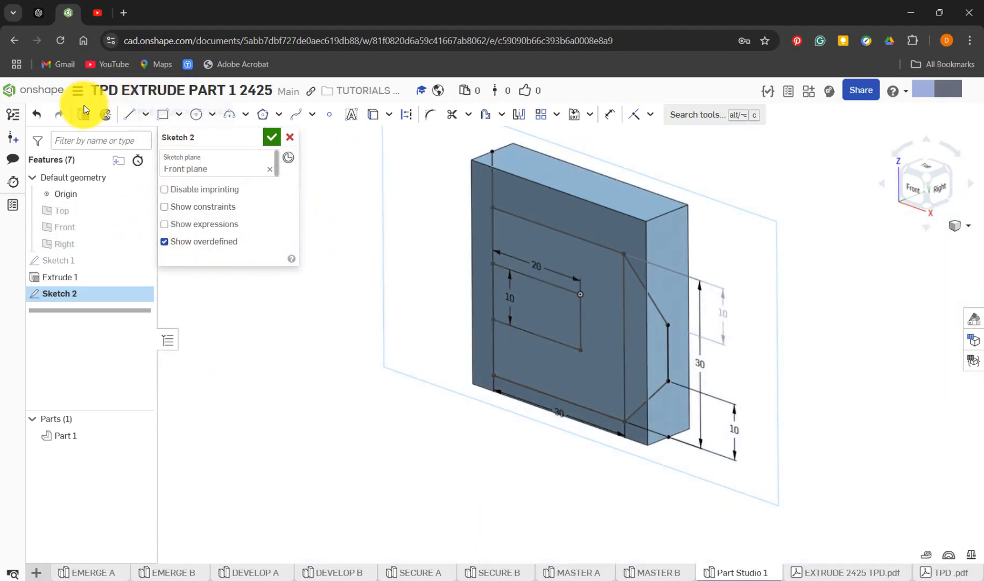
Start an Extrude from Sketch 2 and clear all the faces selected for it
key(shift+e)
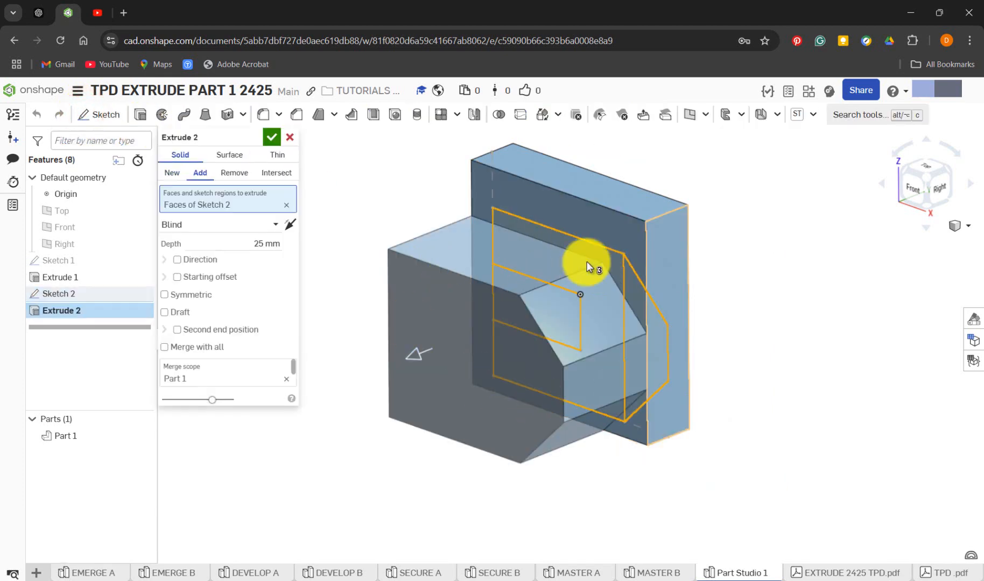
click(517, 309)
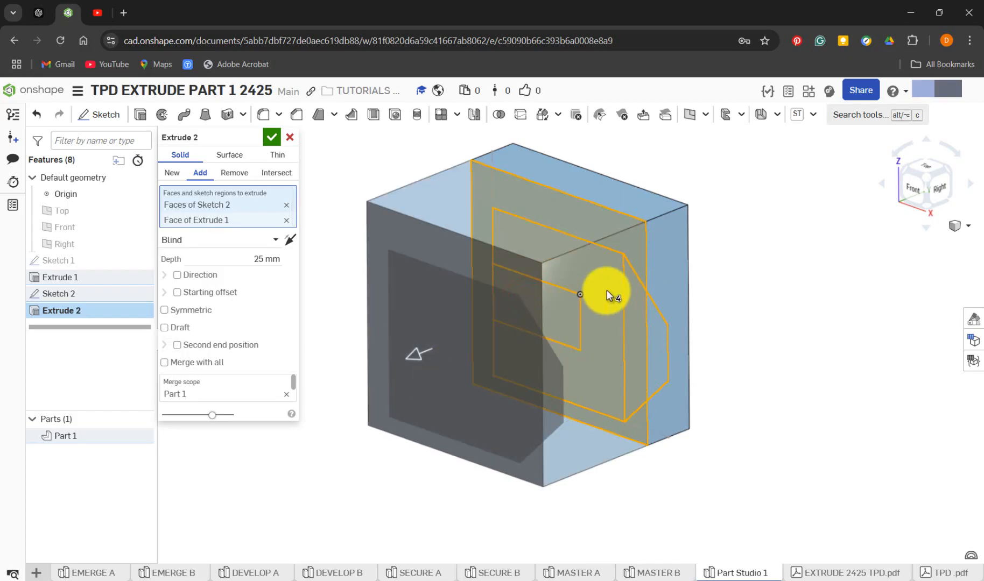
click(287, 207)
click(286, 206)
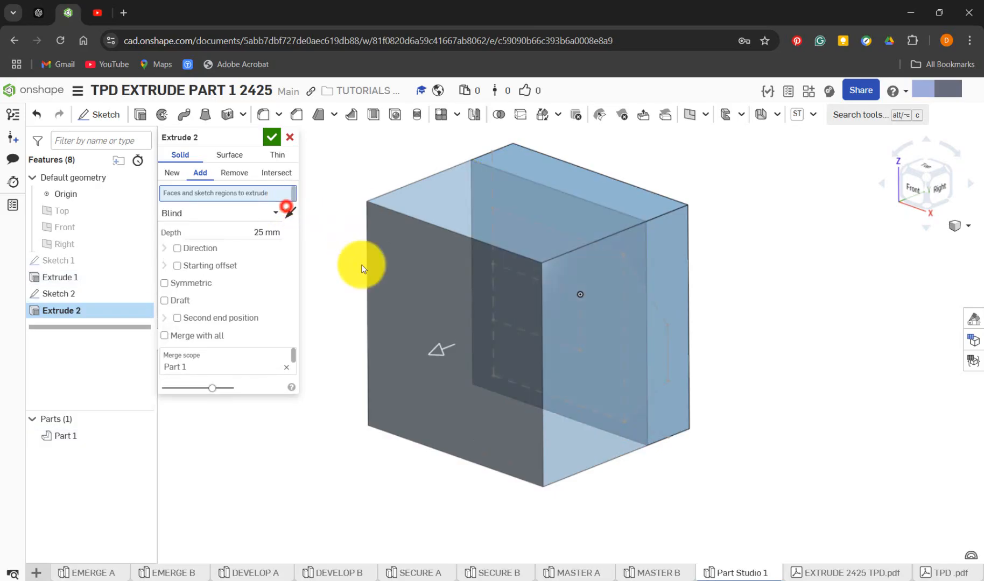
Hide Part 1 and select Sketch 2's C-shaped region and the adjoining angled region for a 25 mm blind extrusion
right_drag(391, 368, 418, 359)
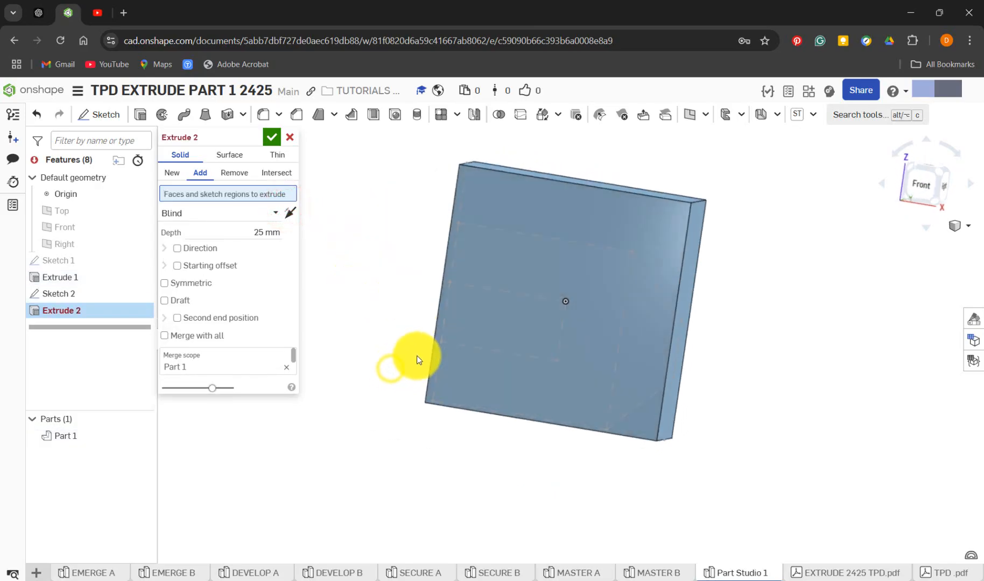
right_drag(761, 362, 619, 303)
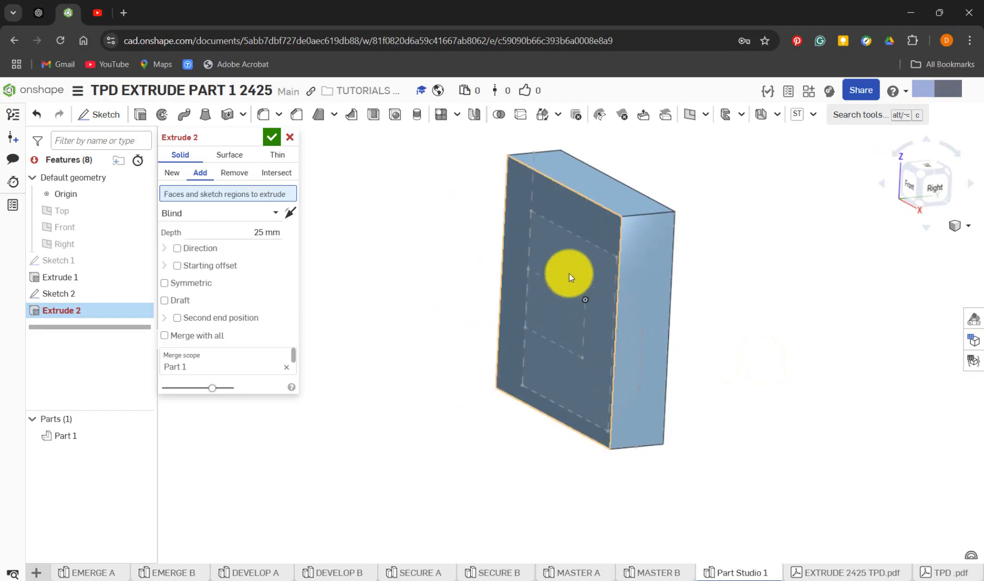
click(137, 435)
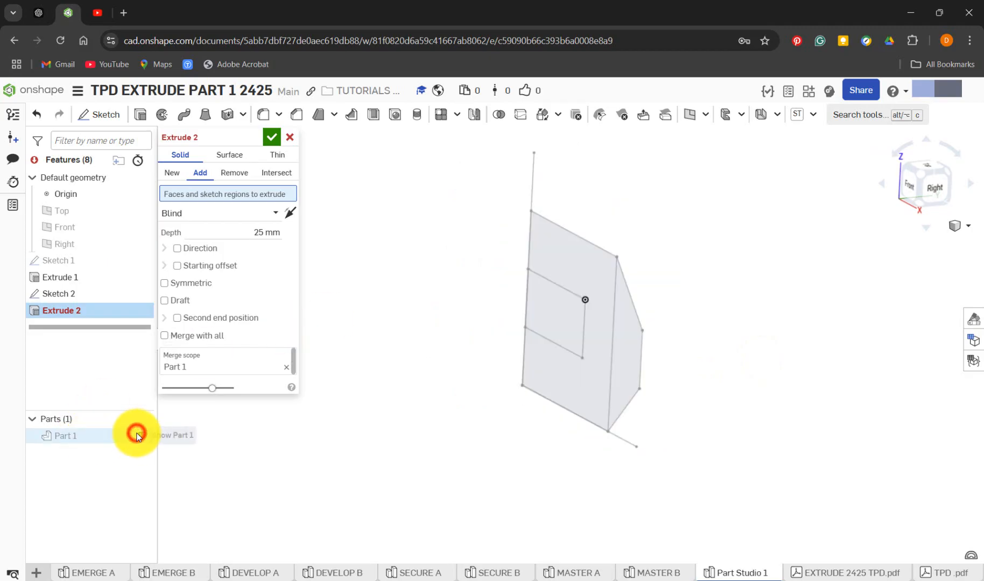
click(582, 280)
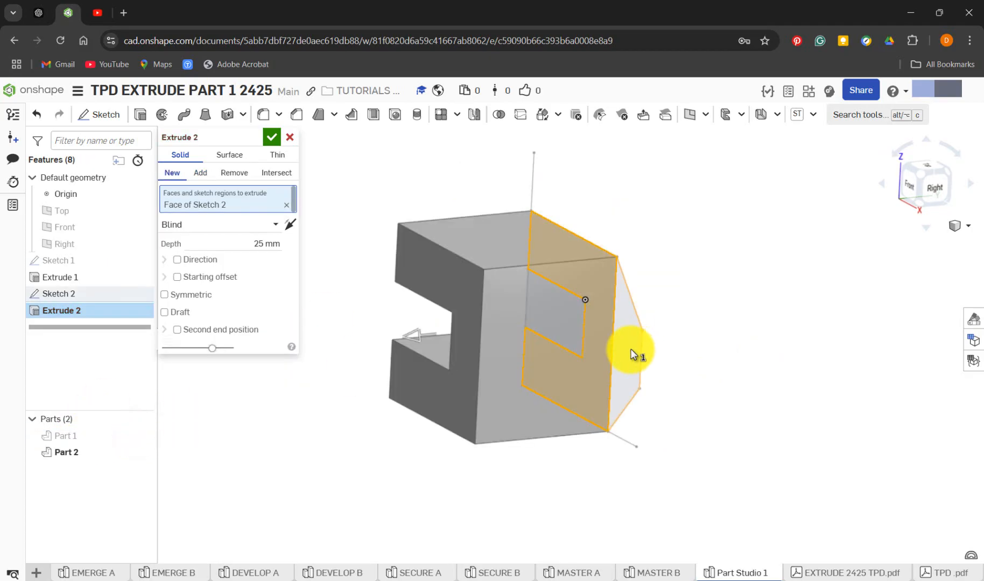
click(631, 350)
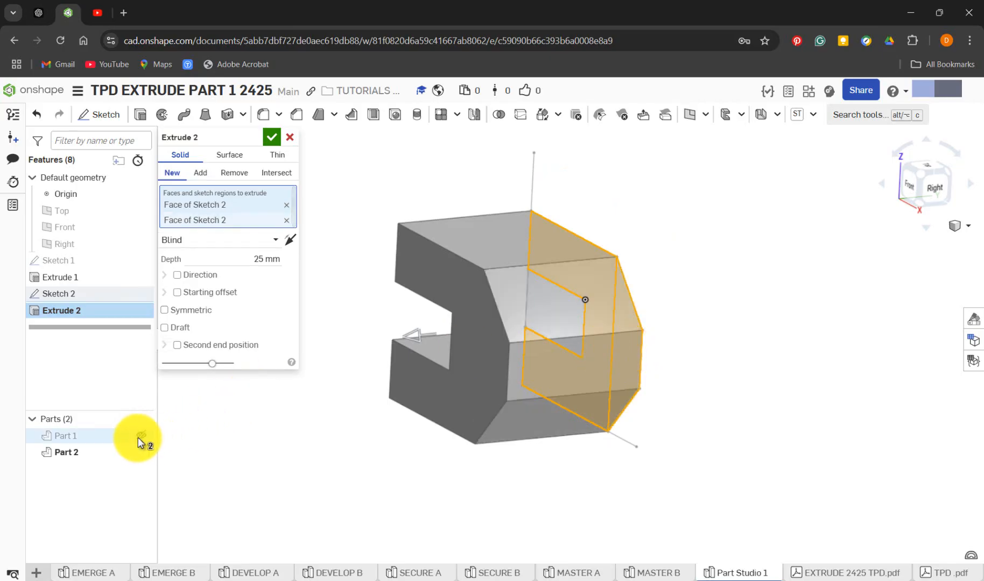
Show Part 1 again and finish the 25 mm extrusion as an Add operation merged with Part 1
click(140, 435)
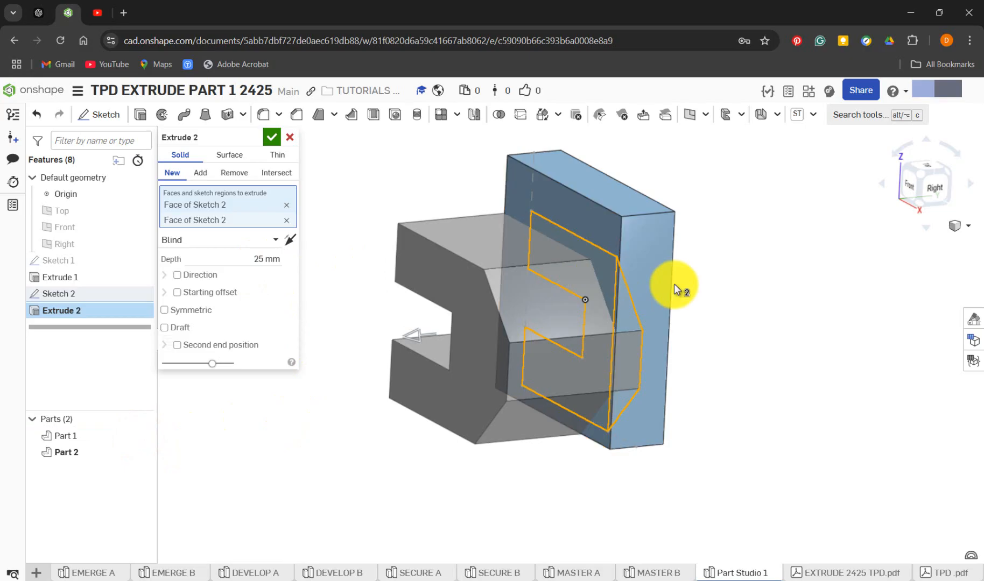
click(202, 173)
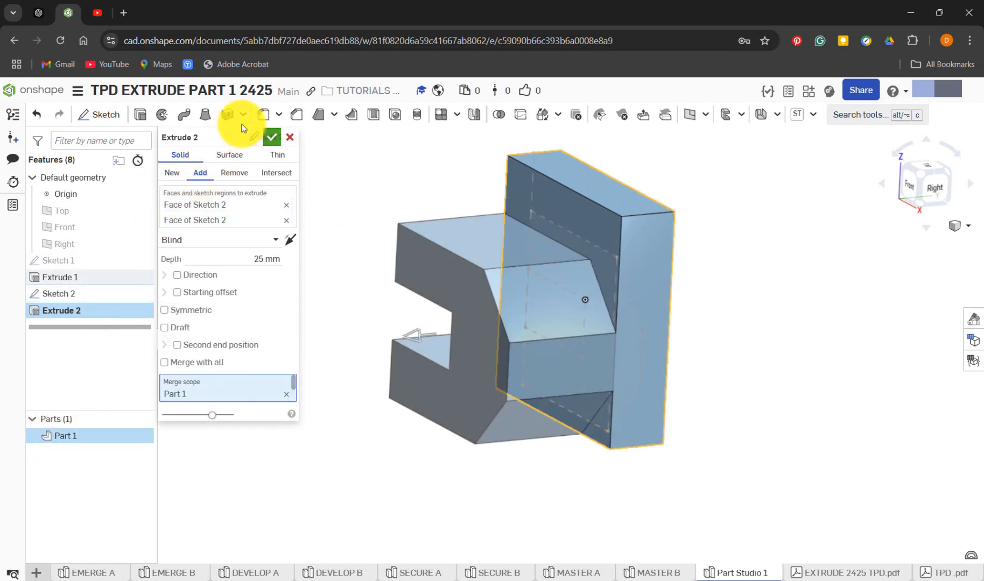
click(272, 137)
right_drag(327, 317, 345, 362)
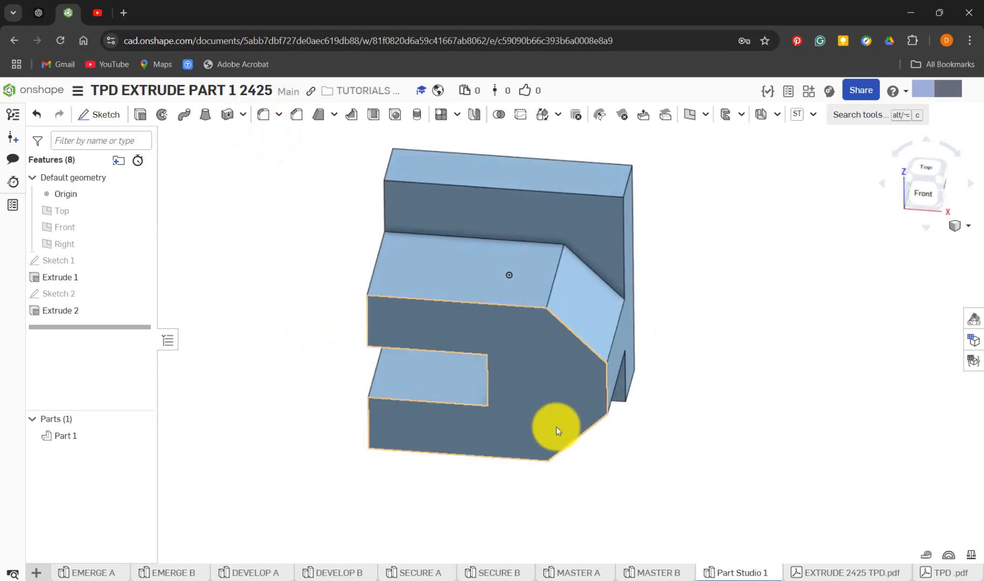
In MASTER B, roll the history forward past Extrude 3 and examine that feature's regions, operation and depth
click(668, 572)
right_drag(388, 423, 488, 439)
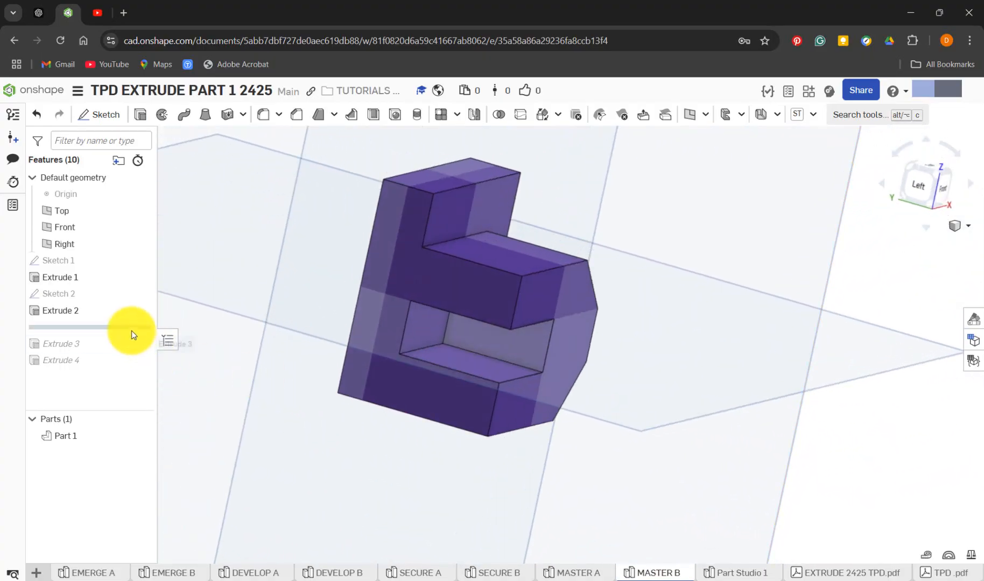
drag(125, 327, 128, 348)
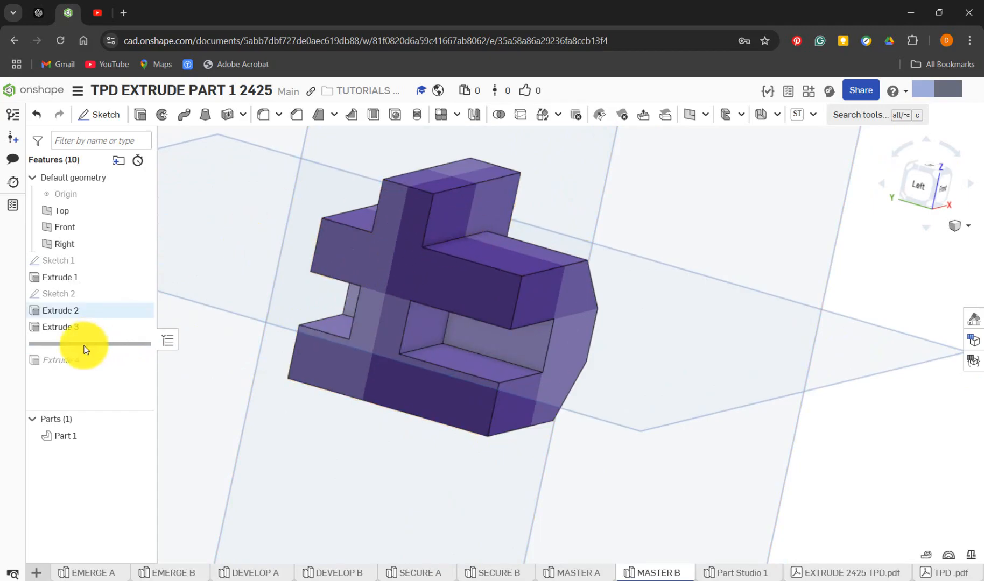
right_click(61, 333)
click(128, 367)
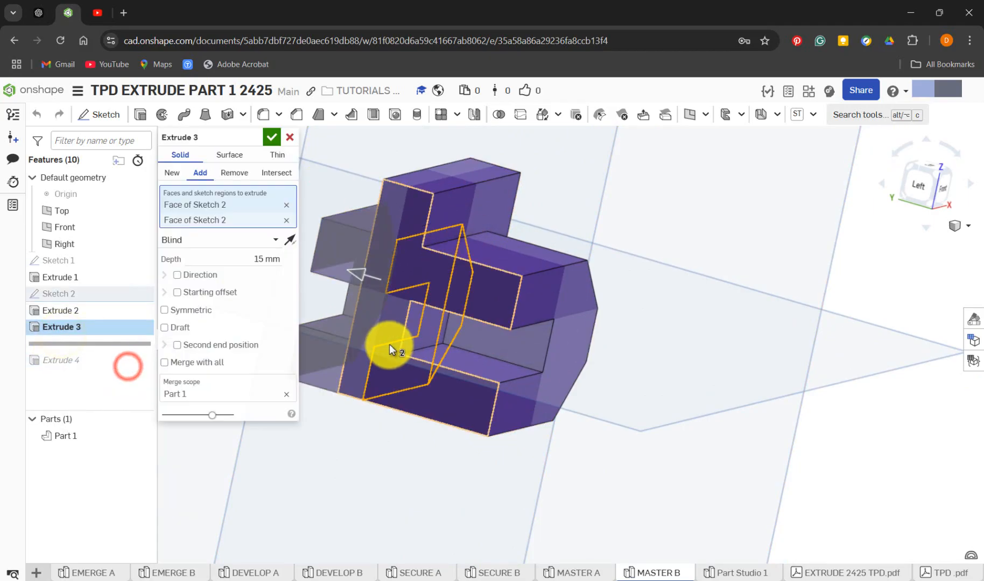
right_drag(389, 349, 507, 321)
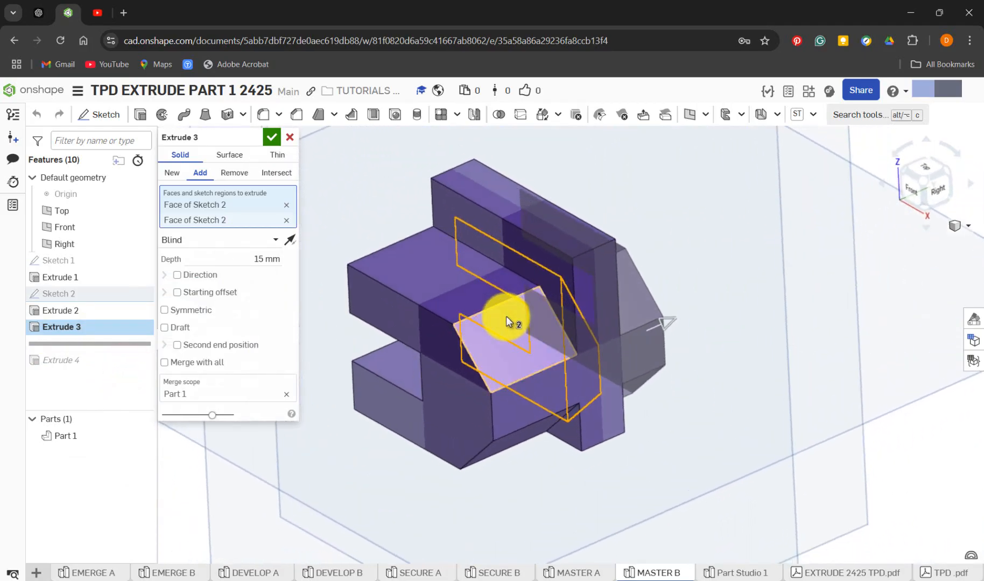
click(274, 139)
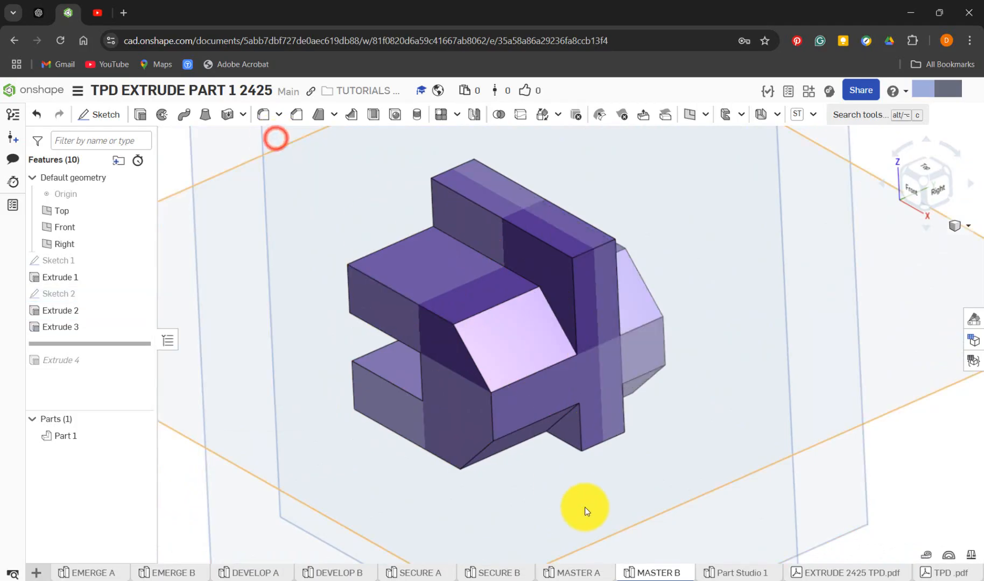
In Part Studio 1, show Sketch 2, hide Part 1, and extrude the sketch's C-shaped and adjoining angled regions in the reversed direction
click(732, 572)
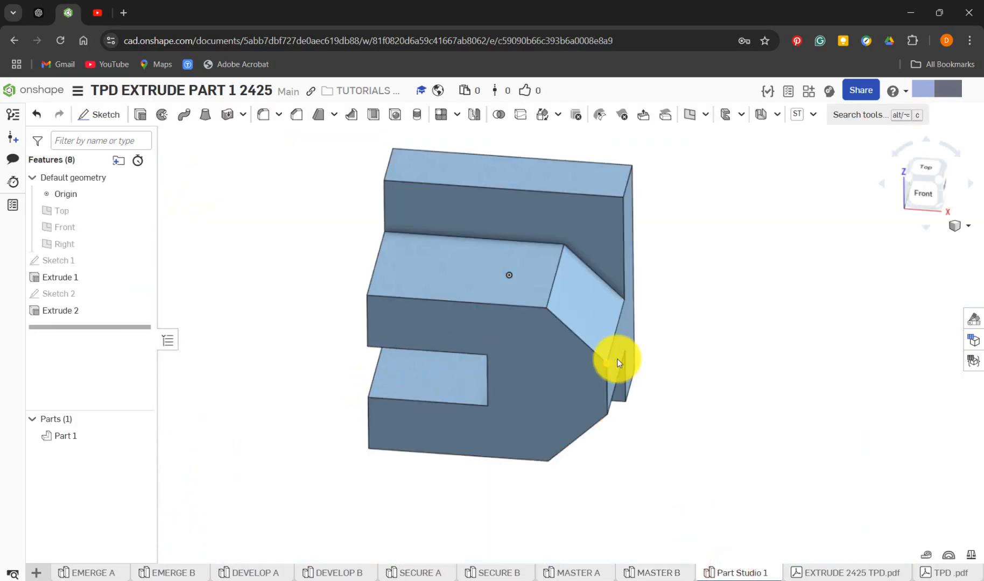
right_drag(653, 408, 544, 412)
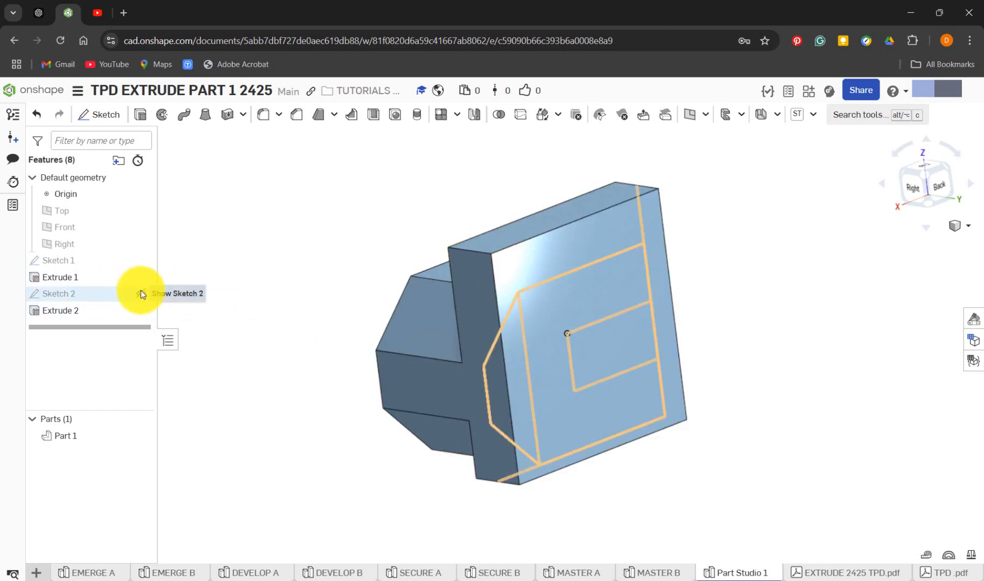
click(139, 291)
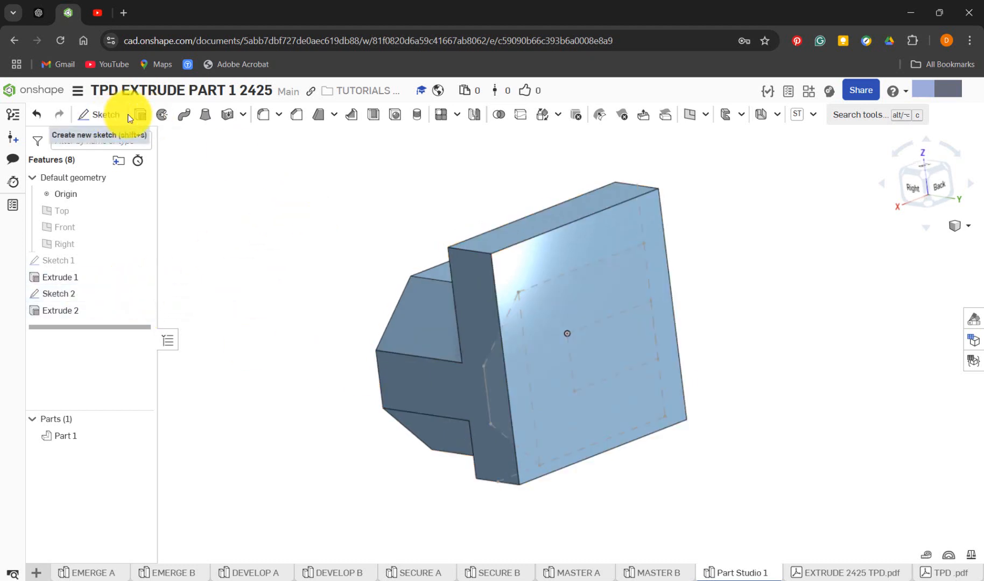
key(shift+e)
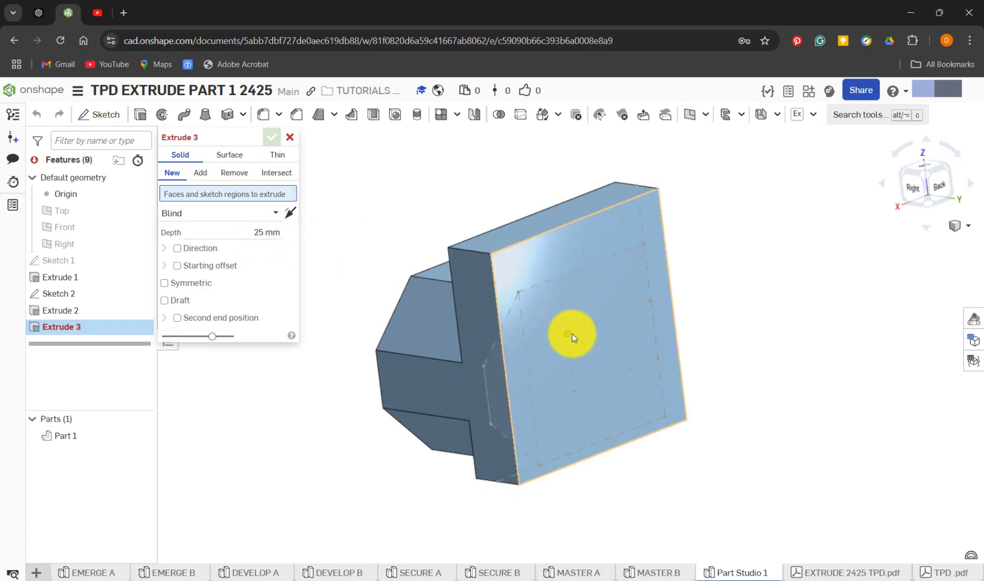
click(141, 436)
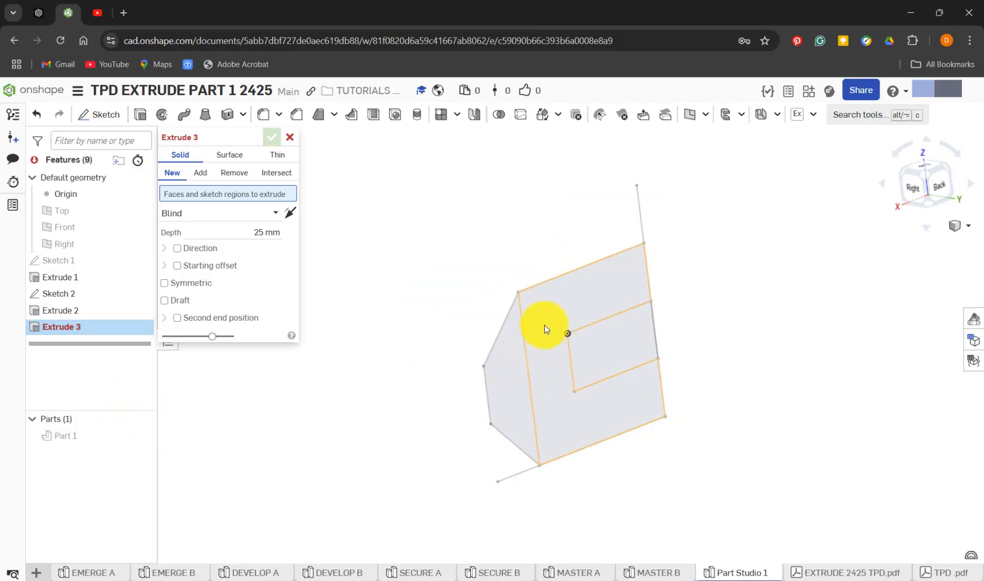
click(545, 325)
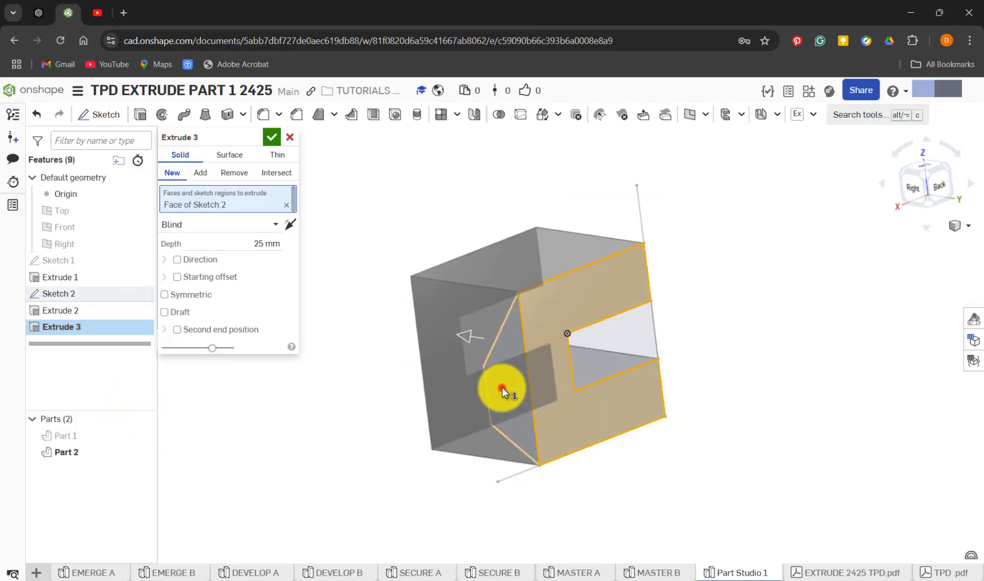
click(503, 386)
click(467, 338)
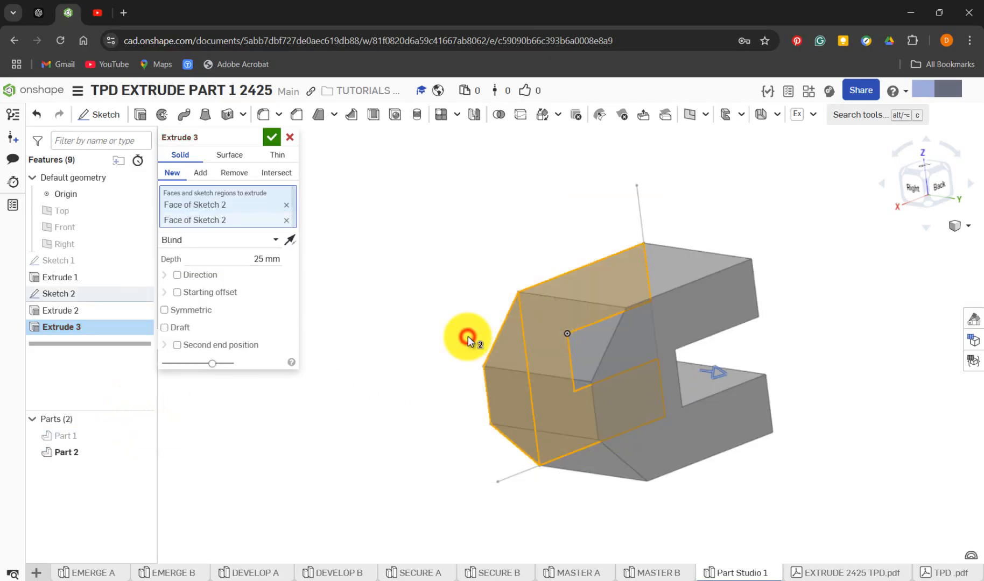
Set the extrusion depth to 15 mm, show Part 1 again and make it an Add operation merged with Part 1
click(270, 260)
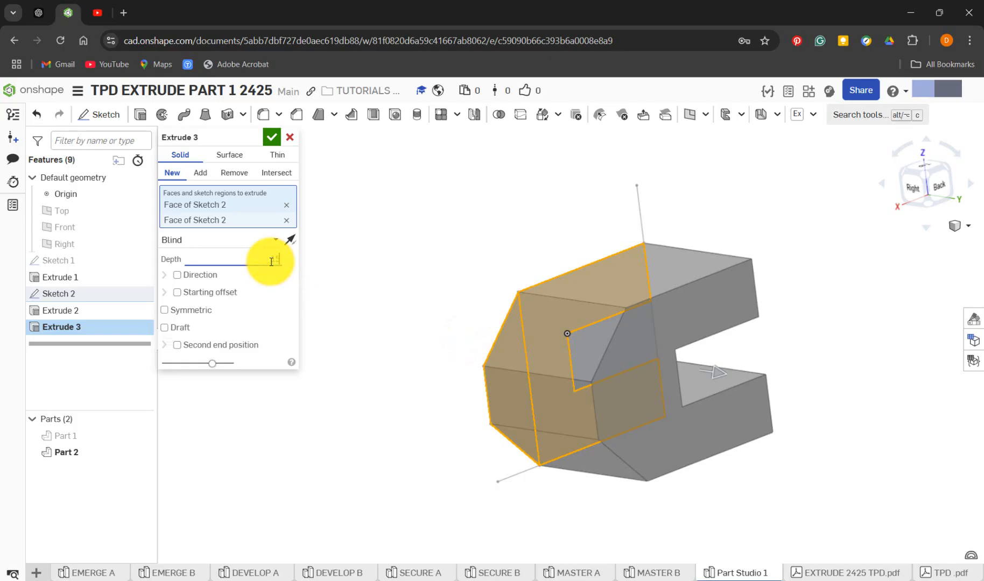
text(15)
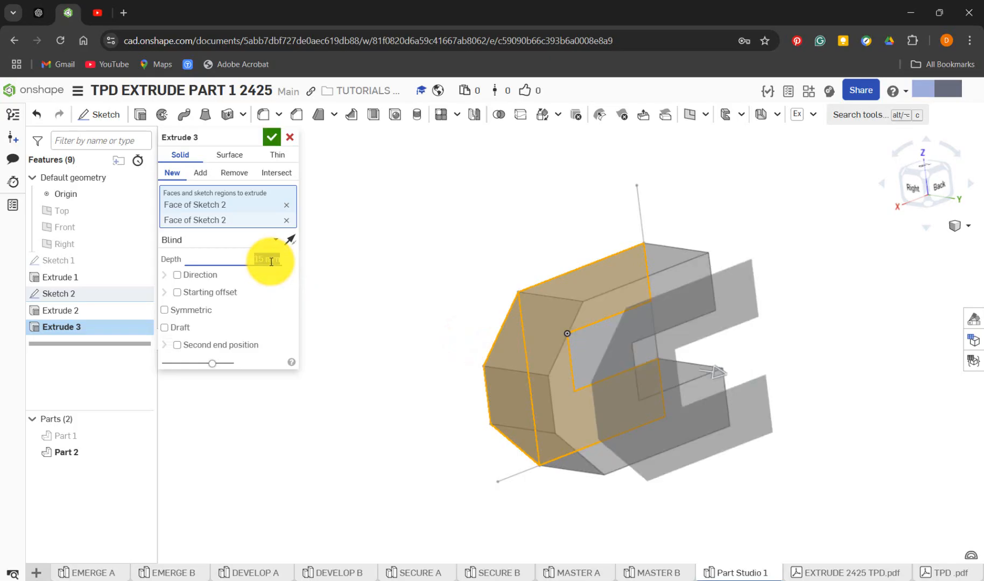
key(Return)
click(141, 436)
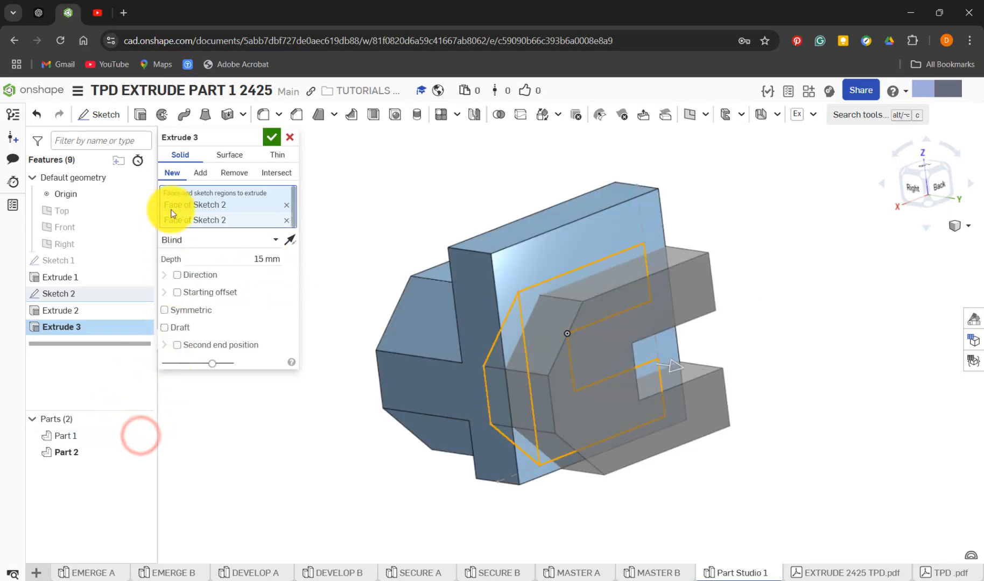
click(199, 173)
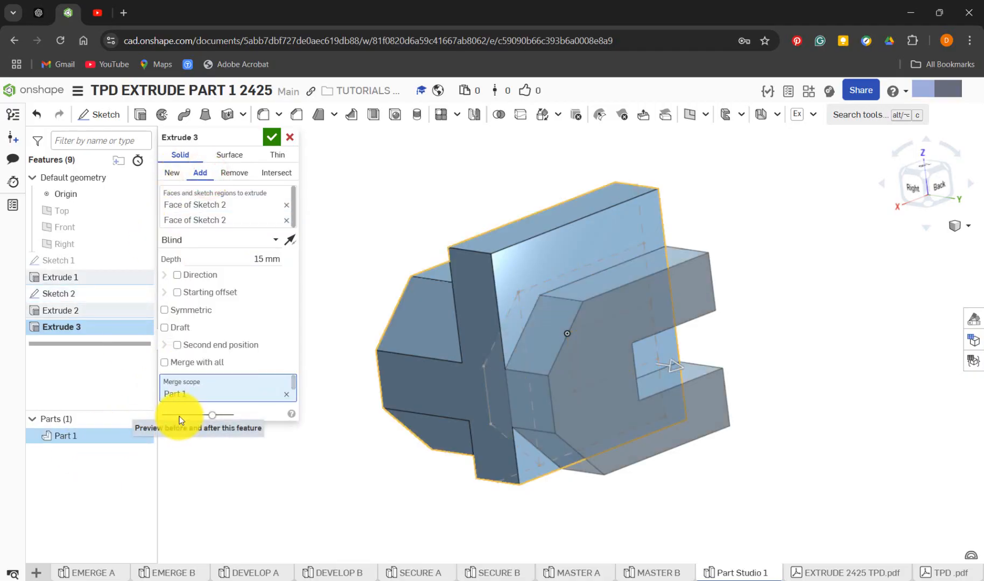
Recheck the settings and direction of Extrude 3 in MASTER B
click(668, 577)
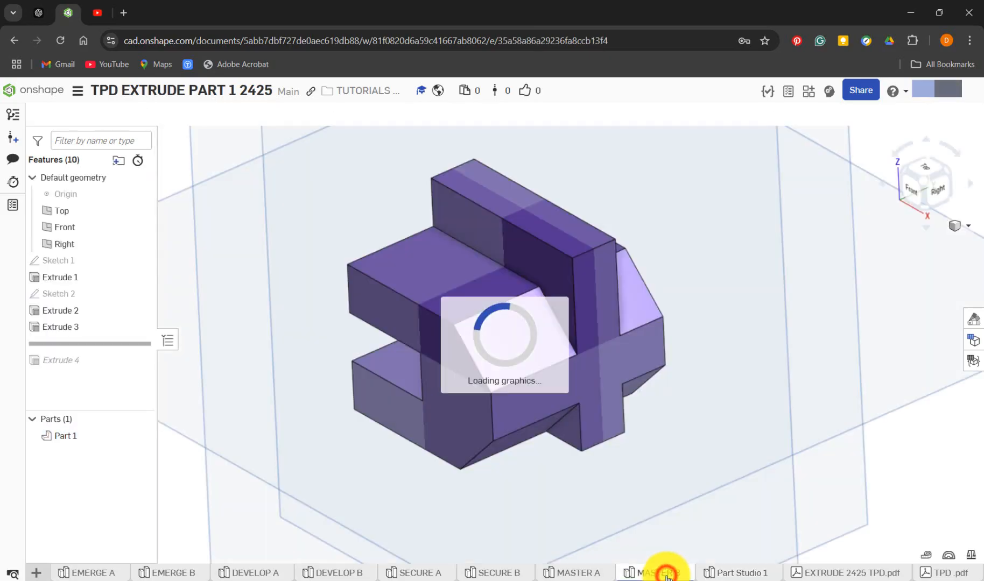
right_click(88, 325)
click(133, 353)
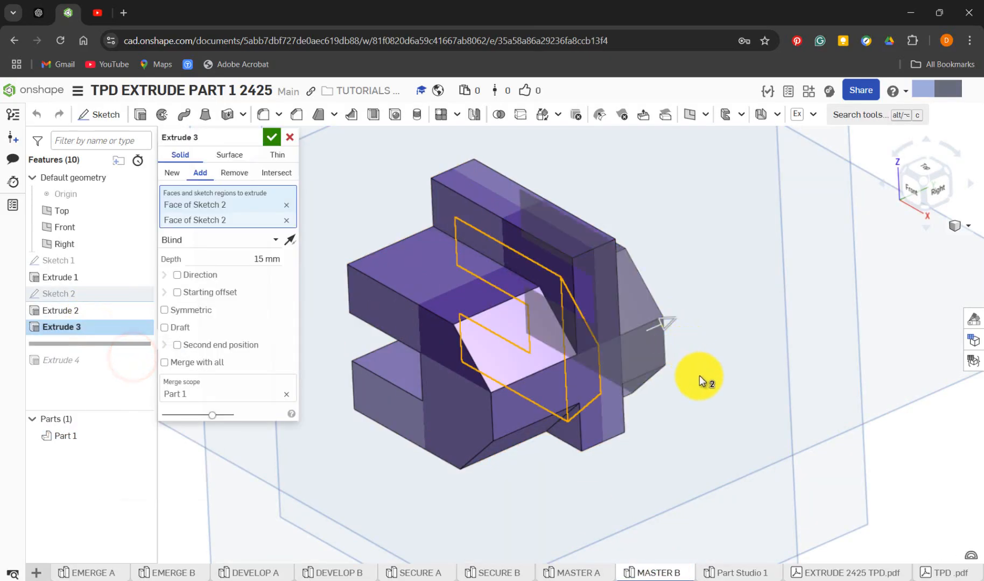
mouse_move(700, 377)
right_down()
mouse_move(677, 377)
mouse_move(685, 372)
right_up()
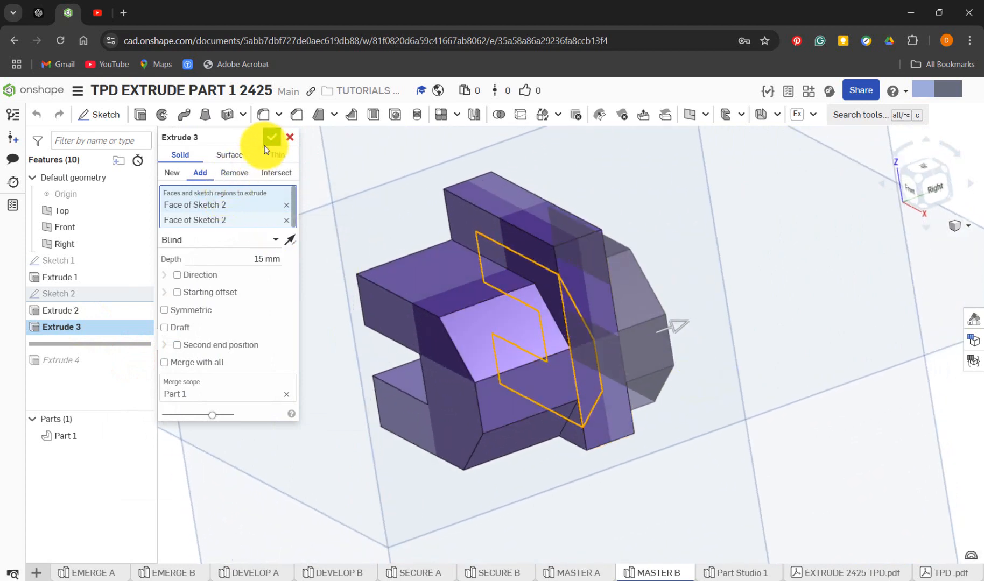
click(269, 140)
Return to Part Studio 1 and accept the 15 mm Add extrusion, keeping its direction away from the existing C-shaped block
click(718, 571)
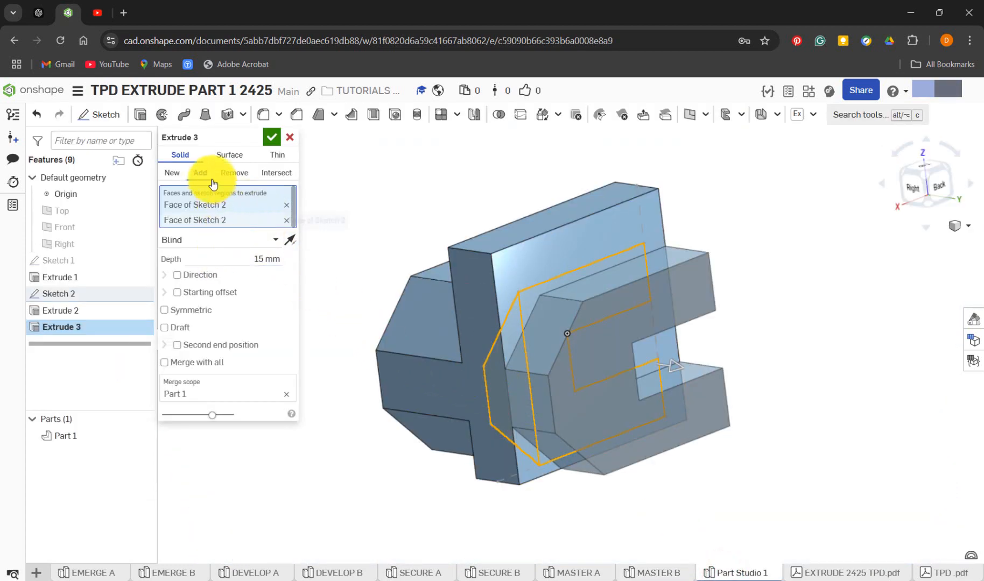
click(198, 174)
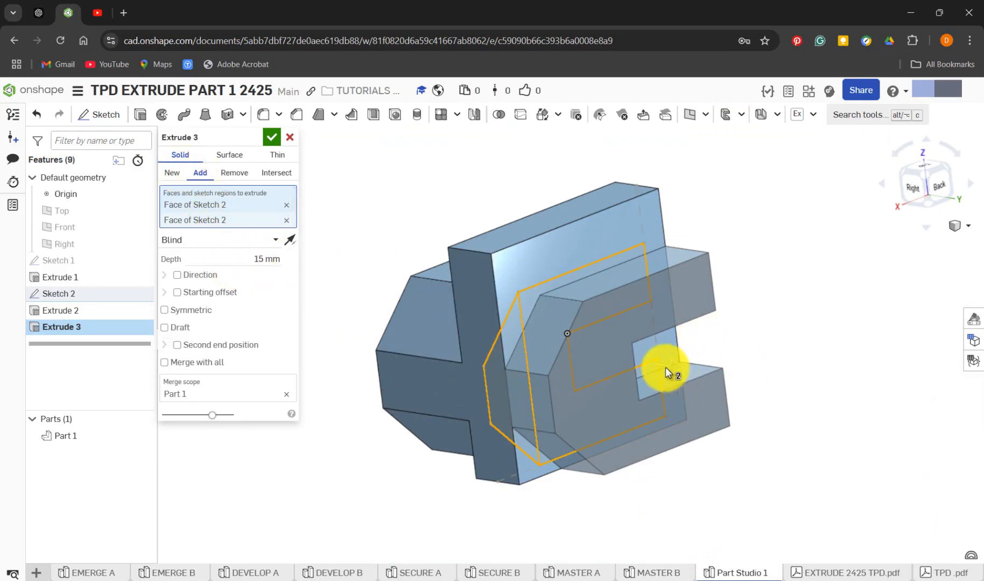
click(291, 241)
click(291, 241)
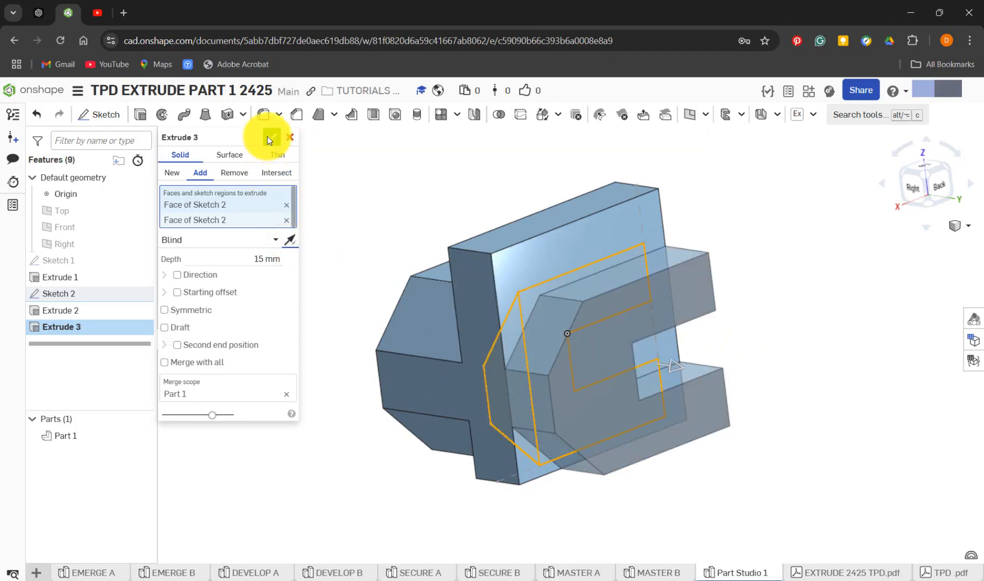
click(271, 137)
right_drag(303, 310, 172, 416)
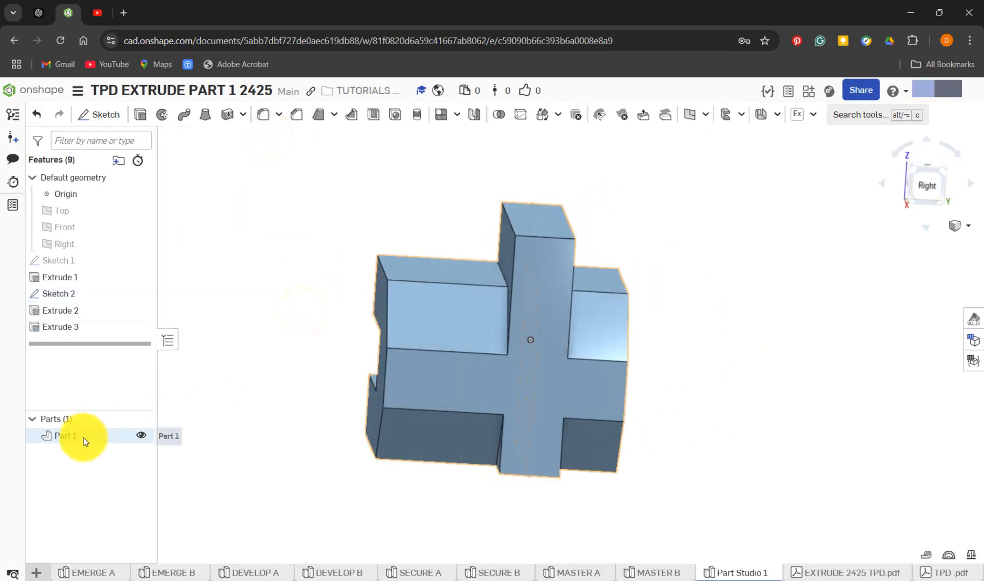
click(138, 437)
click(139, 437)
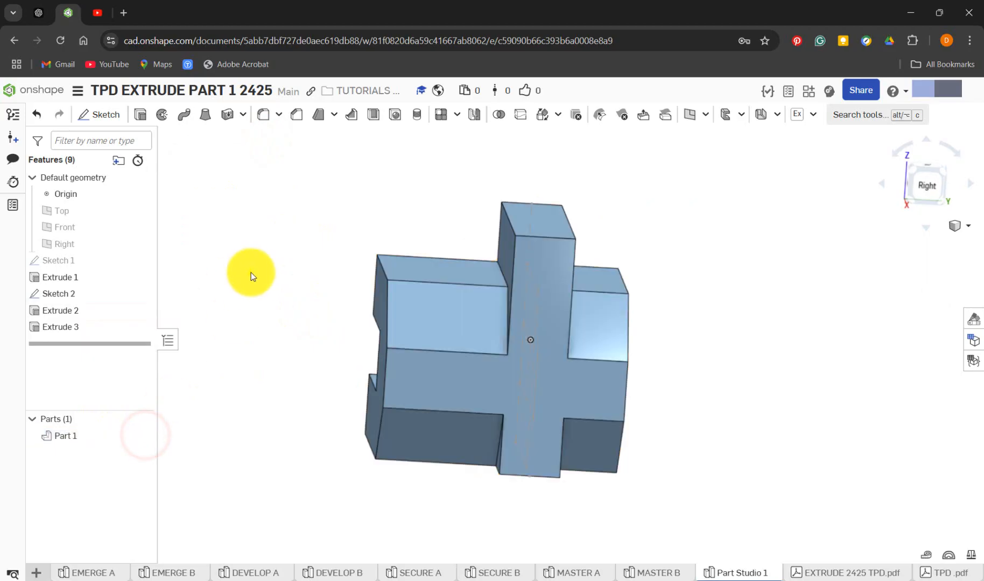
right_drag(251, 272, 348, 309)
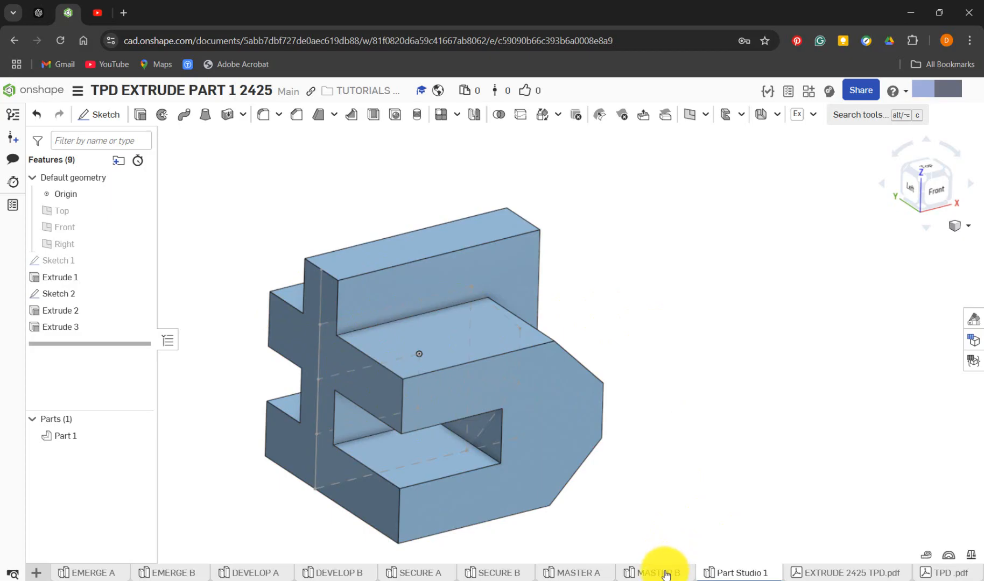
In MASTER B, roll the history forward past Extrude 4 and stretch that Remove extrusion's depth to 24.6 mm
click(665, 574)
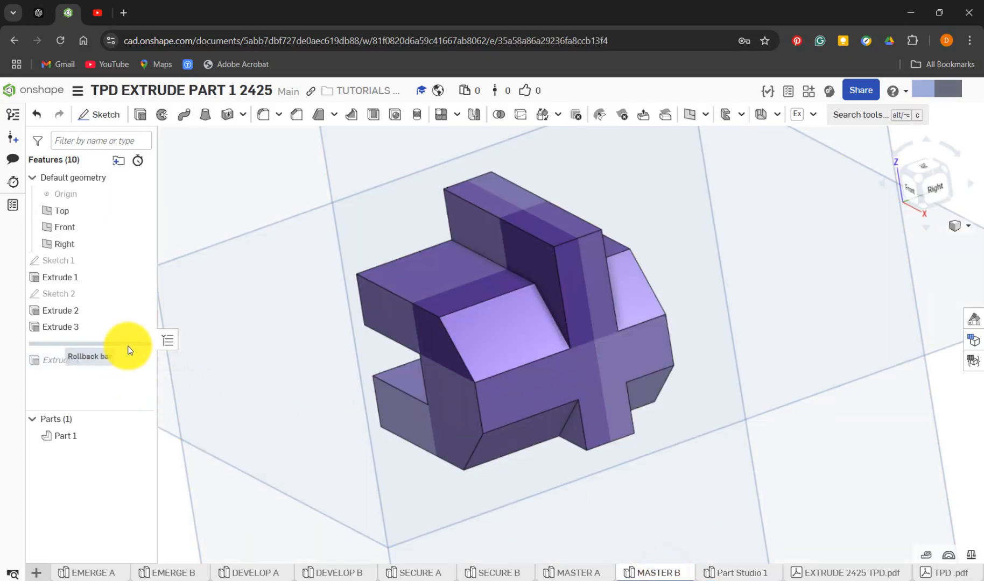
drag(129, 350, 132, 363)
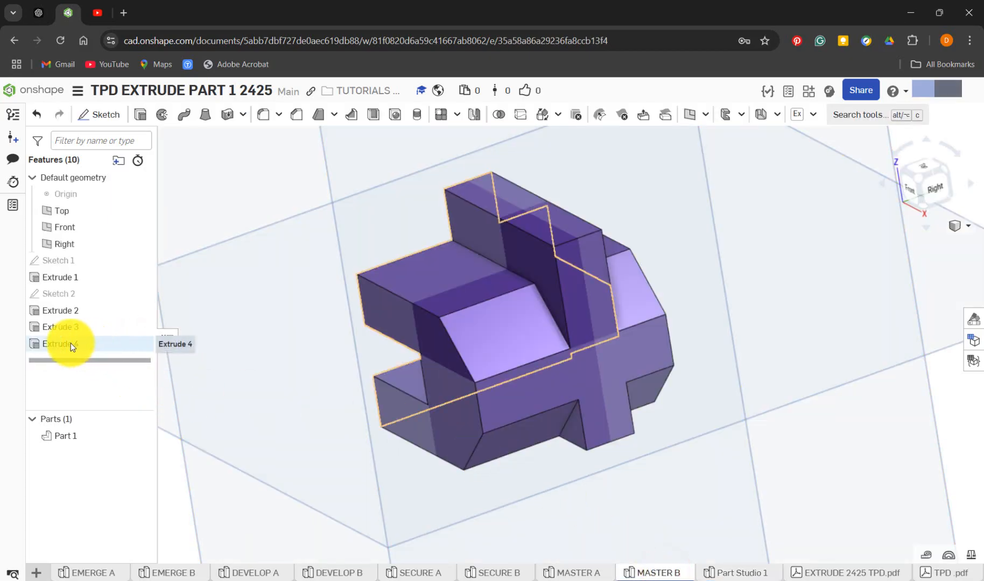
right_click(71, 343)
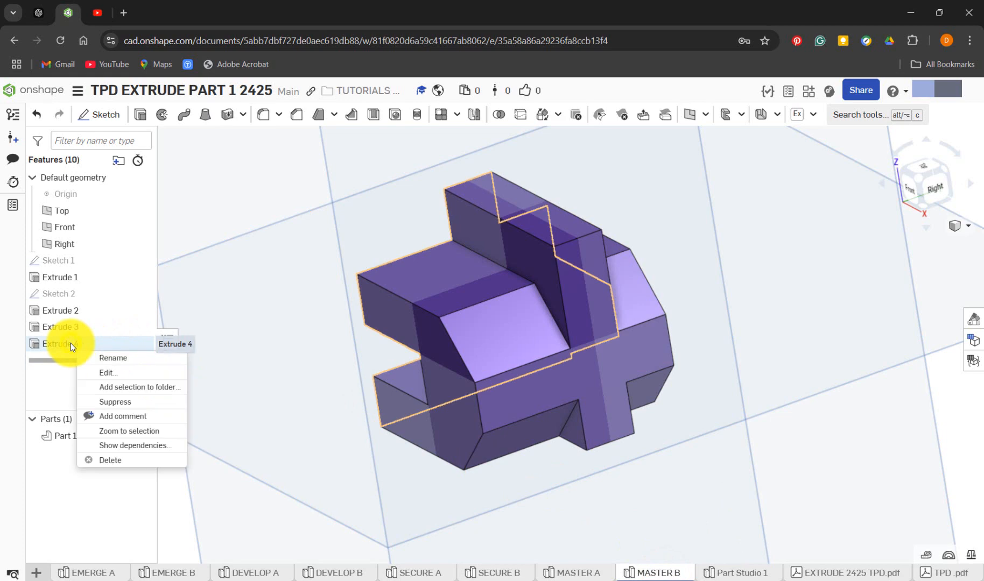
click(122, 370)
right_drag(377, 323, 466, 384)
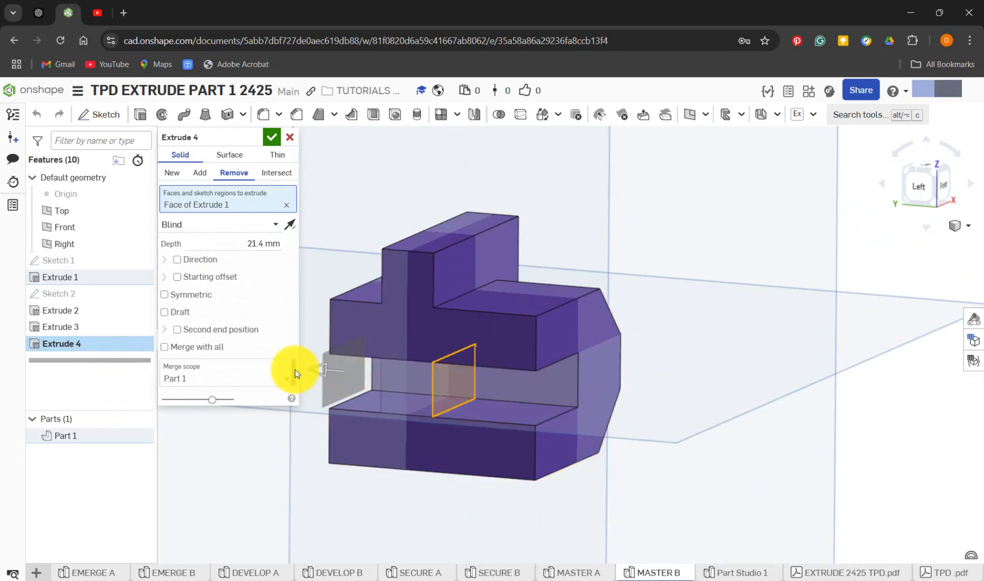
mouse_move(316, 371)
mouse_down()
mouse_move(334, 373)
mouse_move(286, 378)
mouse_move(307, 376)
mouse_up()
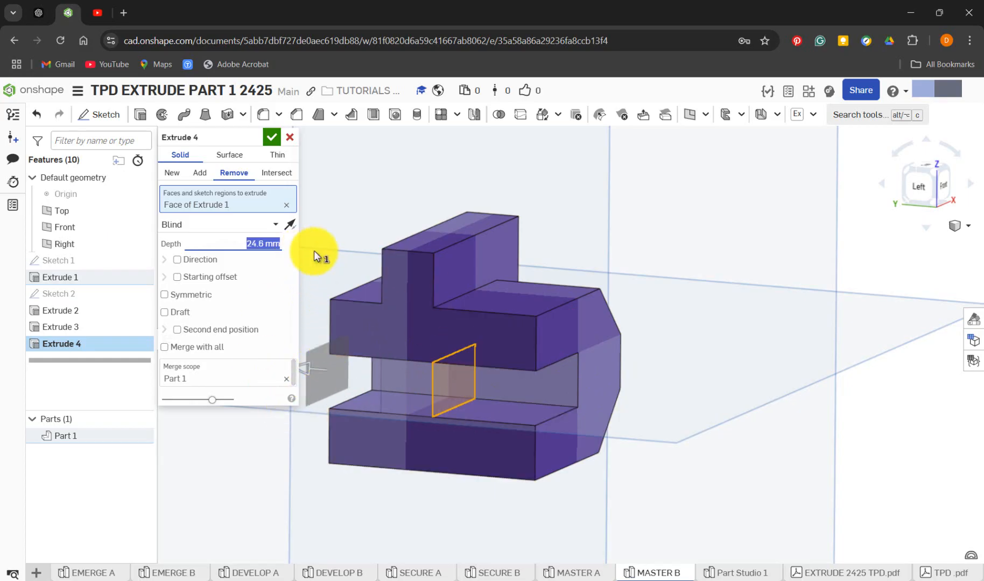
click(272, 137)
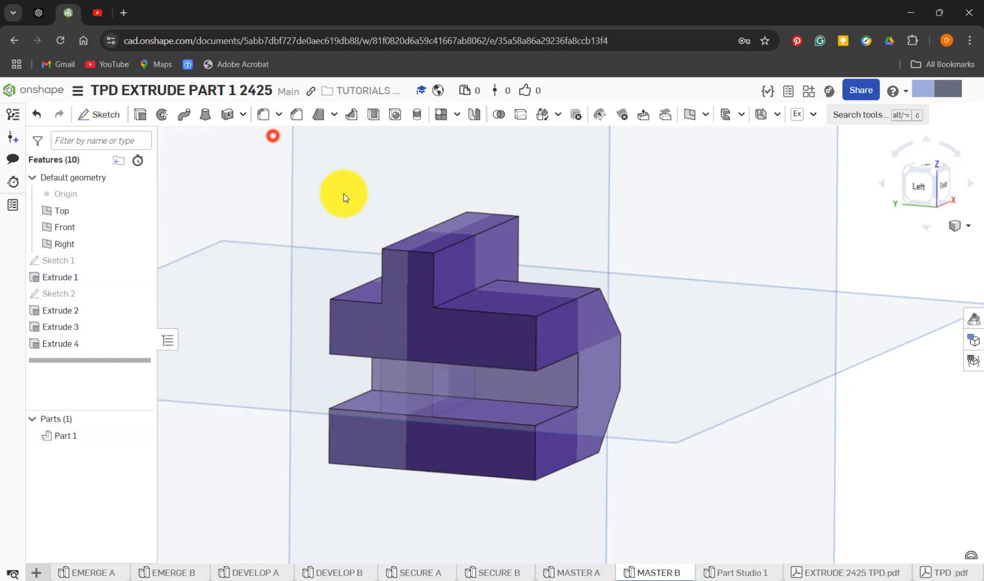
In Part Studio 1, start an extrusion of Sketch 2's small inner rectangle, hiding Part 1 and showing the sketch to select it
click(724, 576)
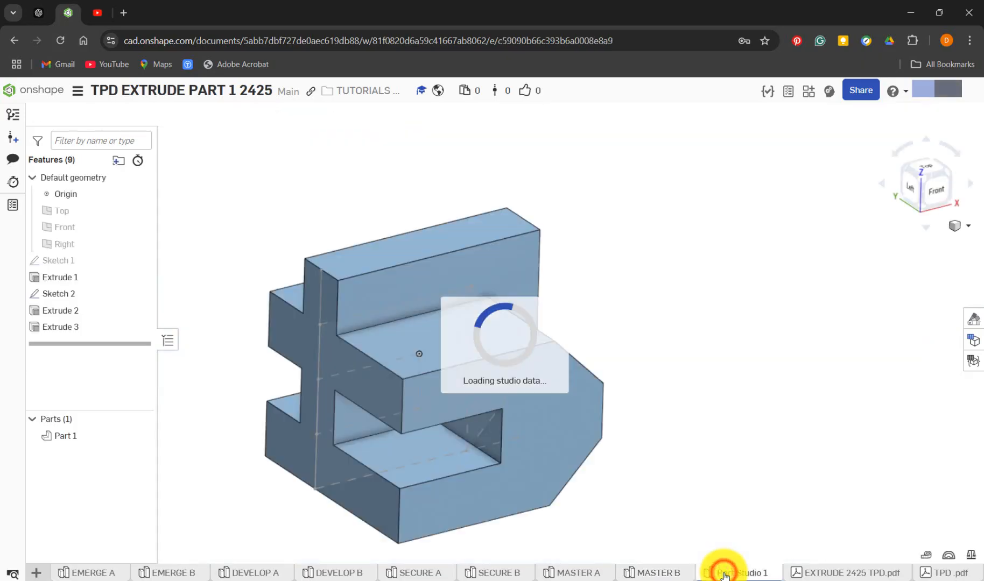
mouse_move(240, 405)
right_down()
mouse_move(240, 386)
mouse_move(242, 395)
right_up()
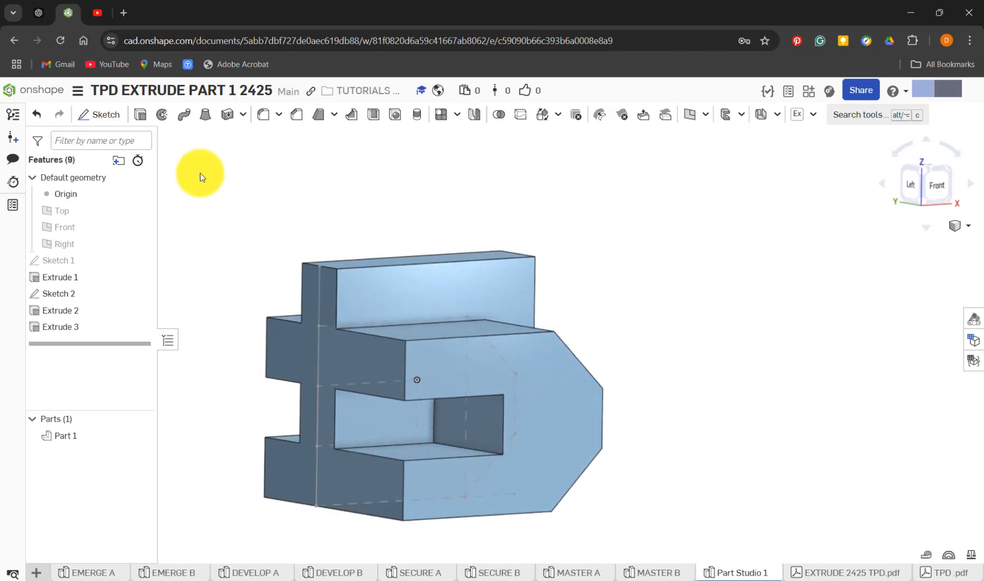
click(138, 115)
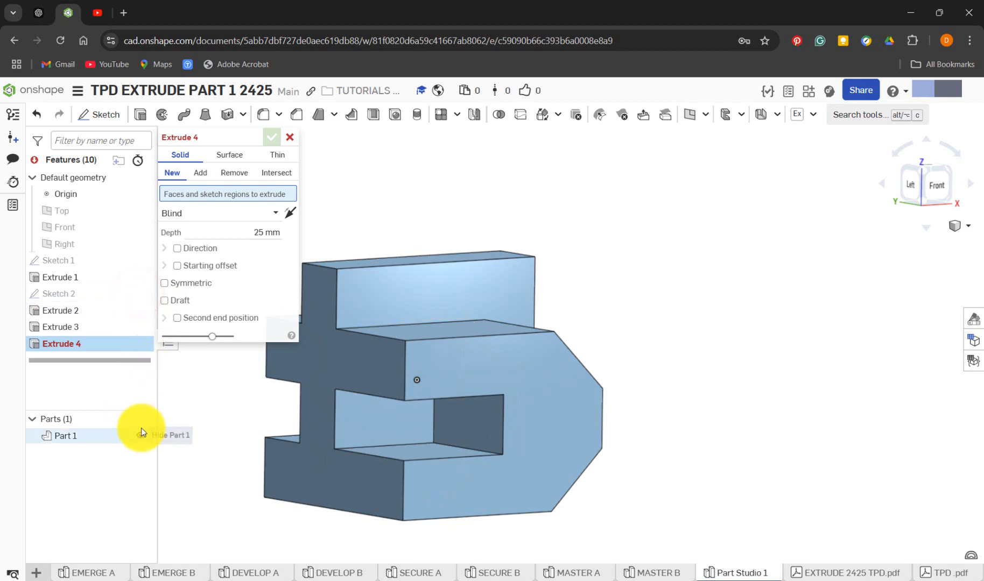
click(142, 433)
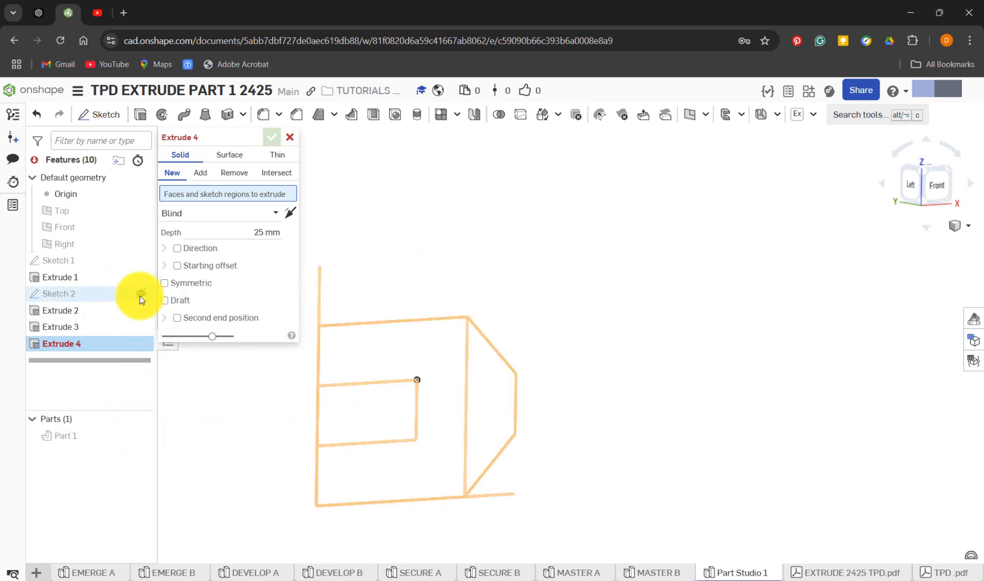
click(140, 296)
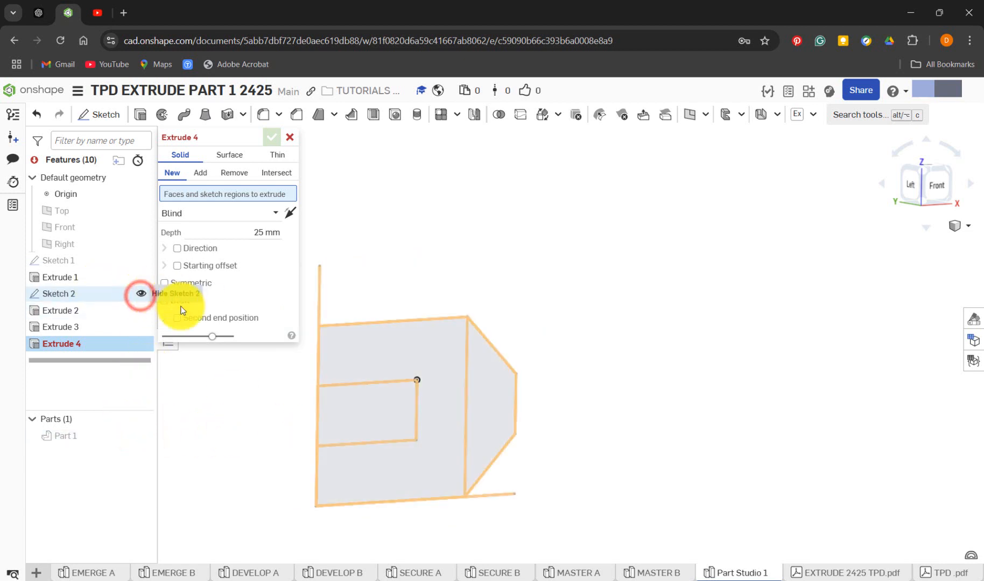
click(377, 416)
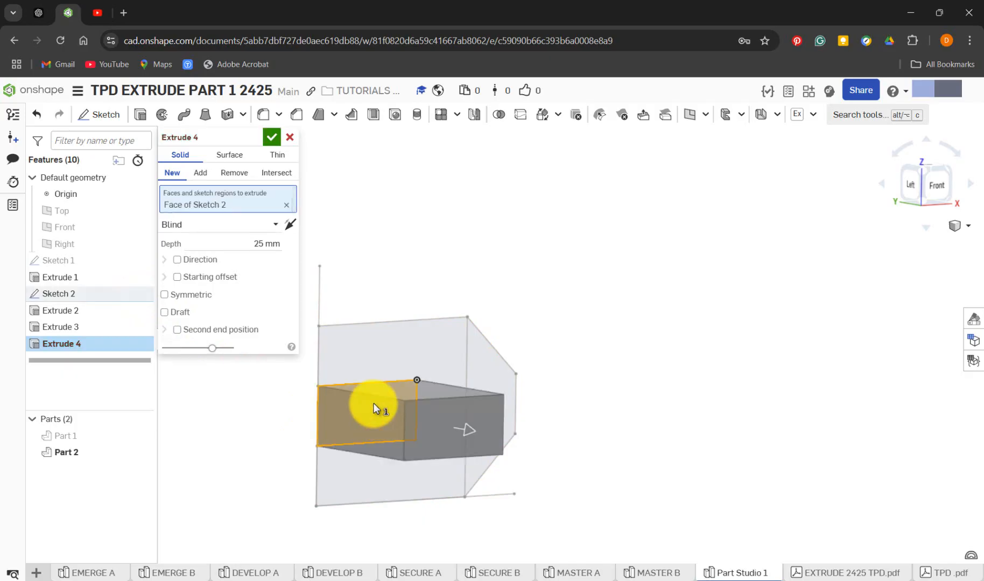
Show Part 1 again, stretch the extrusion backwards to a depth of 38 mm and make it a Remove operation
click(138, 436)
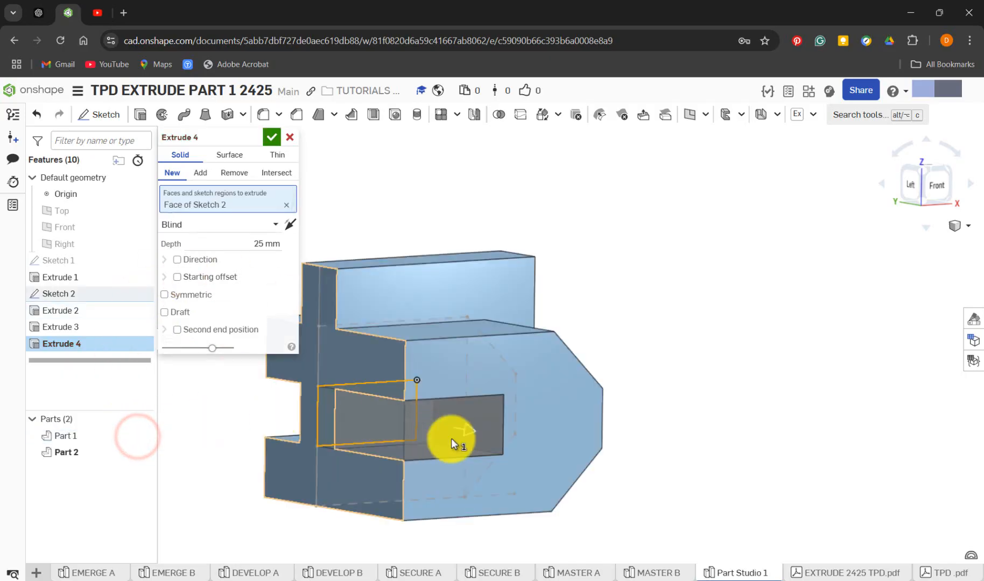
drag(461, 431, 241, 423)
click(232, 174)
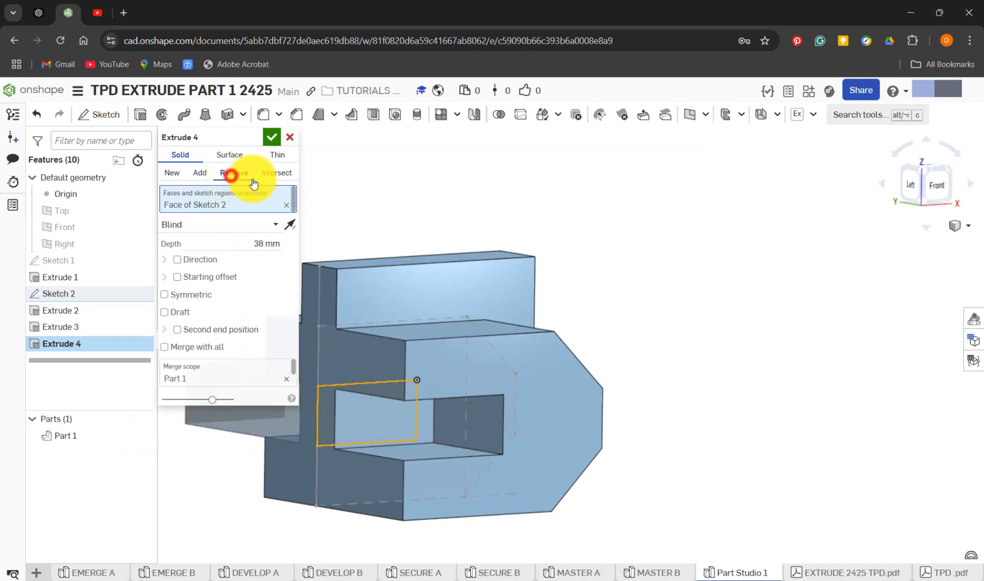
right_drag(403, 179, 419, 189)
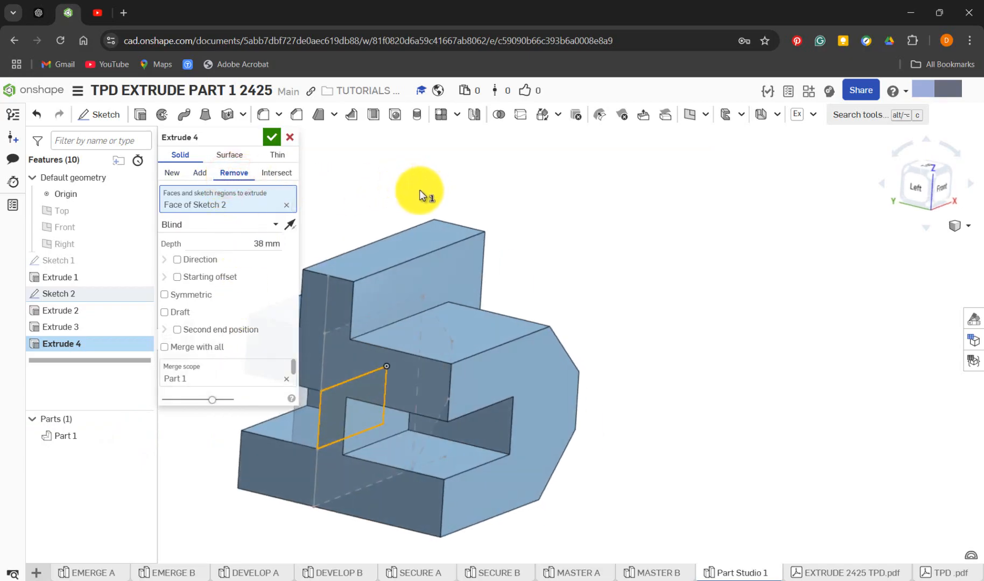
Try the 38 mm cut in the opposite direction, restore it, make the cut symmetric and accept it
click(286, 226)
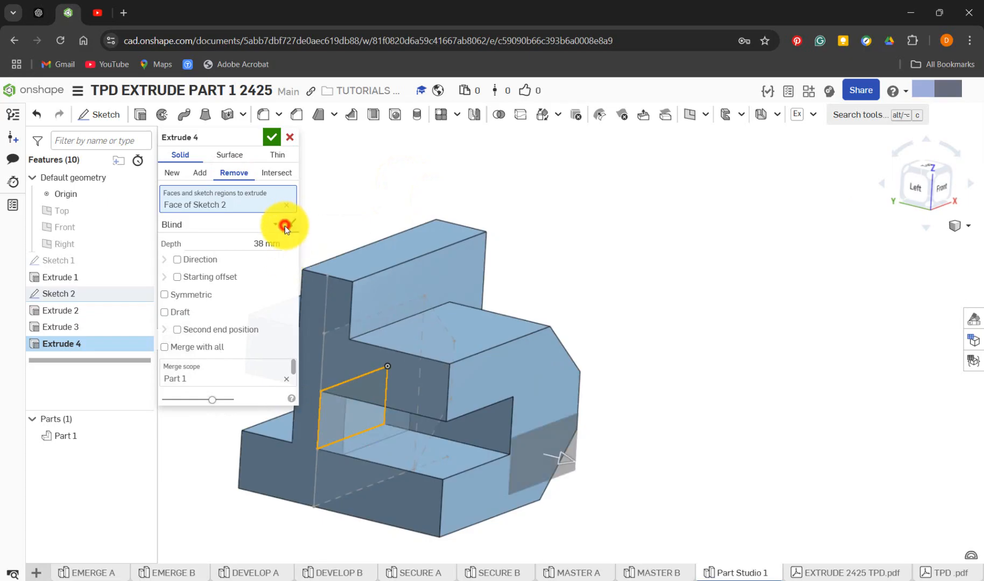
click(285, 226)
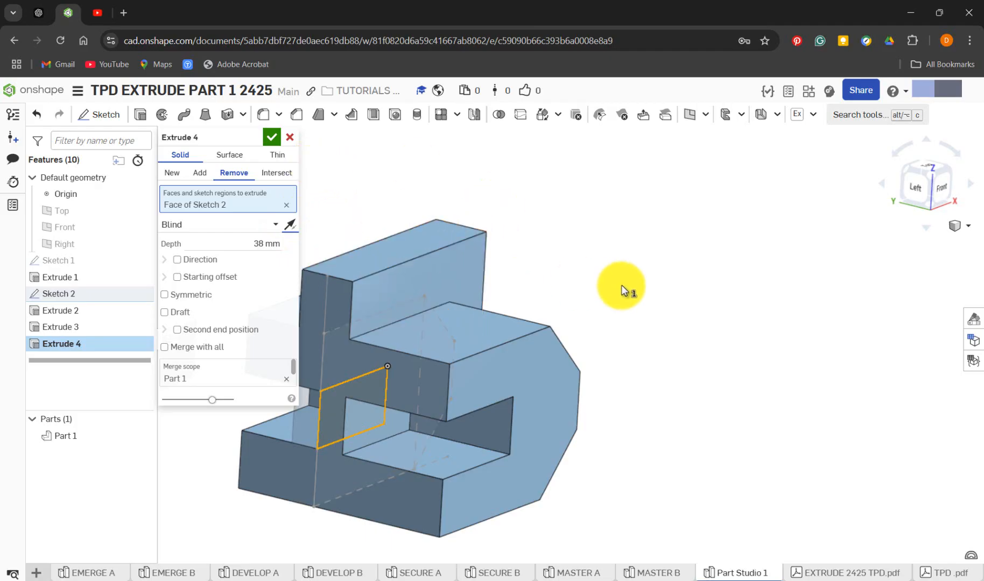
middle_drag(622, 284, 725, 253)
right_drag(303, 478, 331, 467)
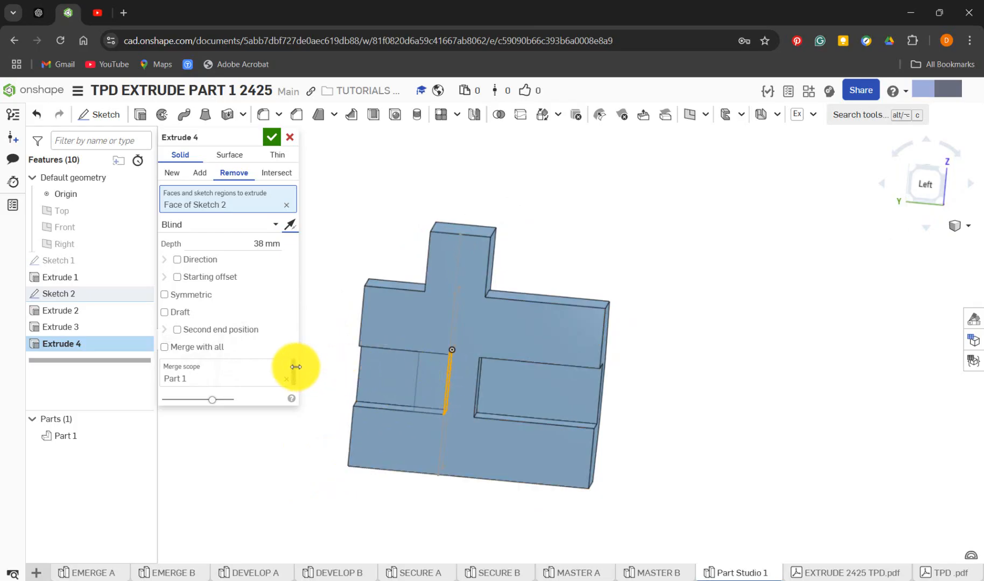
click(194, 297)
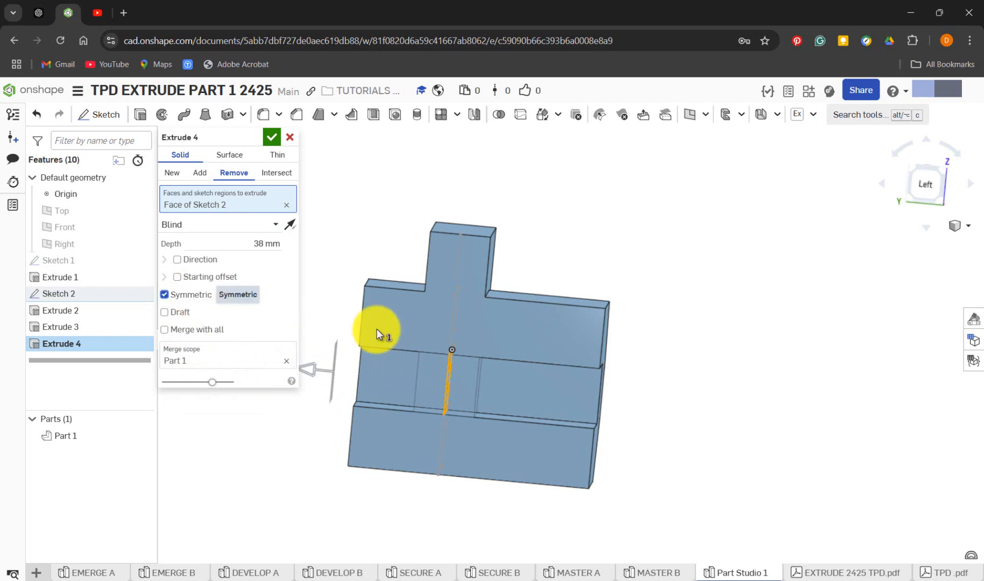
click(275, 139)
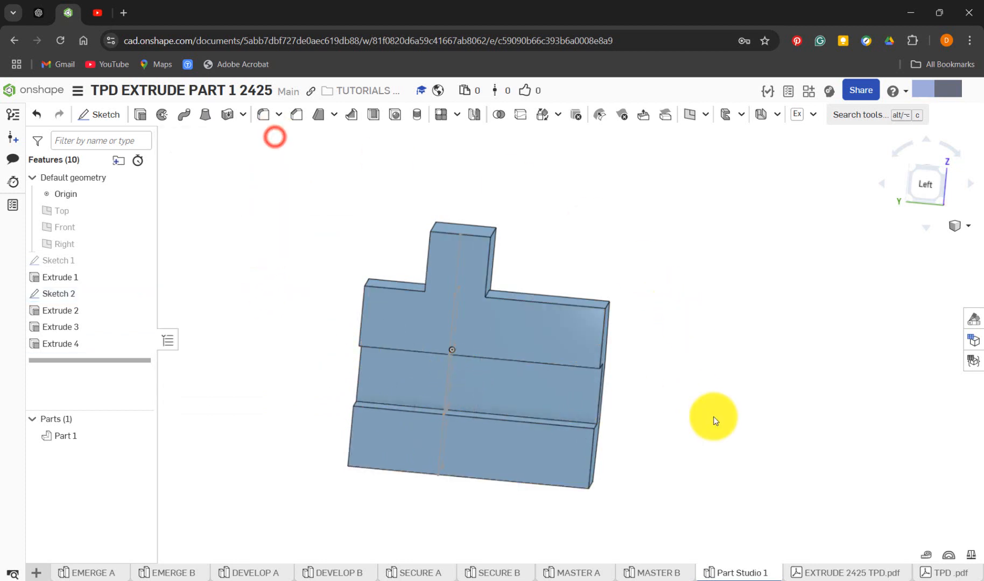
Edit Extrude 4 to cut from the recessed rectangular face of the C-shaped opening in place of the Sketch 2 region, and accept
right_drag(706, 418, 659, 426)
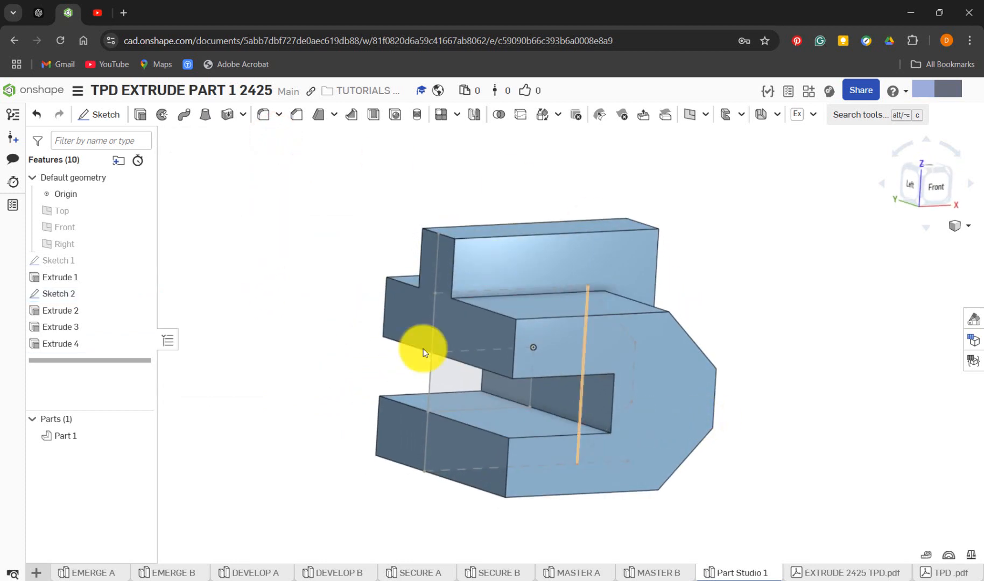
right_click(80, 348)
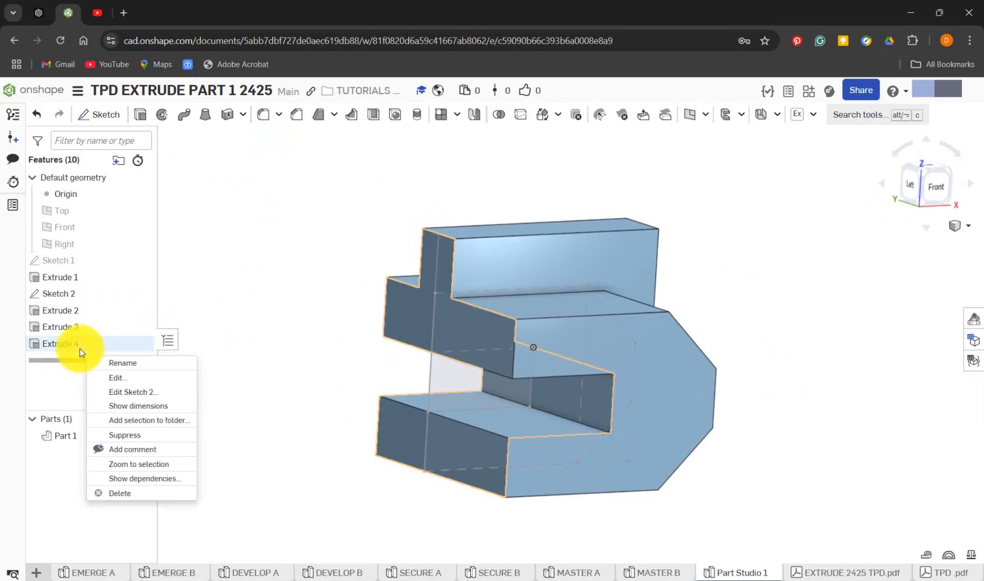
click(141, 380)
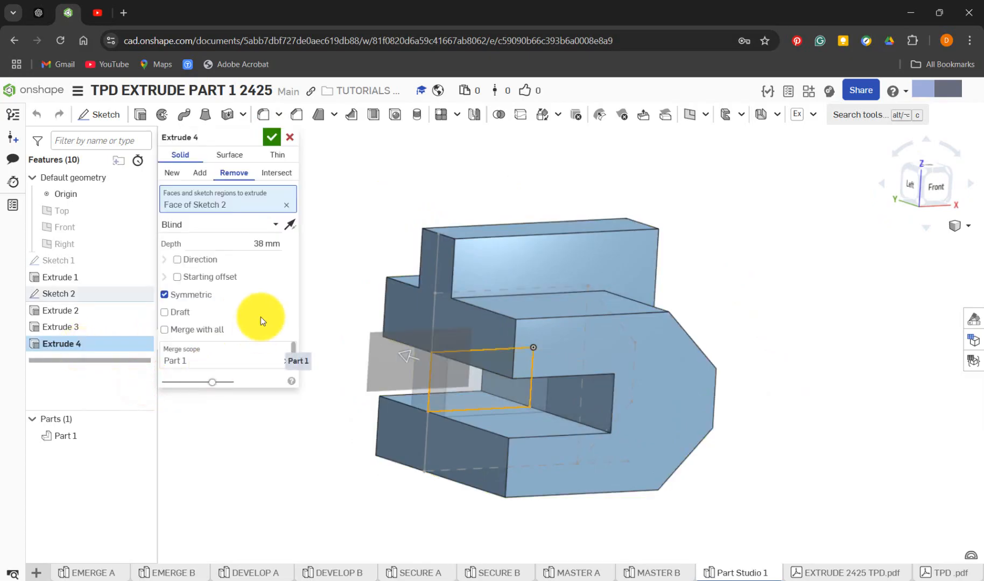
click(286, 205)
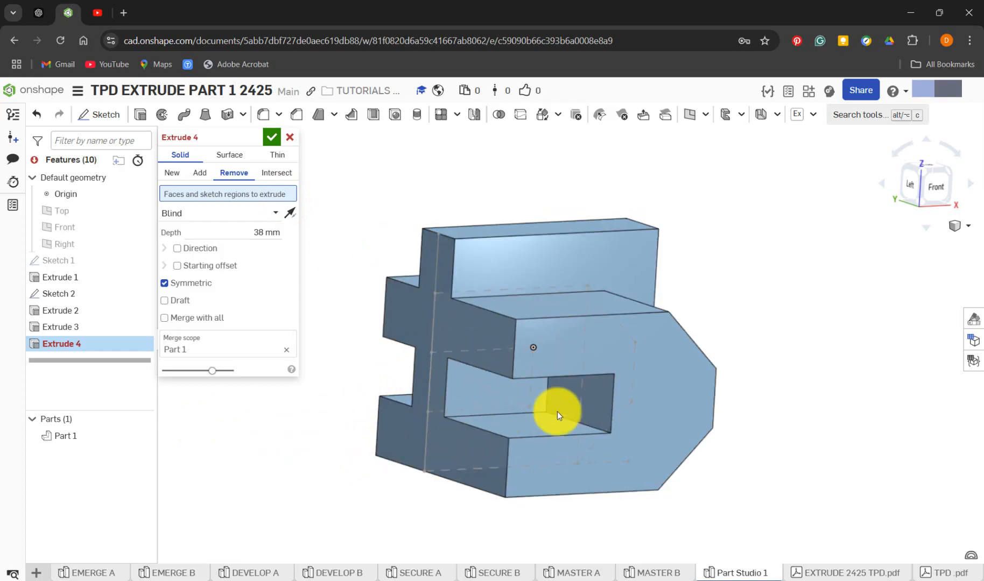
click(503, 407)
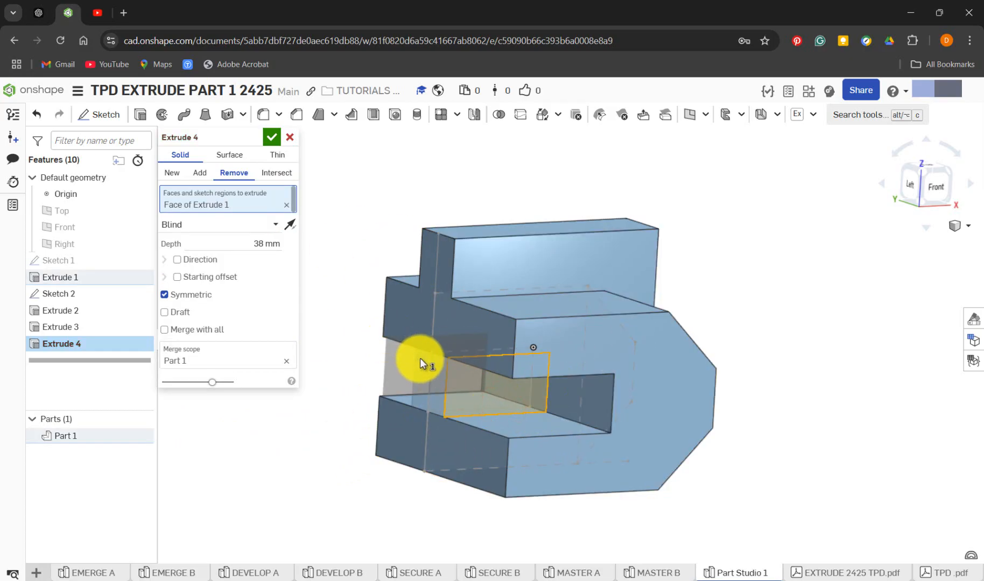
mouse_move(422, 361)
mouse_down()
mouse_move(331, 345)
mouse_move(253, 307)
mouse_move(259, 246)
mouse_move(431, 357)
mouse_up()
click(272, 137)
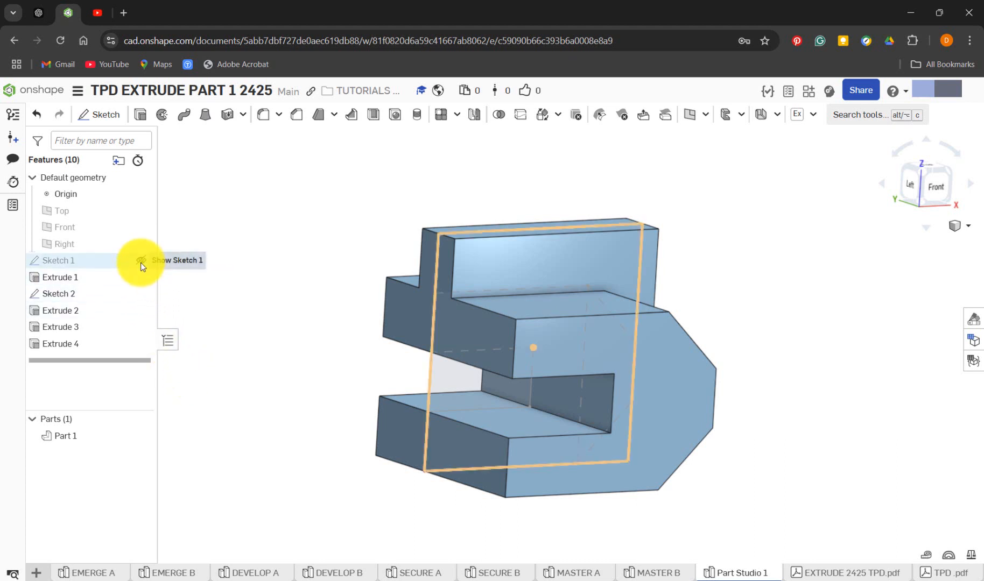
Hide Sketch 2 and recolour Part 1 purple with hex 5E40A4
click(141, 294)
right_drag(756, 313, 770, 361)
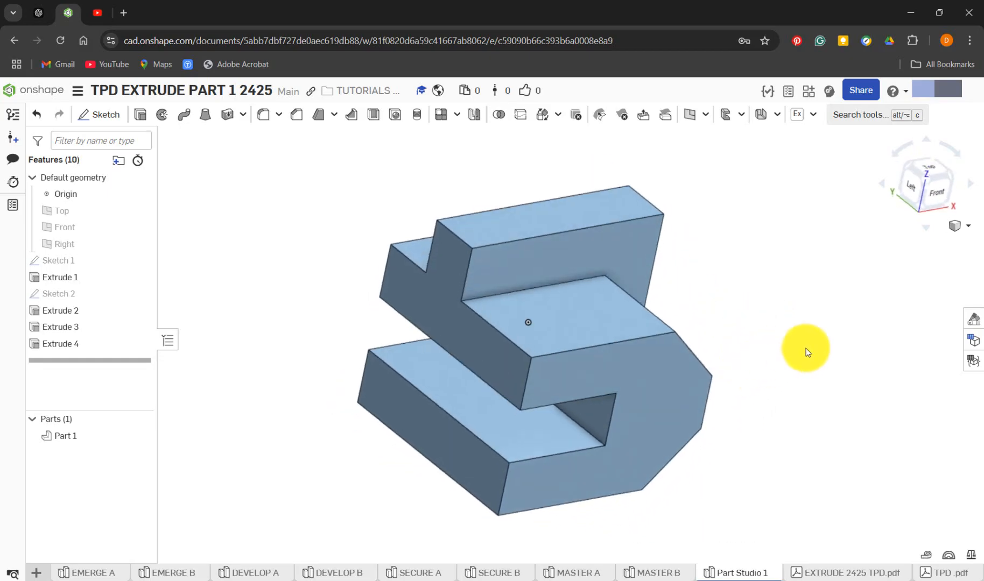
click(973, 319)
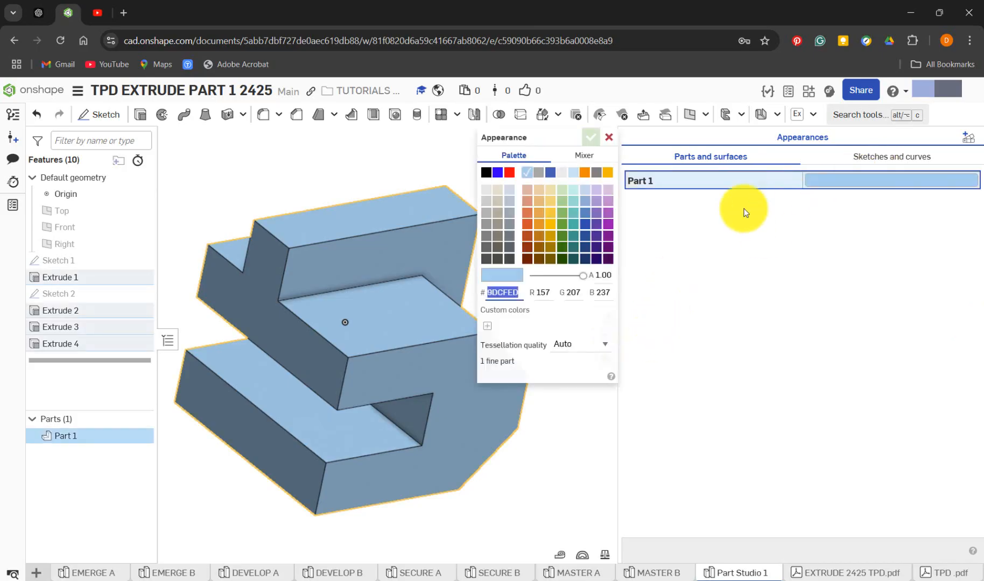
click(597, 224)
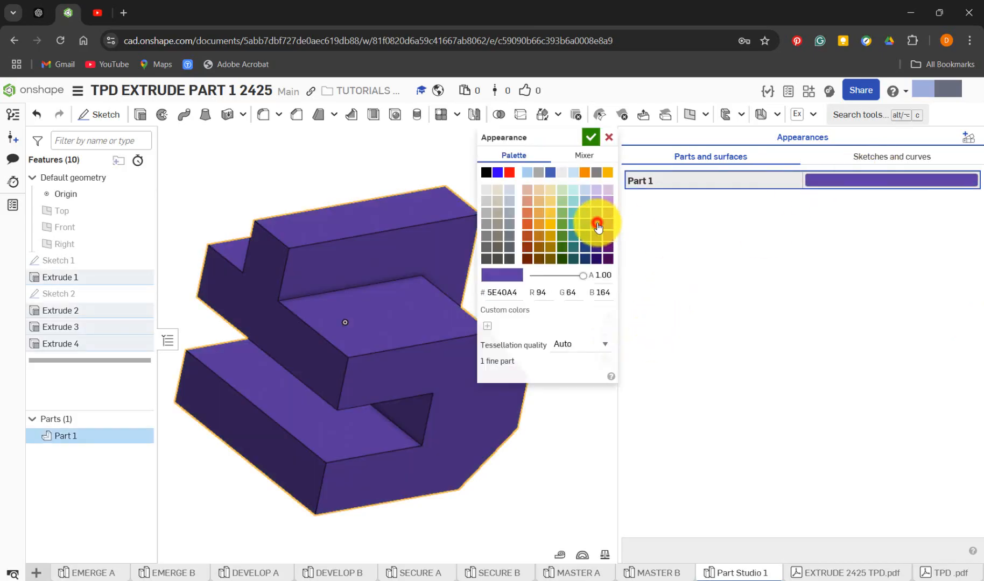
click(593, 138)
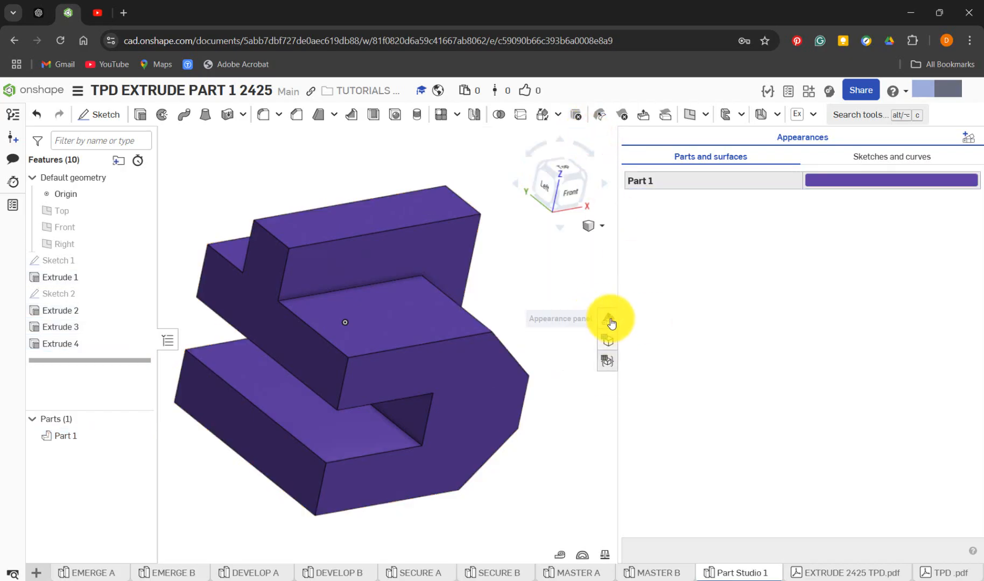
click(611, 319)
right_drag(729, 336, 752, 374)
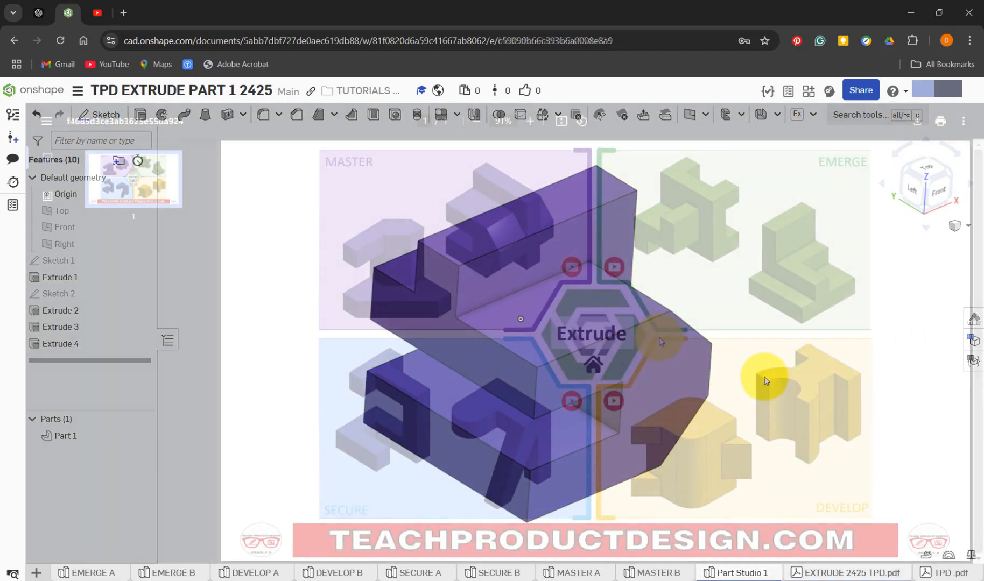